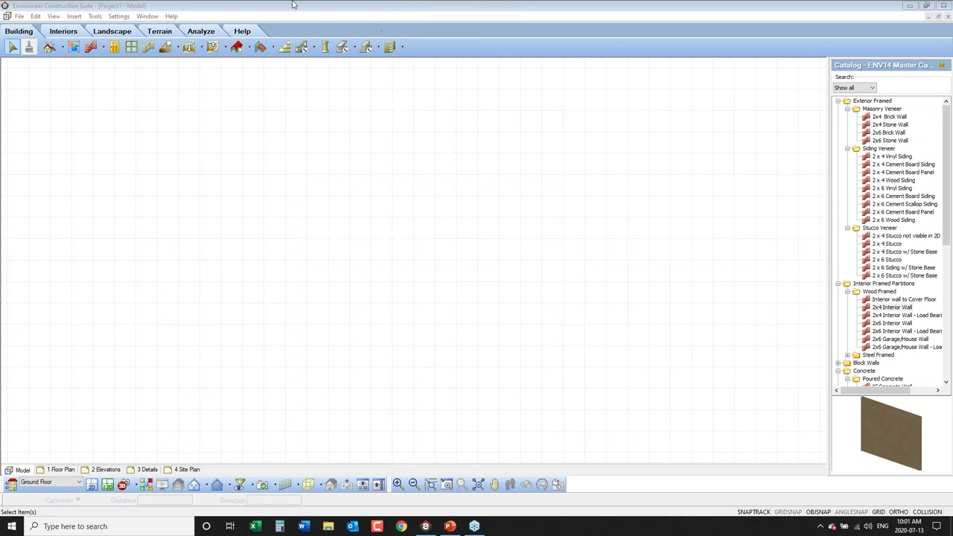
# Step: Start the Shed Builder wizard and go past the welcome page to the building style and size options
pyautogui.click(62, 50)
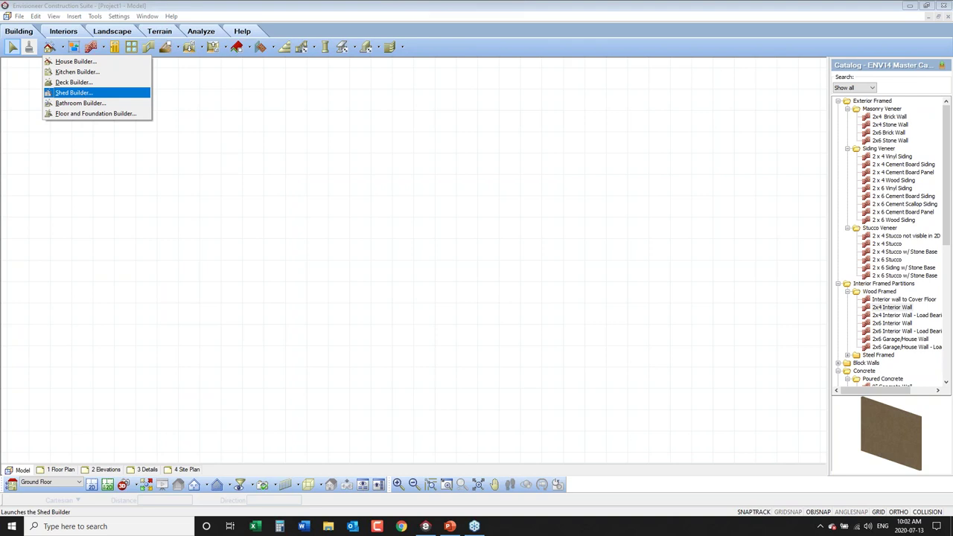
pyautogui.press('Return')
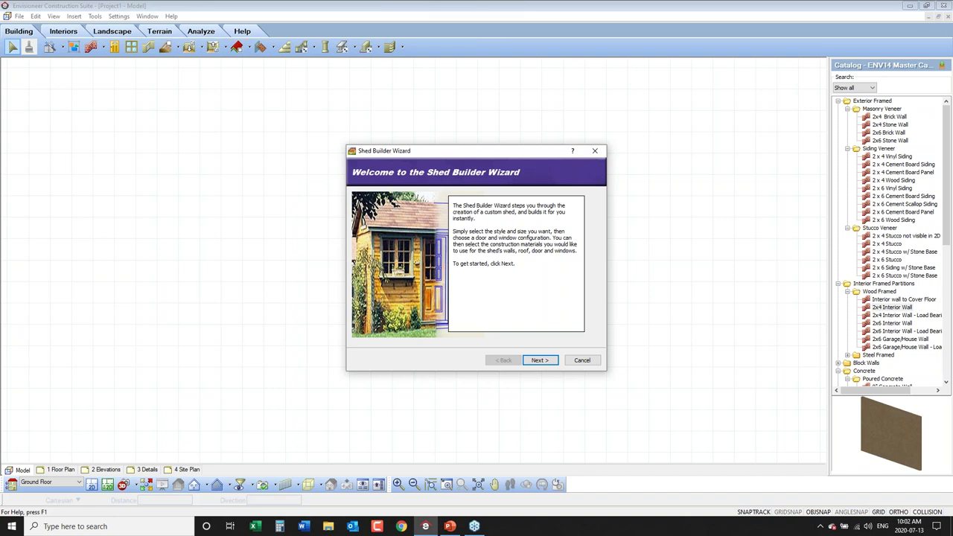
pyautogui.click(540, 361)
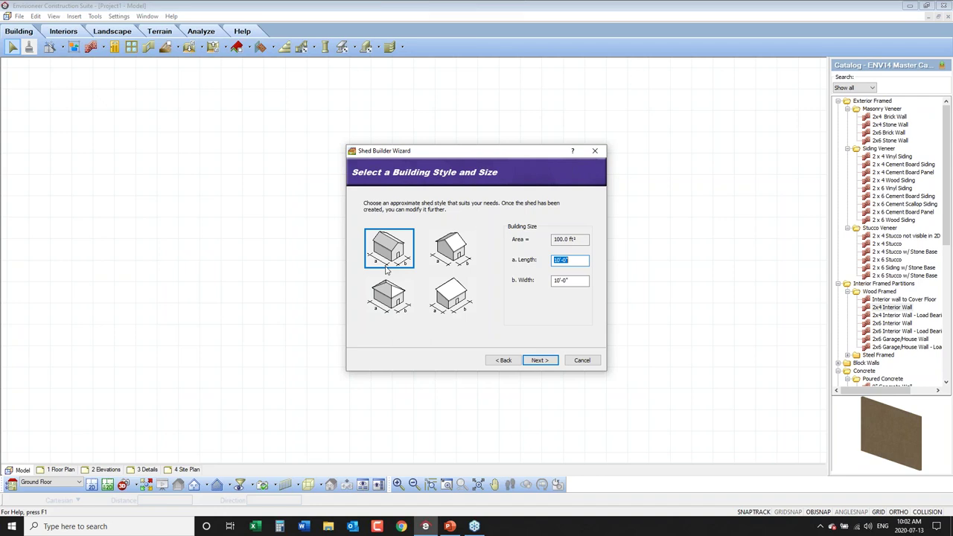
# Step: Try the second, third and fourth shed styles in turn
pyautogui.click(469, 252)
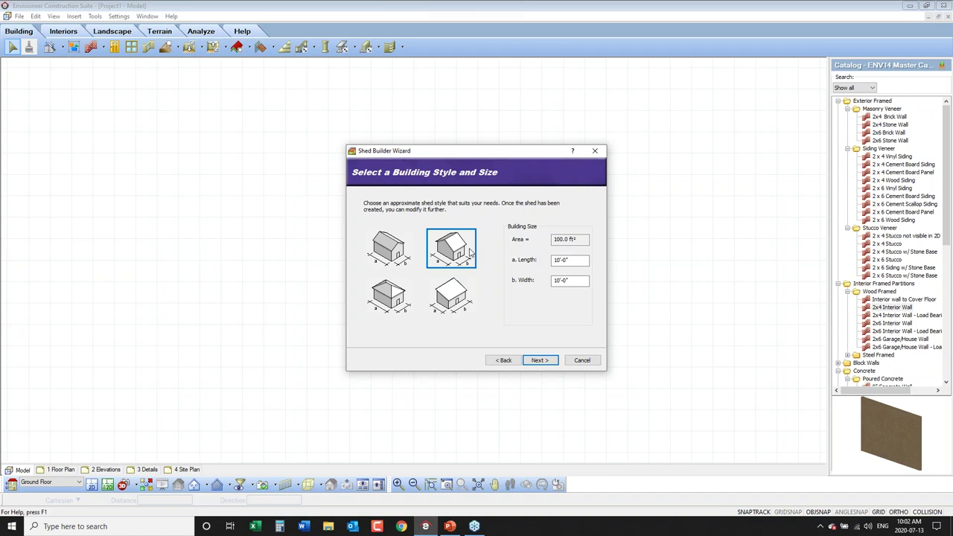
pyautogui.click(396, 298)
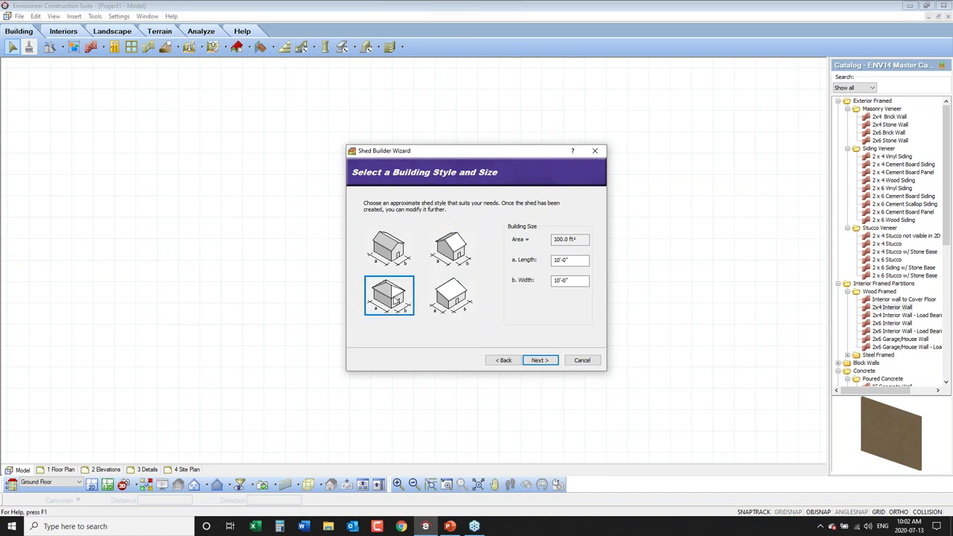
pyautogui.click(457, 305)
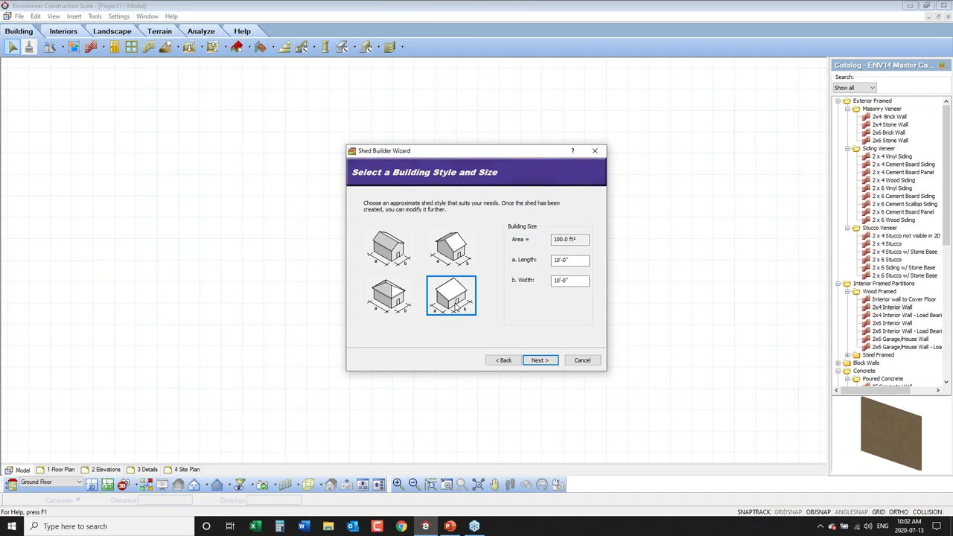
# Step: Choose the first shed style, set its length to 15 feet with the default width, and continue to the door and window configuration
pyautogui.click(400, 262)
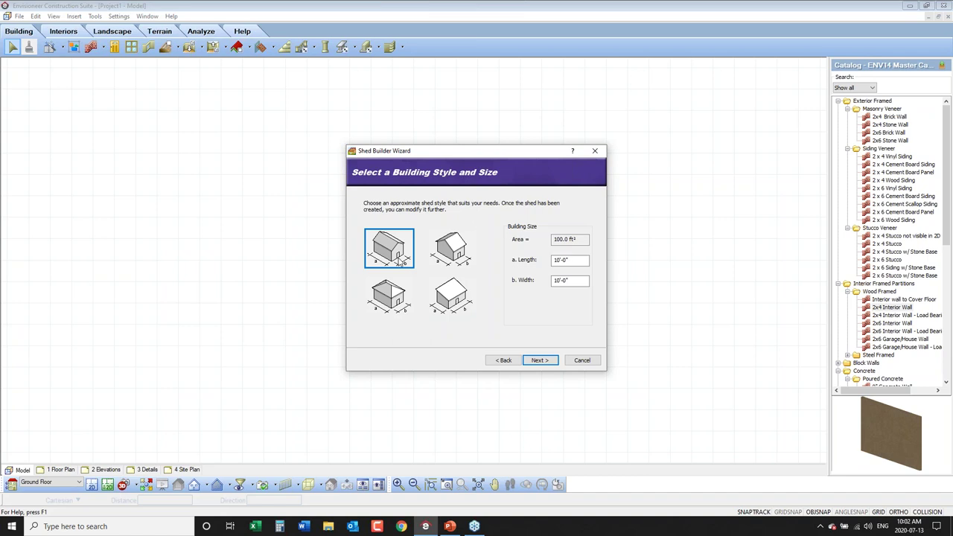
pyautogui.click(582, 260)
pyautogui.moveTo(575, 261); pyautogui.dragTo(548, 262)
pyautogui.write('15')
pyautogui.click(587, 282)
pyautogui.click(540, 360)
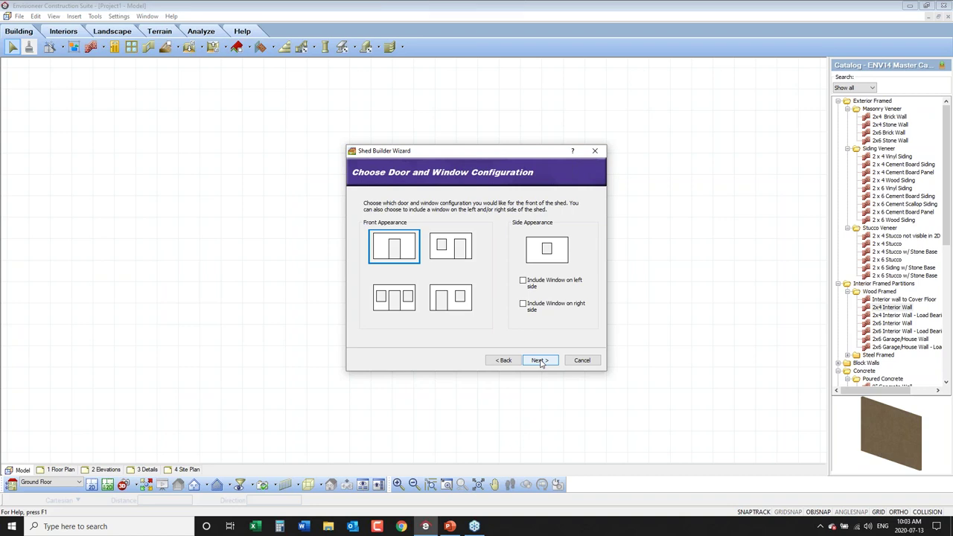
# Step: Try the three front layouts that combine the door with one or two windows
pyautogui.click(451, 253)
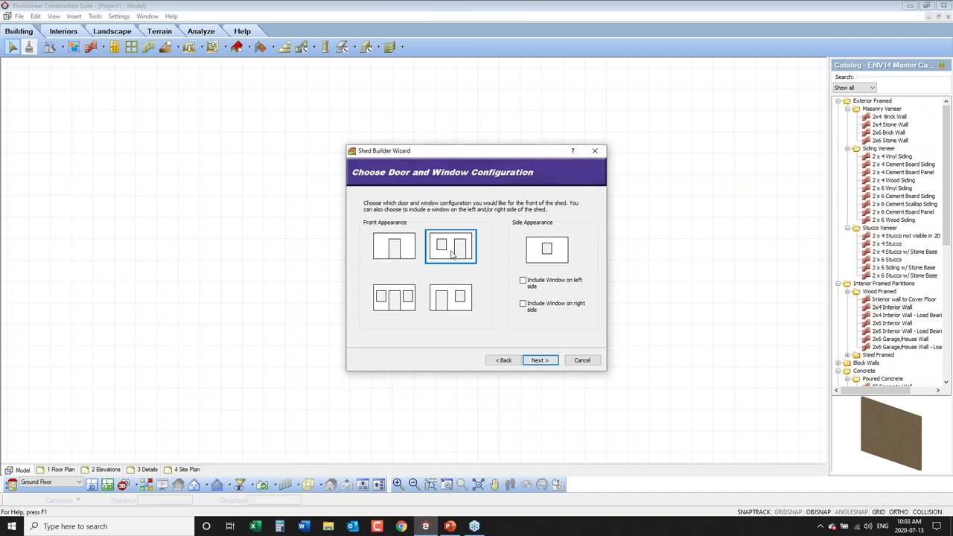
pyautogui.click(399, 304)
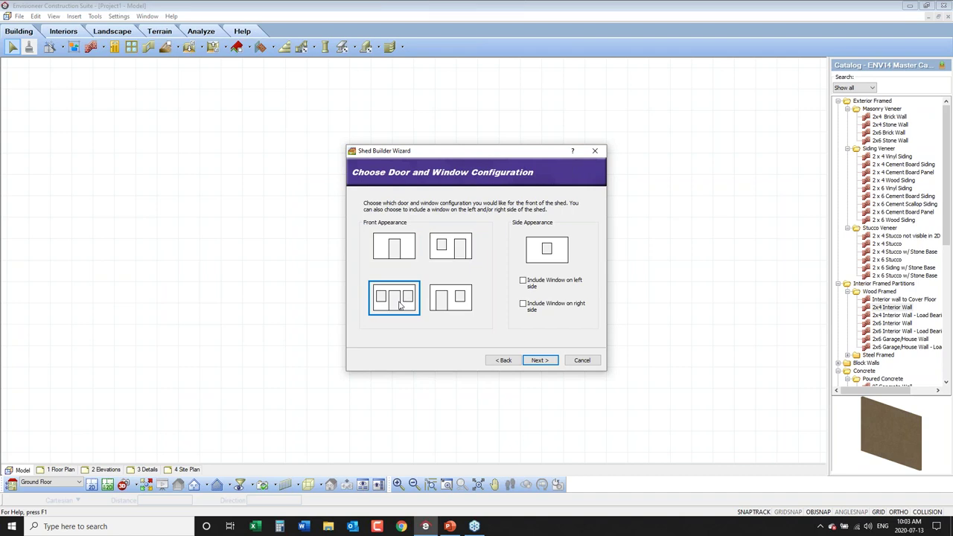
pyautogui.click(443, 305)
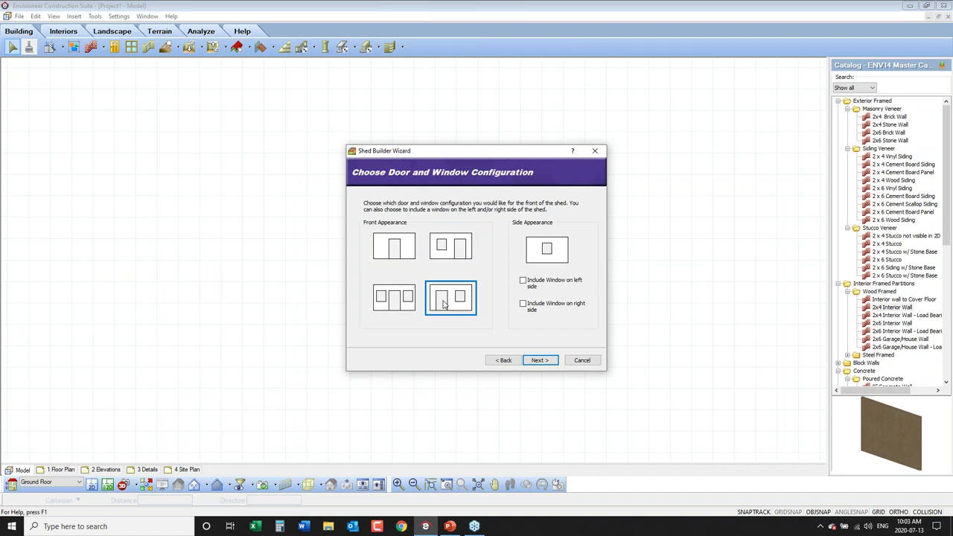
# Step: Choose the front layout with only a centred door, include windows on the left and right sides, and continue to the shed elements
pyautogui.click(409, 251)
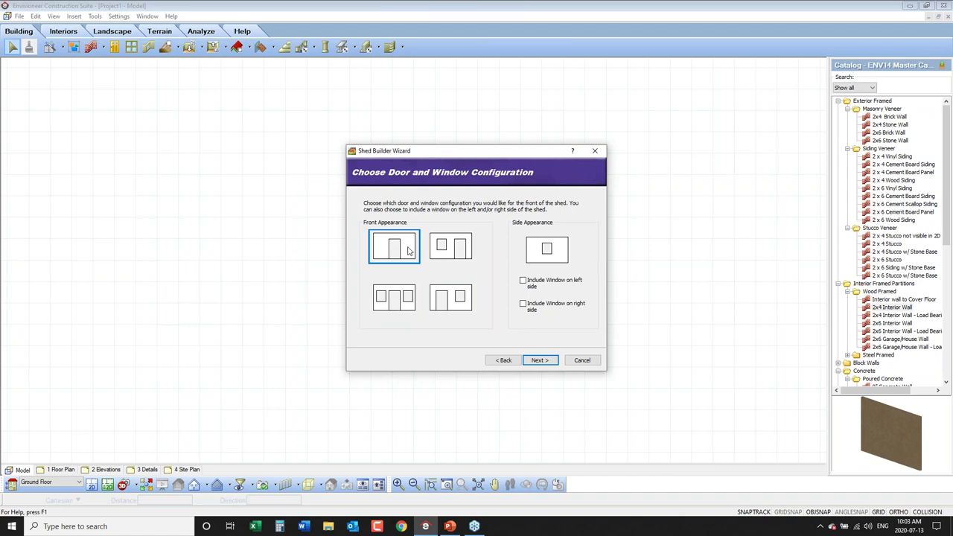
pyautogui.click(526, 288)
pyautogui.click(539, 360)
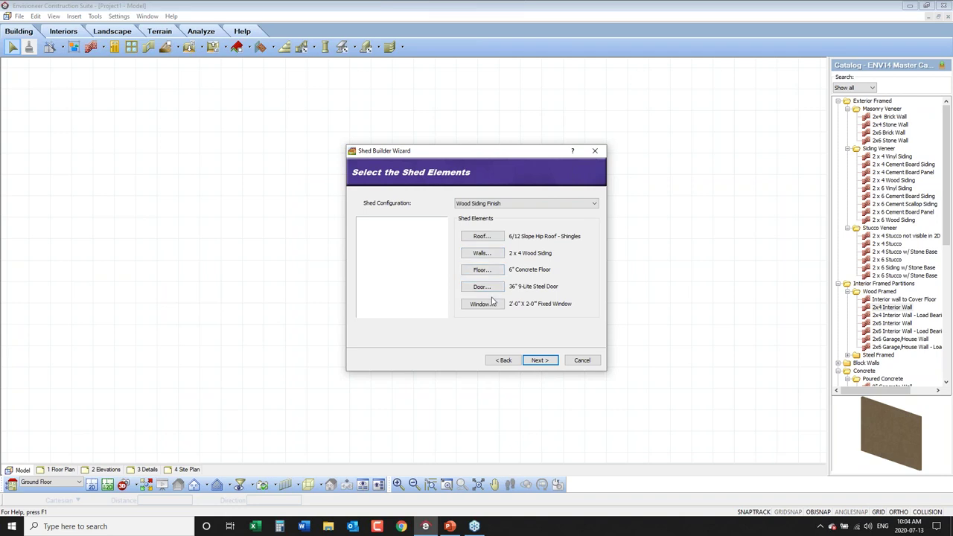
# Step: Try the Vinyl Siding Finish, Brick Finish and Pole Barn shed configurations
pyautogui.click(525, 204)
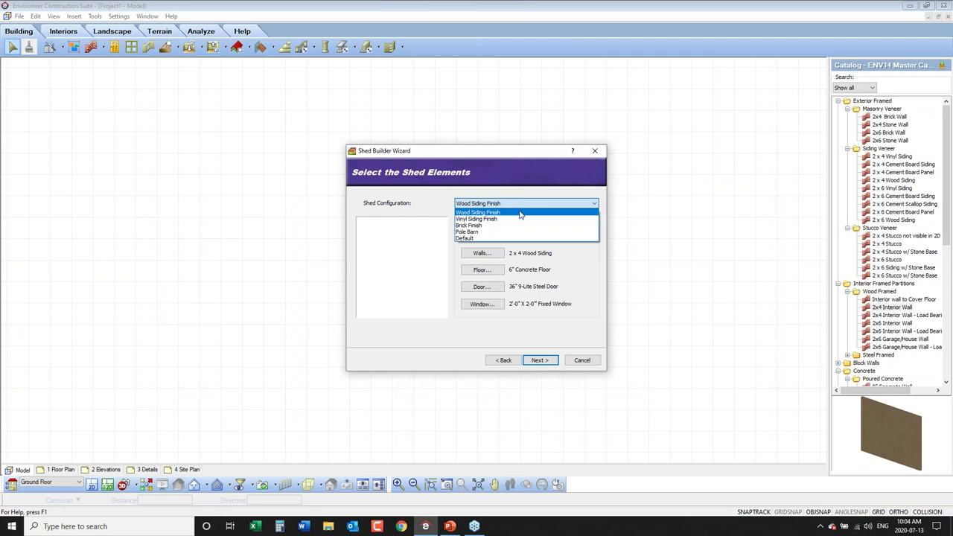
pyautogui.click(505, 219)
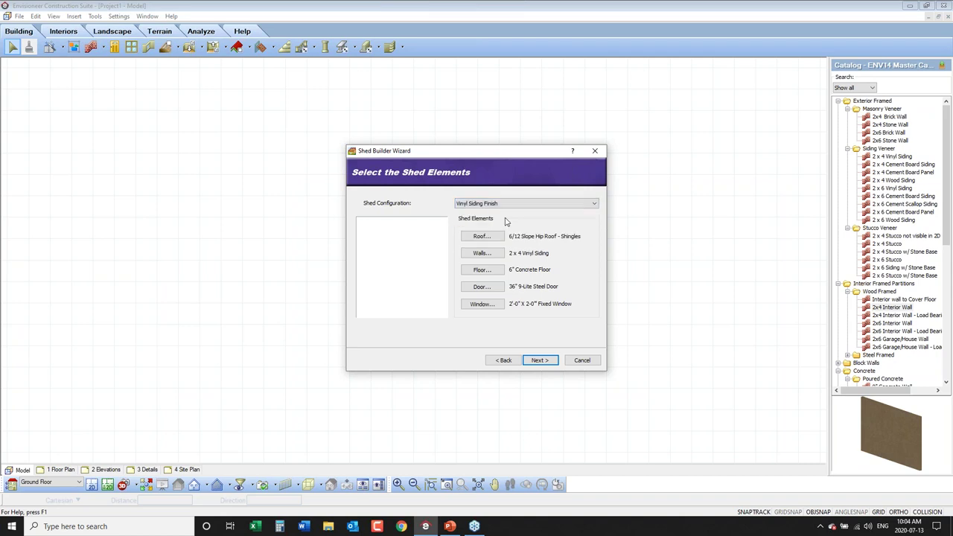
pyautogui.click(506, 205)
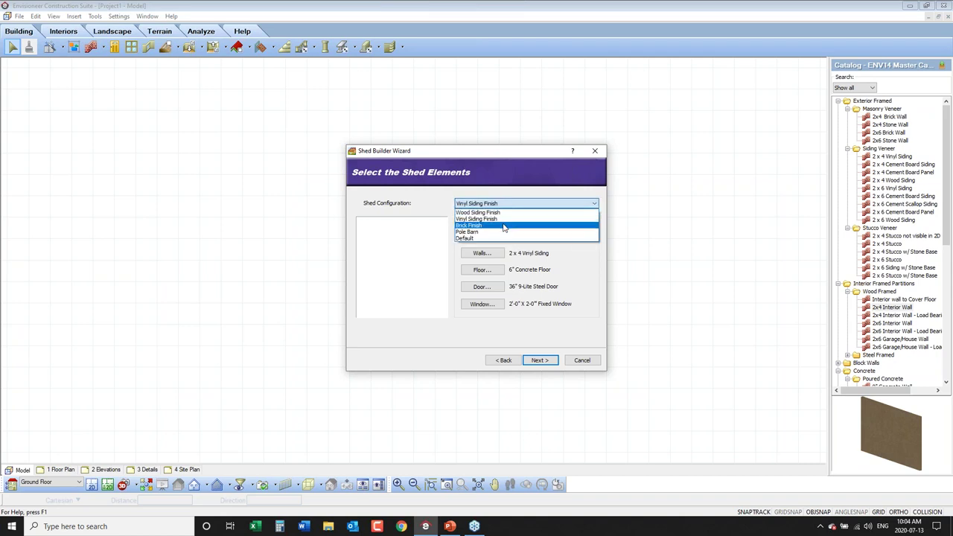
pyautogui.click(504, 226)
pyautogui.click(506, 204)
pyautogui.click(503, 232)
# Step: Set the shed configuration to Wood Siding Finish and its roof to 4/12 Slope Hip Roof - Shingles
pyautogui.click(497, 205)
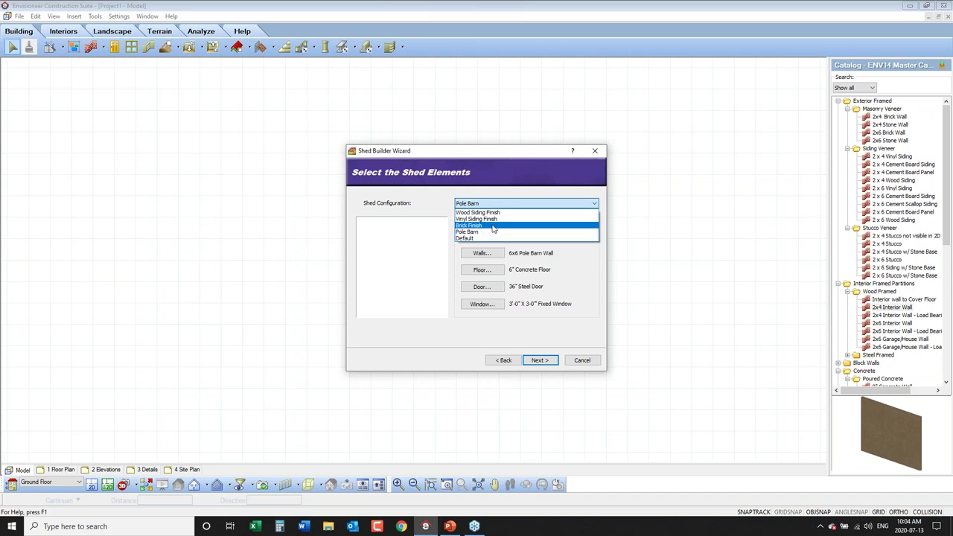
pyautogui.click(496, 213)
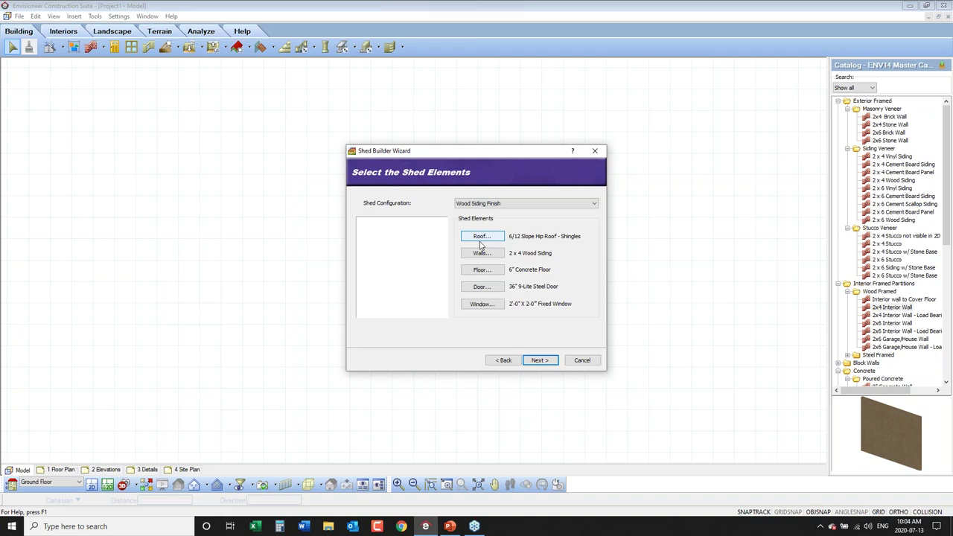
pyautogui.click(480, 237)
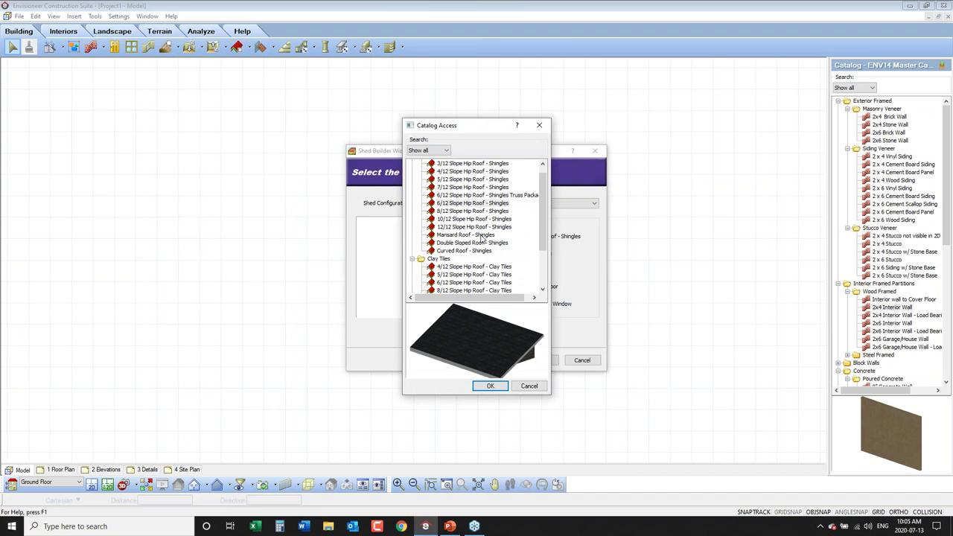
pyautogui.click(467, 173)
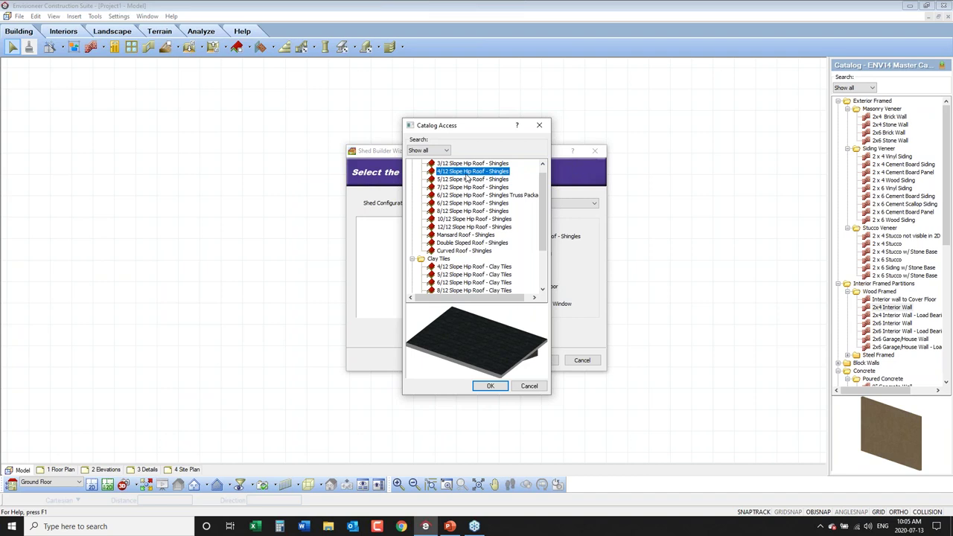
pyautogui.click(490, 384)
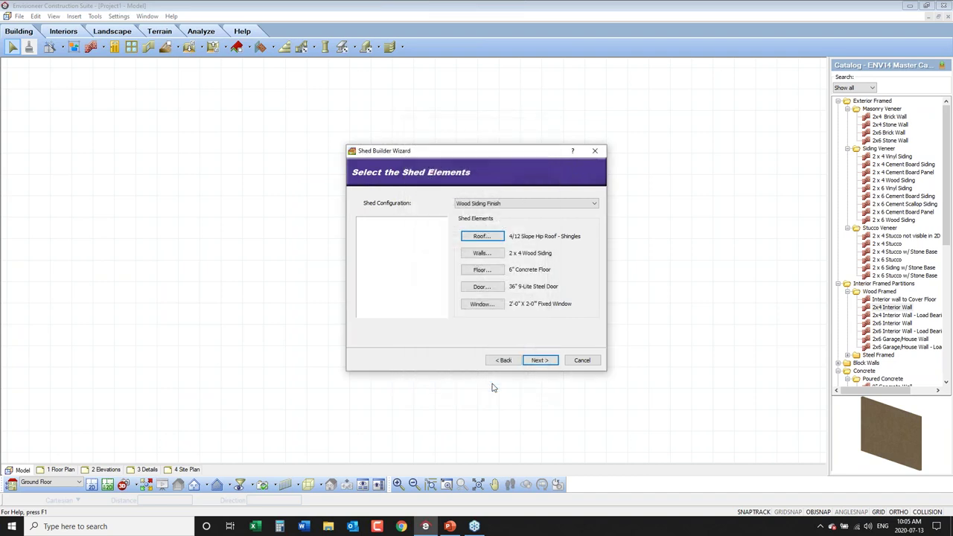
# Step: Set the shed's door to the 60" Double French Door from the catalog
pyautogui.click(493, 289)
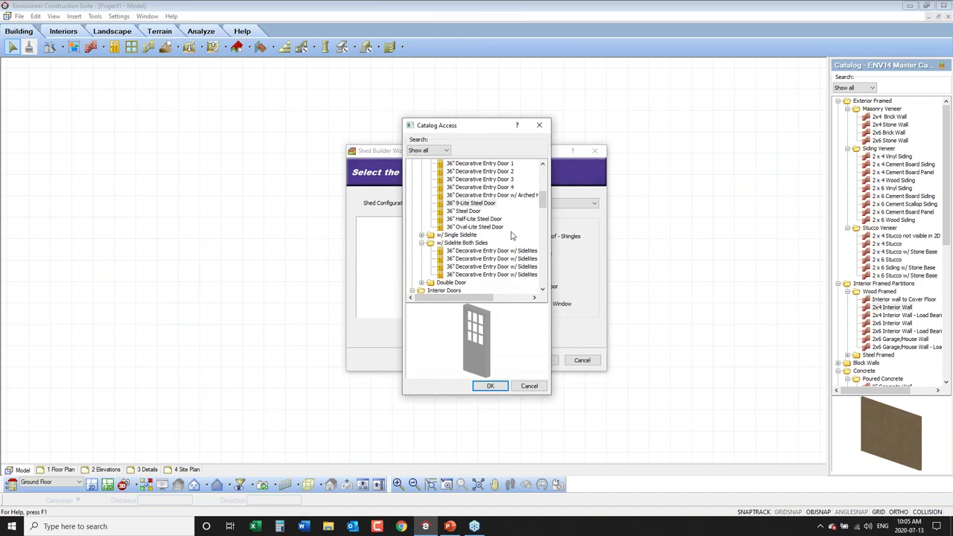
pyautogui.moveTo(543, 199); pyautogui.dragTo(543, 253)
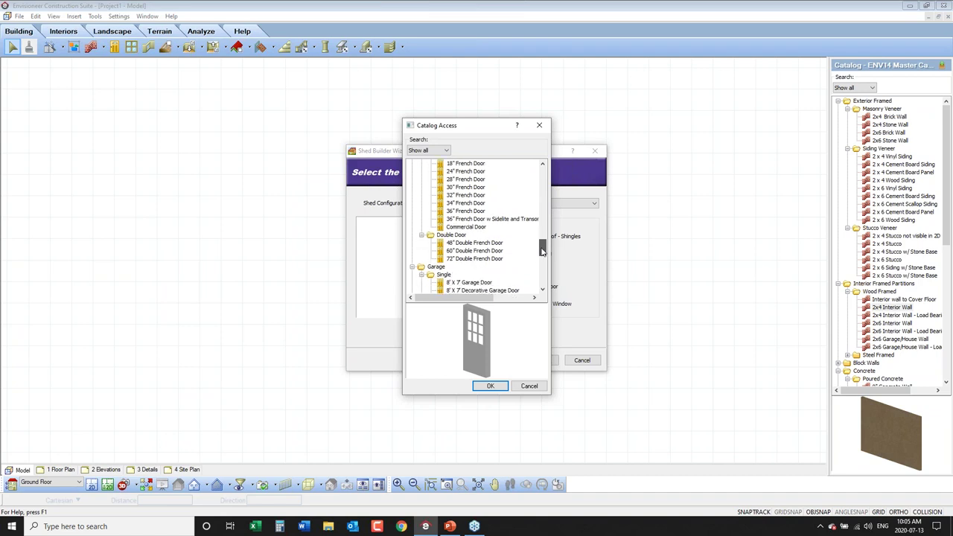
pyautogui.click(476, 252)
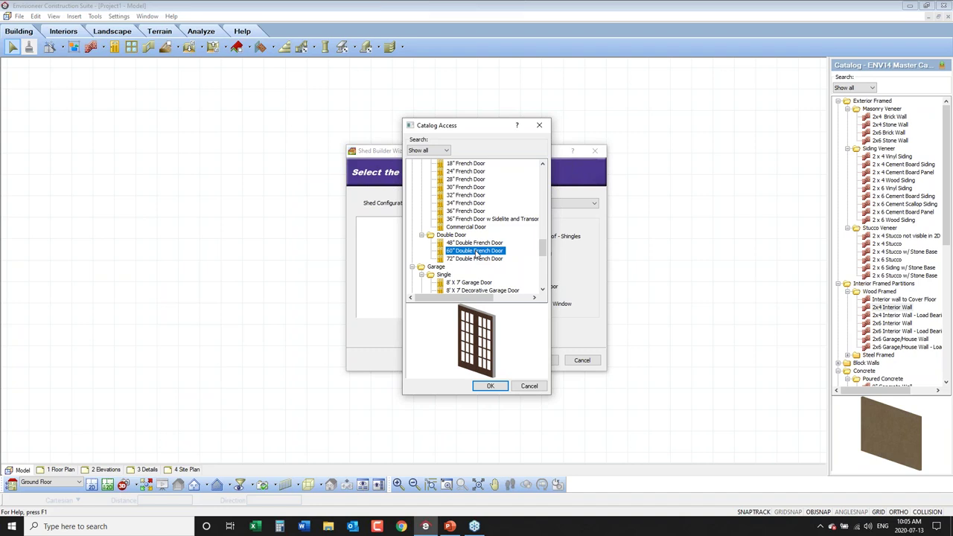
pyautogui.moveTo(544, 248)
pyautogui.mouseDown()
pyautogui.moveTo(542, 274)
pyautogui.moveTo(544, 195)
pyautogui.moveTo(544, 255)
pyautogui.mouseUp()
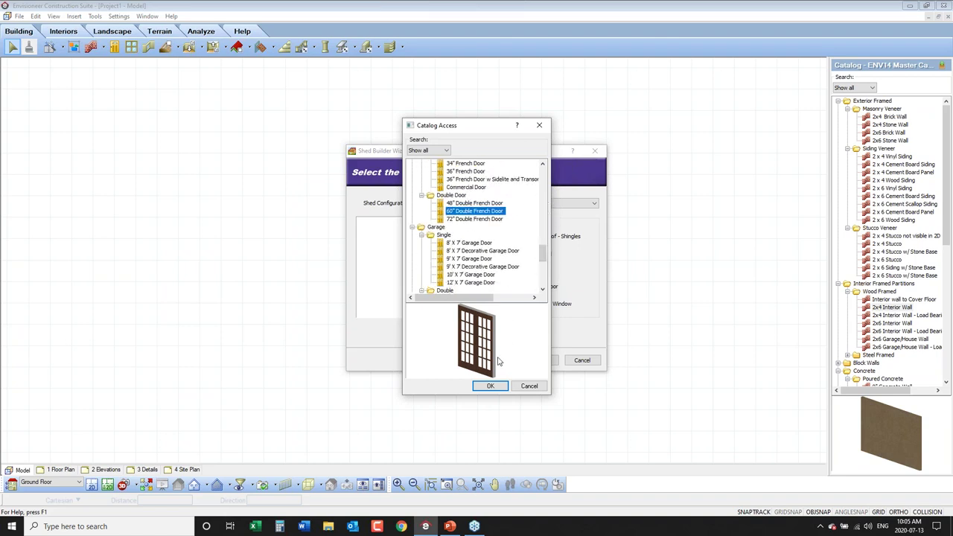
pyautogui.click(489, 385)
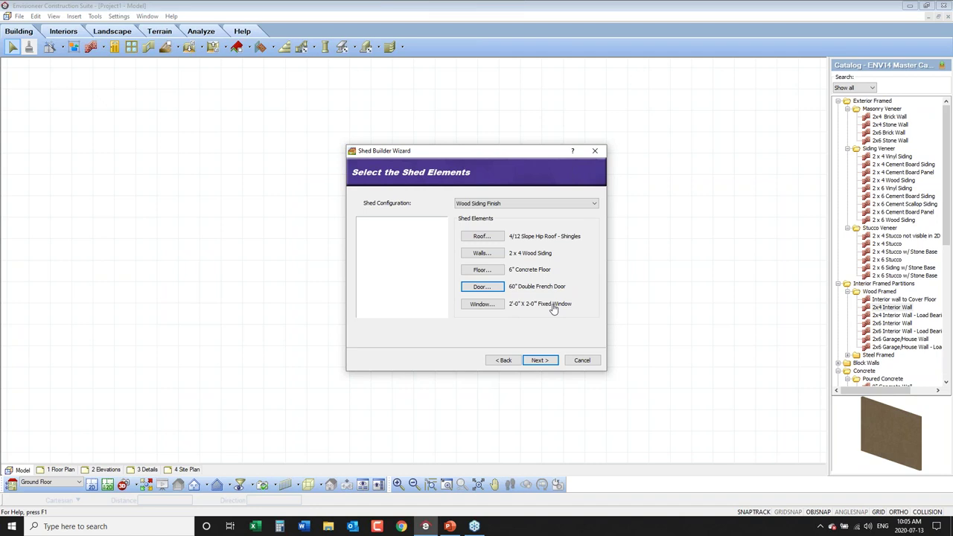
# Step: Set the shed's window to the 2'-0" X 4'-0" Casement Window from the catalog
pyautogui.click(493, 304)
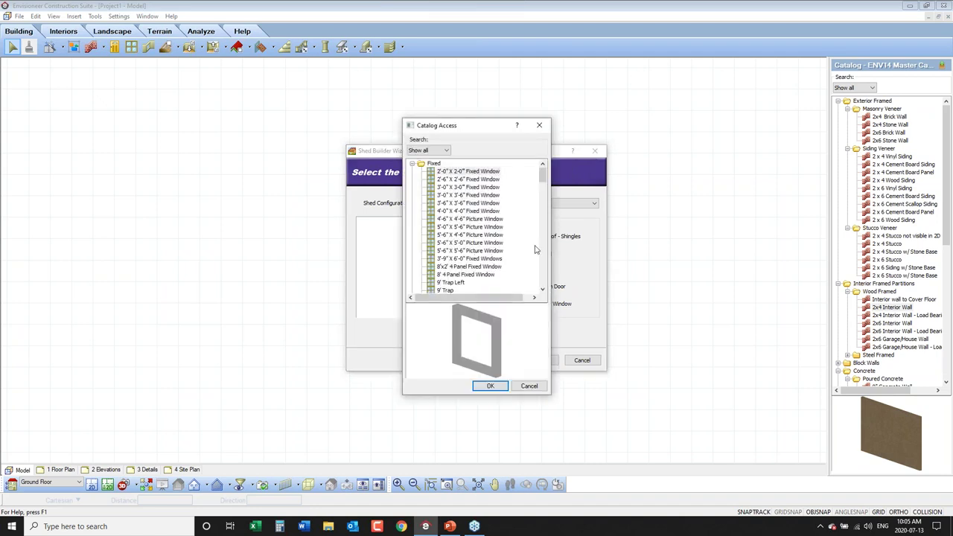
pyautogui.moveTo(542, 174); pyautogui.dragTo(542, 194)
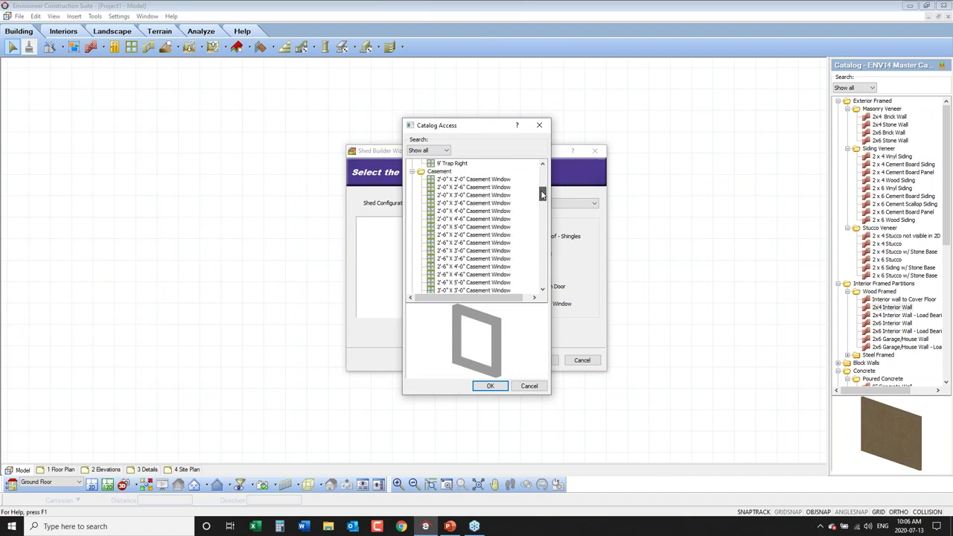
pyautogui.click(476, 211)
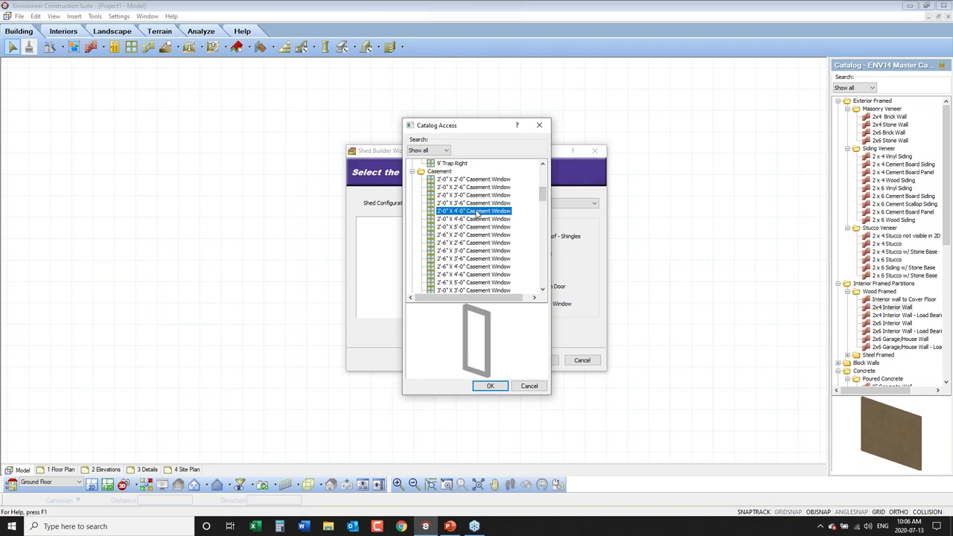
pyautogui.click(490, 385)
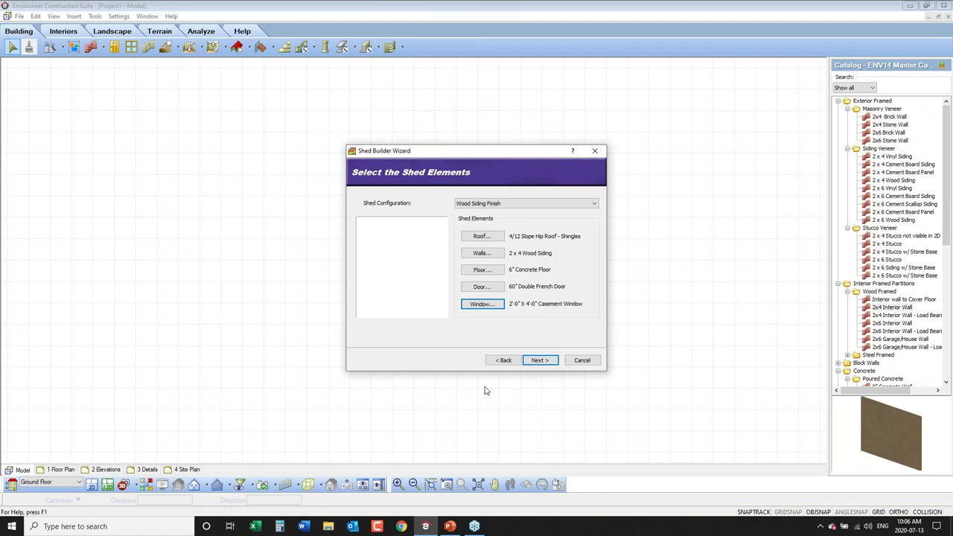
# Step: Complete the Shed Builder wizard and insert the shed near the middle of the ground floor plan
pyautogui.click(541, 361)
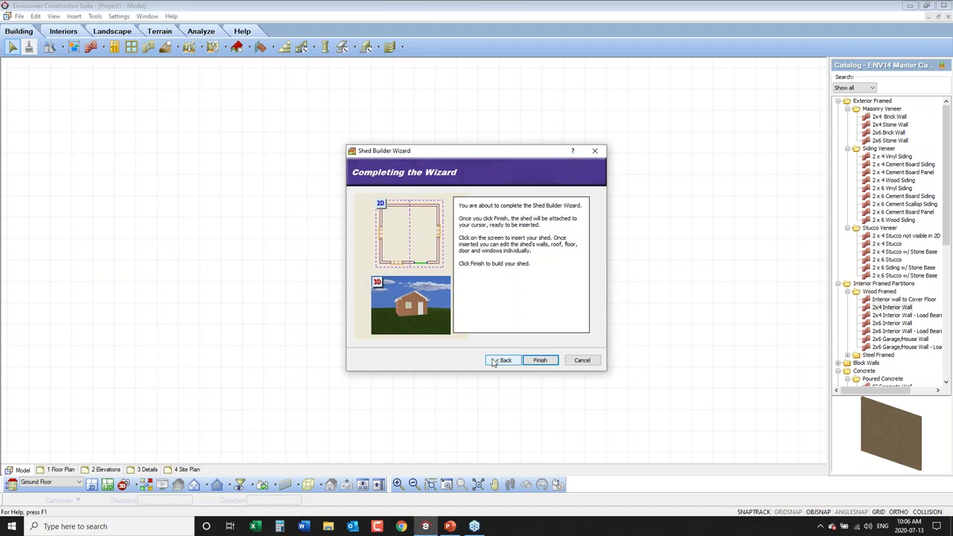
pyautogui.click(541, 360)
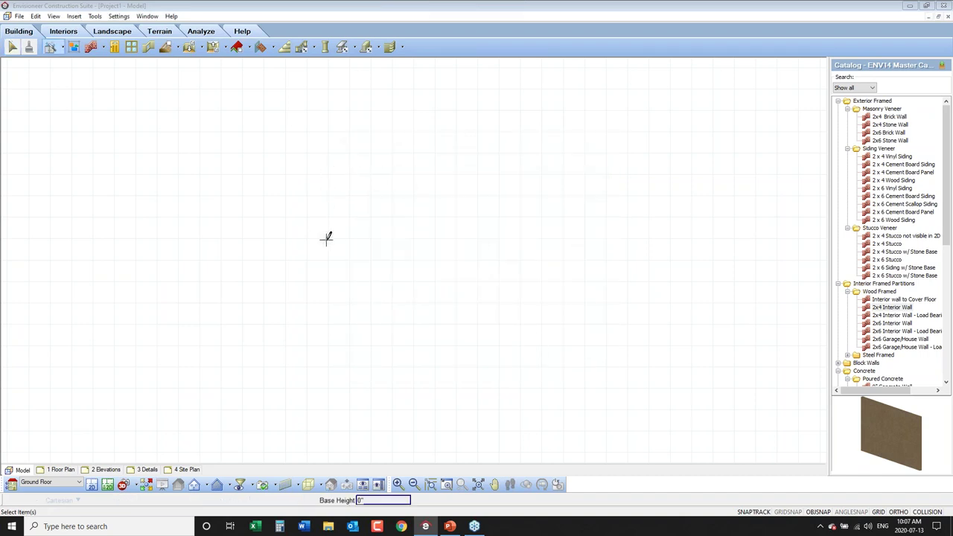
pyautogui.click(329, 260)
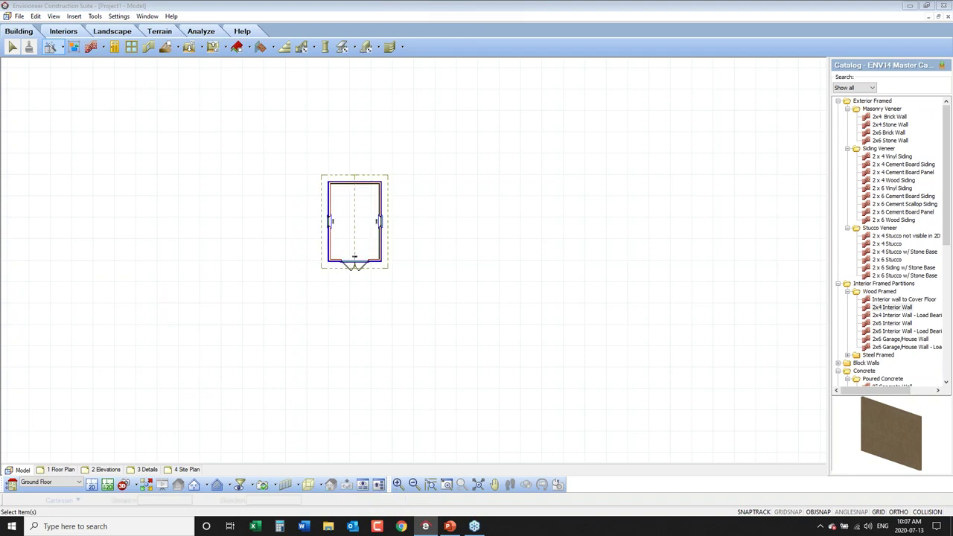
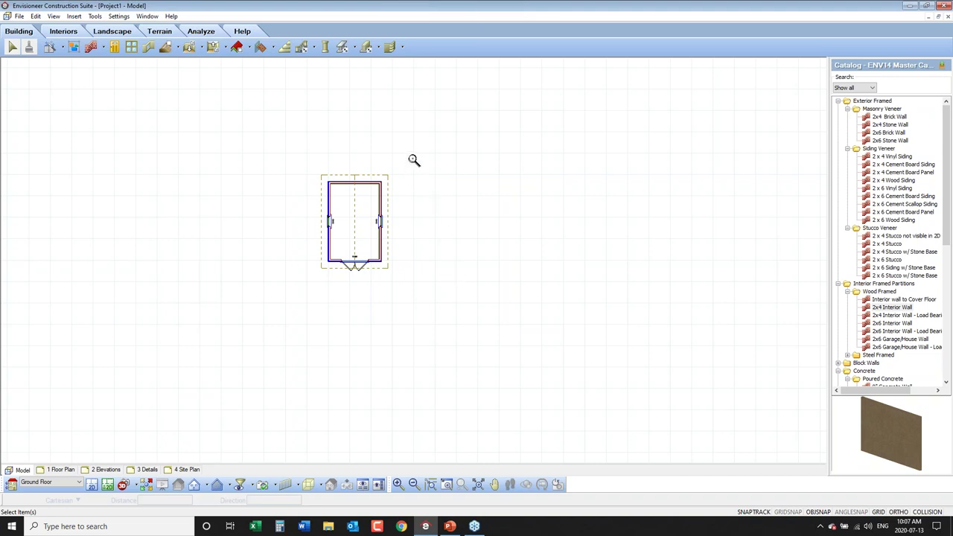
pyautogui.moveTo(407, 159); pyautogui.dragTo(304, 283)
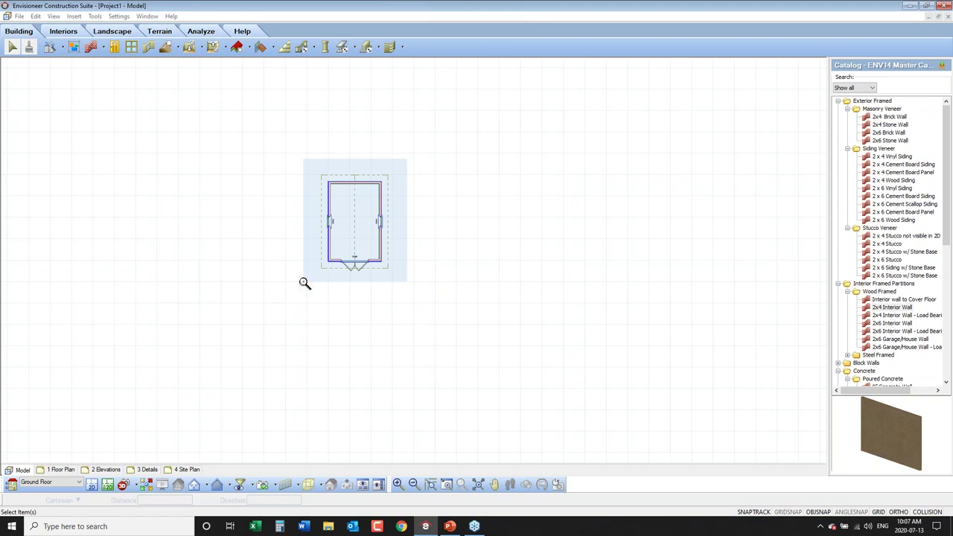
# Step: Zoom in on the shed, select its right-hand side wall and open the overall exterior width dimension for editing
pyautogui.click(304, 283)
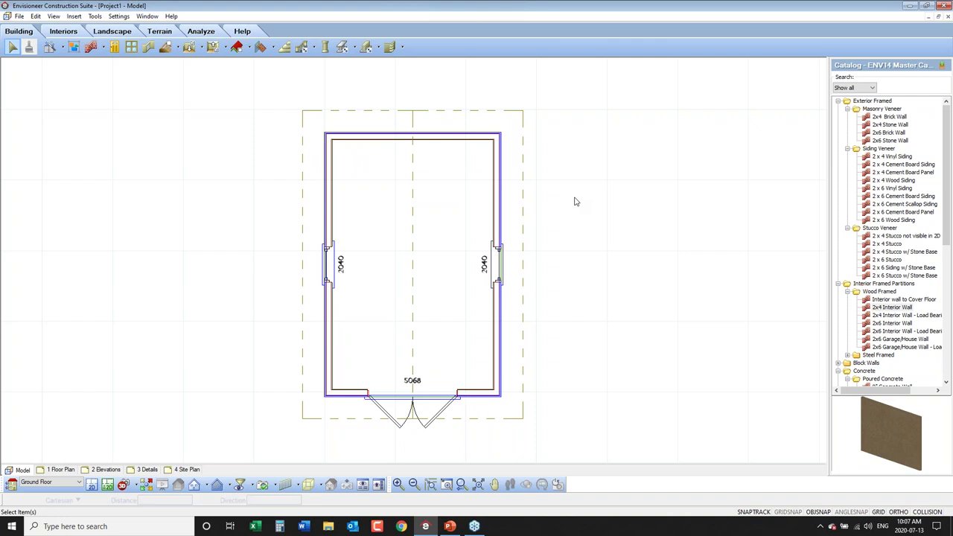
pyautogui.click(502, 197)
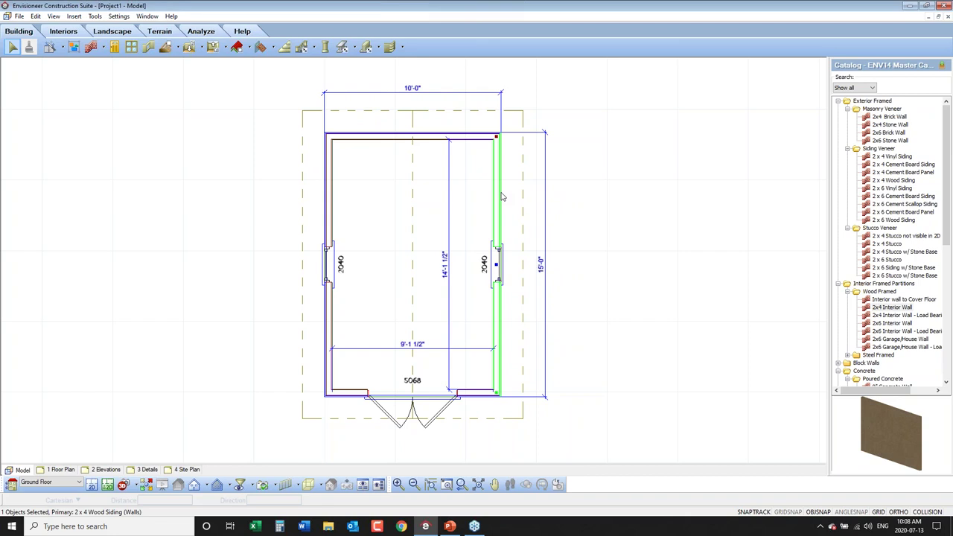
pyautogui.doubleClick(415, 88)
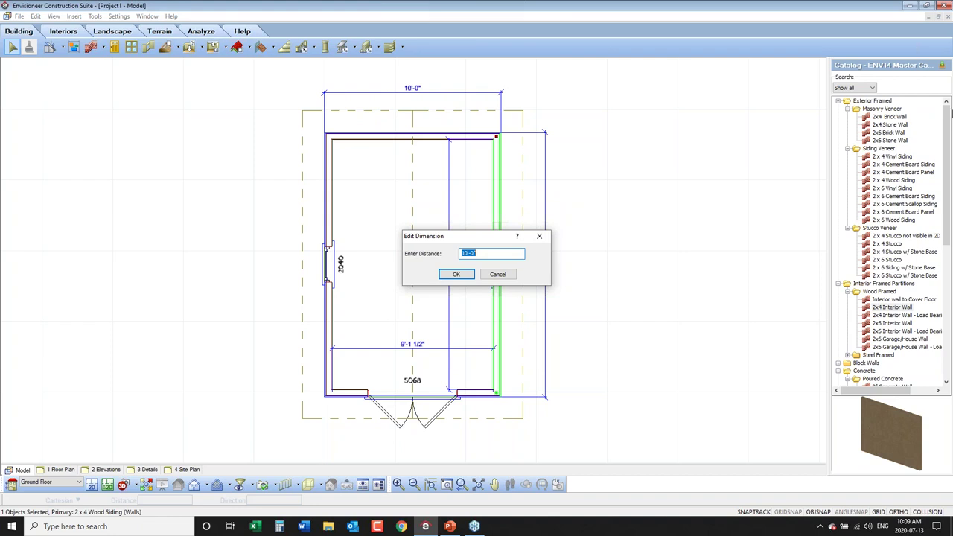
pyautogui.click(939, 152)
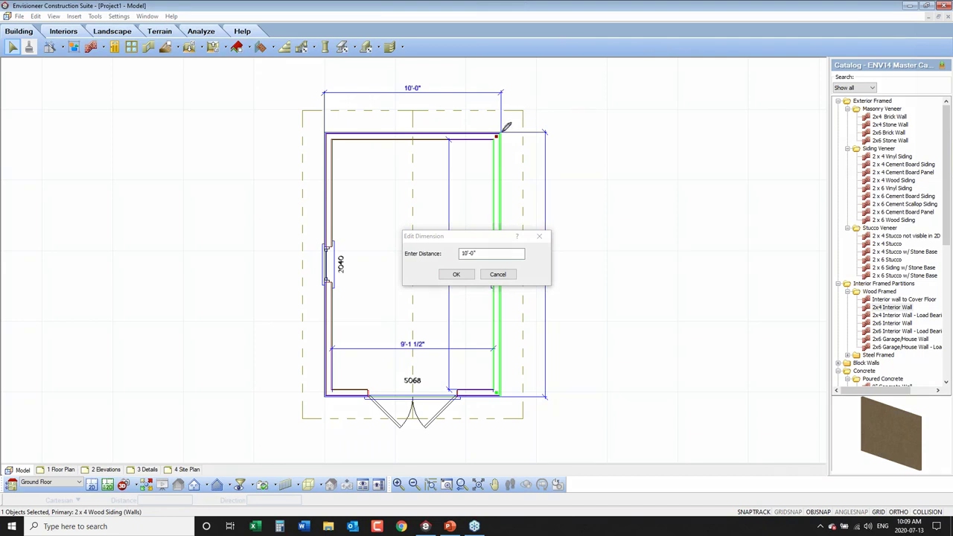
pyautogui.moveTo(500, 132)
pyautogui.mouseDown()
pyautogui.moveTo(553, 128)
pyautogui.moveTo(560, 143)
pyautogui.mouseUp()
pyautogui.moveTo(527, 108)
pyautogui.mouseDown()
pyautogui.moveTo(526, 117)
pyautogui.moveTo(538, 116)
pyautogui.mouseUp()
pyautogui.moveTo(496, 153)
pyautogui.mouseDown()
pyautogui.moveTo(464, 156)
pyautogui.moveTo(482, 164)
pyautogui.moveTo(479, 178)
pyautogui.mouseUp()
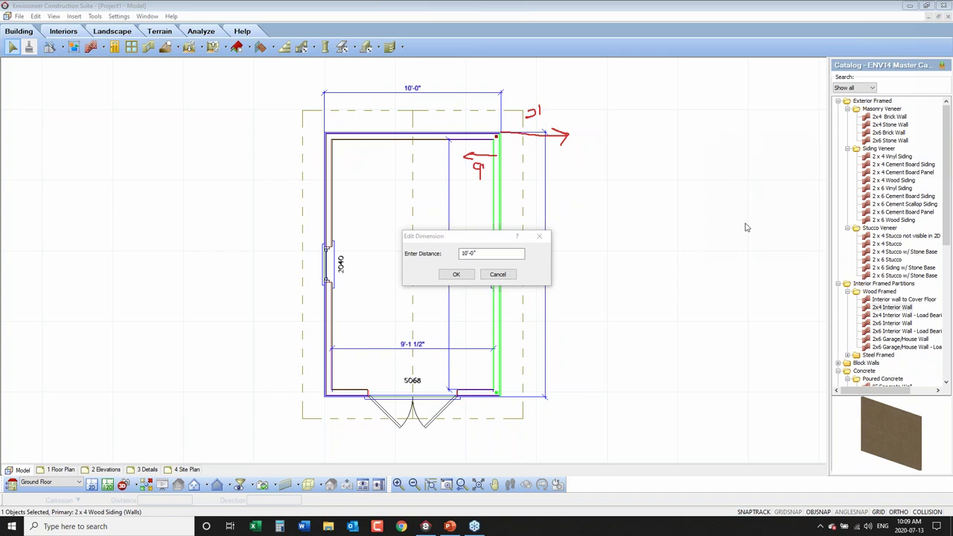
pyautogui.press('Escape')
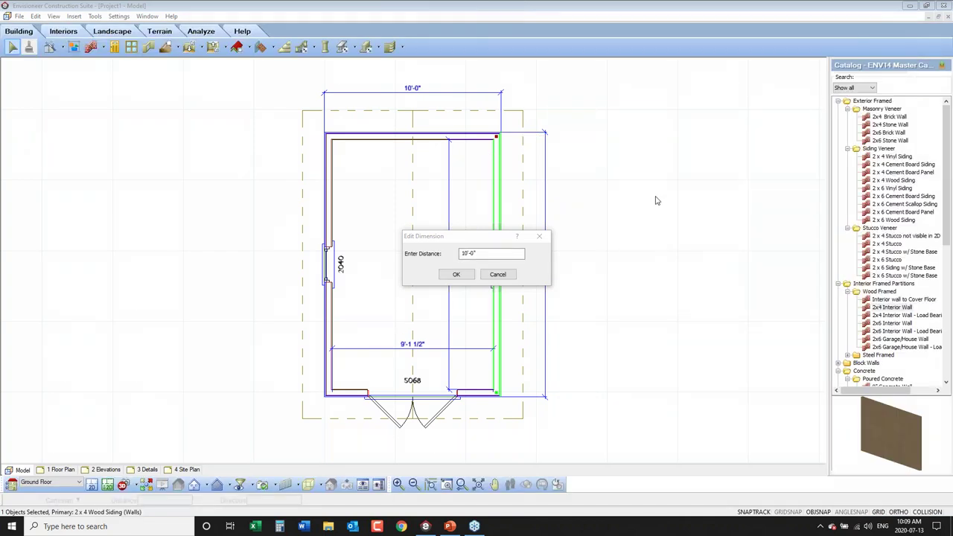
# Step: Set the shed's overall exterior width to 12'
pyautogui.moveTo(481, 255); pyautogui.dragTo(446, 253)
pyautogui.press('BackSpace')
pyautogui.write("12'")
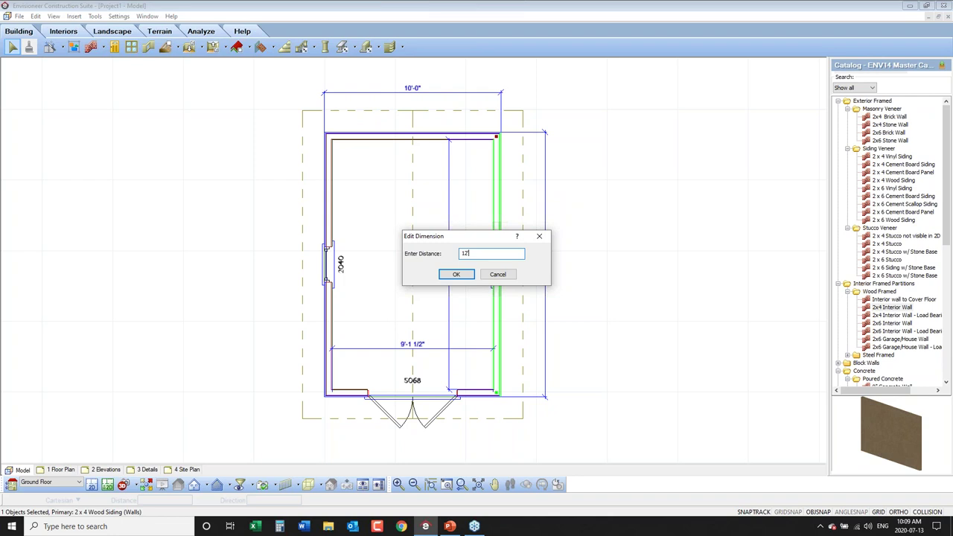
pyautogui.click(456, 275)
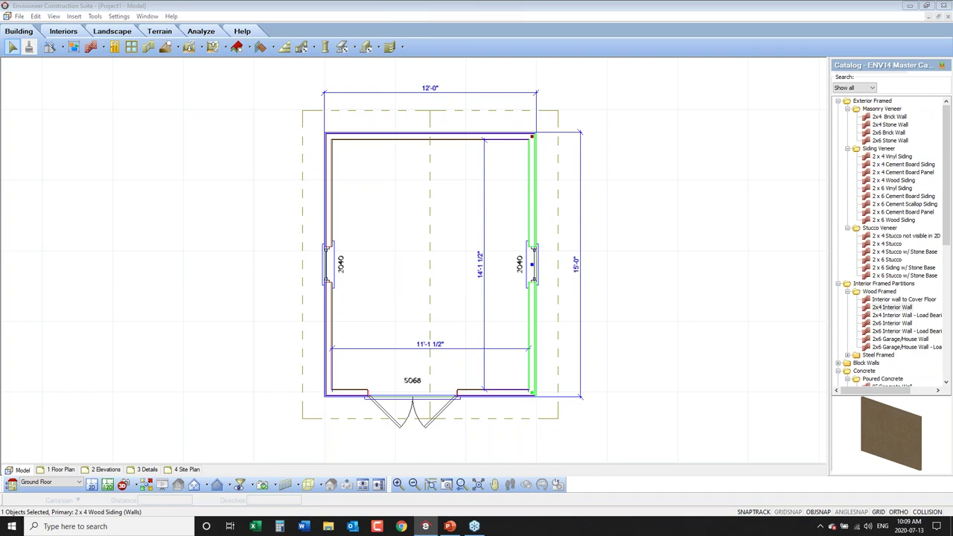
# Step: Set the exterior length of the shed's right-hand side wall to 12'-0"
pyautogui.doubleClick(585, 270)
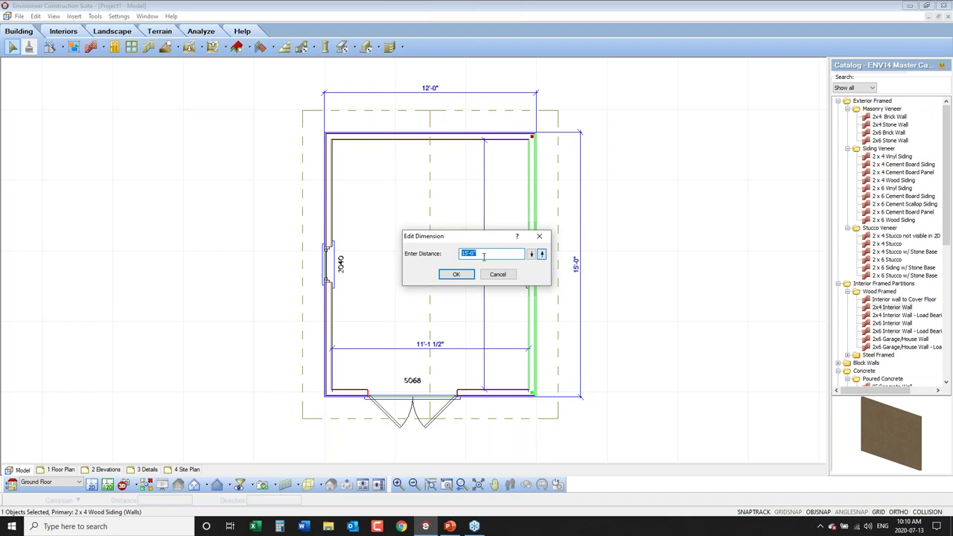
pyautogui.write('12')
pyautogui.write('\'-0"')
pyautogui.click(455, 274)
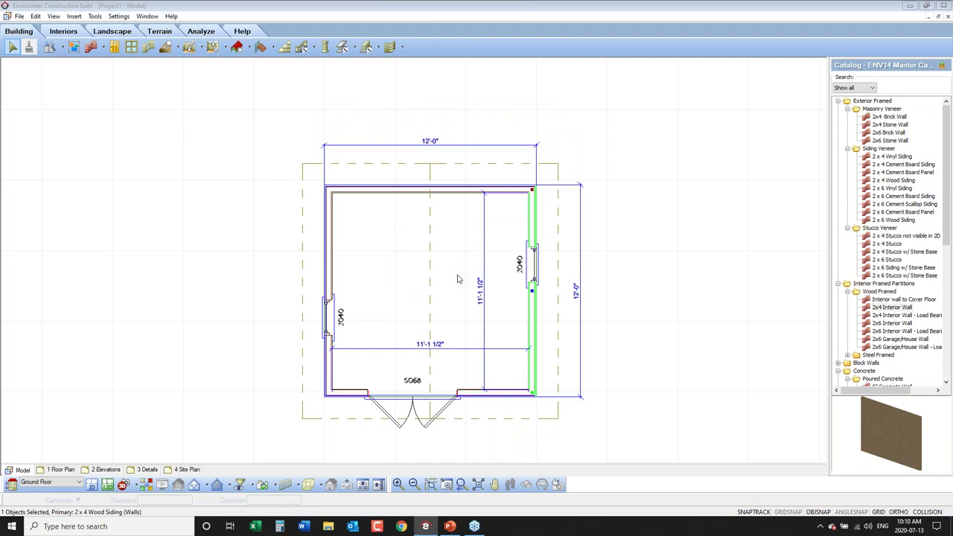
# Step: Set the shed's overall exterior width to 10'
pyautogui.doubleClick(440, 150)
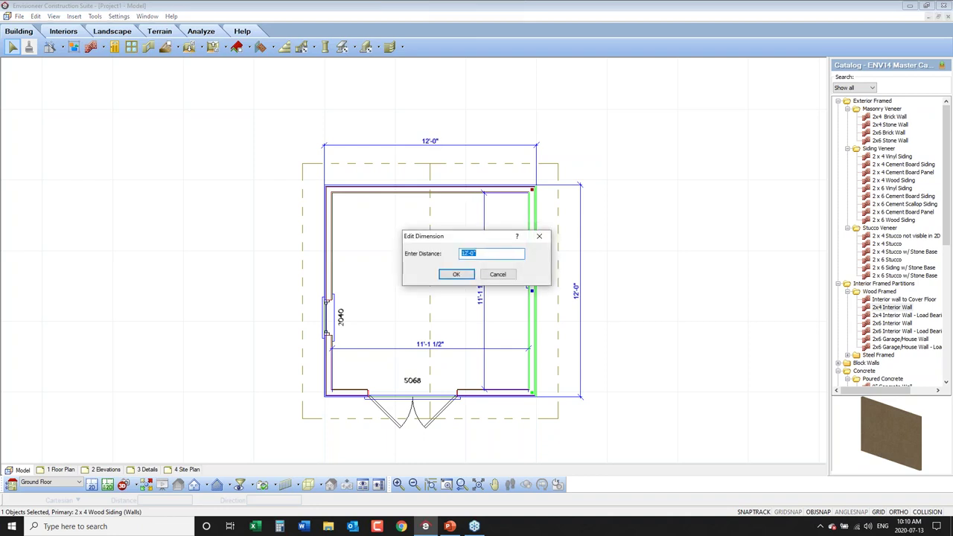
pyautogui.write('10')
pyautogui.click(453, 275)
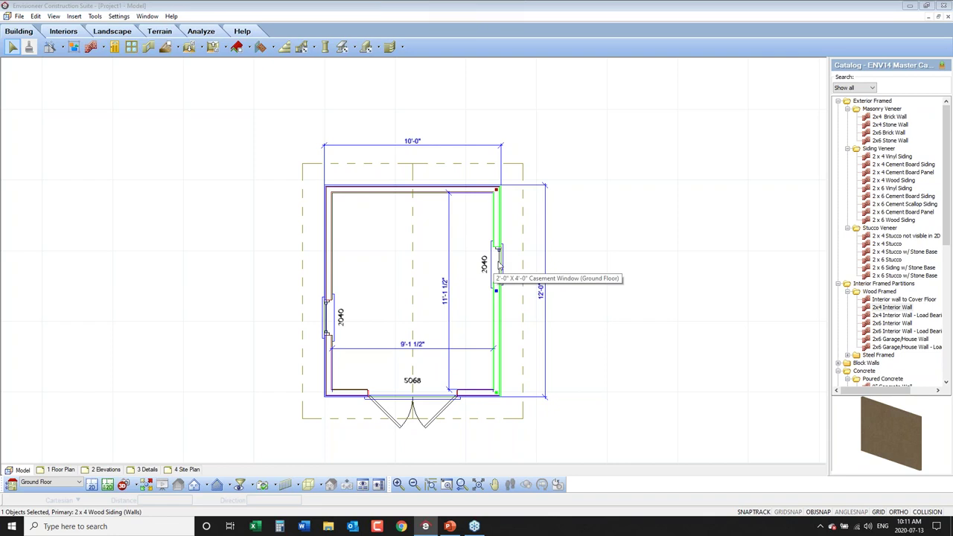
# Step: Position the casement window in the right-hand wall 6' from the rear exterior corner
pyautogui.click(498, 265)
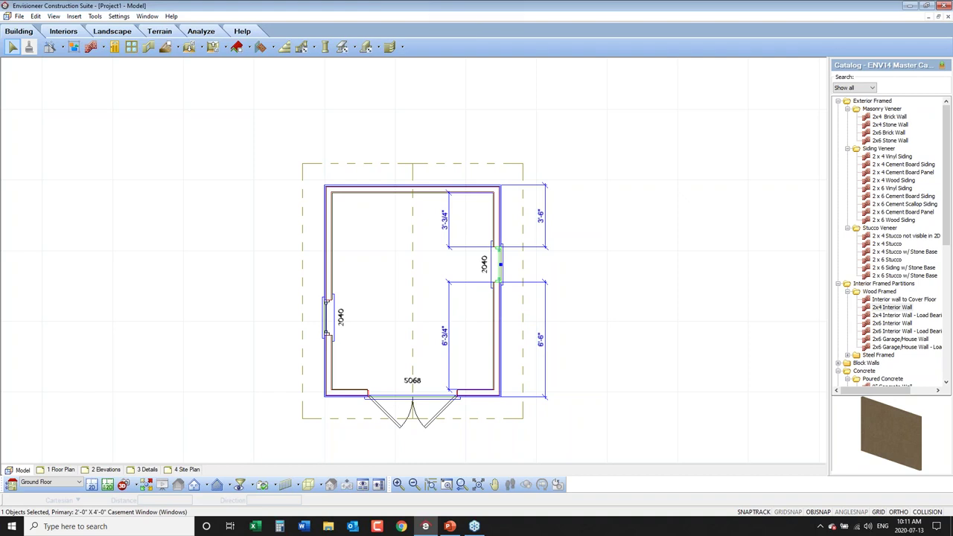
pyautogui.doubleClick(547, 218)
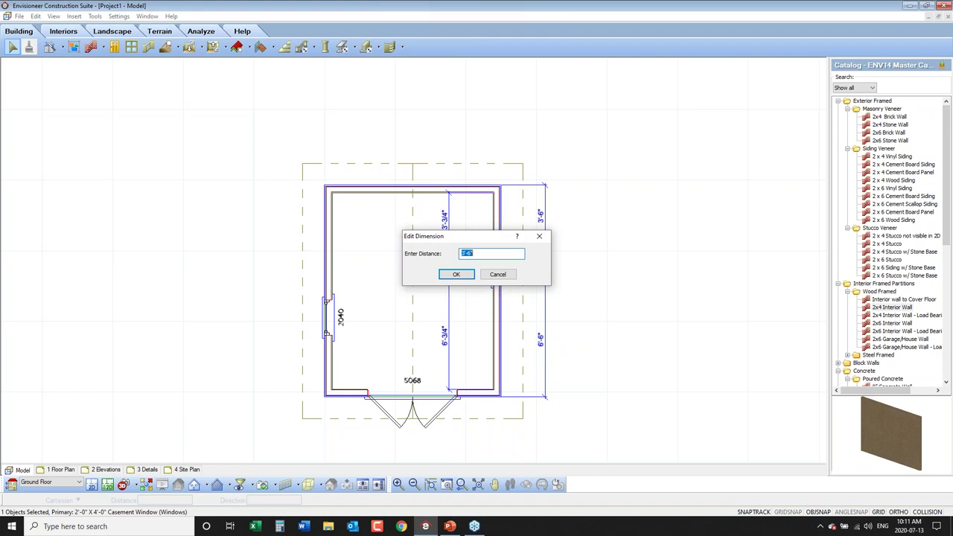
pyautogui.press('Return')
pyautogui.doubleClick(539, 236)
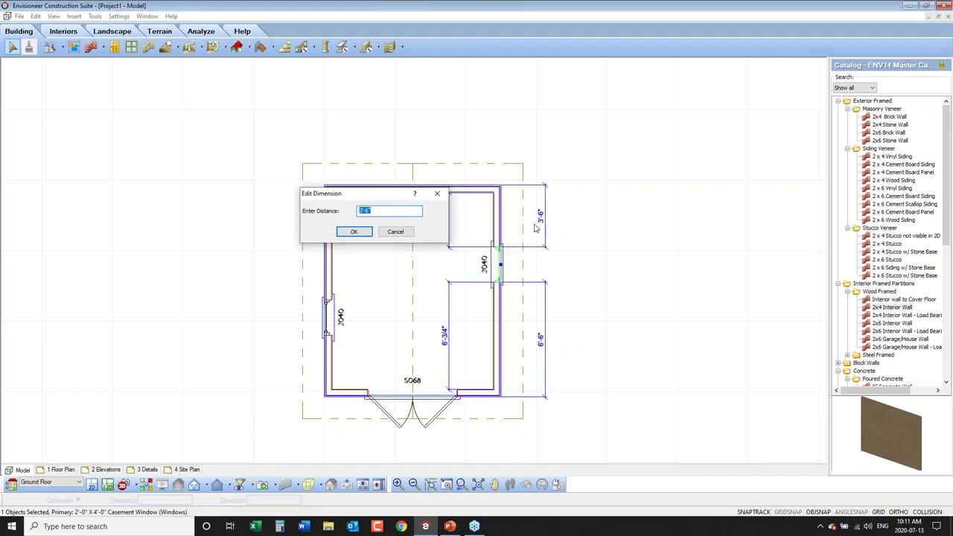
pyautogui.write("6'")
pyautogui.click(354, 232)
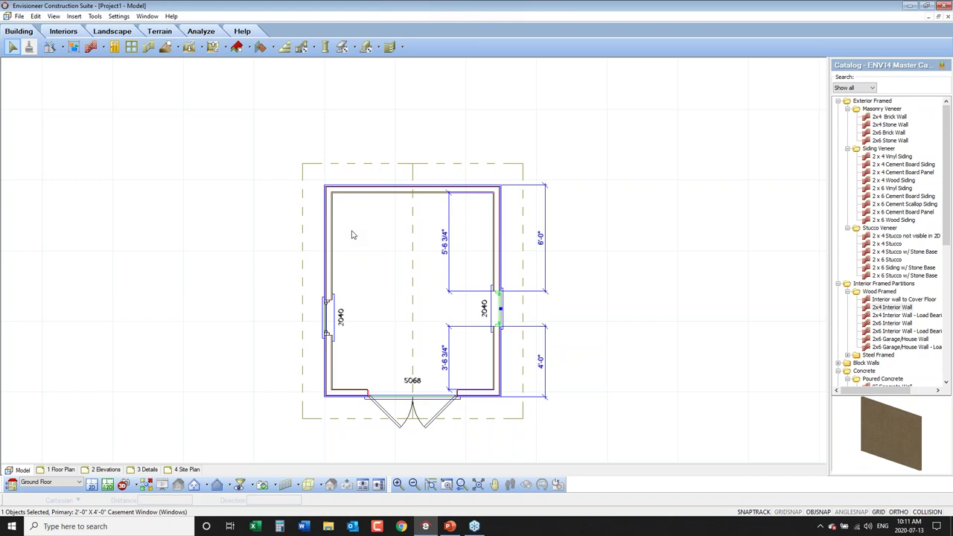
# Step: Check the distances from the double French door to the corners of the front wall
pyautogui.click(430, 402)
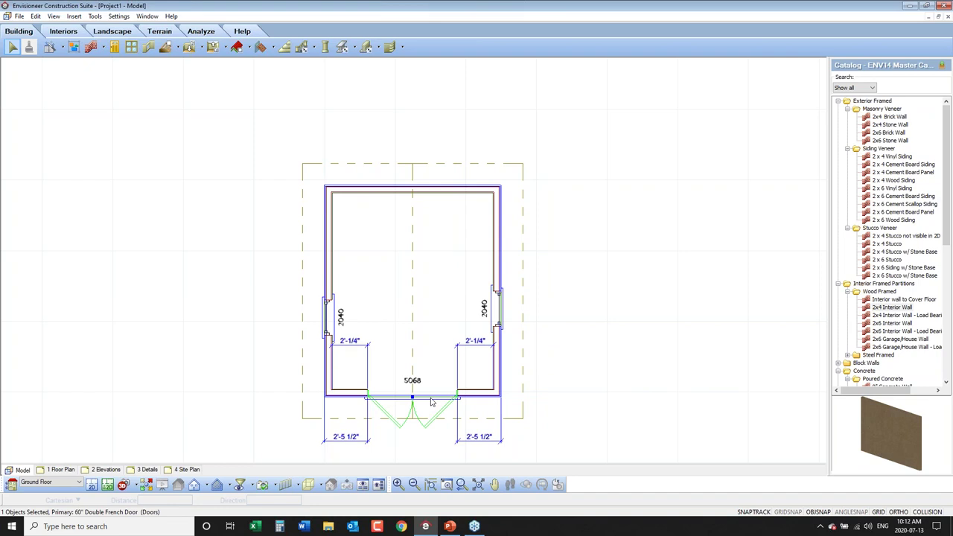
pyautogui.click(570, 354)
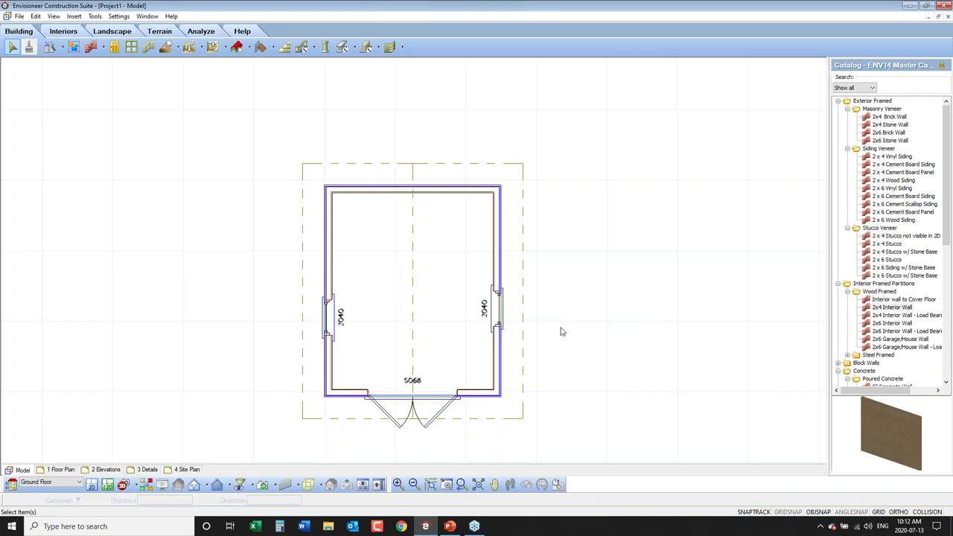
# Step: Show the shed in 3D with a QuickView from the lower-left corner of the plan
pyautogui.click(137, 488)
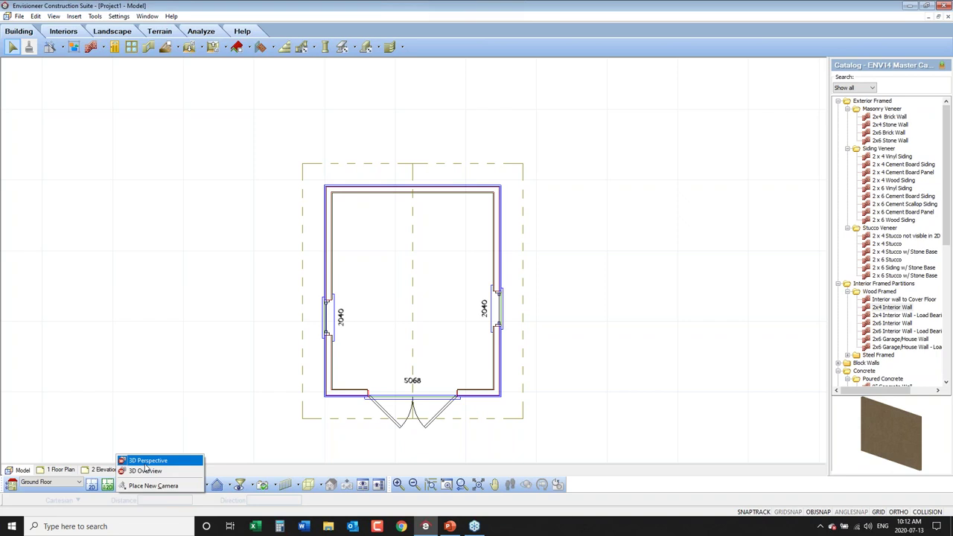
pyautogui.click(211, 510)
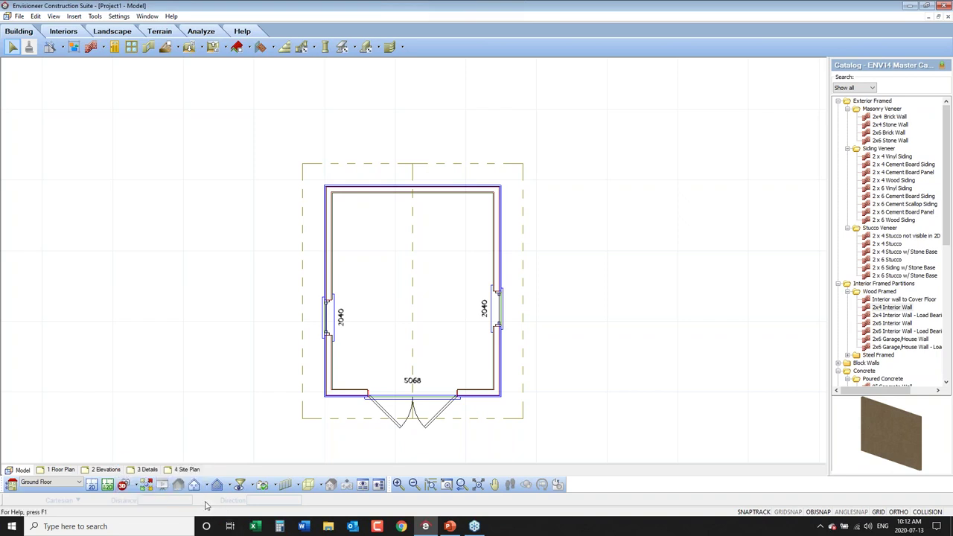
pyautogui.click(146, 485)
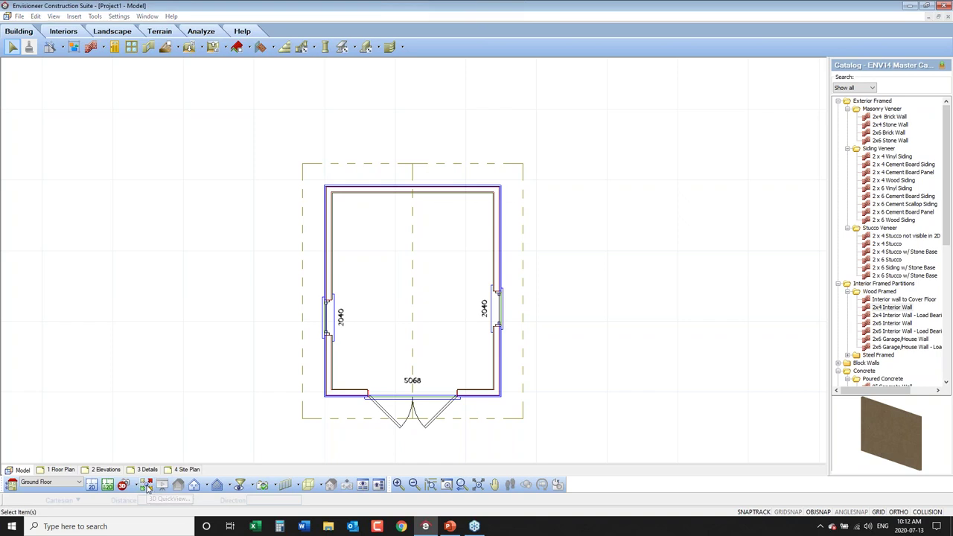
pyautogui.moveTo(462, 218); pyautogui.dragTo(400, 232)
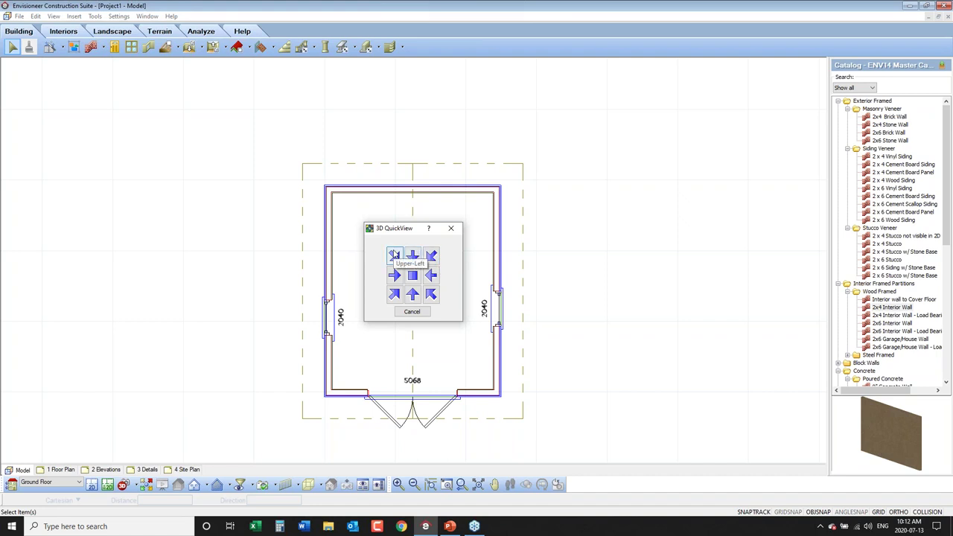
pyautogui.click(394, 295)
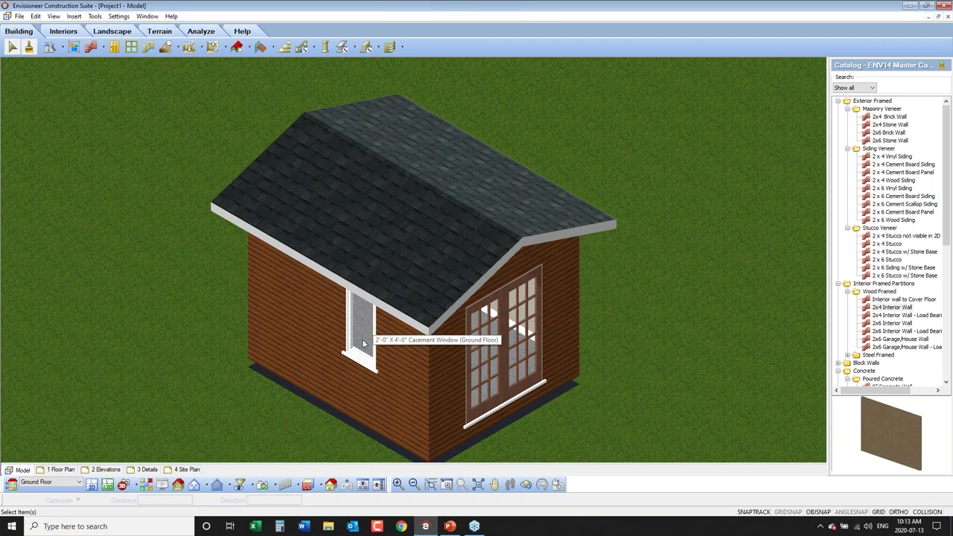
# Step: Preview the 3D shed in the Realistic and Patterned display modes
pyautogui.click(321, 488)
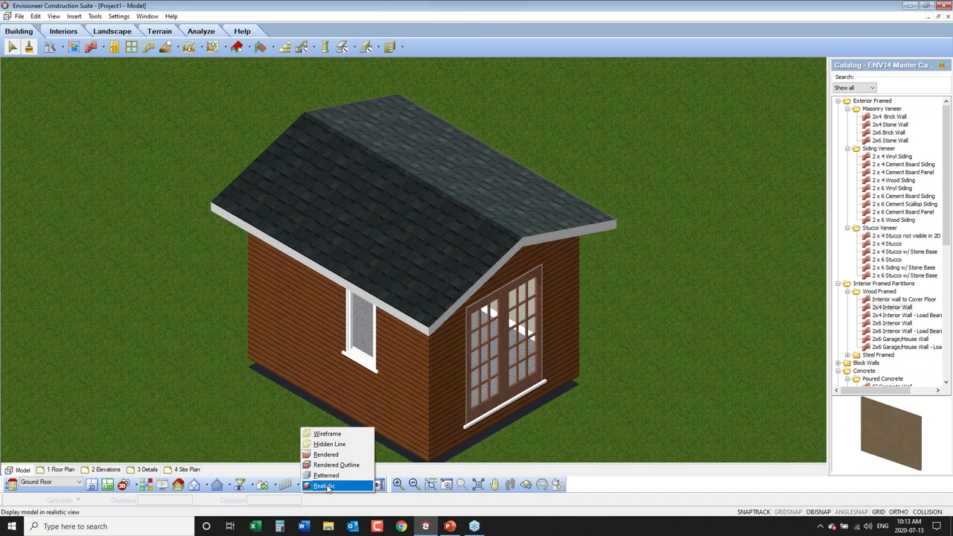
pyautogui.click(325, 485)
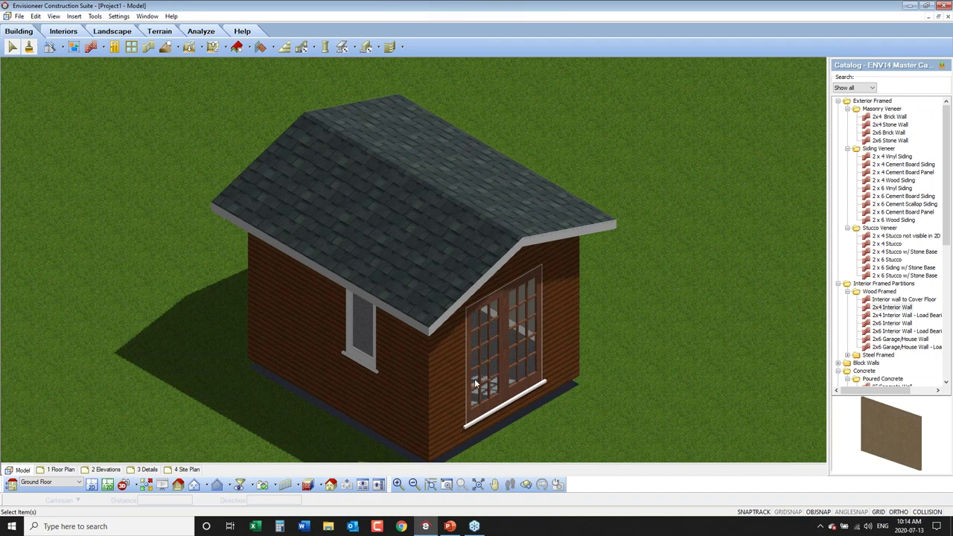
pyautogui.click(321, 488)
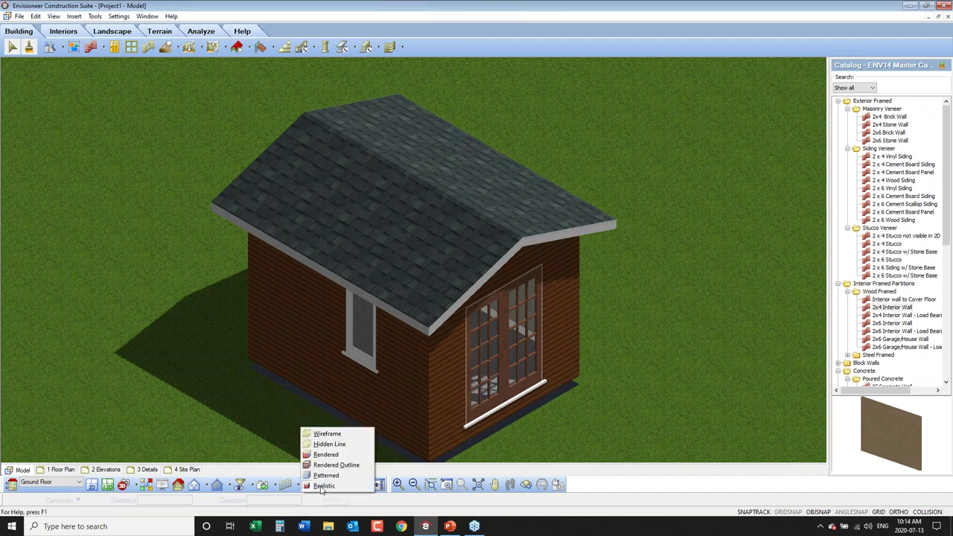
pyautogui.click(328, 475)
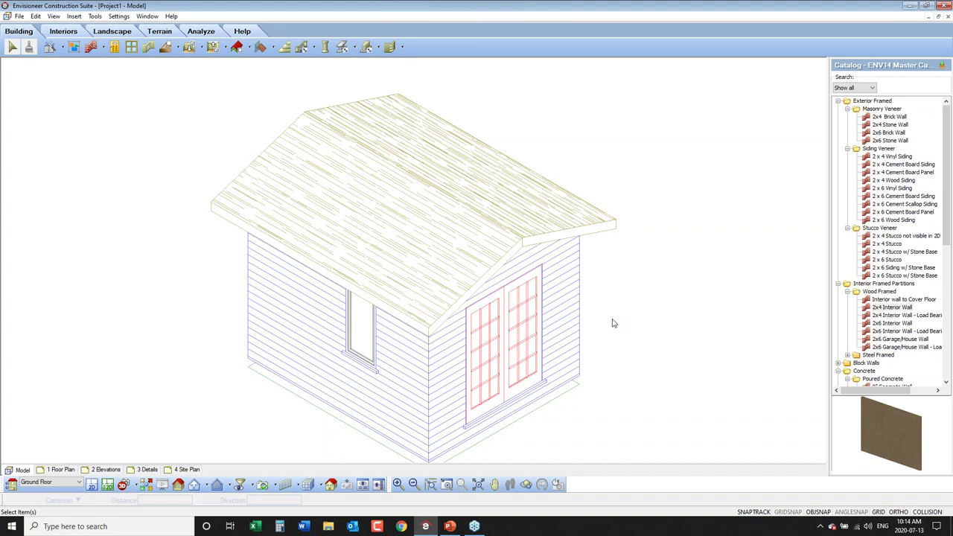
# Step: Preview the 3D shed in the Rendered Outline and Hidden Line display modes
pyautogui.click(318, 485)
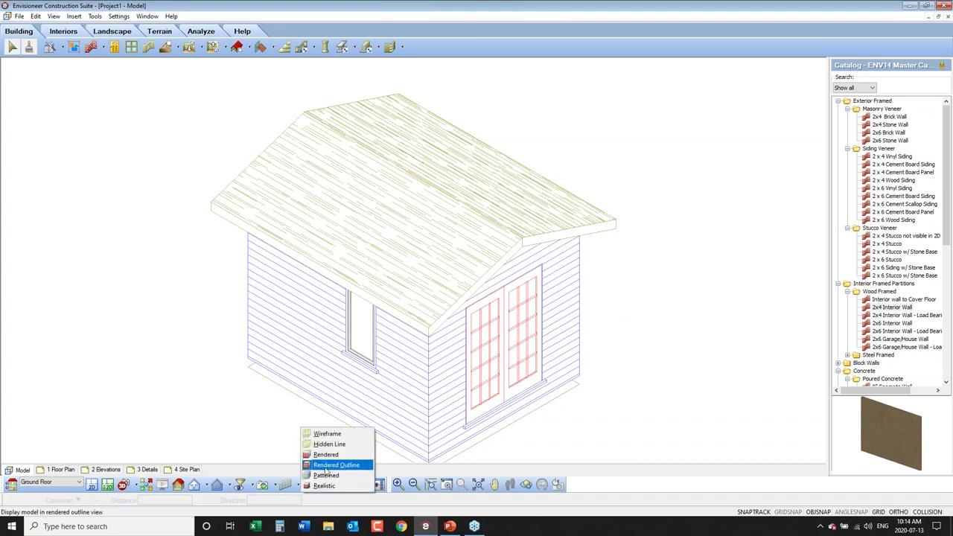
pyautogui.click(325, 469)
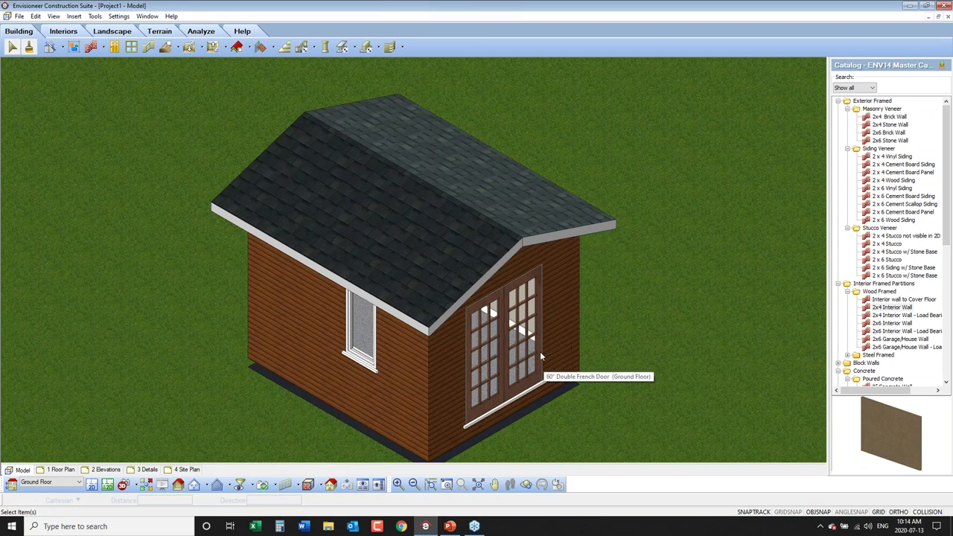
pyautogui.click(322, 484)
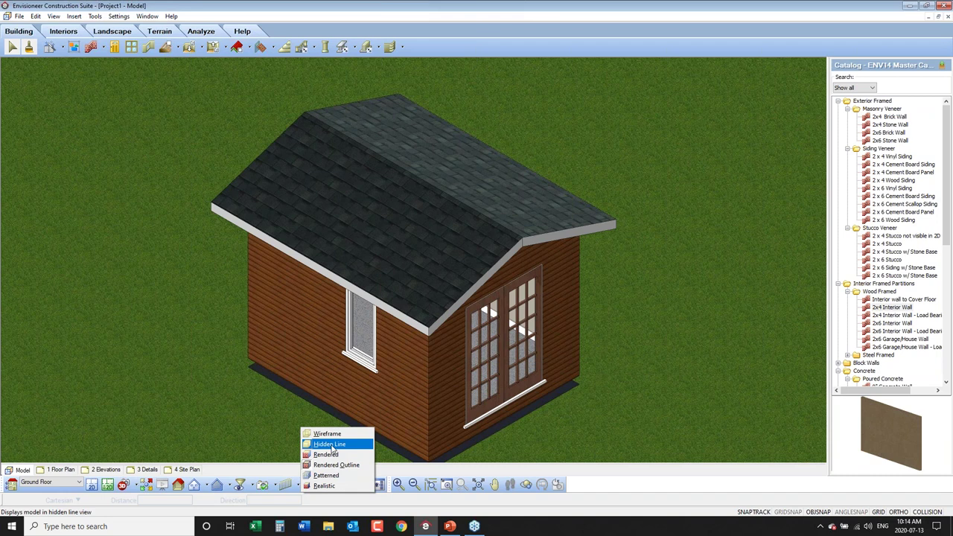
pyautogui.click(332, 445)
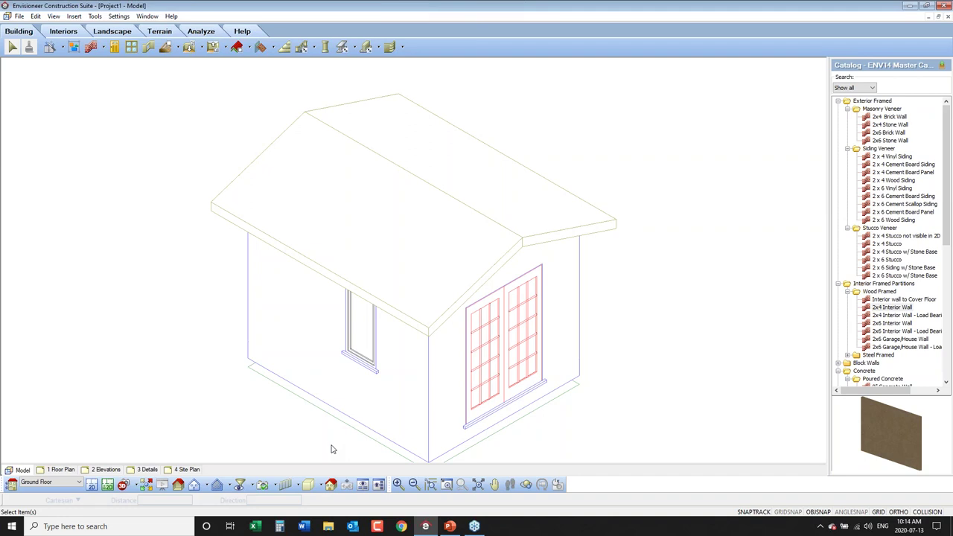
# Step: Preview the shed as a Wireframe and set the display mode to Realistic
pyautogui.click(318, 484)
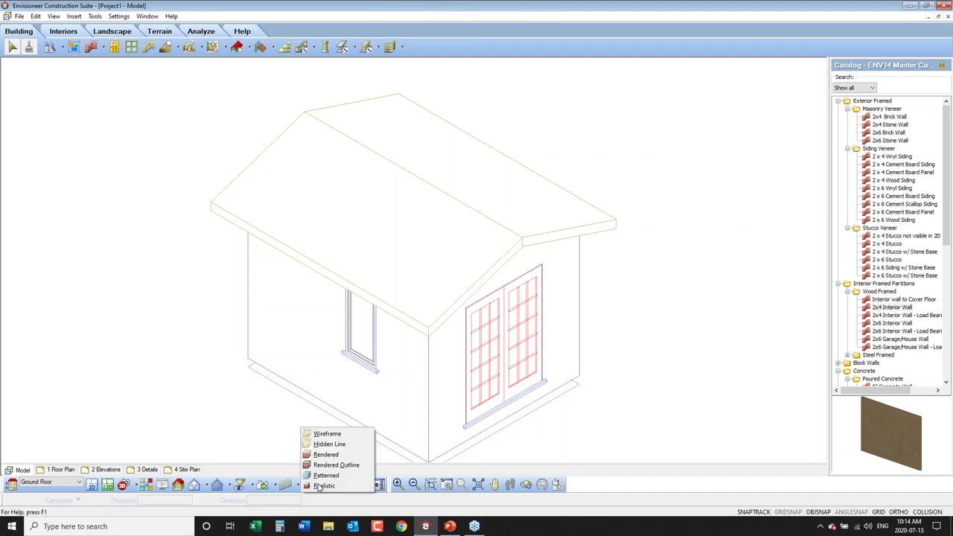
pyautogui.click(327, 434)
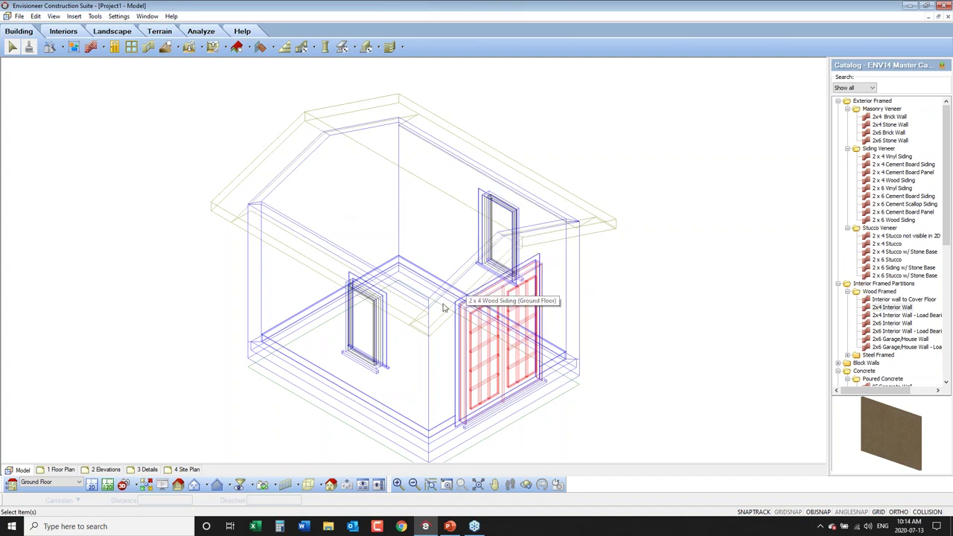
pyautogui.click(309, 484)
pyautogui.click(323, 486)
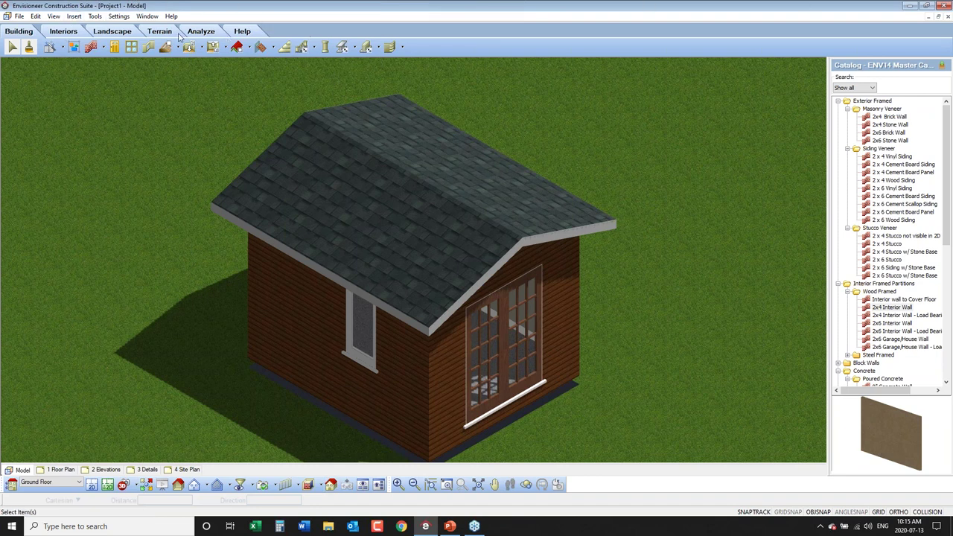
# Step: Display only the shed's framing in the 3D view and return to displaying all but framing
pyautogui.click(54, 16)
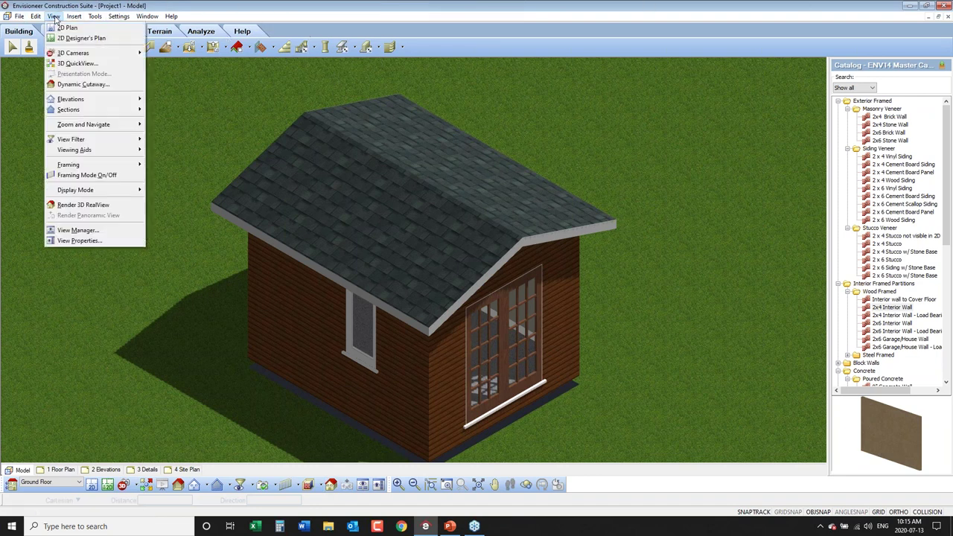
pyautogui.moveTo(117, 171)
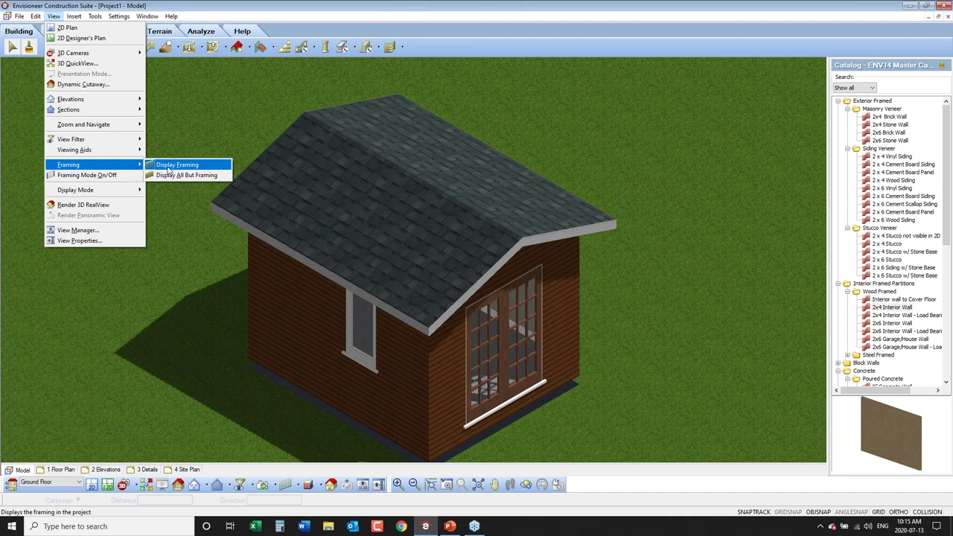
pyautogui.click(171, 164)
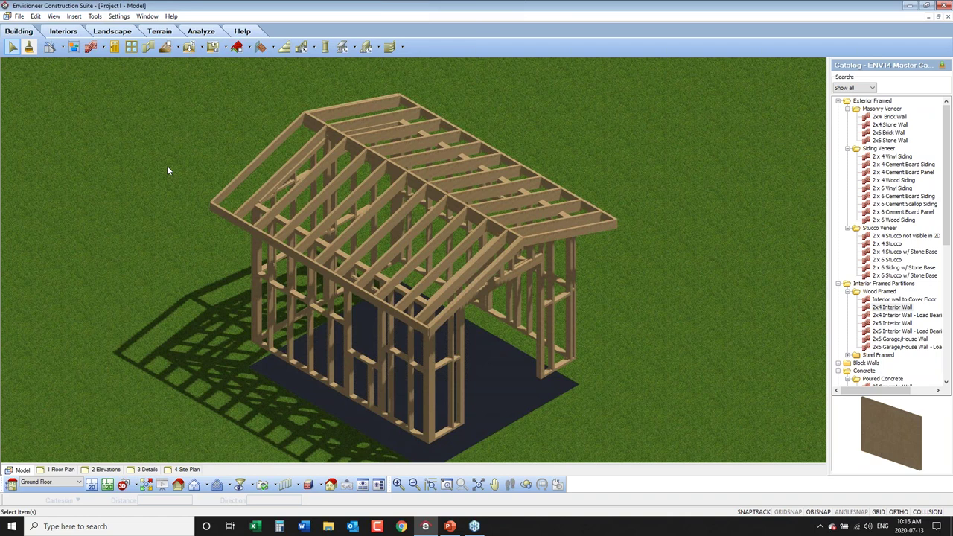
pyautogui.click(53, 17)
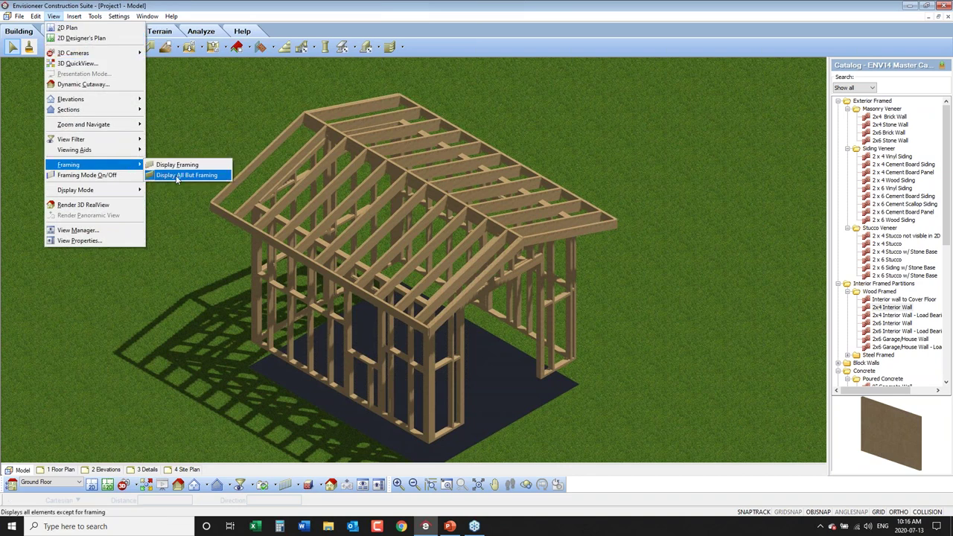
pyautogui.click(177, 175)
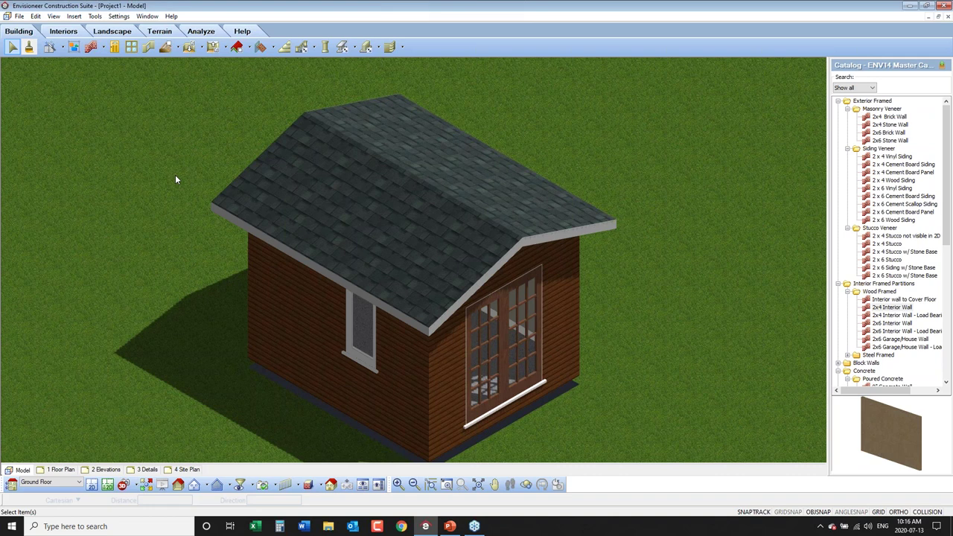
# Step: Open the properties of the wood-sided wall containing the double doors and review its Framed type and core width
pyautogui.click(447, 380)
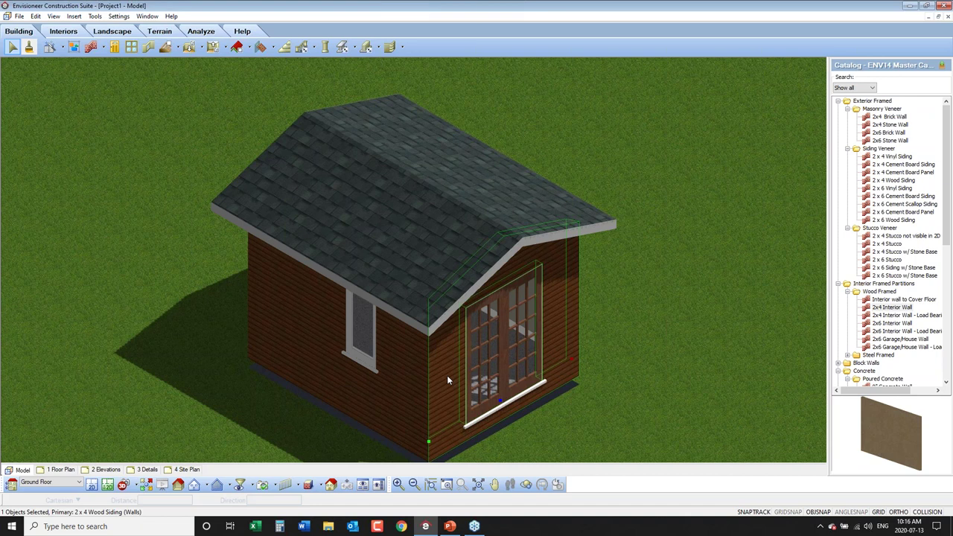
pyautogui.rightClick(532, 142)
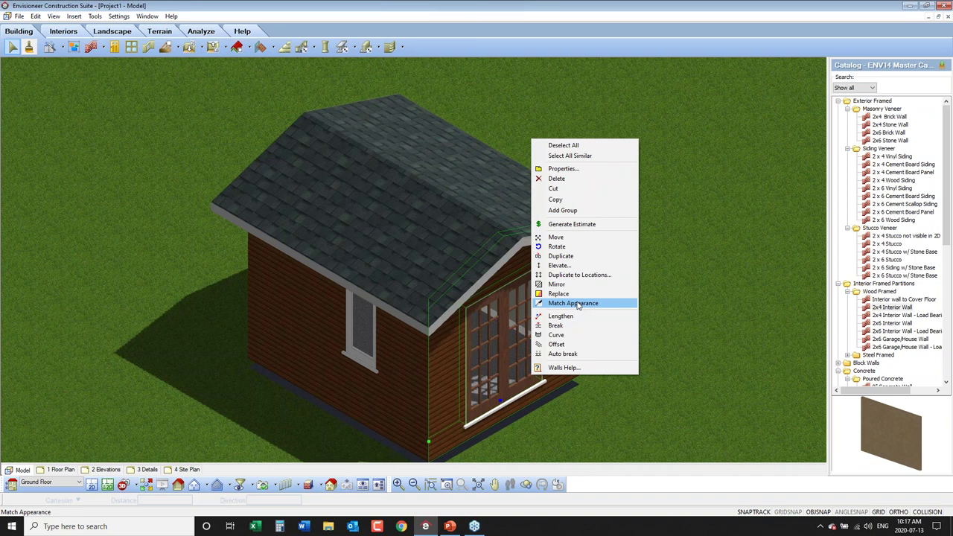
pyautogui.click(586, 169)
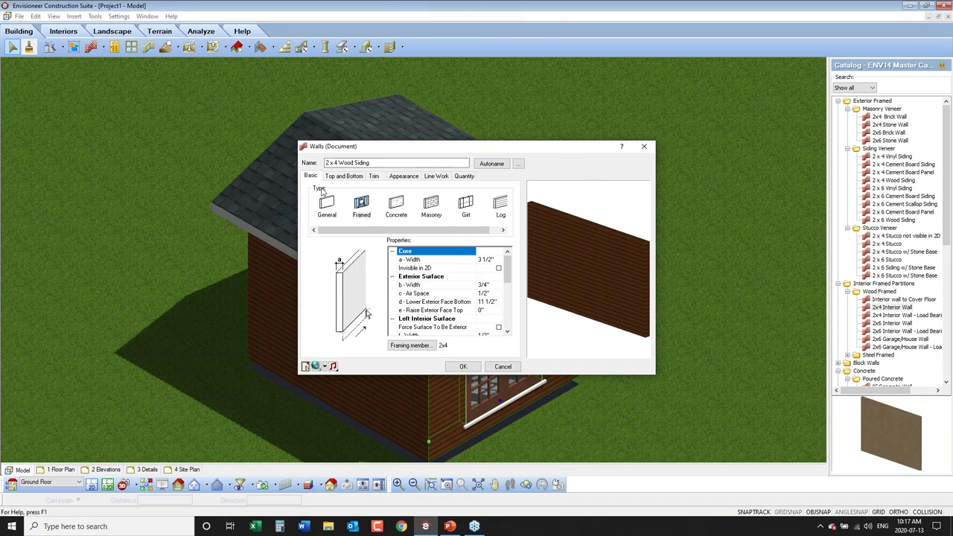
pyautogui.click(363, 205)
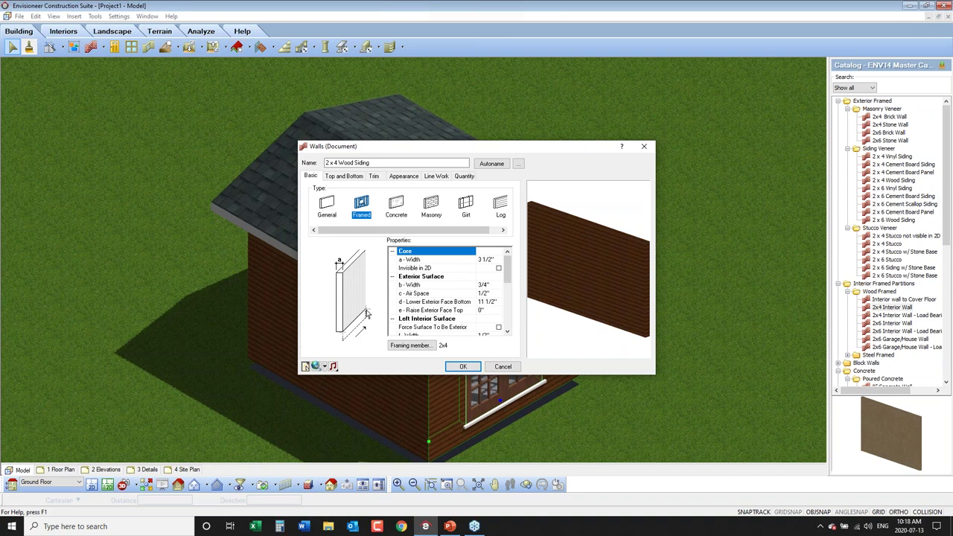
pyautogui.click(475, 262)
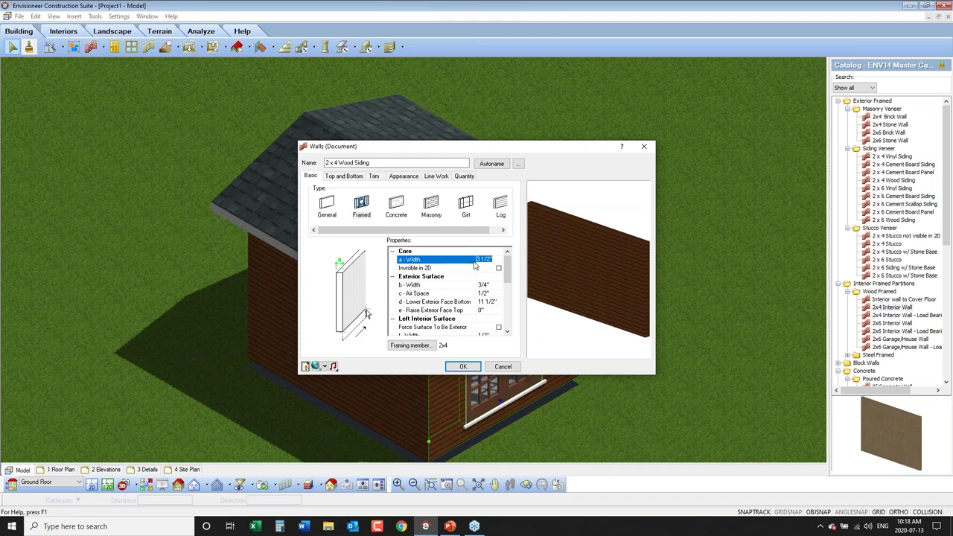
pyautogui.click(946, 151)
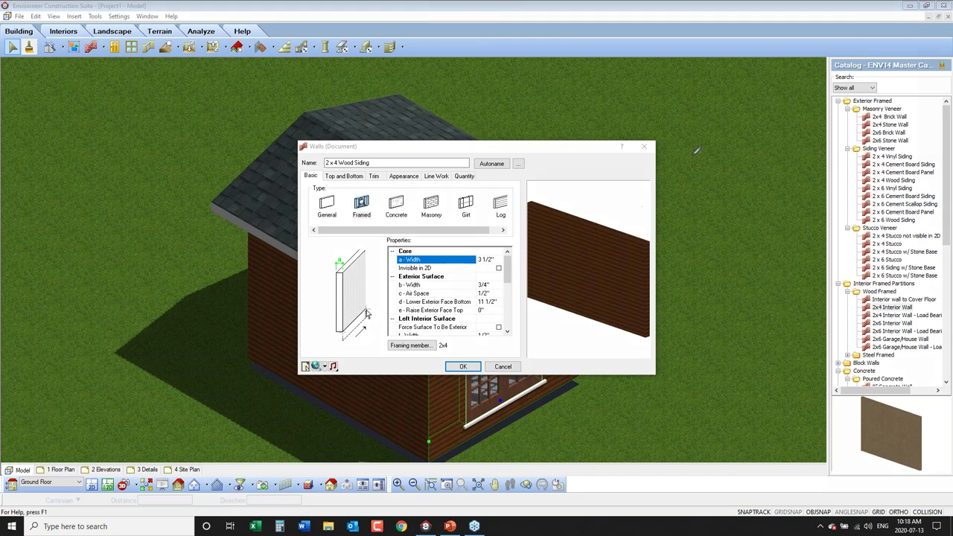
pyautogui.moveTo(695, 134); pyautogui.dragTo(695, 252)
pyautogui.moveTo(720, 134); pyautogui.dragTo(720, 248)
pyautogui.moveTo(727, 130); pyautogui.dragTo(728, 249)
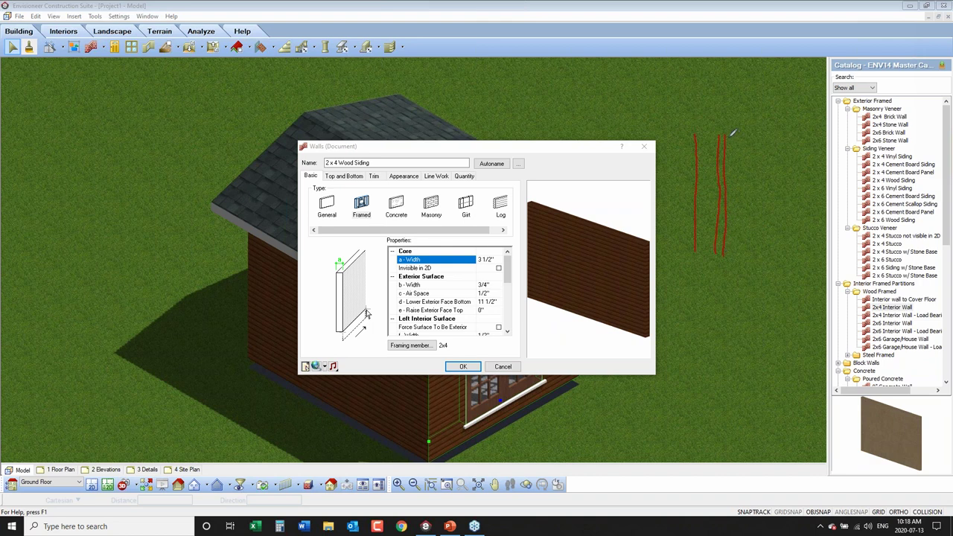
pyautogui.moveTo(716, 148); pyautogui.dragTo(727, 149)
pyautogui.moveTo(474, 298); pyautogui.dragTo(496, 296)
pyautogui.moveTo(734, 131); pyautogui.dragTo(734, 235)
pyautogui.moveTo(398, 334)
pyautogui.mouseDown()
pyautogui.moveTo(389, 339)
pyautogui.moveTo(435, 357)
pyautogui.moveTo(451, 335)
pyautogui.moveTo(415, 329)
pyautogui.moveTo(459, 298)
pyautogui.moveTo(473, 259)
pyautogui.mouseUp()
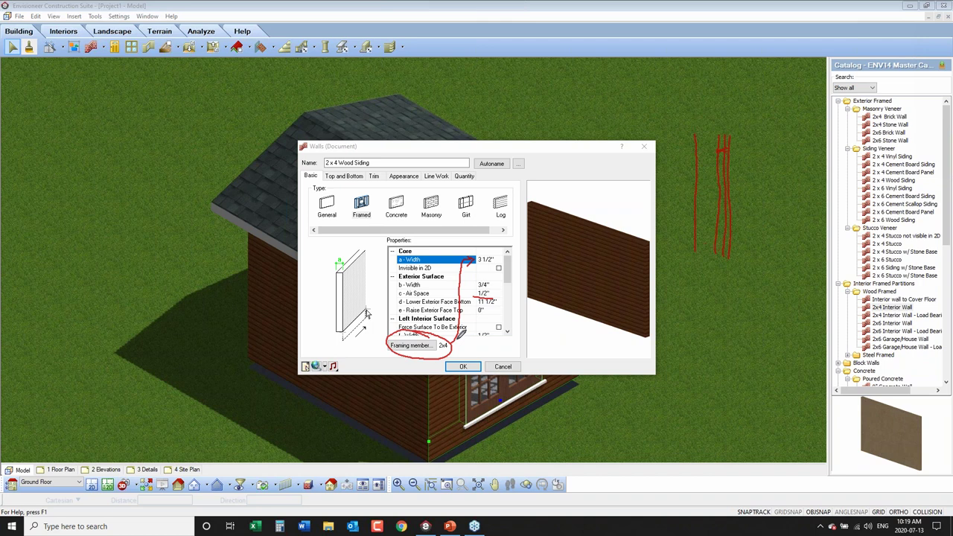
pyautogui.moveTo(262, 244); pyautogui.dragTo(256, 351)
pyautogui.moveTo(274, 258)
pyautogui.mouseDown()
pyautogui.moveTo(264, 353)
pyautogui.moveTo(252, 351)
pyautogui.moveTo(381, 428)
pyautogui.mouseUp()
pyautogui.moveTo(254, 259); pyautogui.dragTo(304, 262)
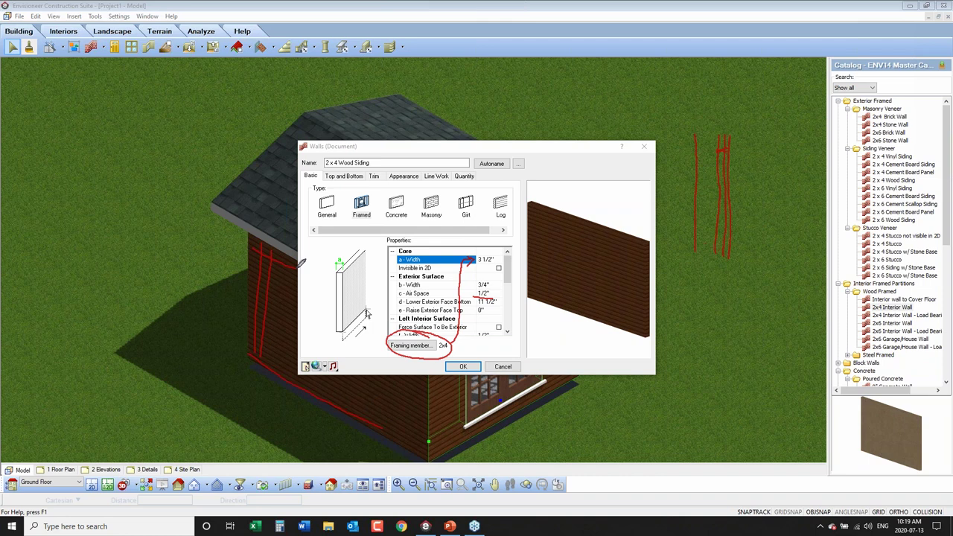
pyautogui.moveTo(268, 297); pyautogui.dragTo(286, 299)
pyautogui.moveTo(296, 264)
pyautogui.mouseDown()
pyautogui.moveTo(288, 298)
pyautogui.moveTo(298, 277)
pyautogui.moveTo(295, 325)
pyautogui.mouseUp()
pyautogui.moveTo(417, 335); pyautogui.dragTo(402, 325)
pyautogui.press('e')
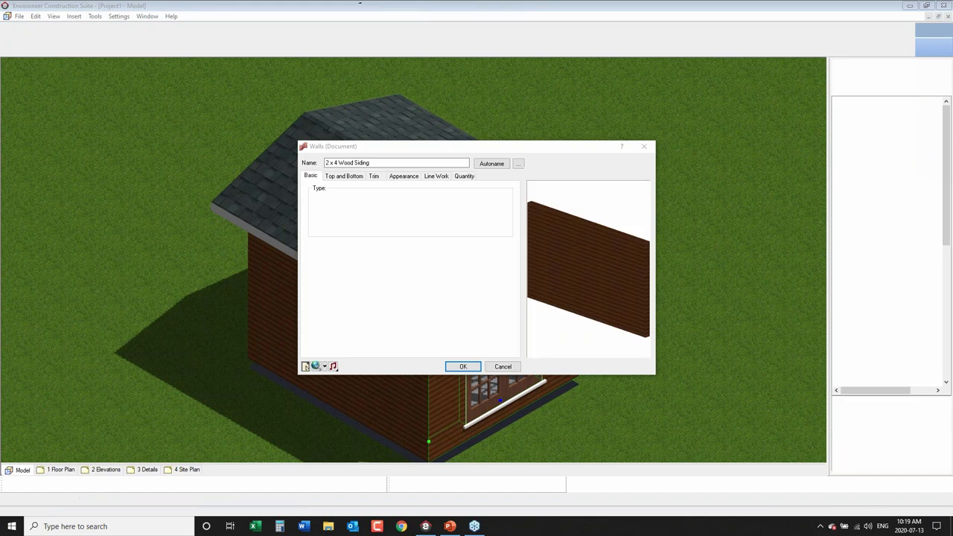
pyautogui.press('Escape')
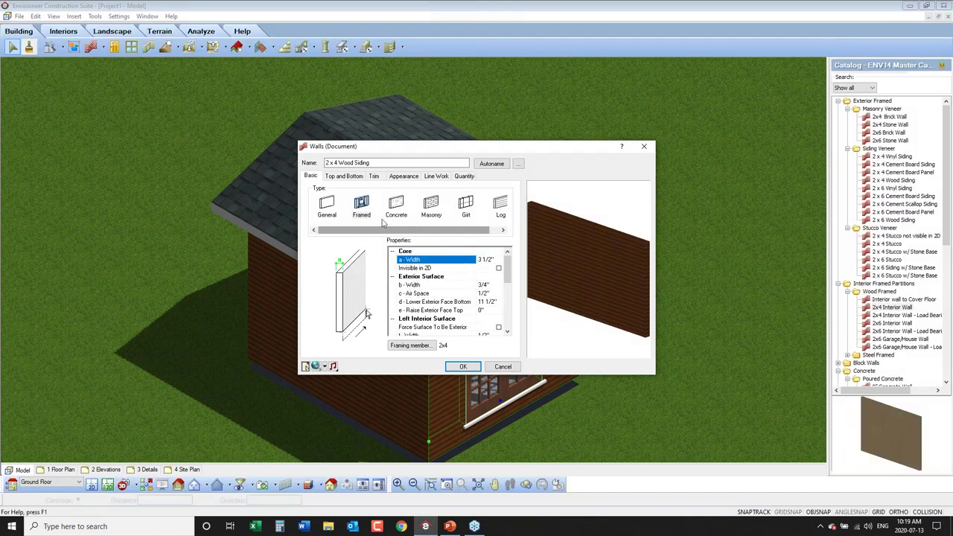
# Step: Preview the Level, Slope and Step options for the wall top and restore Auto Extend, keeping the shed in view
pyautogui.click(344, 177)
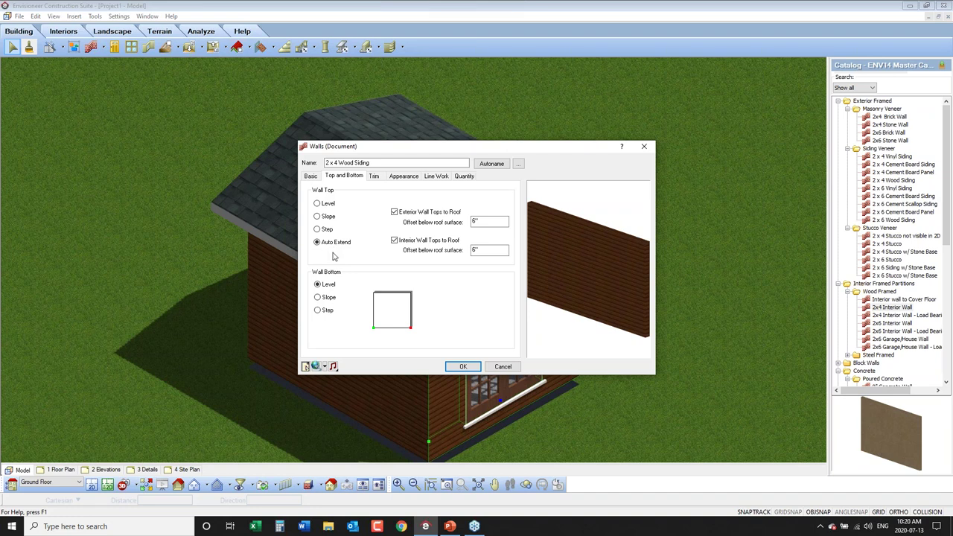
pyautogui.moveTo(403, 152); pyautogui.dragTo(698, 120)
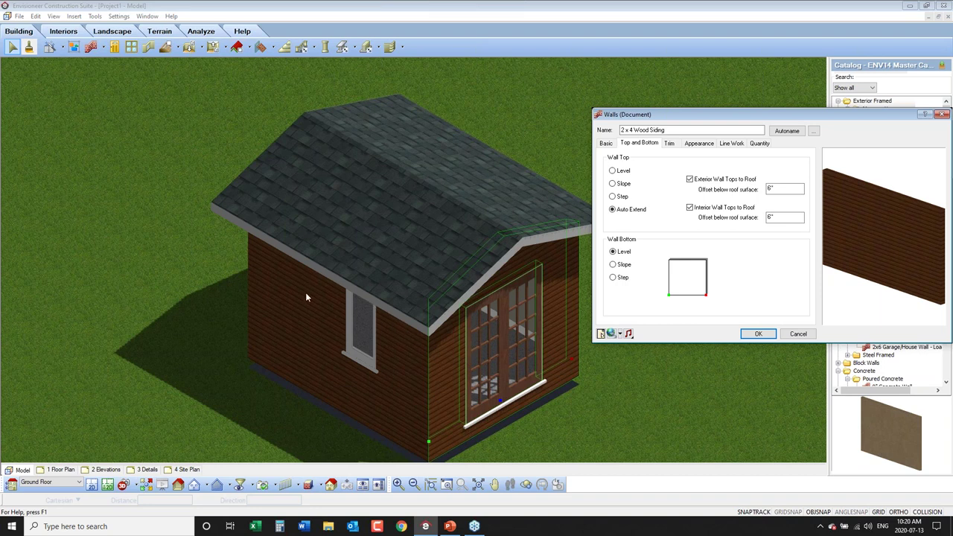
pyautogui.click(613, 171)
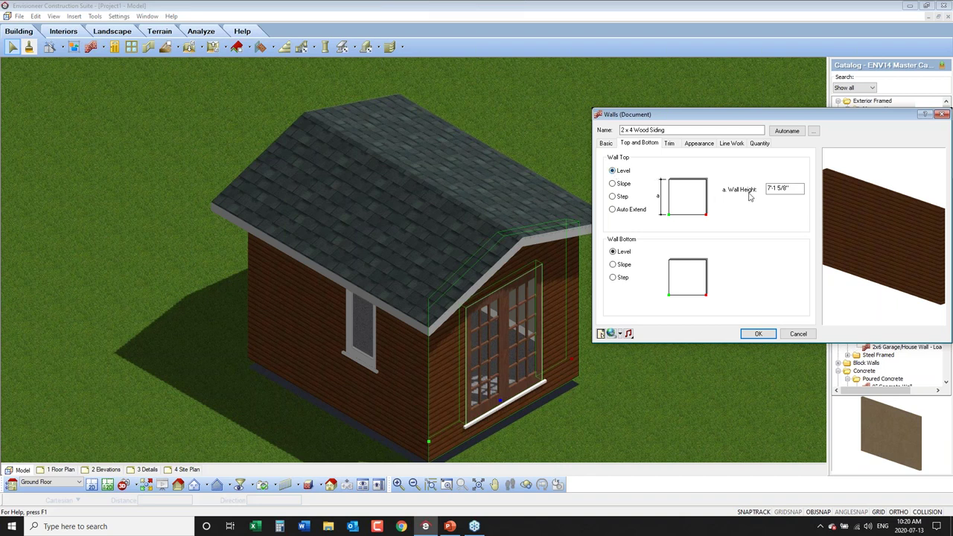
pyautogui.moveTo(802, 188); pyautogui.dragTo(767, 190)
pyautogui.click(613, 185)
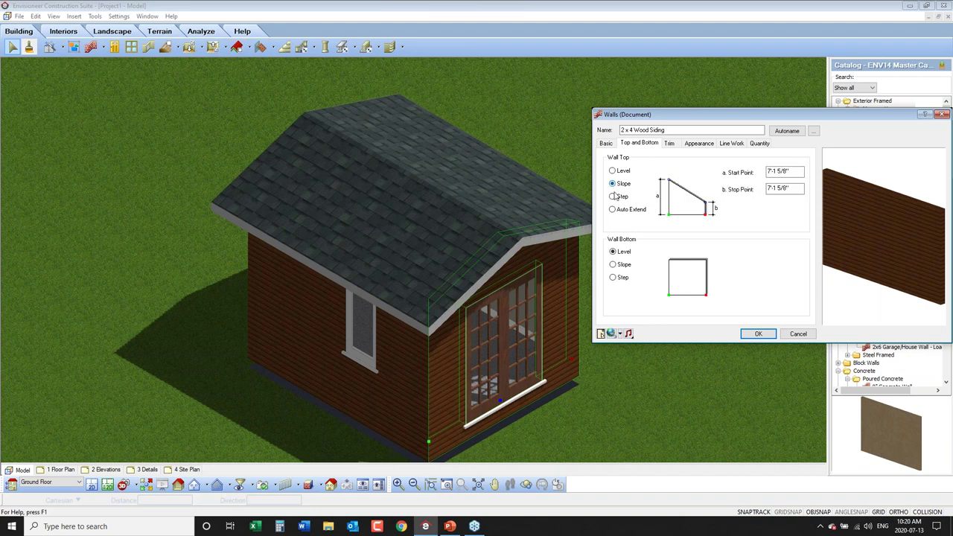
pyautogui.click(613, 197)
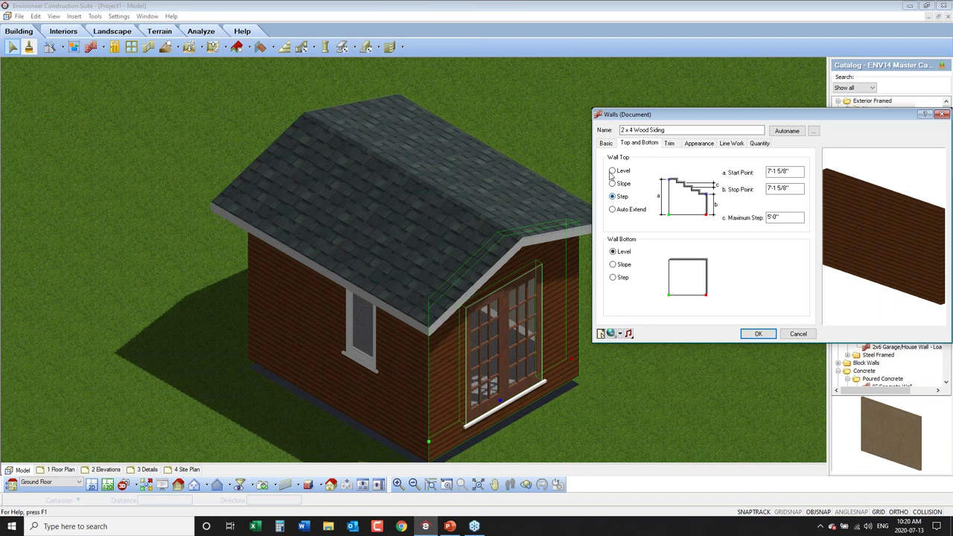
pyautogui.click(612, 172)
pyautogui.click(613, 209)
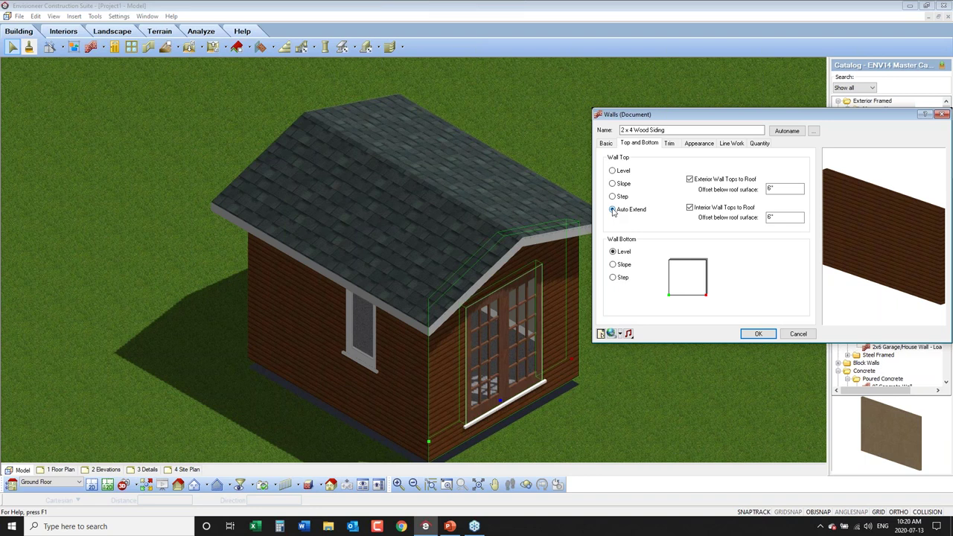
# Step: Preview the Slope and Step options for the wall bottom and restore Level
pyautogui.click(614, 265)
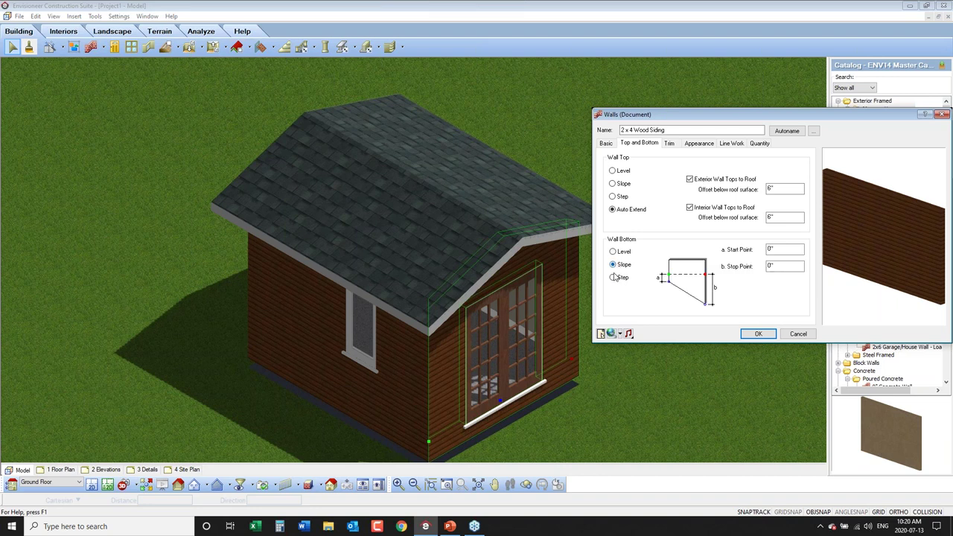
pyautogui.click(613, 277)
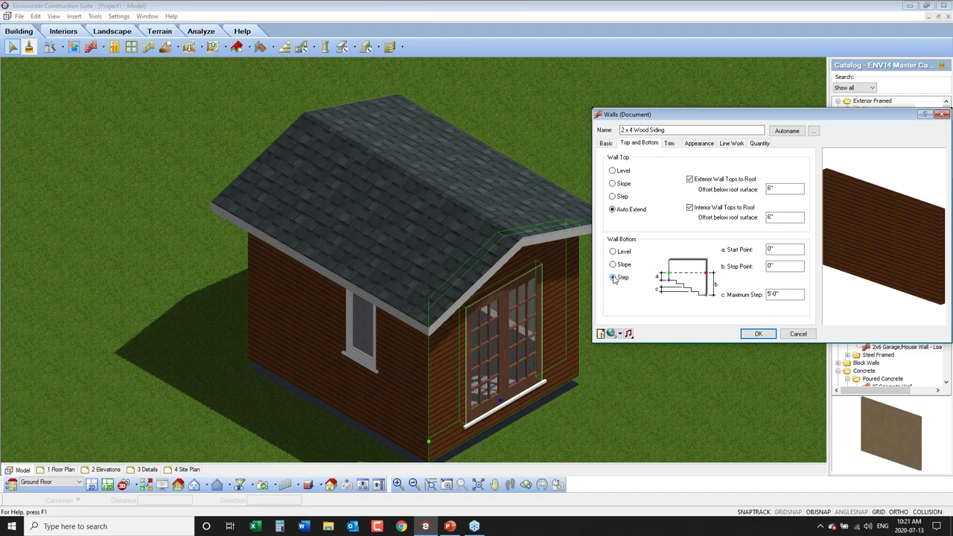
pyautogui.click(613, 265)
pyautogui.click(614, 254)
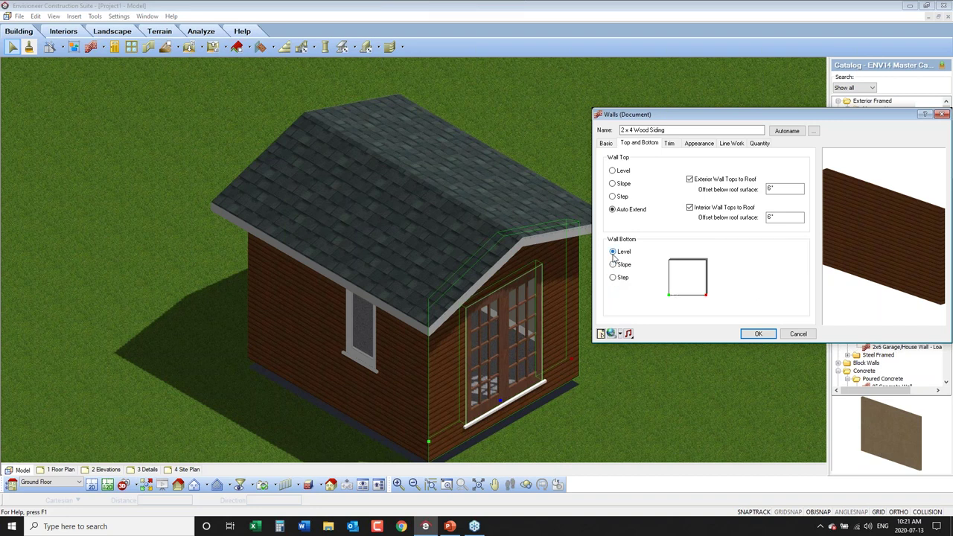
# Step: Open the wall's trim settings and review the baseboard, opening and window sill members of the left interior surface
pyautogui.click(674, 145)
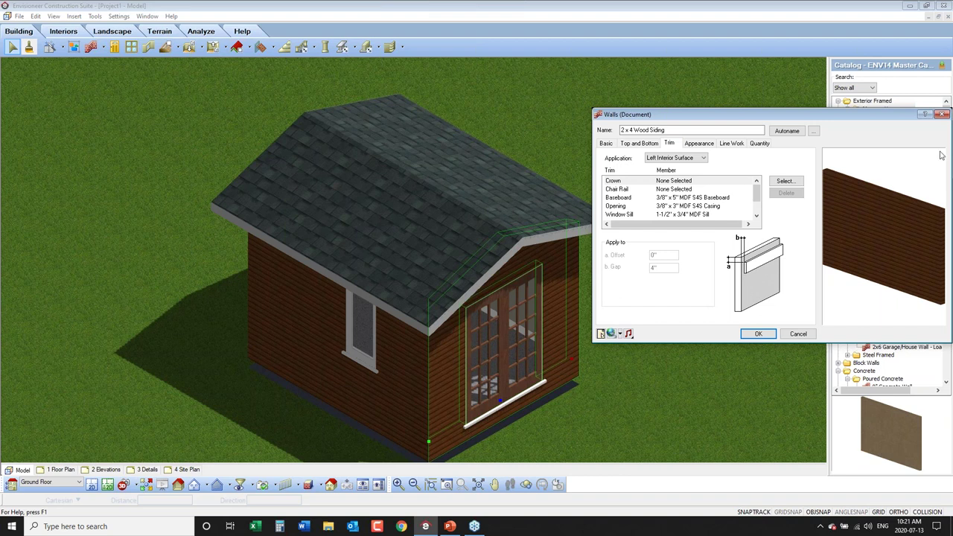
pyautogui.rightClick(912, 167)
pyautogui.press('Escape')
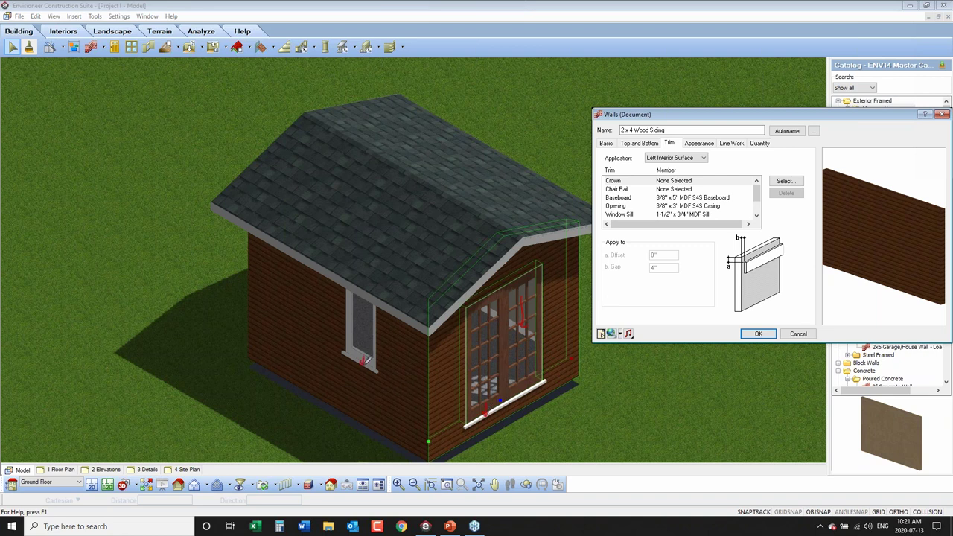
pyautogui.moveTo(675, 143)
pyautogui.mouseDown()
pyautogui.moveTo(666, 127)
pyautogui.moveTo(652, 142)
pyautogui.moveTo(691, 132)
pyautogui.mouseUp()
pyautogui.moveTo(732, 198); pyautogui.dragTo(749, 195)
pyautogui.moveTo(719, 216); pyautogui.dragTo(741, 207)
# Step: Assign 1 x 4 White PVC Trim to the openings on the wall's exterior surface
pyautogui.click(701, 157)
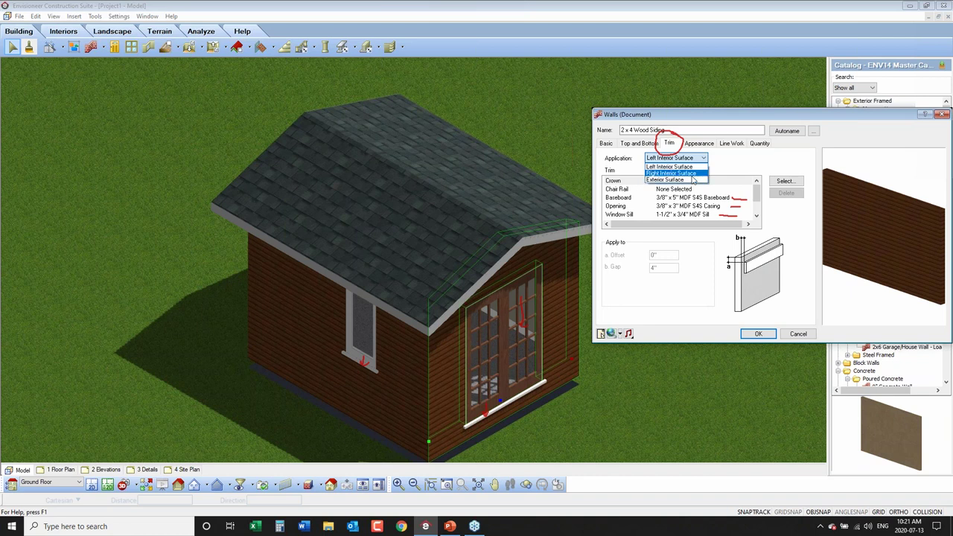
pyautogui.click(692, 179)
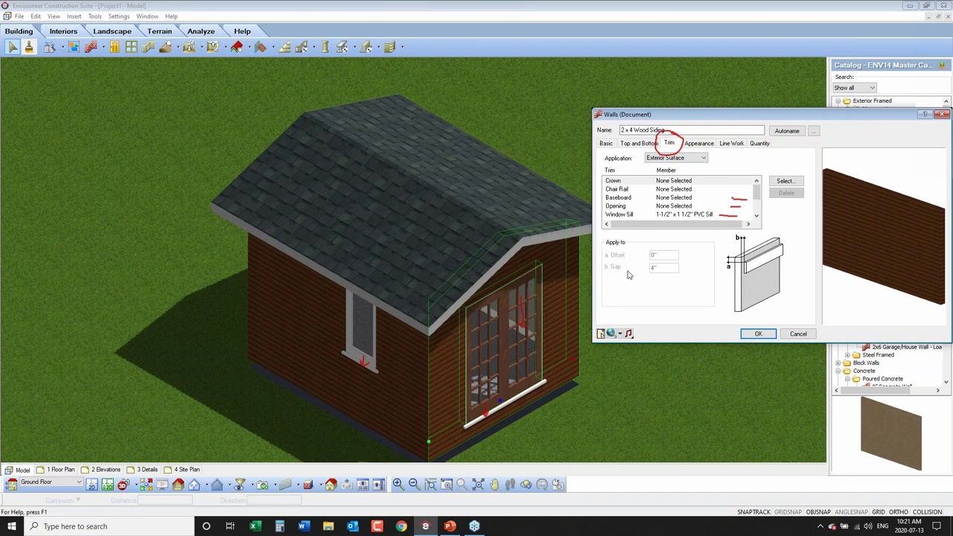
pyautogui.click(690, 207)
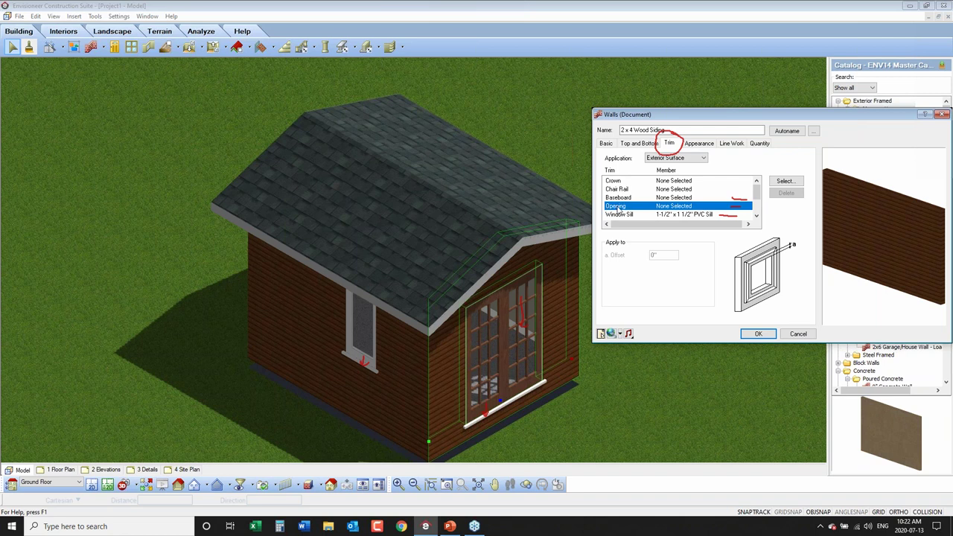
pyautogui.click(783, 182)
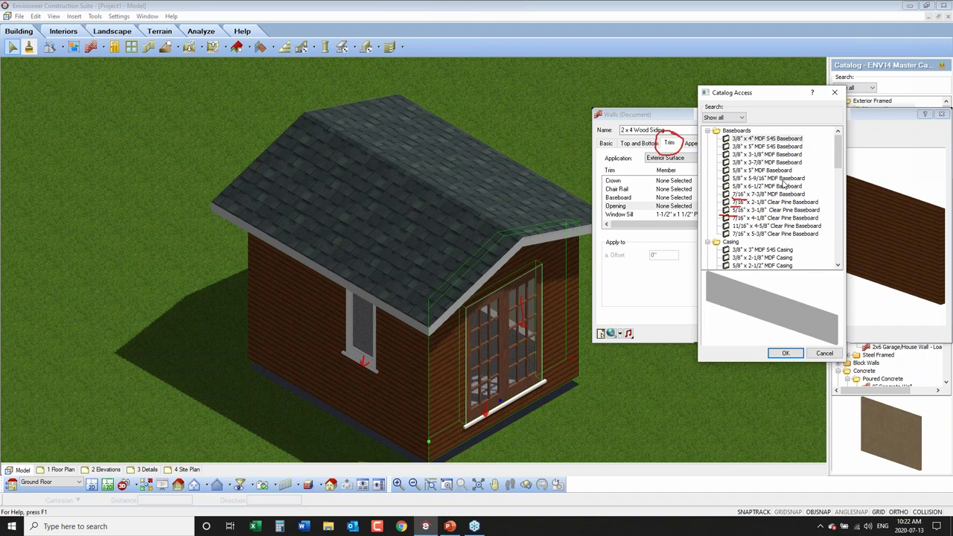
pyautogui.moveTo(838, 152); pyautogui.dragTo(834, 201)
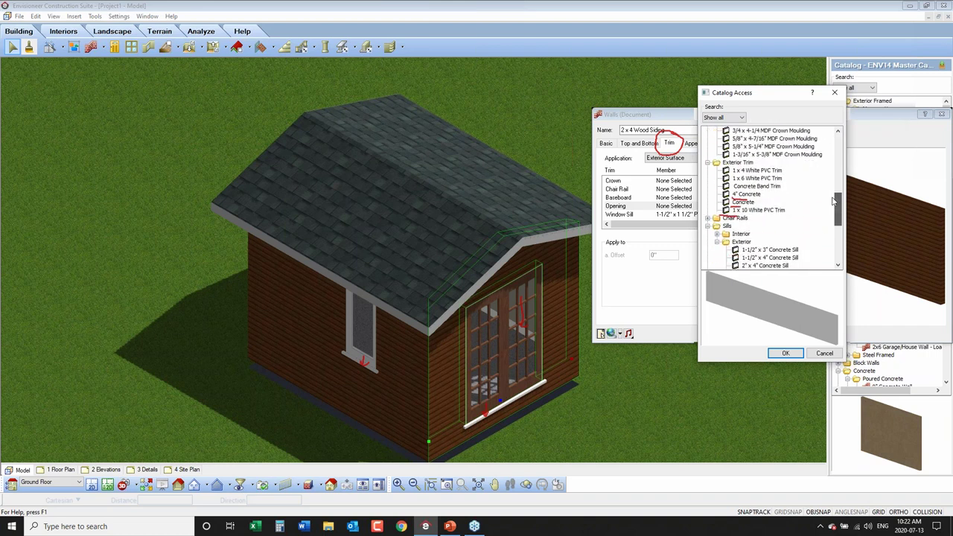
pyautogui.click(755, 170)
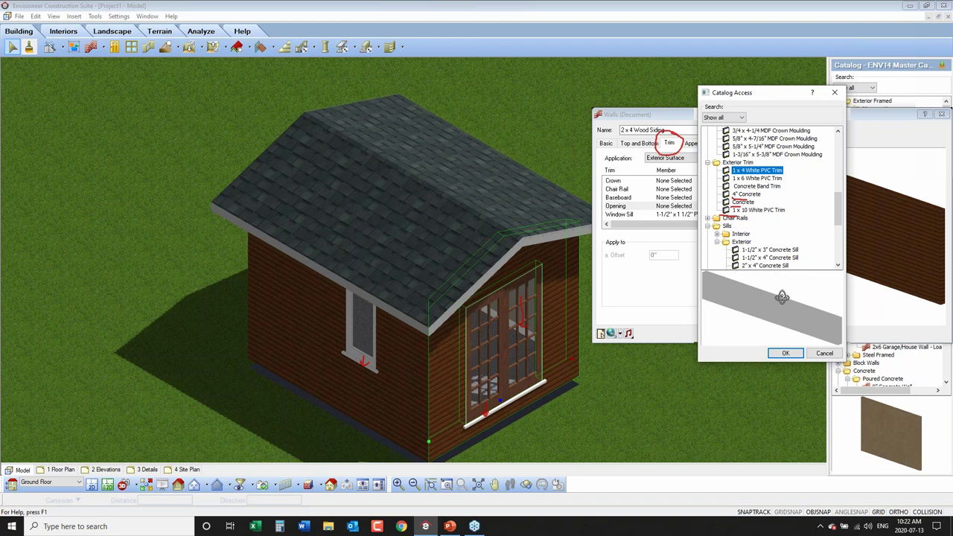
pyautogui.click(786, 353)
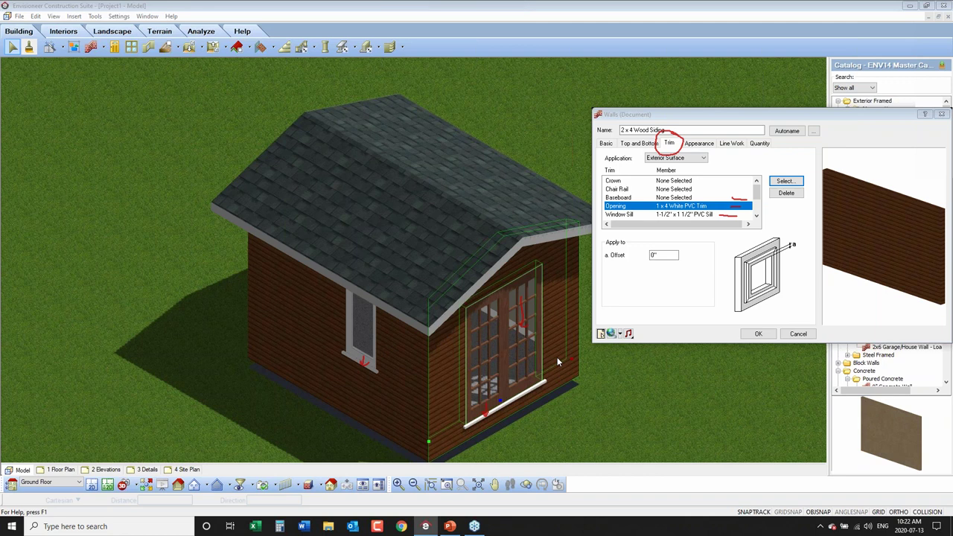
# Step: Open the wall's appearance settings, browse the materials catalog for the exterior surface and keep Wood Siding 5
pyautogui.click(700, 143)
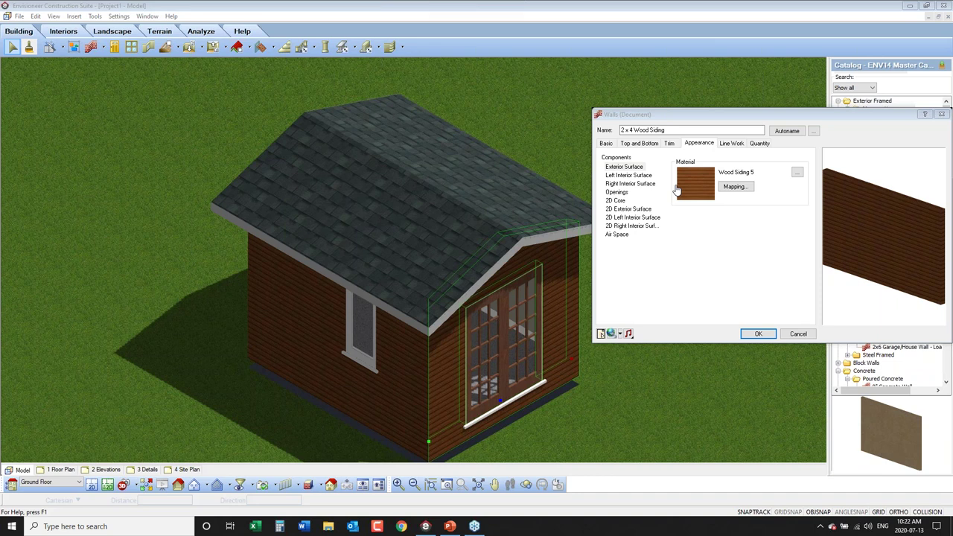
pyautogui.click(625, 167)
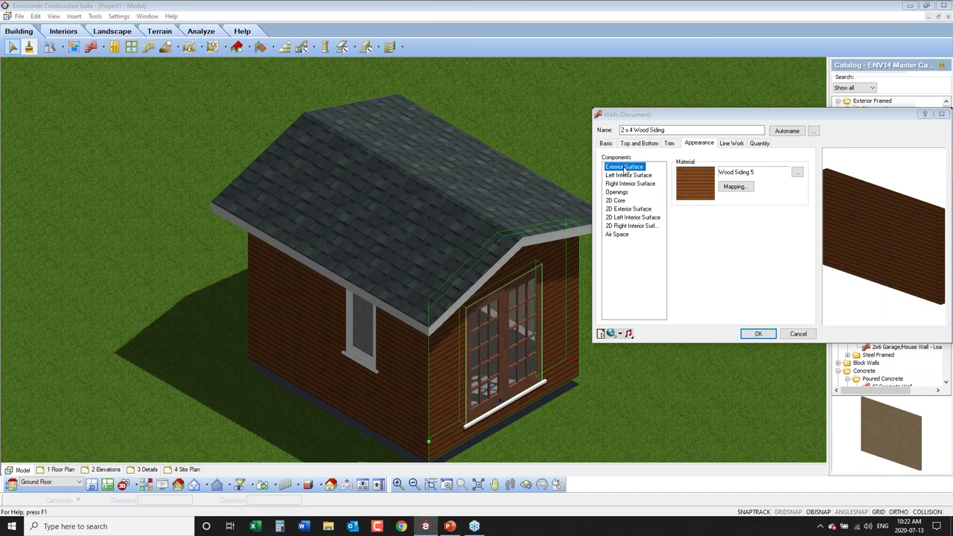
pyautogui.click(698, 183)
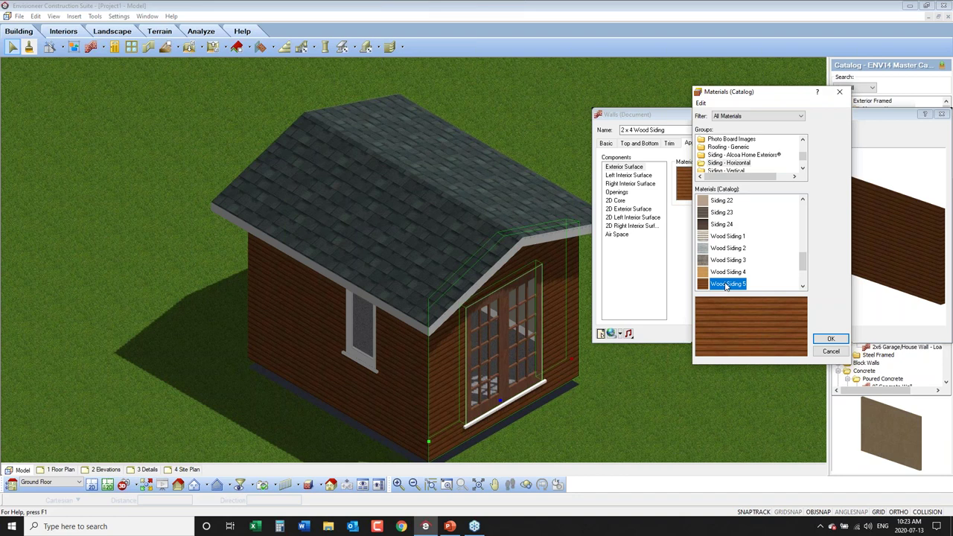
pyautogui.click(830, 339)
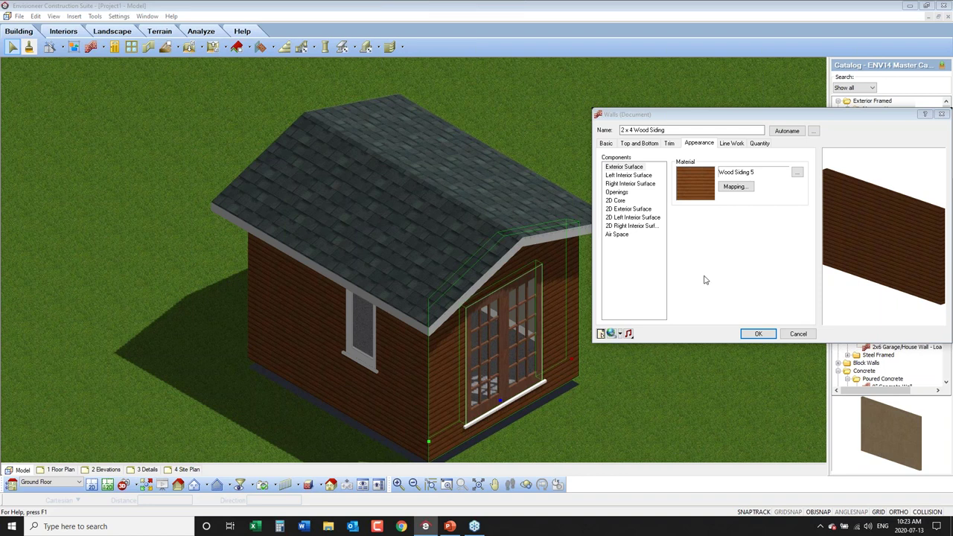
# Step: Review the materials assigned to the wall's left and right interior surfaces, openings and 2D core
pyautogui.click(624, 168)
pyautogui.click(625, 177)
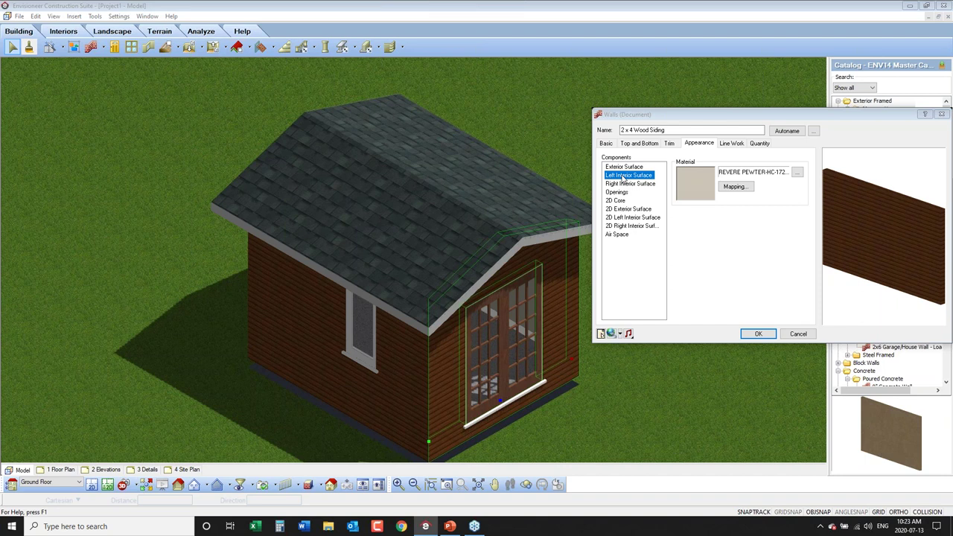
pyautogui.click(623, 184)
pyautogui.click(618, 193)
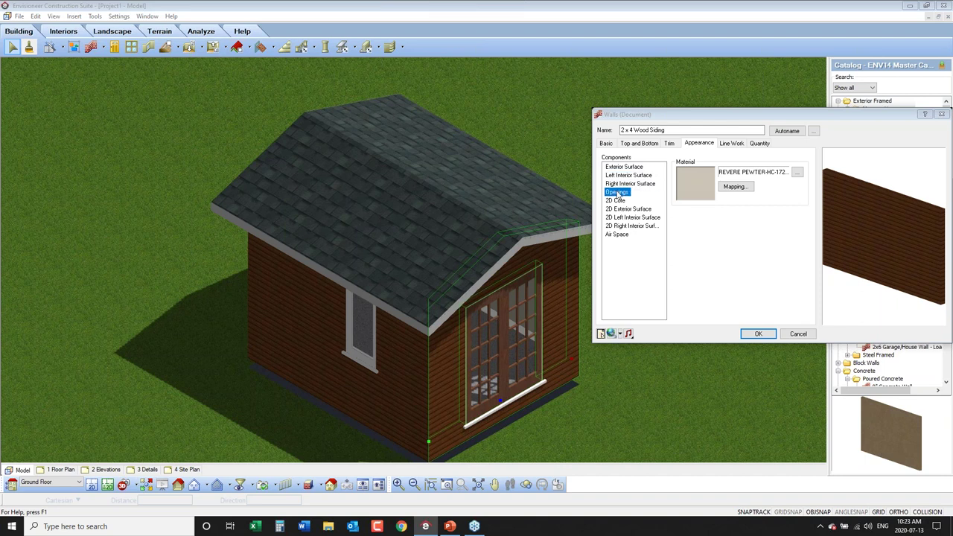
pyautogui.click(615, 204)
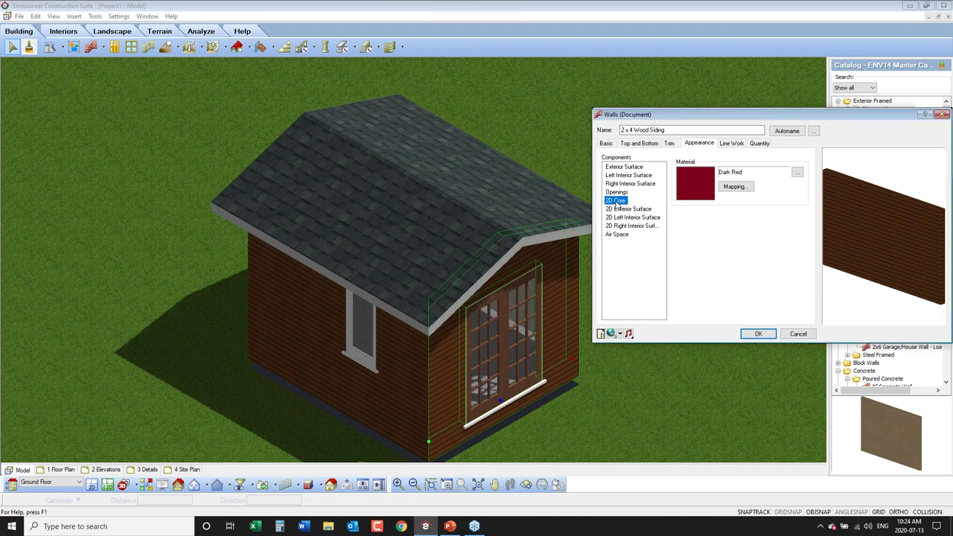
# Step: Review the wall's line work settings for the exterior surface, 2D core, 2D exterior surface and both 2D interior surfaces
pyautogui.click(731, 143)
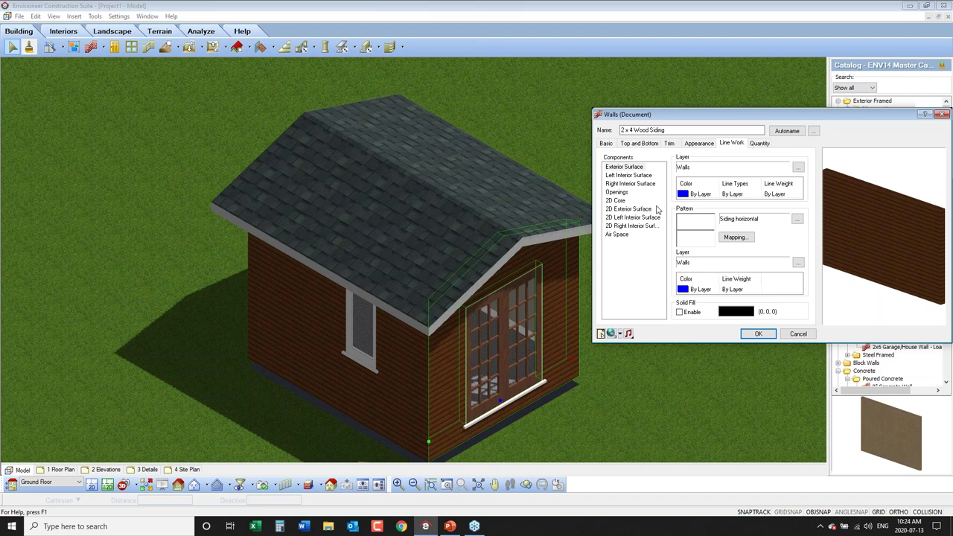
pyautogui.click(629, 166)
pyautogui.click(615, 200)
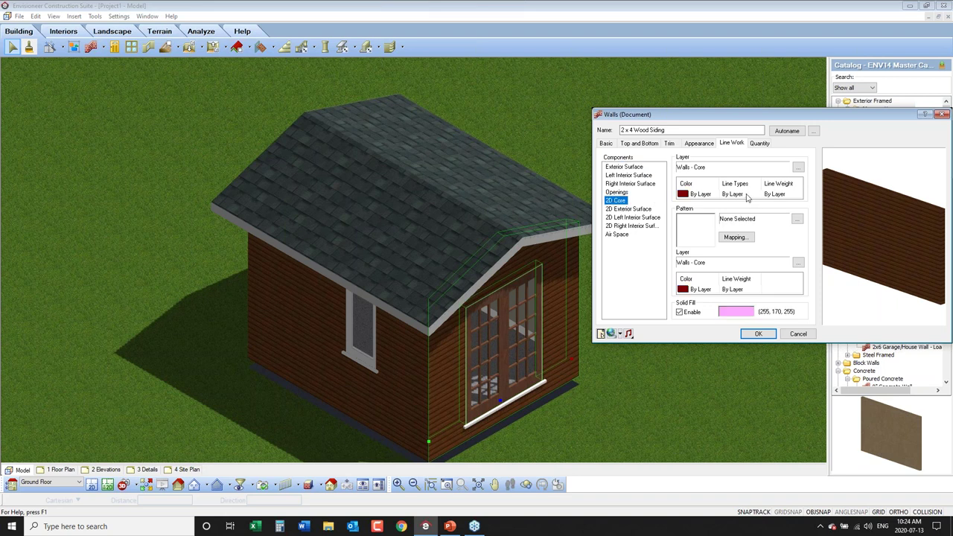
pyautogui.click(630, 210)
pyautogui.click(629, 217)
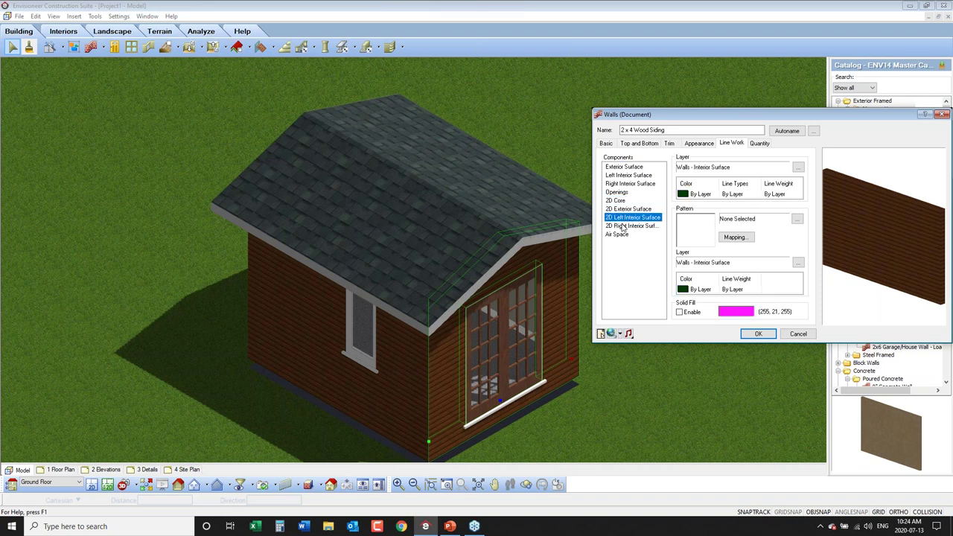
pyautogui.click(622, 227)
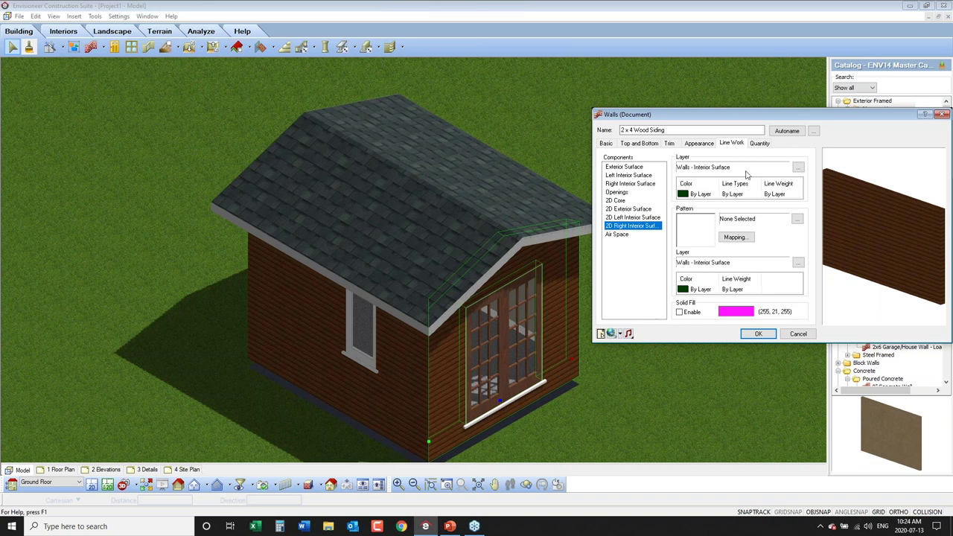
# Step: Examine the wall's quantity assemblies for the wood siding finish and the OSB sheathing with house wrap
pyautogui.click(759, 144)
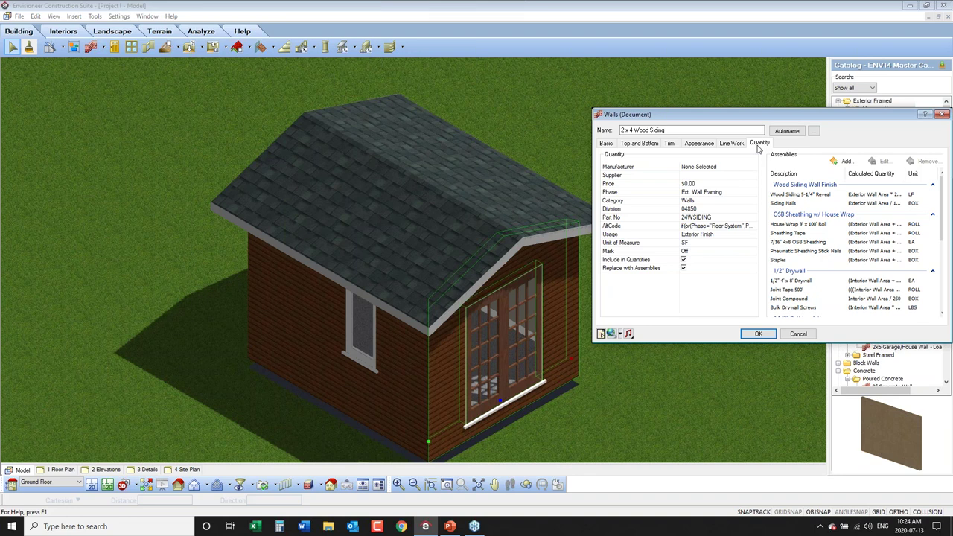
pyautogui.click(800, 195)
pyautogui.click(790, 205)
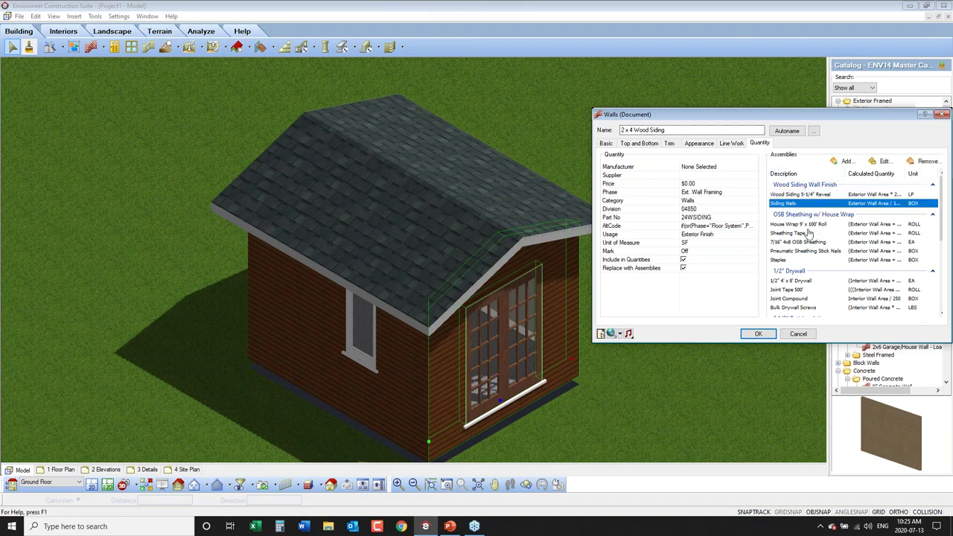
pyautogui.click(806, 224)
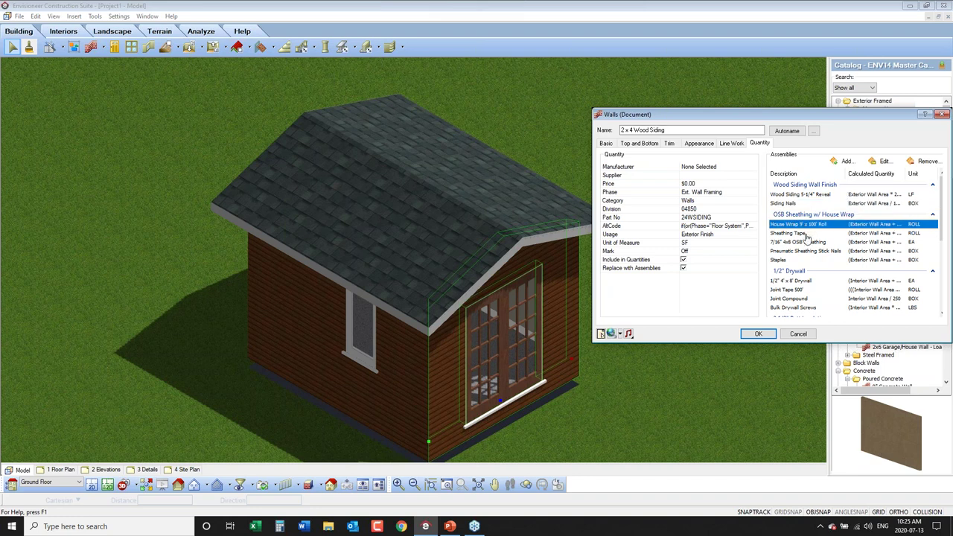
pyautogui.click(806, 234)
pyautogui.click(808, 244)
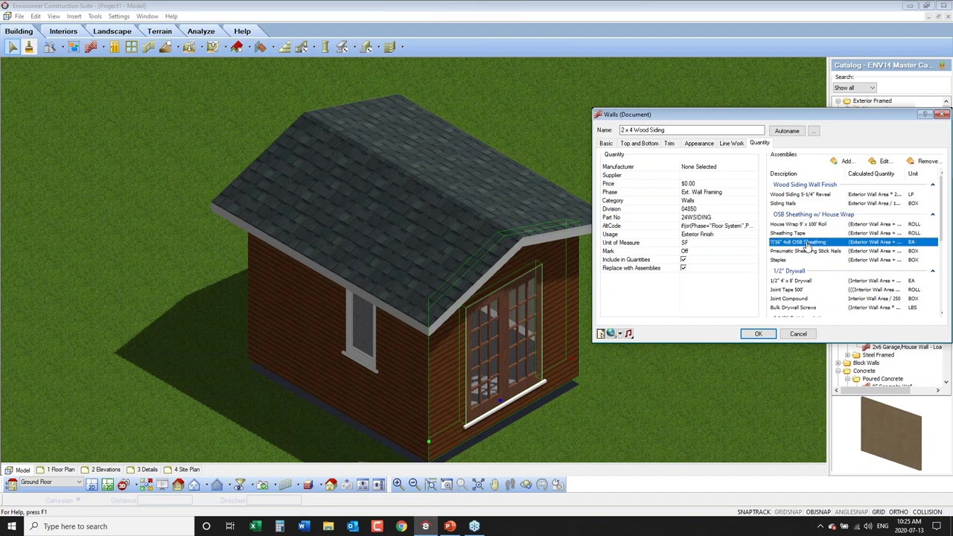
pyautogui.click(801, 251)
pyautogui.click(783, 260)
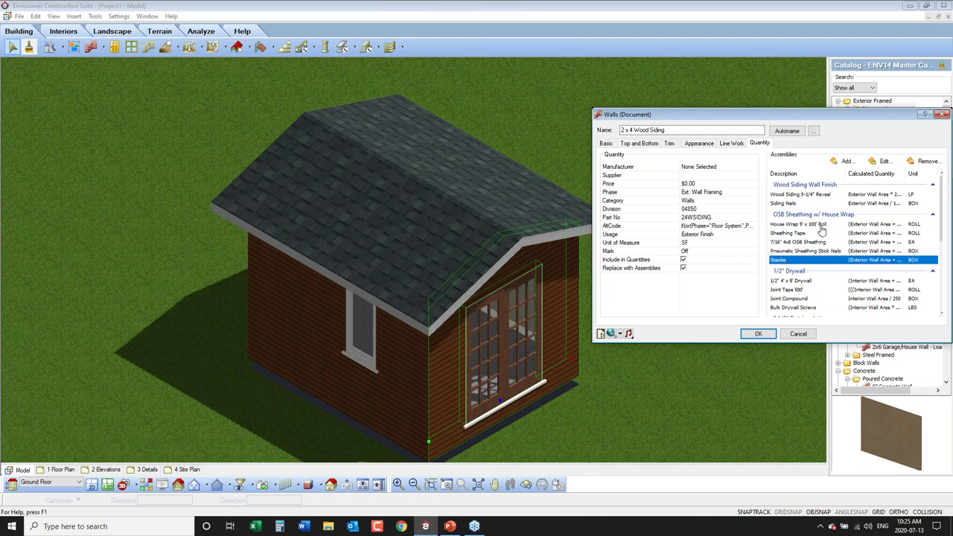
pyautogui.click(796, 234)
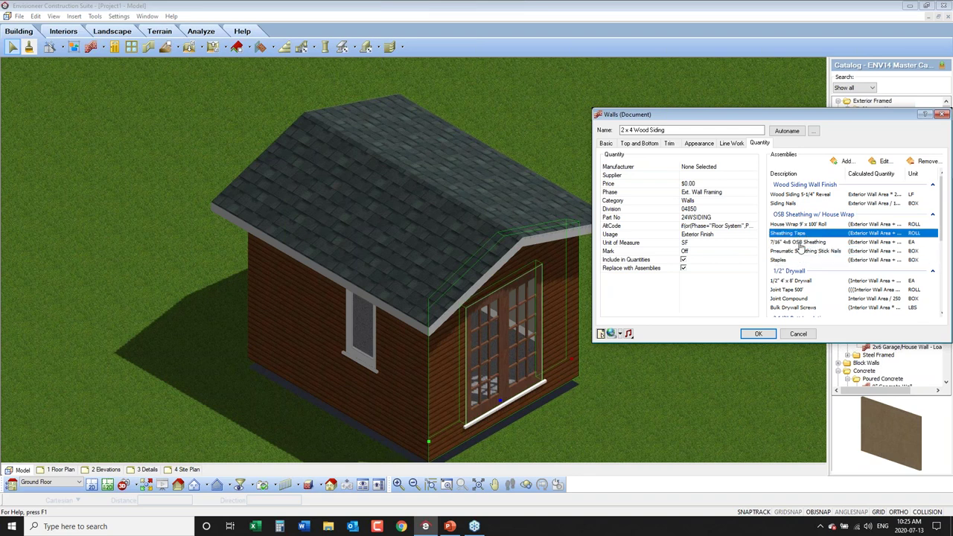
pyautogui.click(800, 243)
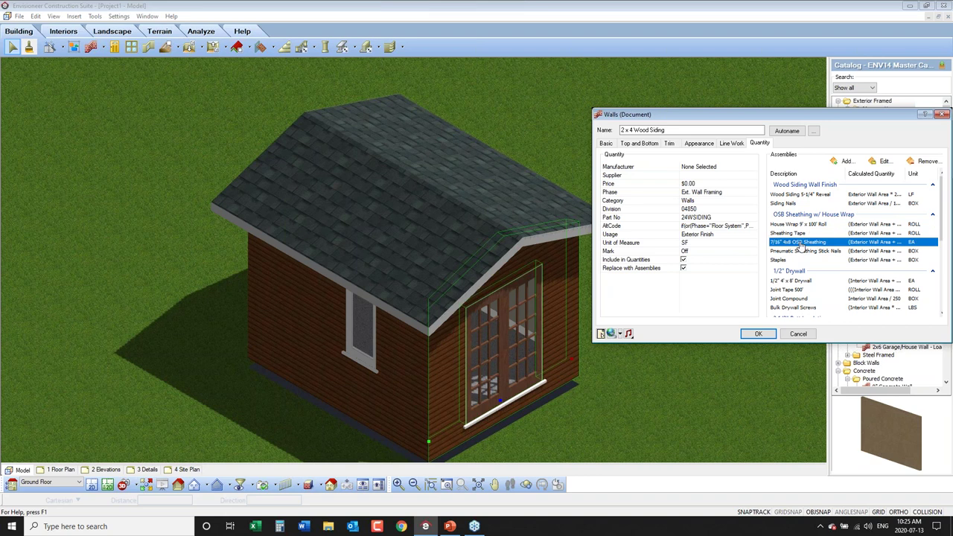
# Step: Examine the wall's drywall, batt insulation, framing nail and paint assemblies, and close the wall properties without applying them
pyautogui.moveTo(943, 235); pyautogui.dragTo(943, 256)
pyautogui.click(803, 238)
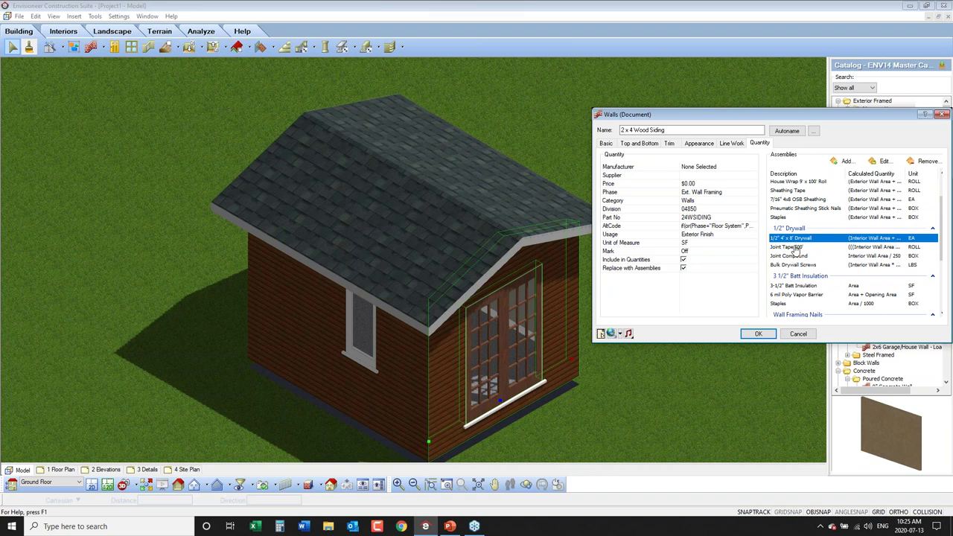
pyautogui.click(793, 248)
pyautogui.click(809, 257)
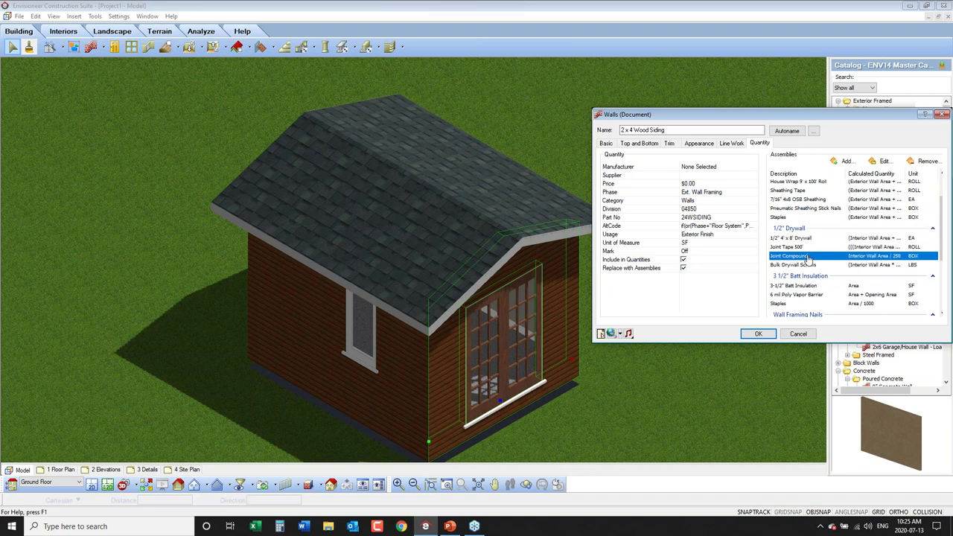
pyautogui.click(822, 266)
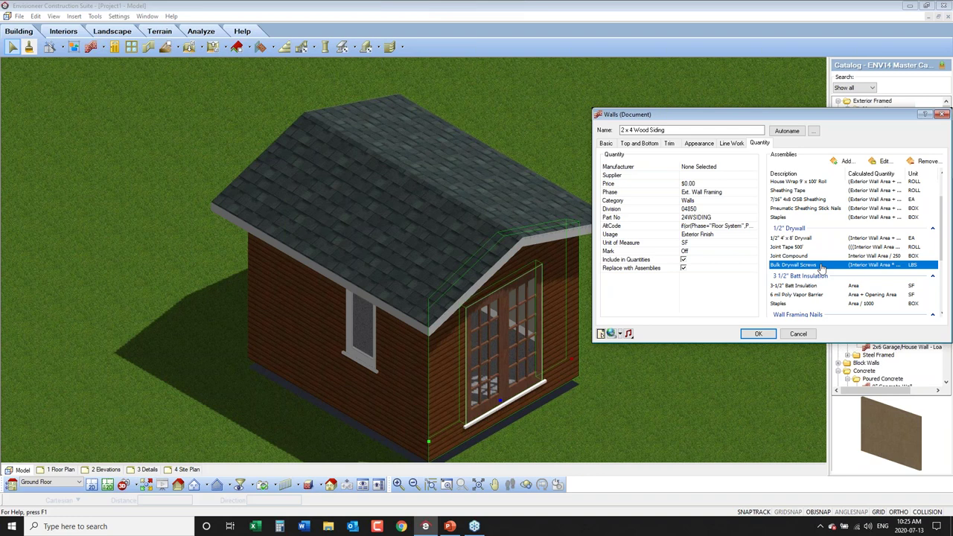
pyautogui.click(785, 295)
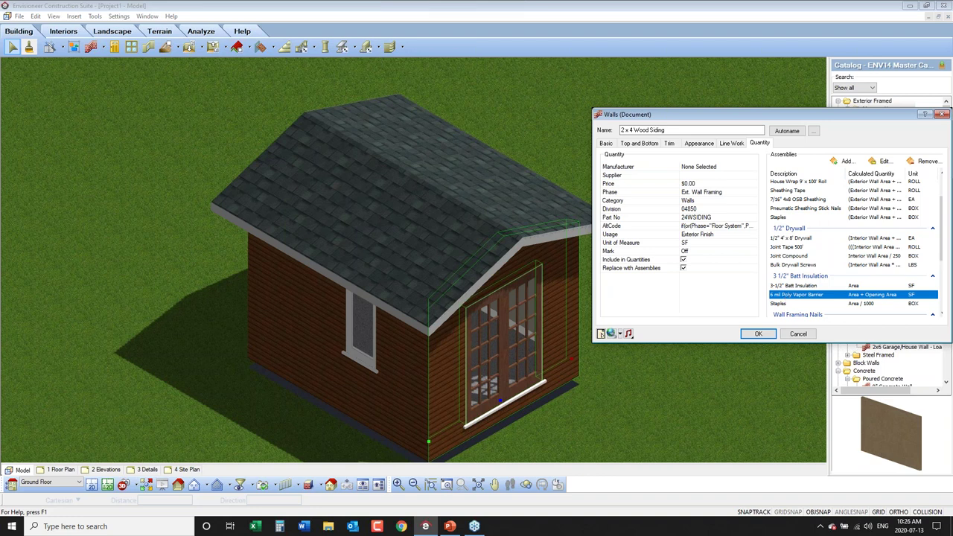
pyautogui.moveTo(943, 241); pyautogui.dragTo(942, 290)
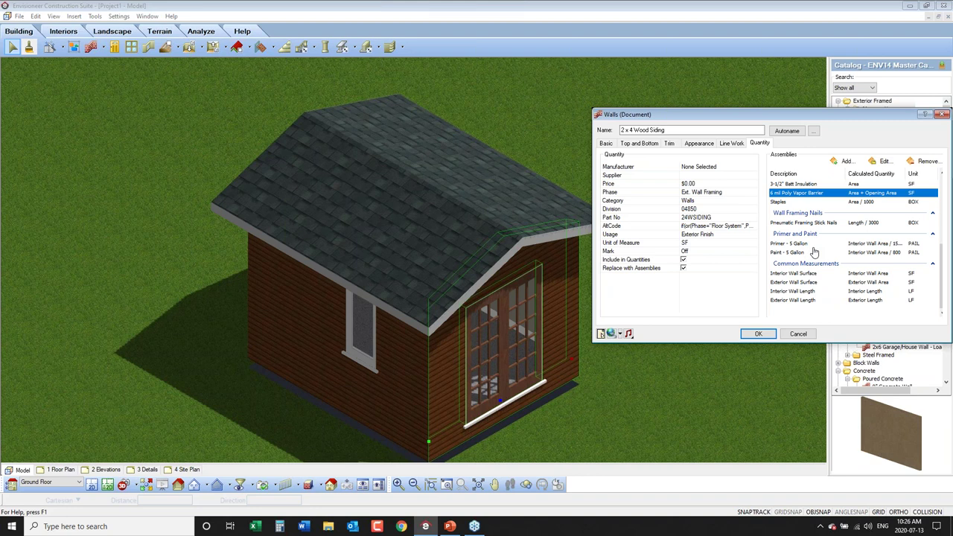
pyautogui.click(798, 334)
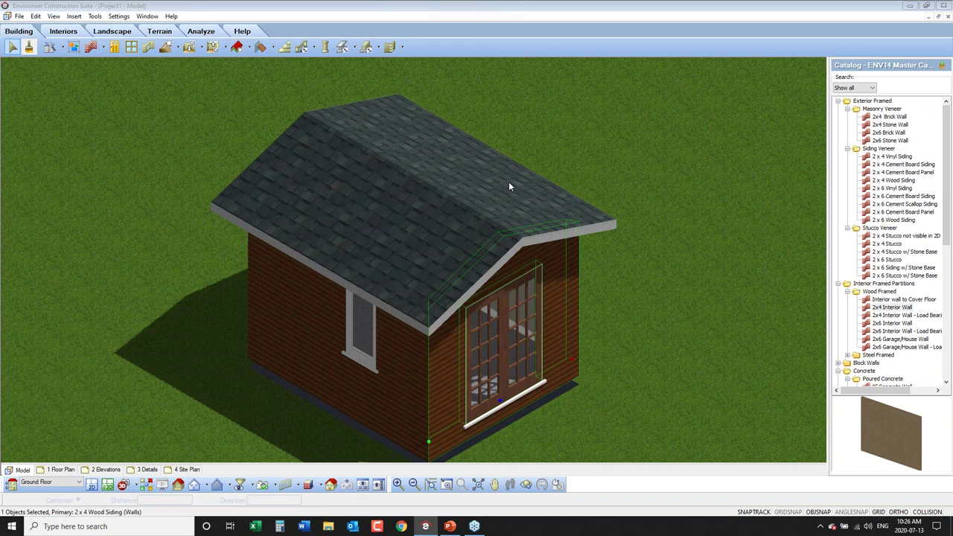
# Step: Open the shed roof's properties and review its slope type options and slope value
pyautogui.click(398, 210)
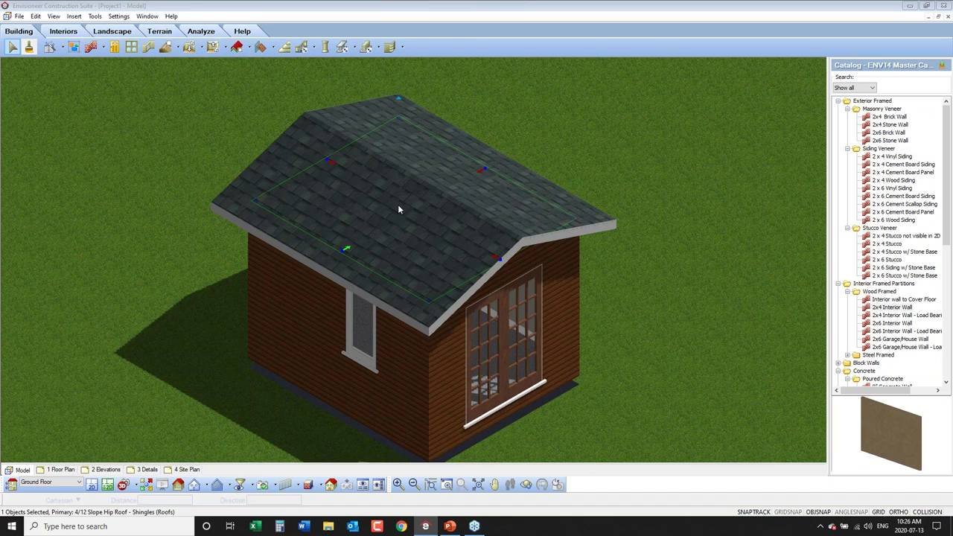
pyautogui.rightClick(398, 210)
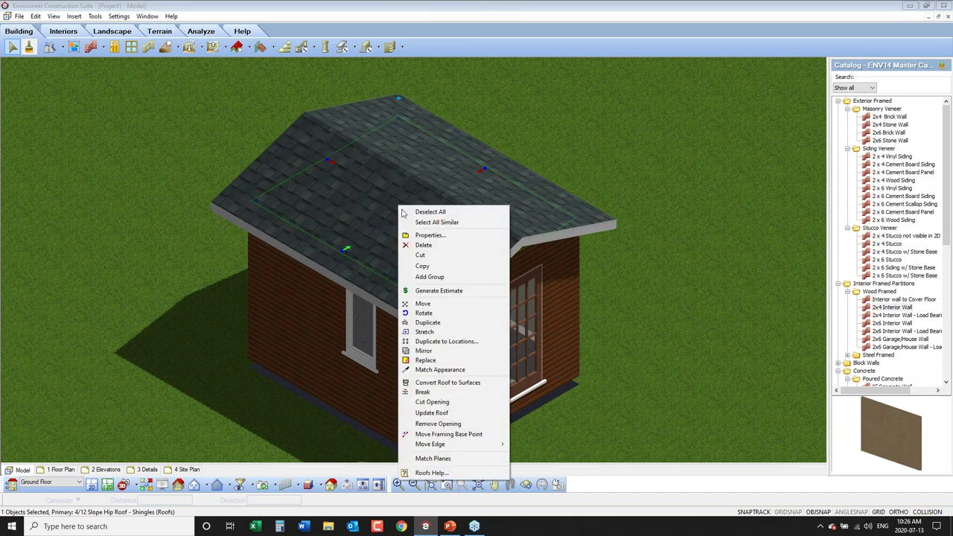
pyautogui.click(431, 235)
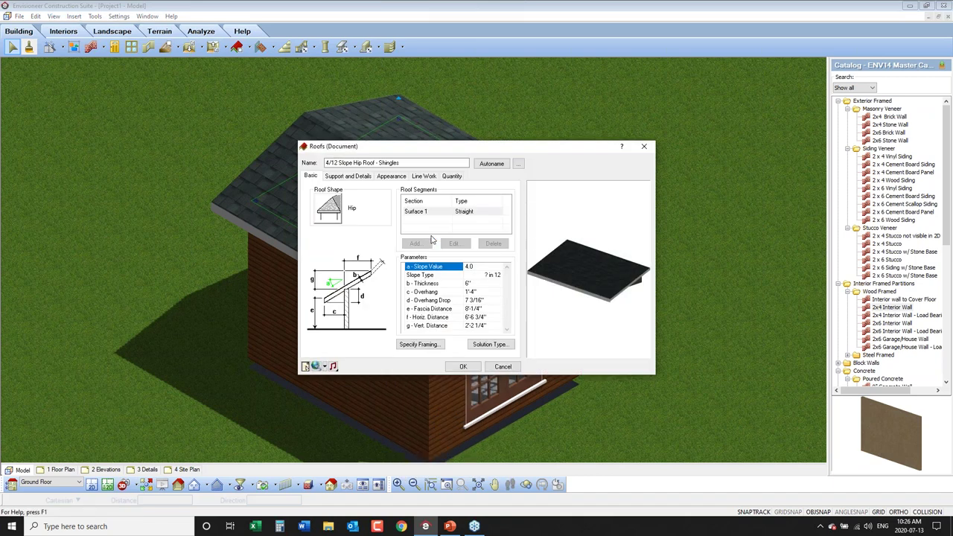
pyautogui.click(494, 278)
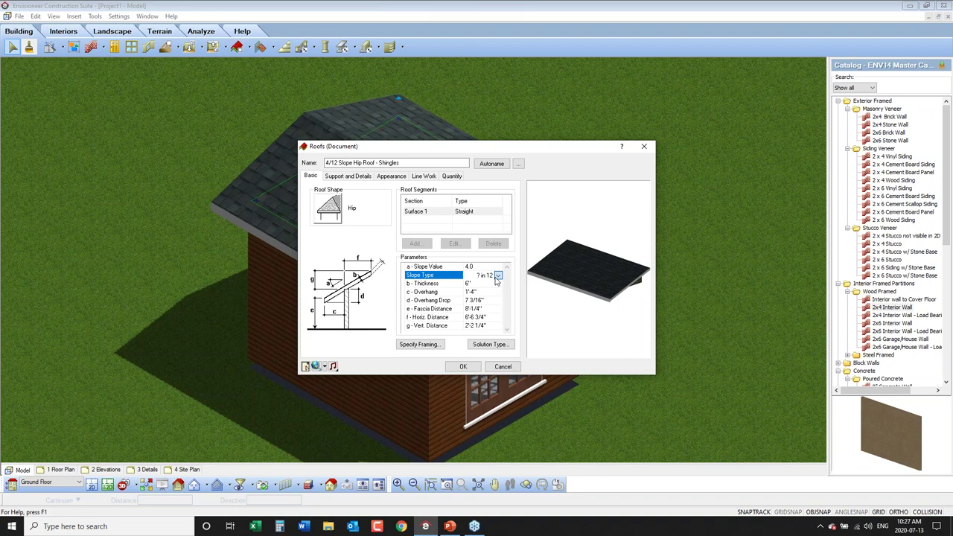
pyautogui.click(498, 275)
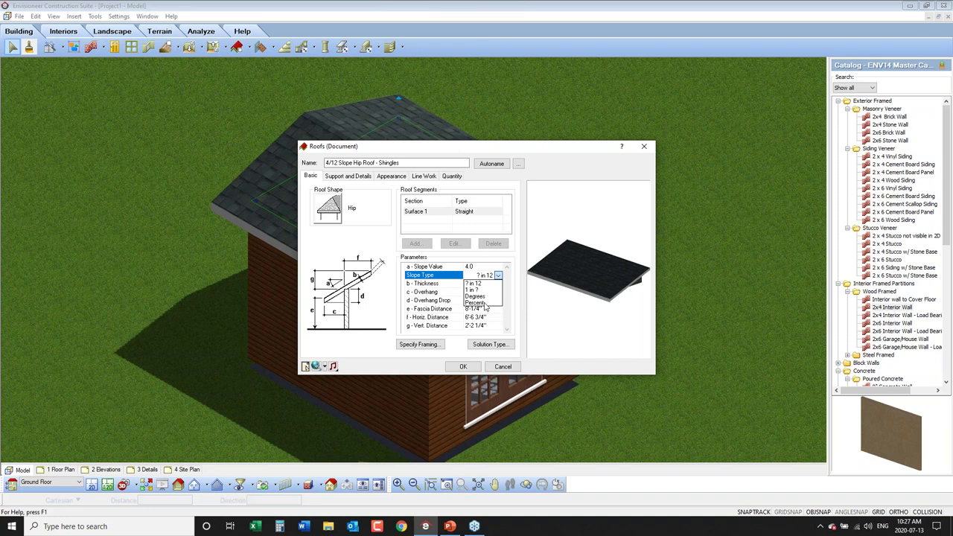
pyautogui.click(476, 270)
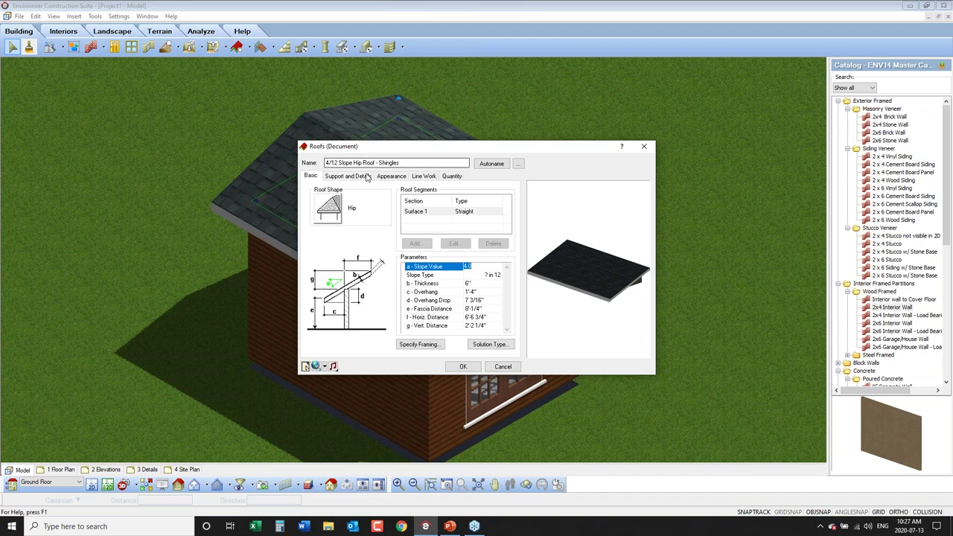
# Step: Review the materials assigned to the roof's surface, fascia, gable end, soffit and underside
pyautogui.click(409, 177)
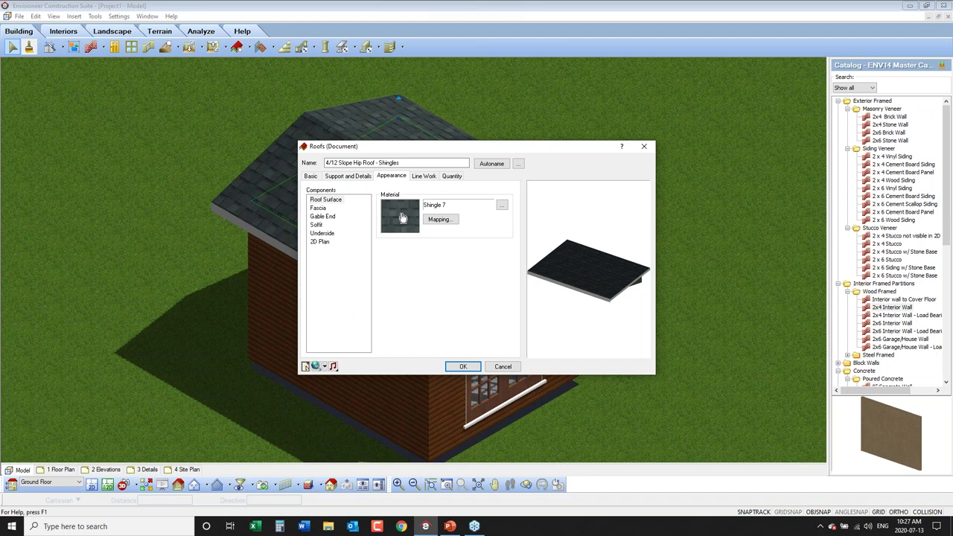
pyautogui.click(336, 200)
pyautogui.click(321, 210)
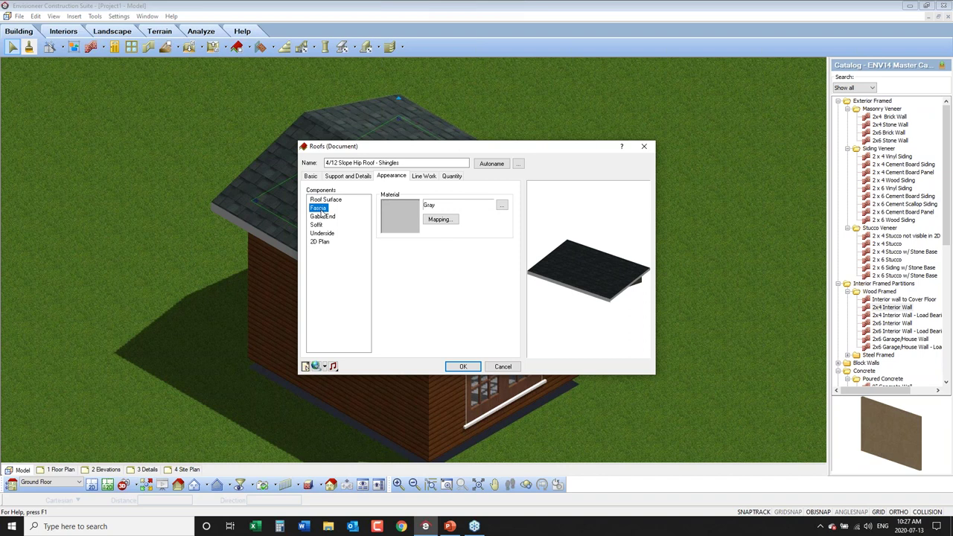
pyautogui.click(325, 217)
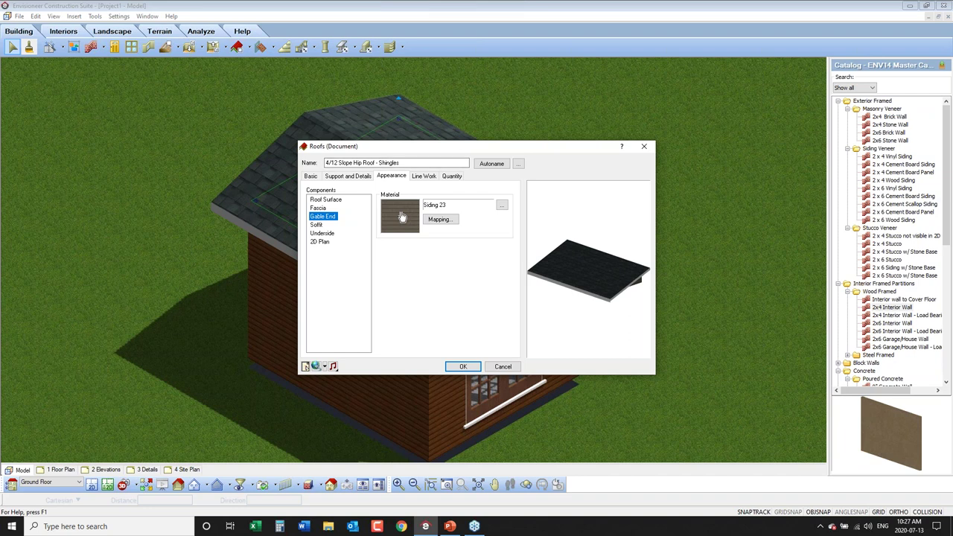
pyautogui.click(317, 224)
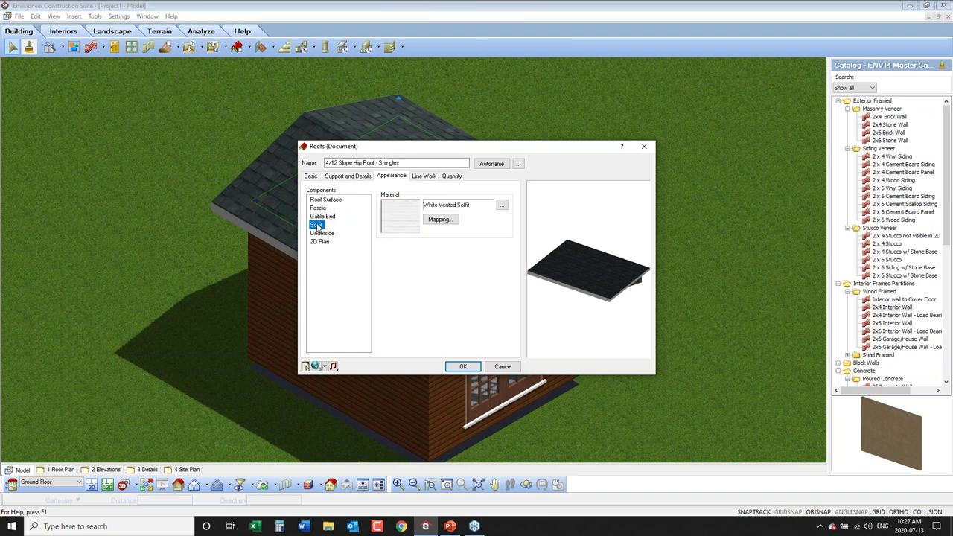
pyautogui.click(322, 235)
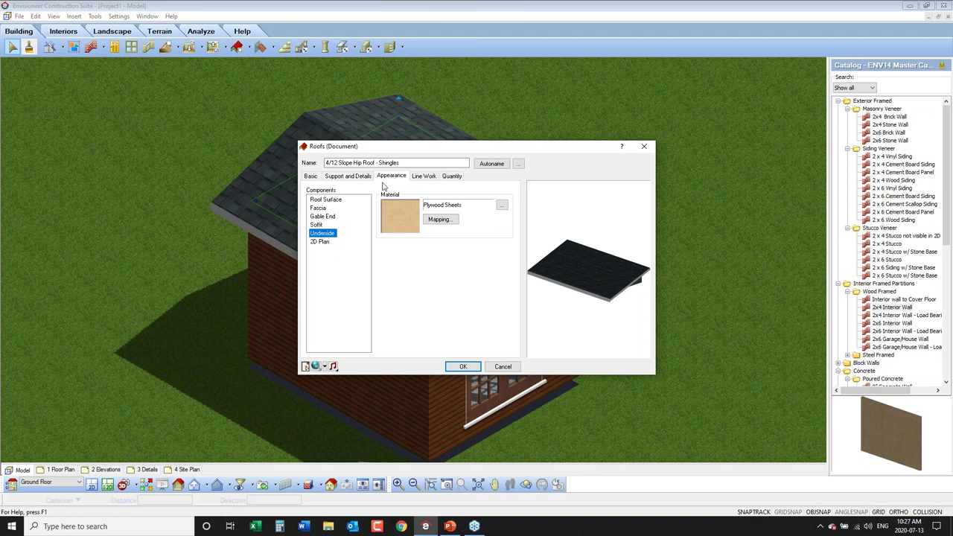
# Step: Review the roof's line work layers and patterns for the roof surface and 2D plan
pyautogui.click(422, 177)
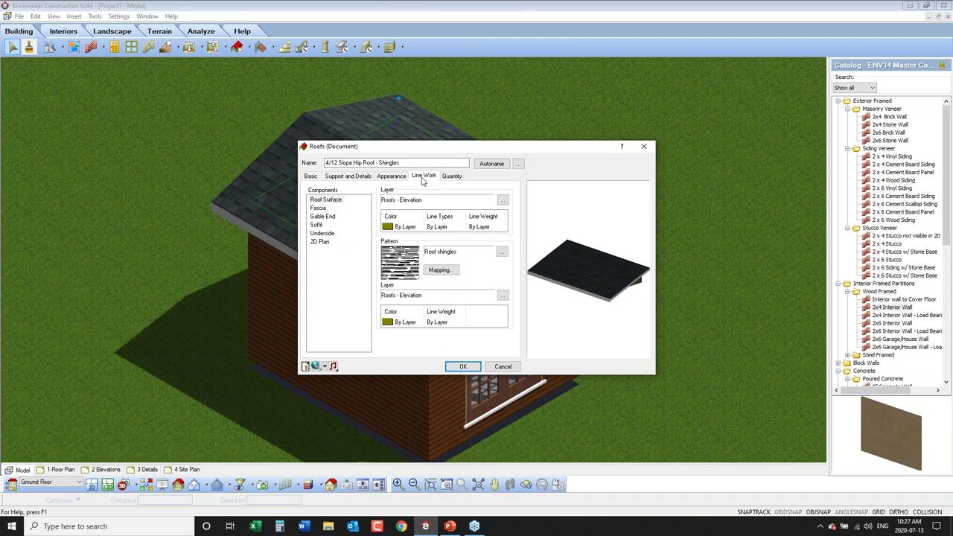
pyautogui.click(321, 241)
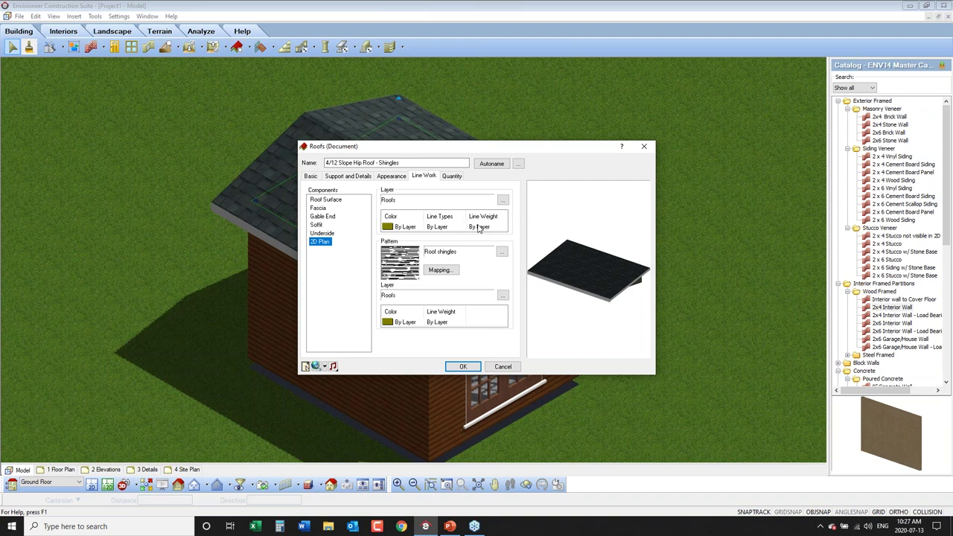
# Step: Examine the roof's quantity assemblies for the shingled roof finish and the 5/8" OSB sheathing
pyautogui.click(453, 178)
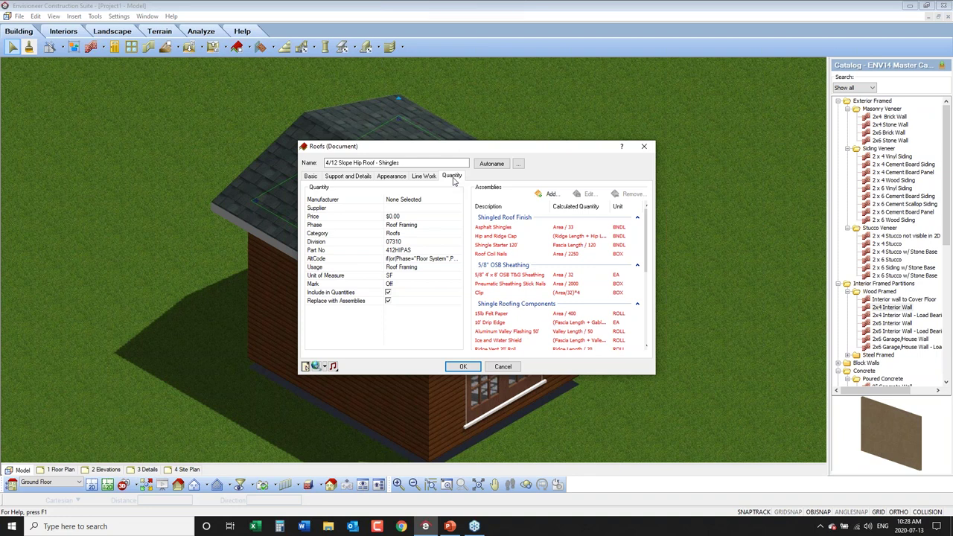
pyautogui.click(500, 227)
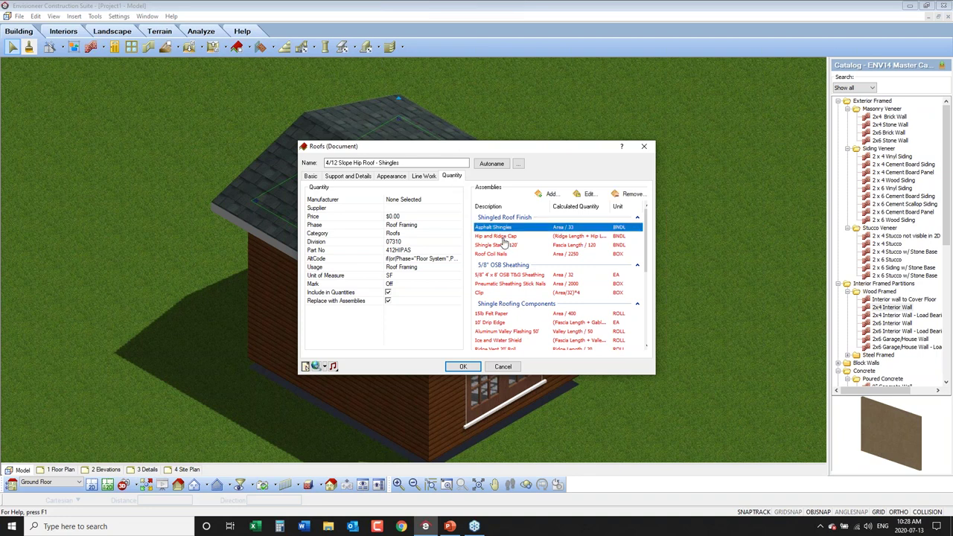
pyautogui.click(502, 237)
pyautogui.click(503, 245)
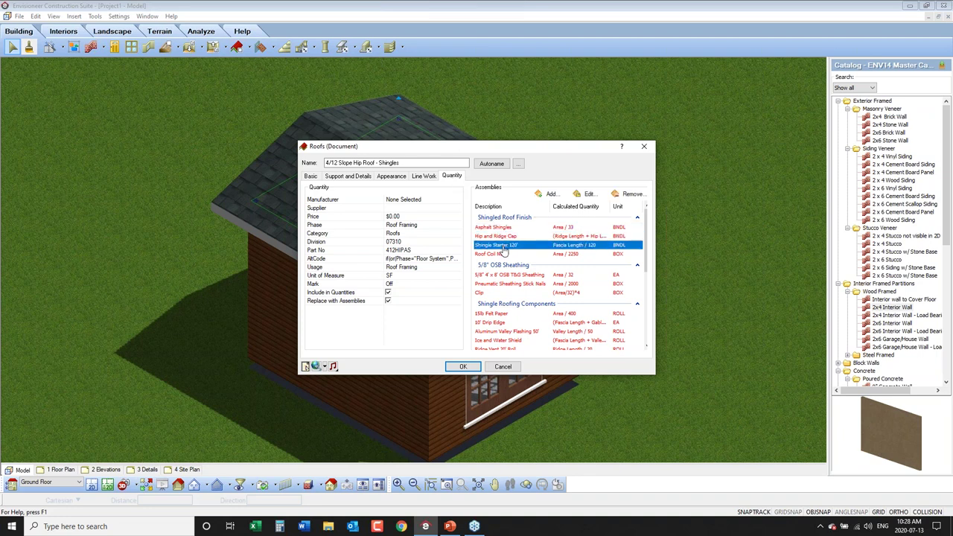
pyautogui.click(509, 254)
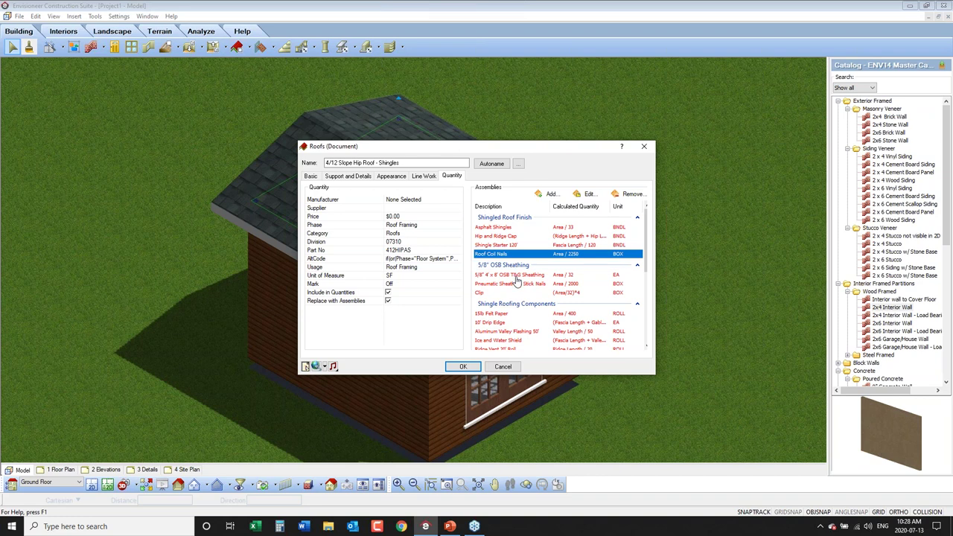
pyautogui.click(513, 275)
pyautogui.click(519, 284)
pyautogui.click(500, 293)
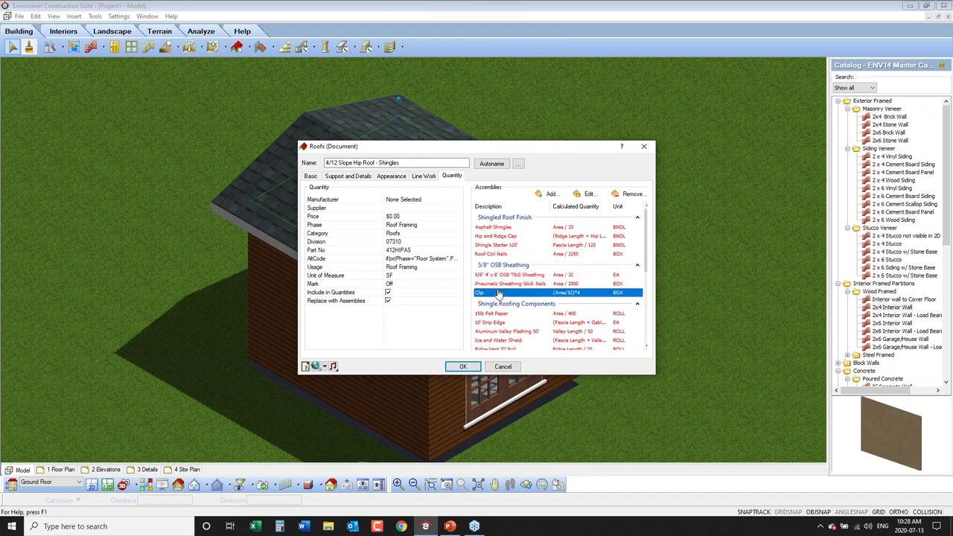
# Step: Examine the roof's shingle roofing components, soffit and fascia, framing nail and roof measurement assemblies
pyautogui.click(508, 314)
pyautogui.click(512, 323)
pyautogui.click(541, 333)
pyautogui.moveTo(646, 254); pyautogui.dragTo(645, 294)
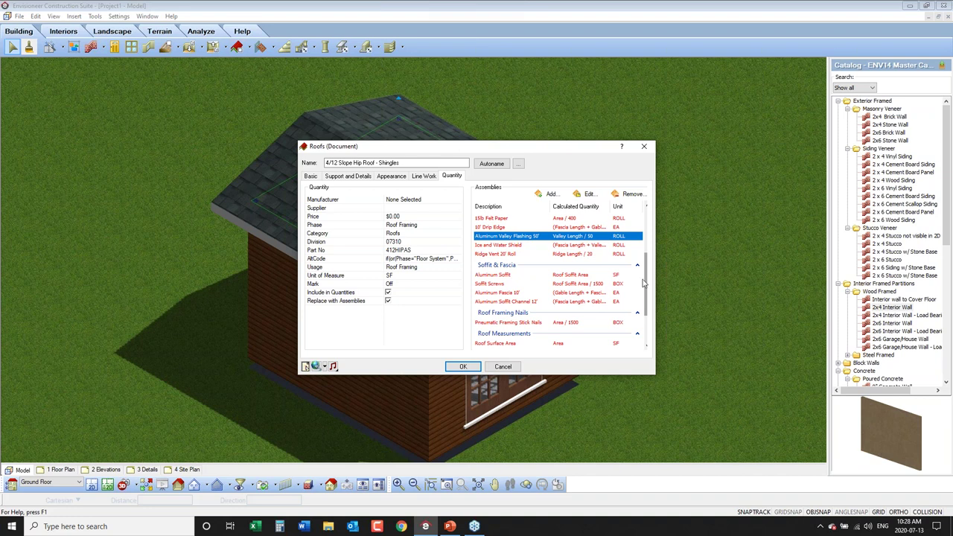
pyautogui.scroll(2, 647, 245)
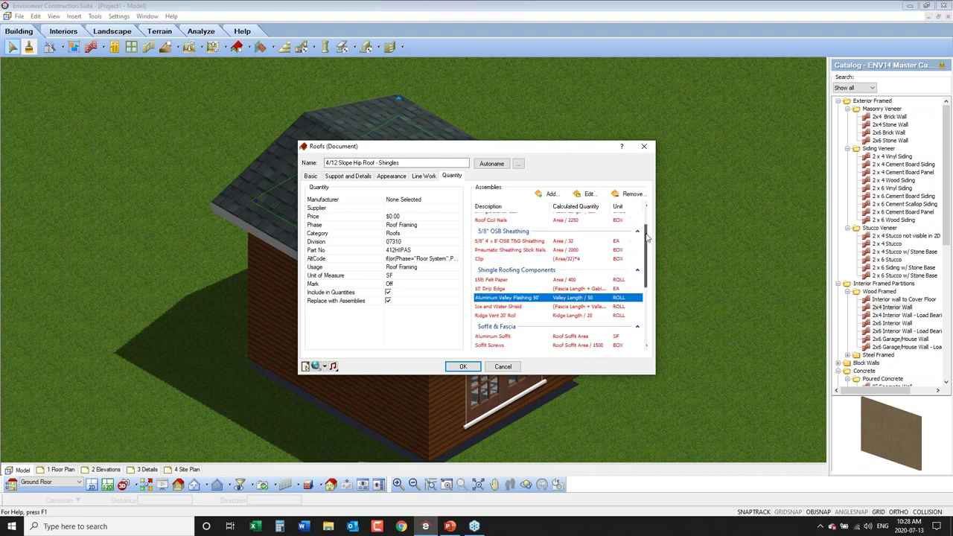
pyautogui.click(552, 250)
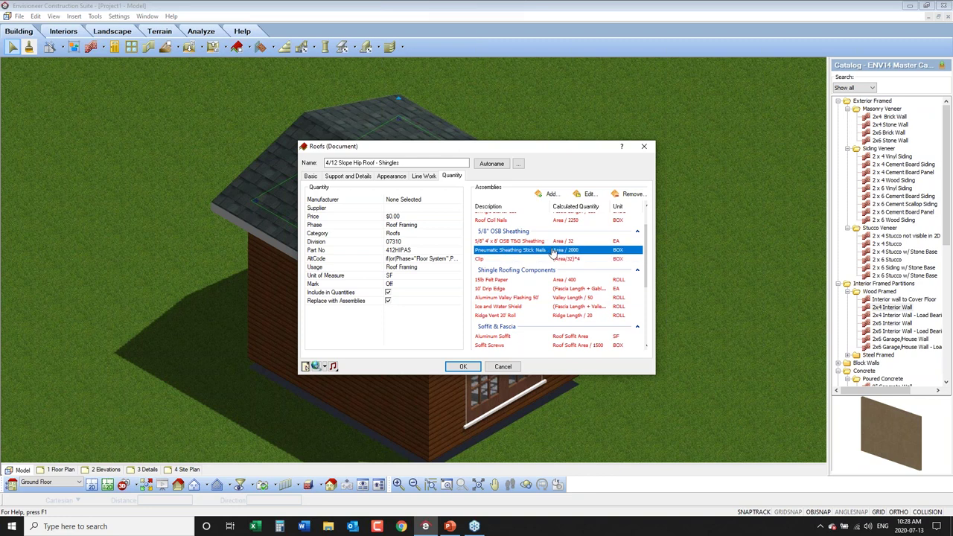
pyautogui.click(564, 221)
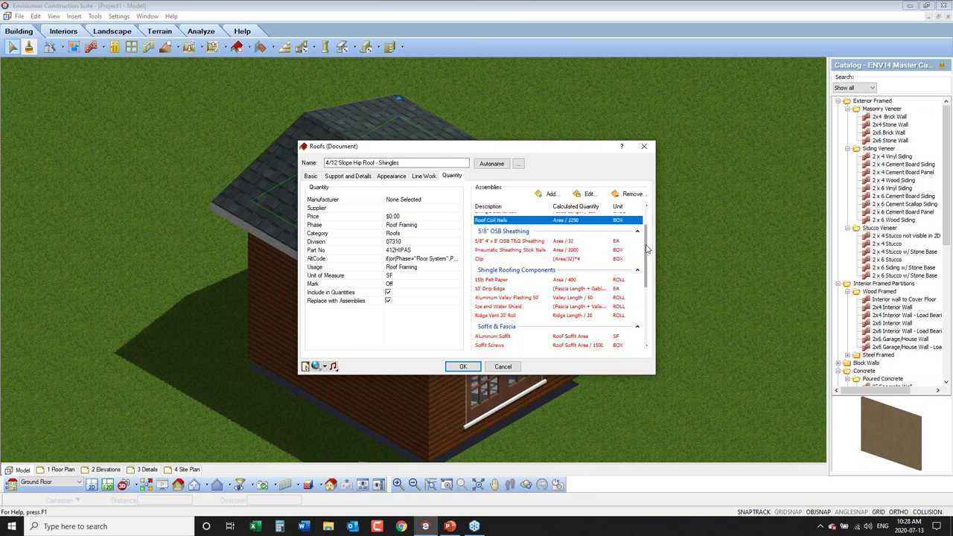
pyautogui.moveTo(647, 249); pyautogui.dragTo(647, 295)
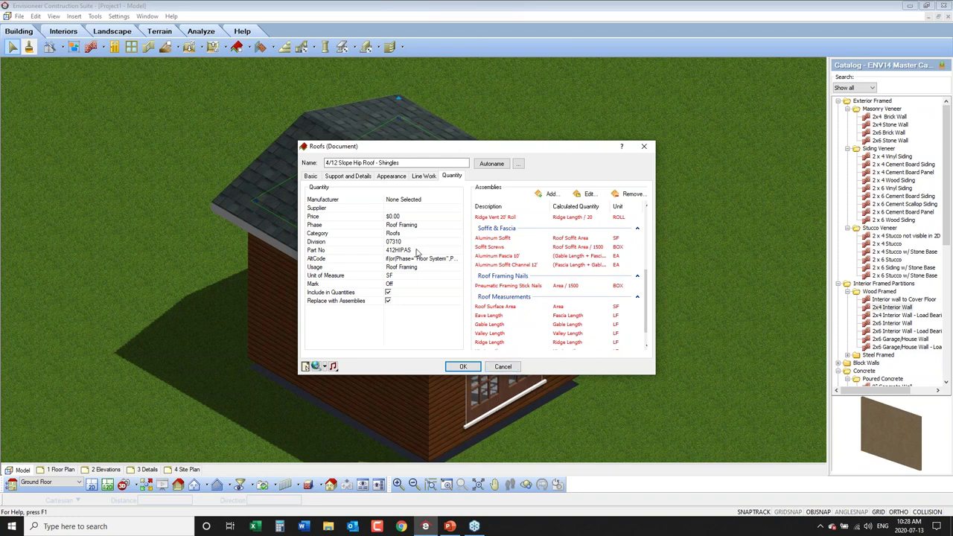
# Step: Open the roof's framing specification from its basic properties and review the rafter settings
pyautogui.click(315, 178)
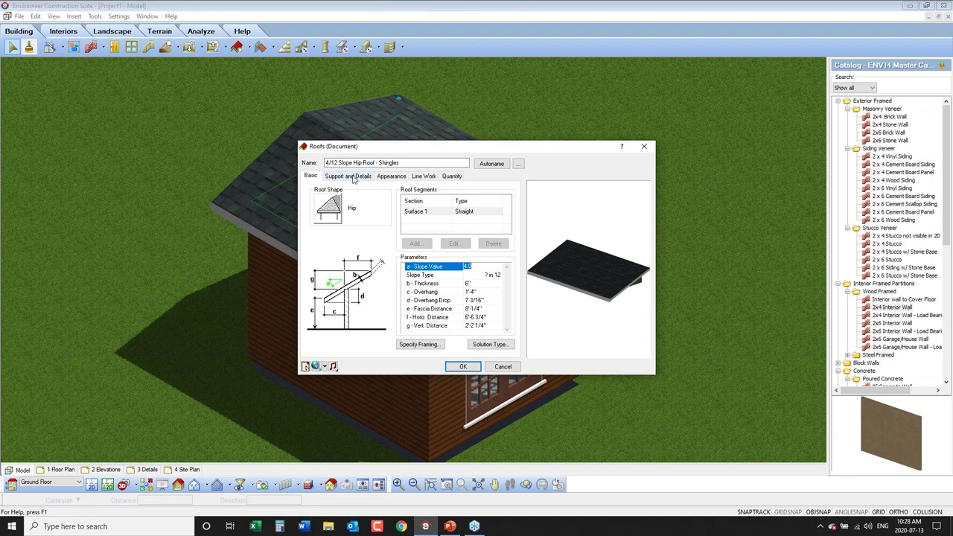
pyautogui.click(420, 345)
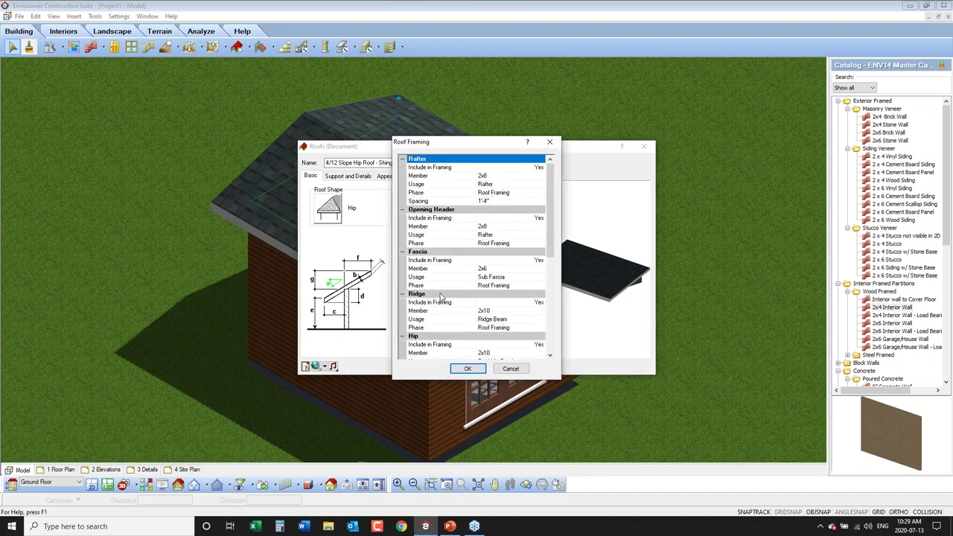
pyautogui.click(539, 169)
pyautogui.click(454, 161)
pyautogui.click(944, 149)
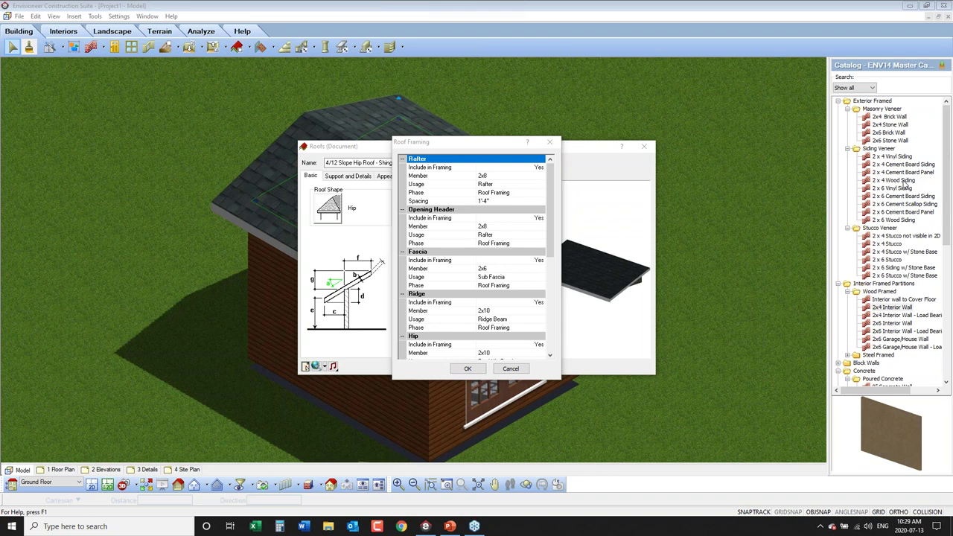
pyautogui.moveTo(480, 183)
pyautogui.mouseDown()
pyautogui.moveTo(513, 194)
pyautogui.moveTo(414, 192)
pyautogui.mouseUp()
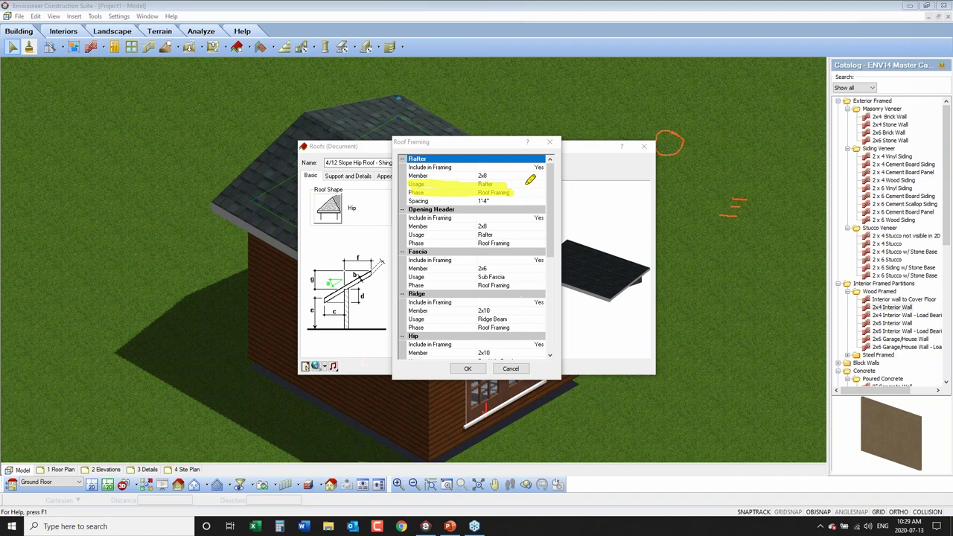
pyautogui.press('e')
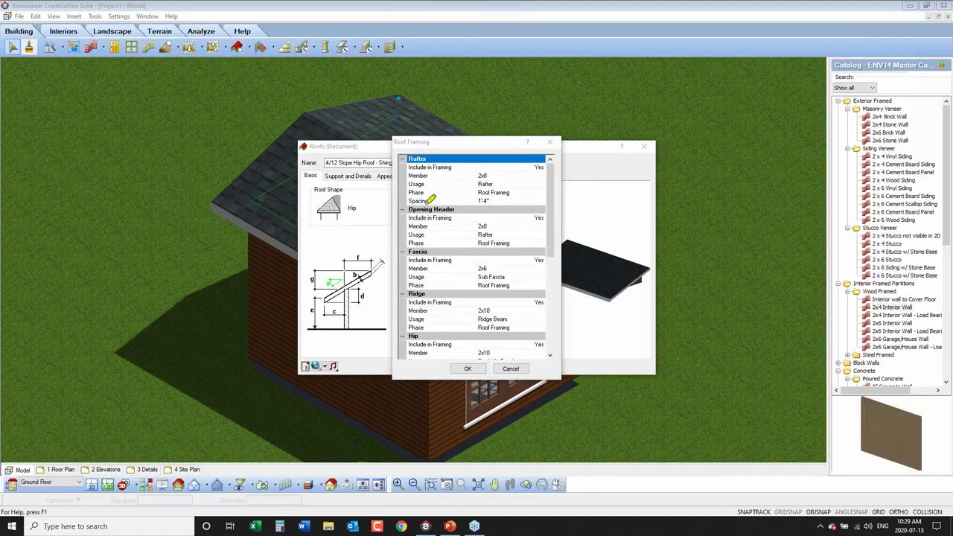
pyautogui.moveTo(409, 210); pyautogui.dragTo(462, 210)
pyautogui.moveTo(206, 204)
pyautogui.mouseDown()
pyautogui.moveTo(376, 272)
pyautogui.moveTo(469, 268)
pyautogui.moveTo(461, 262)
pyautogui.moveTo(469, 278)
pyautogui.mouseUp()
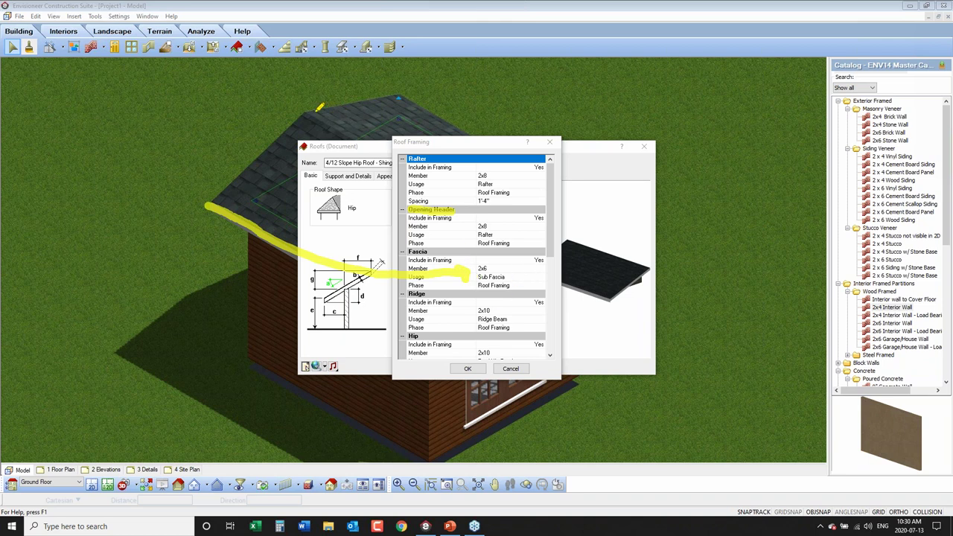
pyautogui.moveTo(304, 107); pyautogui.dragTo(367, 149)
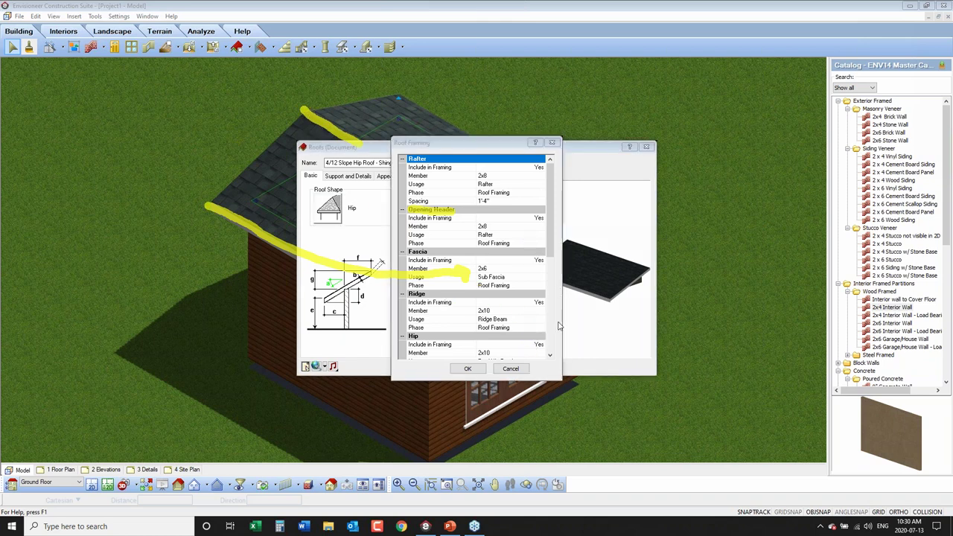
pyautogui.press('e')
pyautogui.press('Escape')
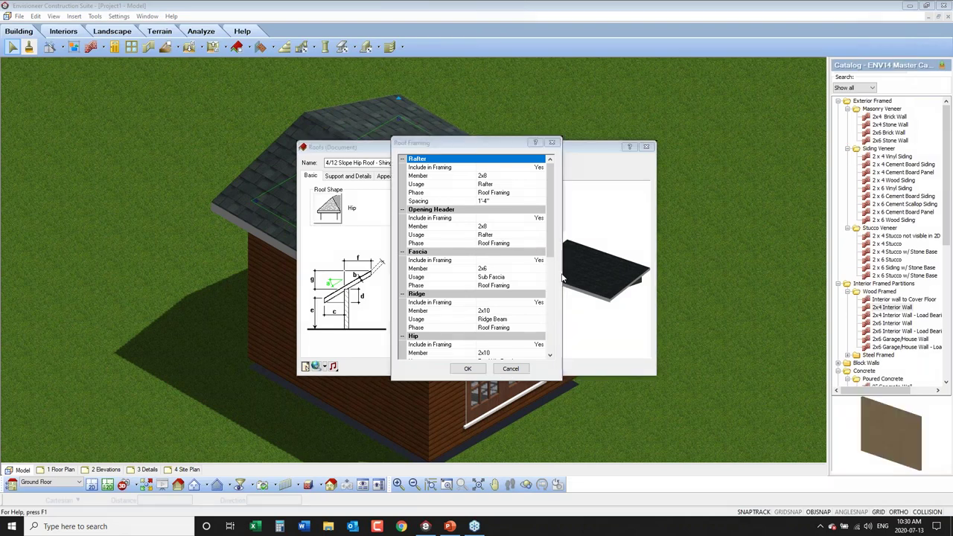
# Step: Review the hip, valley, gable and gable ladder members in the roof framing settings
pyautogui.moveTo(554, 268); pyautogui.dragTo(563, 324)
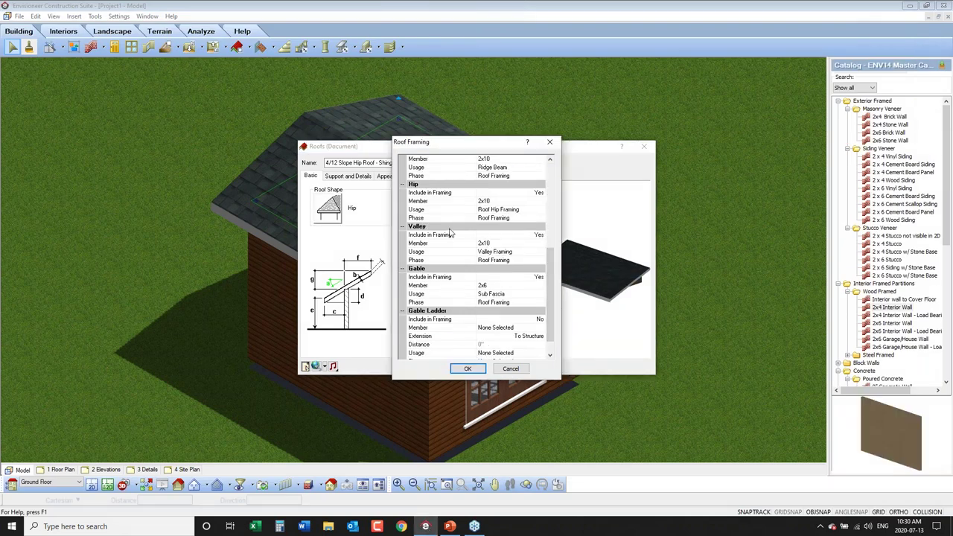
pyautogui.click(485, 243)
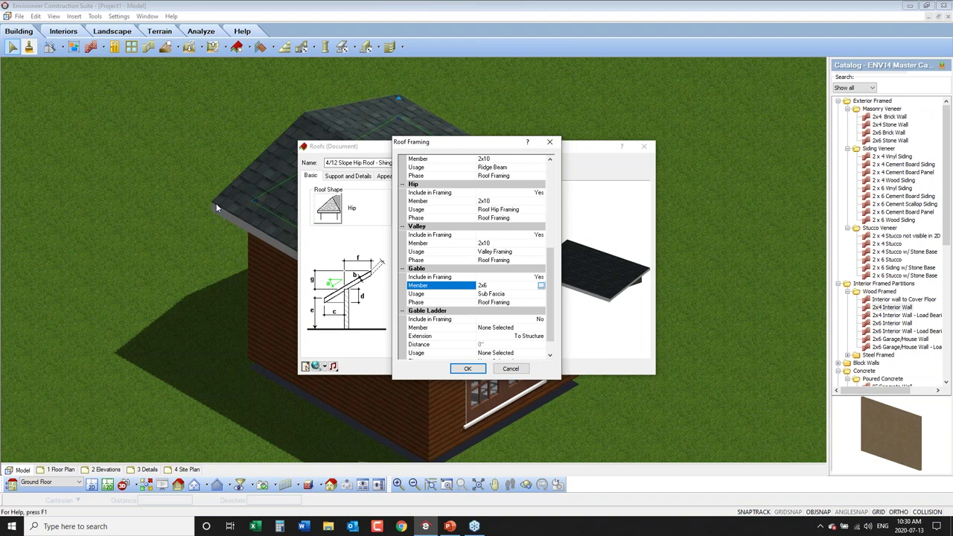
pyautogui.scroll(-1, 552, 318)
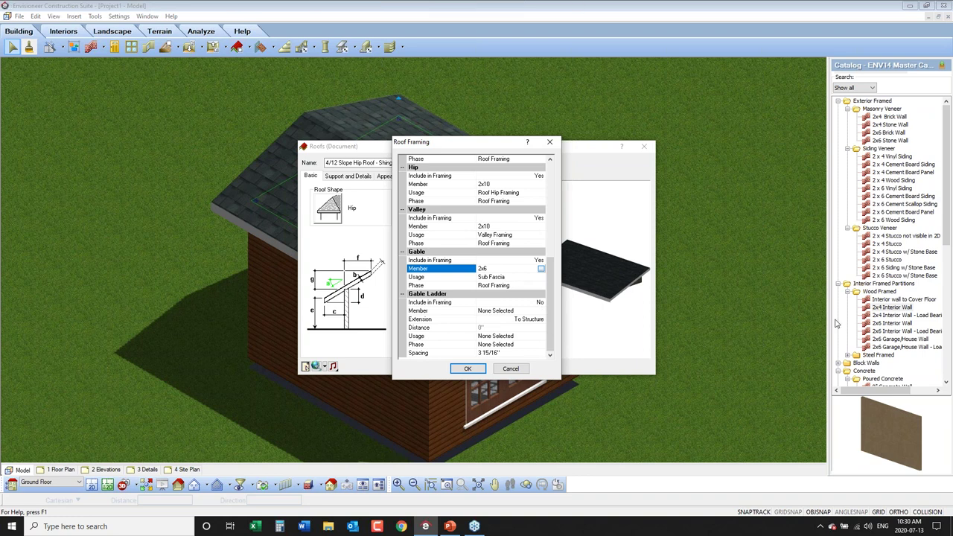
pyautogui.click(948, 154)
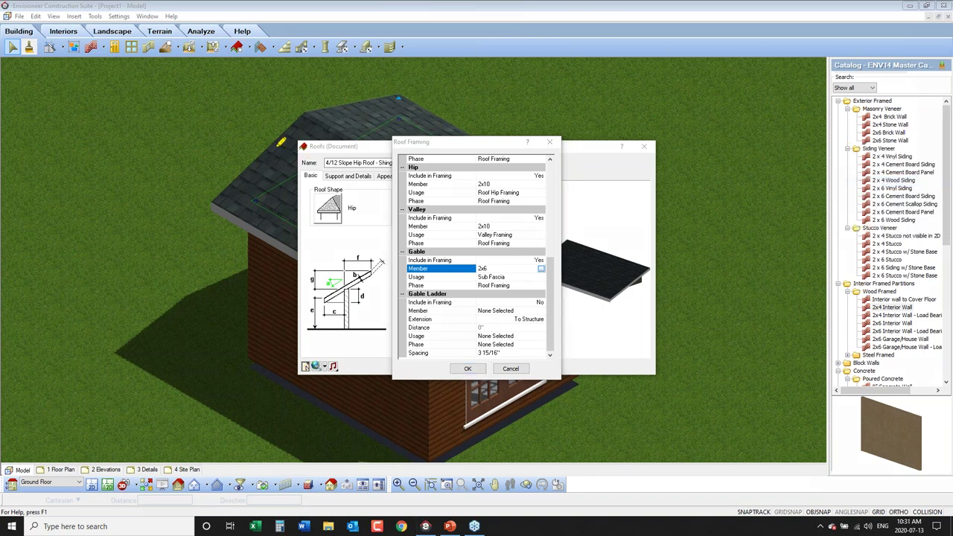
pyautogui.moveTo(212, 198); pyautogui.dragTo(306, 113)
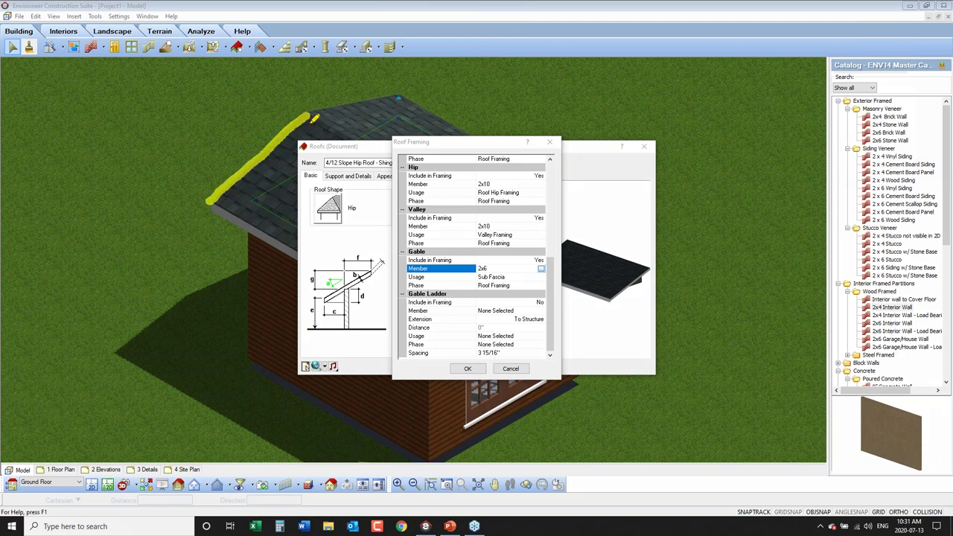
pyautogui.moveTo(238, 218)
pyautogui.mouseDown()
pyautogui.moveTo(332, 127)
pyautogui.moveTo(328, 95)
pyautogui.moveTo(312, 109)
pyautogui.moveTo(402, 95)
pyautogui.mouseUp()
pyautogui.moveTo(332, 121); pyautogui.dragTo(414, 110)
pyautogui.moveTo(211, 200)
pyautogui.mouseDown()
pyautogui.moveTo(237, 219)
pyautogui.moveTo(238, 186)
pyautogui.moveTo(247, 193)
pyautogui.moveTo(253, 170)
pyautogui.moveTo(281, 160)
pyautogui.moveTo(296, 133)
pyautogui.moveTo(307, 140)
pyautogui.moveTo(310, 109)
pyautogui.moveTo(339, 138)
pyautogui.moveTo(331, 105)
pyautogui.moveTo(326, 114)
pyautogui.moveTo(398, 95)
pyautogui.moveTo(469, 135)
pyautogui.moveTo(414, 108)
pyautogui.mouseUp()
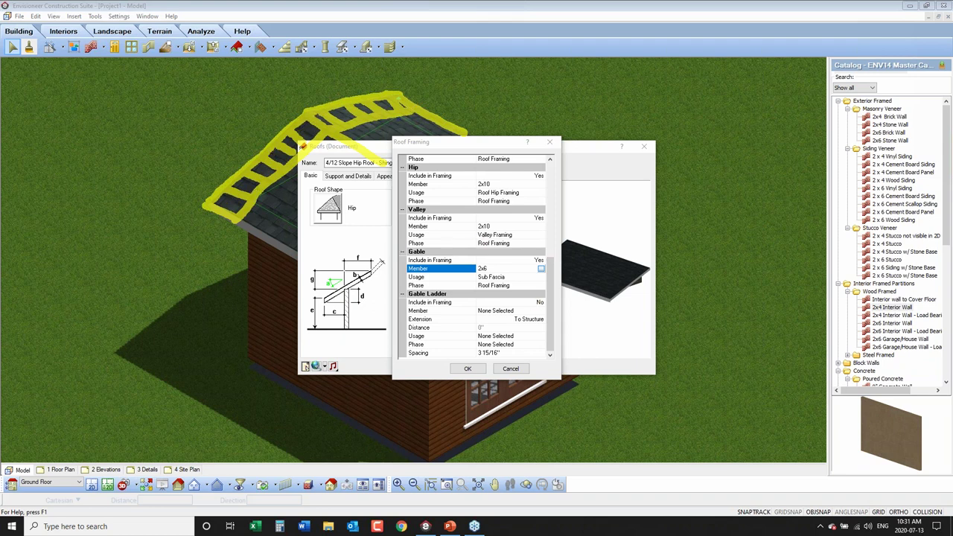
pyautogui.press('Escape')
# Step: Set the gable ladder's Include in Framing option to Yes in the roof framing settings
pyautogui.click(538, 303)
pyautogui.click(541, 303)
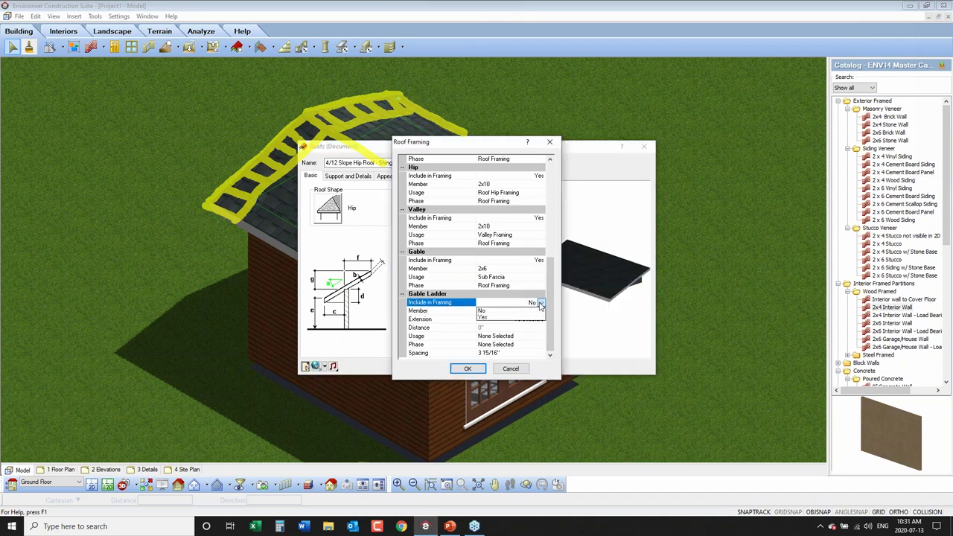
pyautogui.click(515, 318)
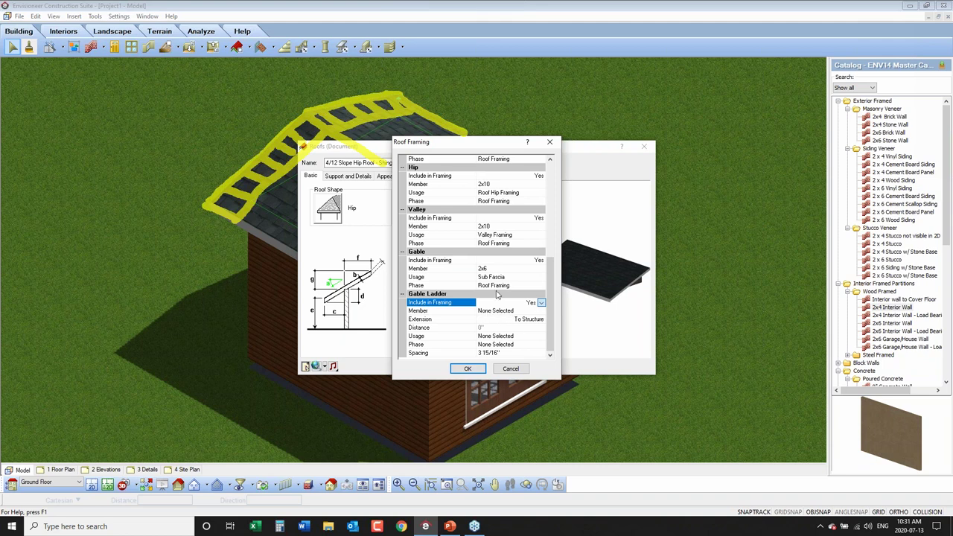
pyautogui.click(499, 185)
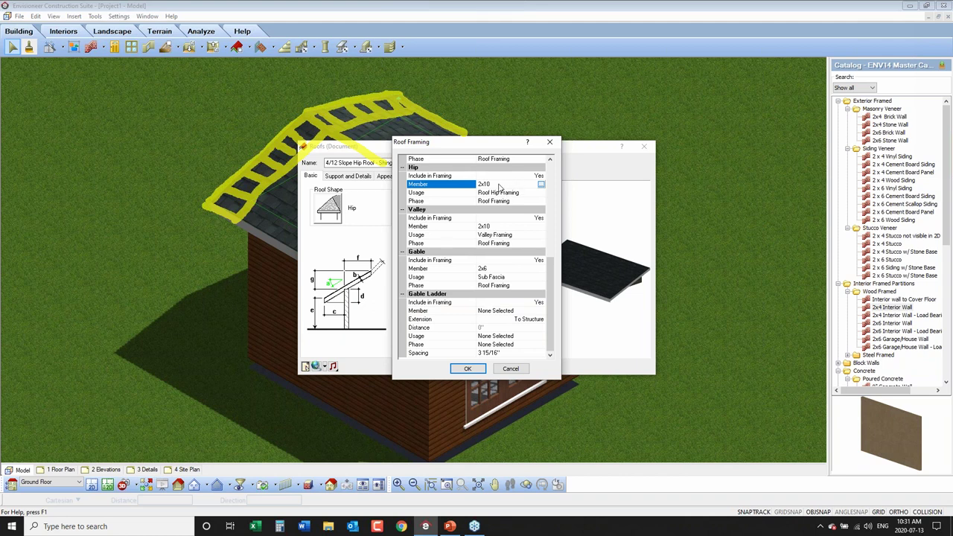
pyautogui.click(541, 185)
# Step: Assign the 2x6 dimensional lumber from the catalog as the gable ladder's member in the roof framing settings
pyautogui.click(485, 313)
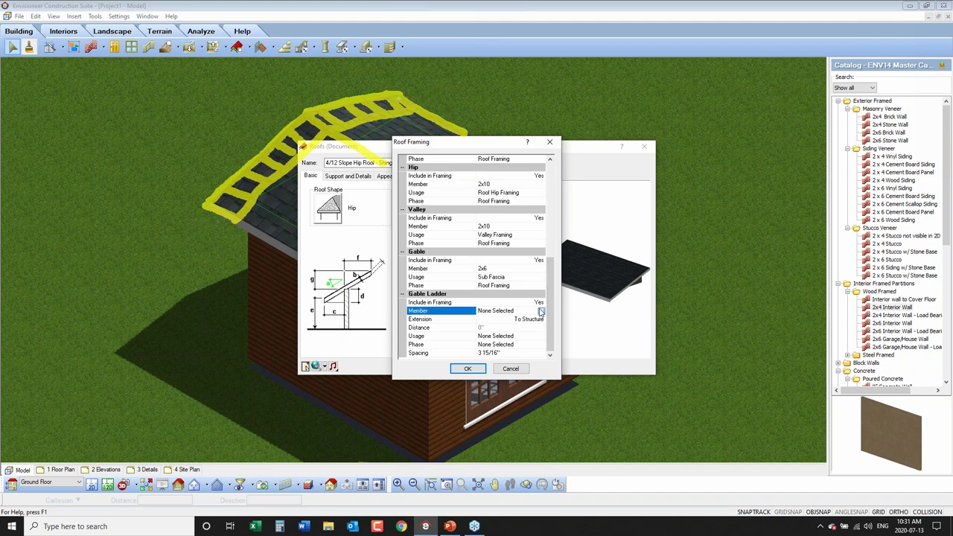
pyautogui.click(541, 312)
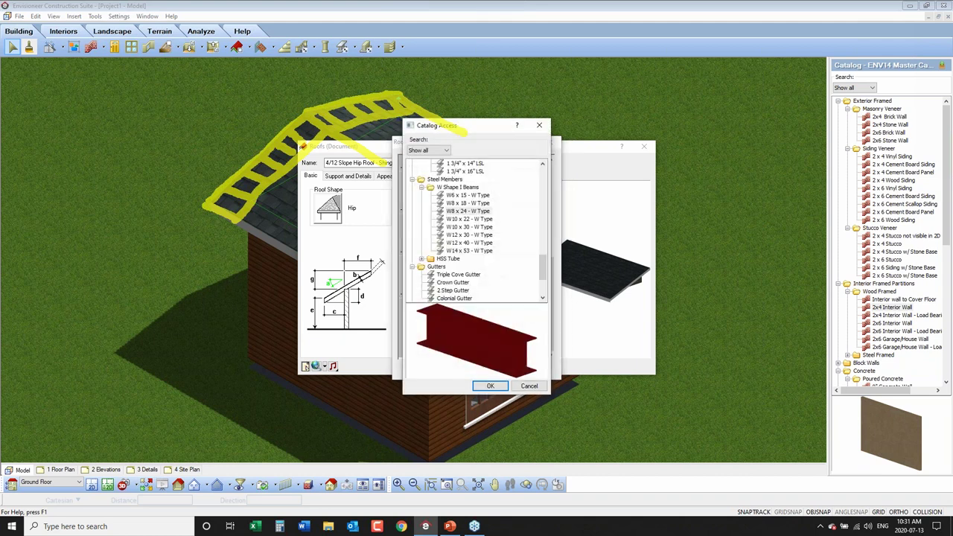
pyautogui.moveTo(544, 269); pyautogui.dragTo(546, 269)
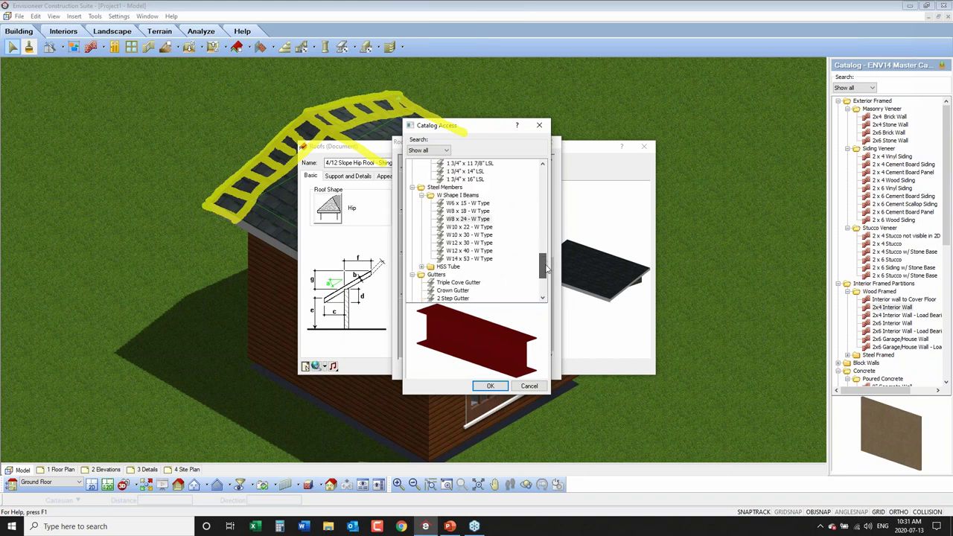
pyautogui.click(477, 227)
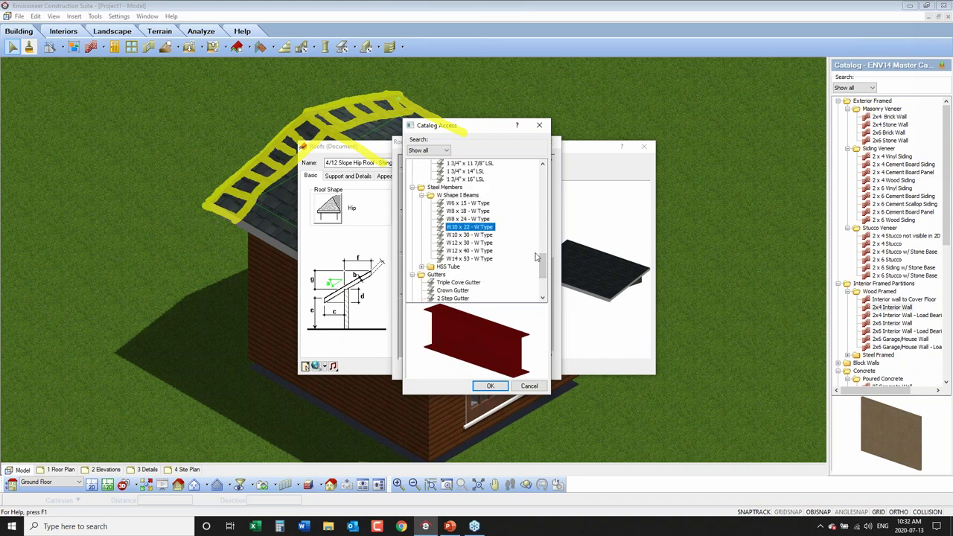
pyautogui.moveTo(542, 269); pyautogui.dragTo(542, 181)
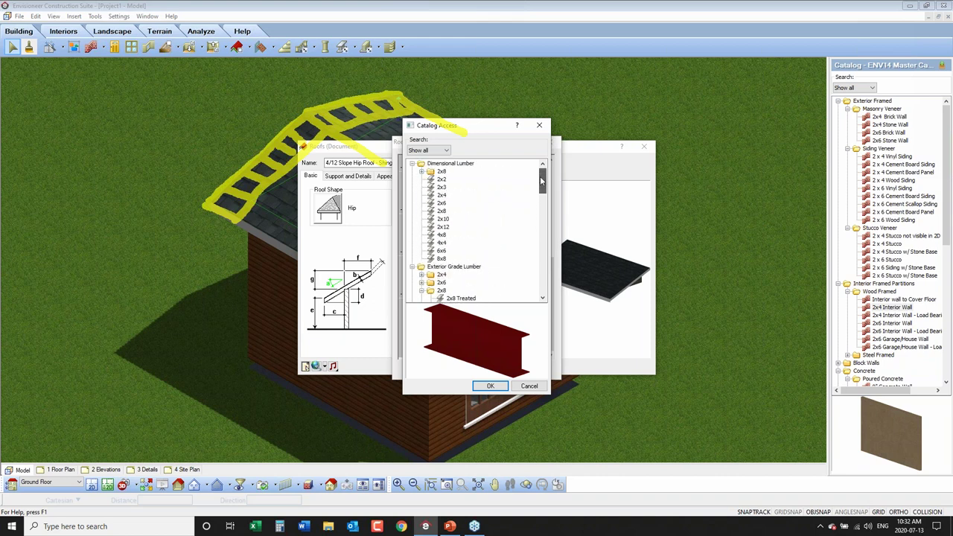
pyautogui.click(442, 203)
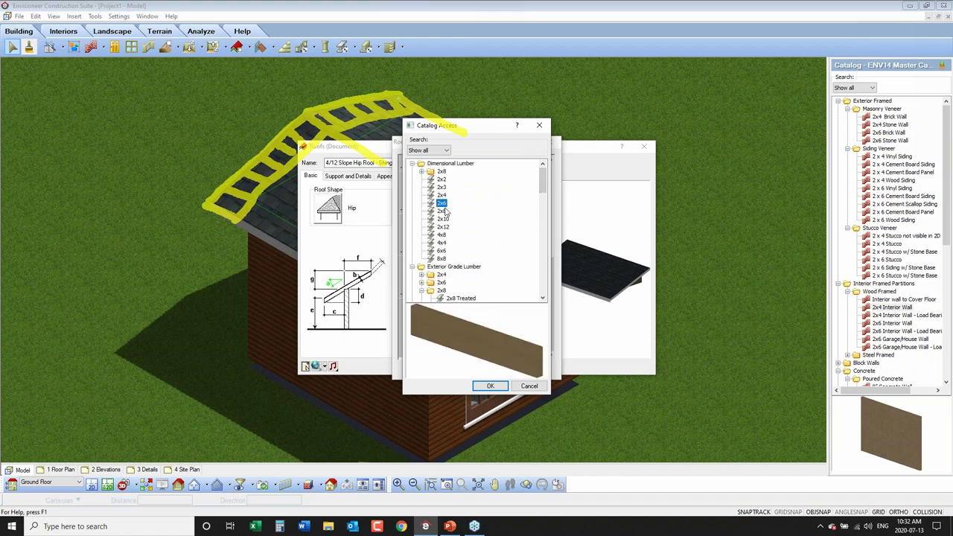
pyautogui.click(490, 385)
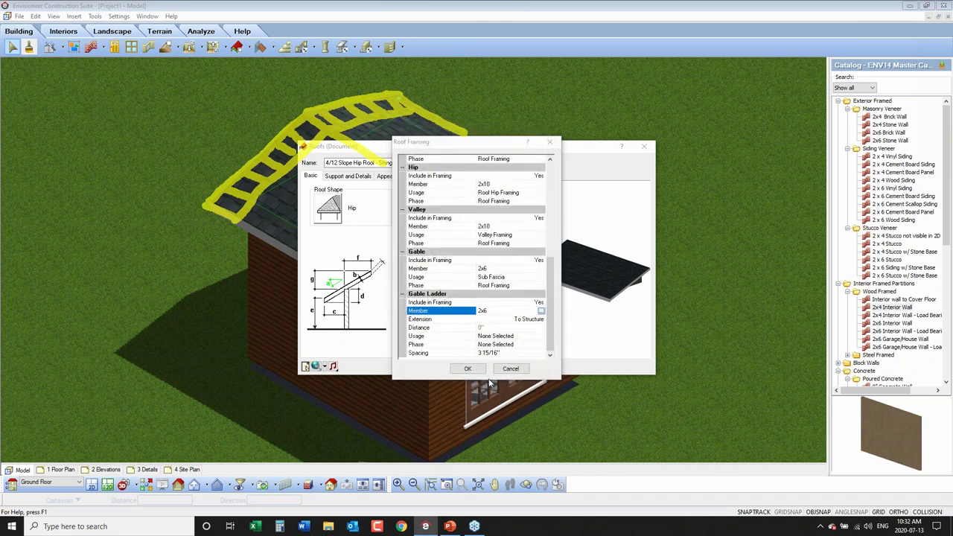
# Step: Try the Fixed extension for the gable ladder and open its distance value, returning the extension to To Structure
pyautogui.click(526, 321)
pyautogui.click(541, 320)
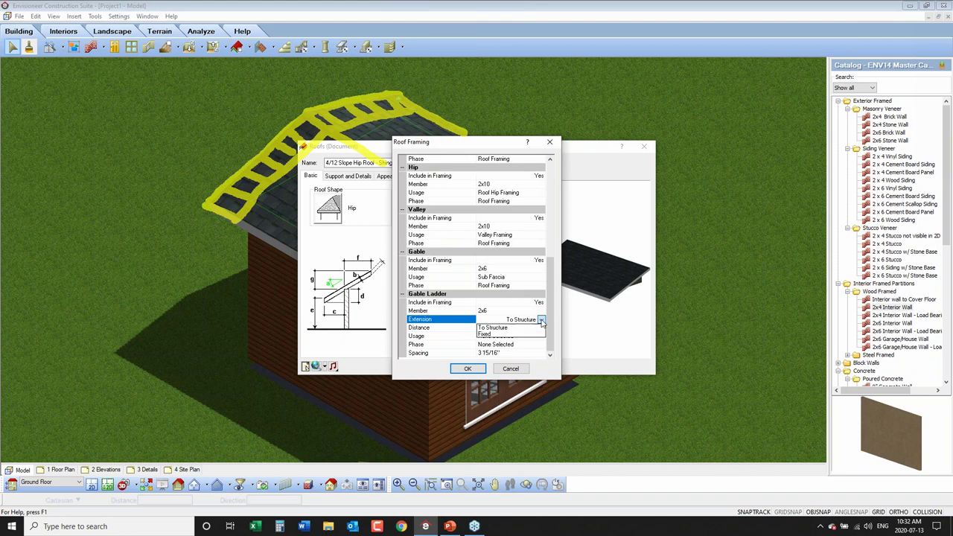
pyautogui.click(489, 335)
pyautogui.scroll(2, 521, 342)
pyautogui.scroll(-2, 551, 352)
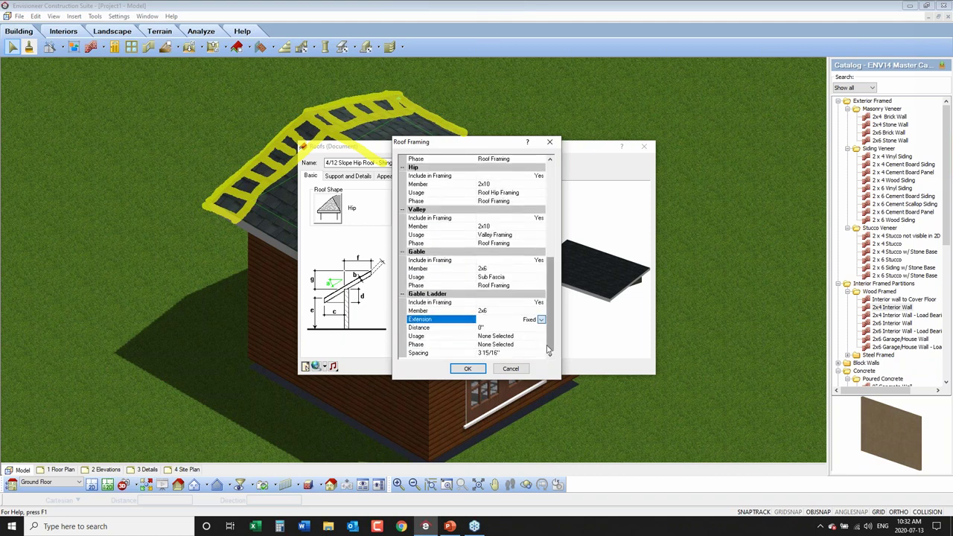
pyautogui.click(491, 328)
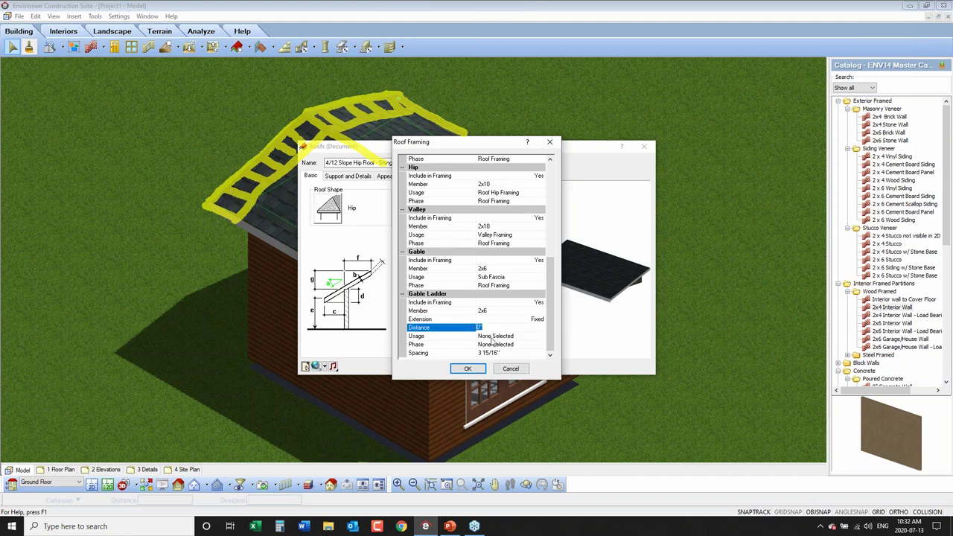
pyautogui.click(542, 319)
pyautogui.click(542, 320)
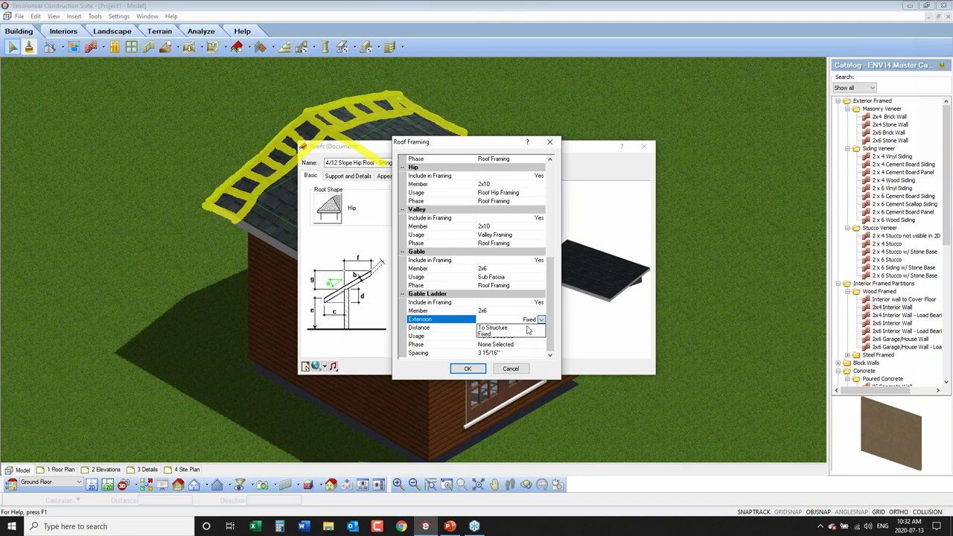
pyautogui.click(500, 329)
pyautogui.moveTo(549, 310); pyautogui.dragTo(548, 330)
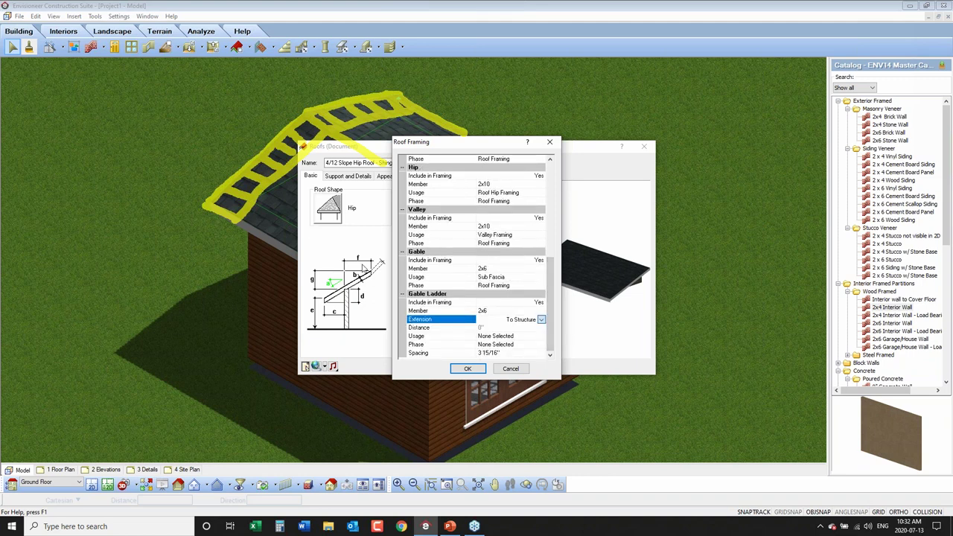
# Step: Set the gable ladder's usage to Gable Framing
pyautogui.click(511, 336)
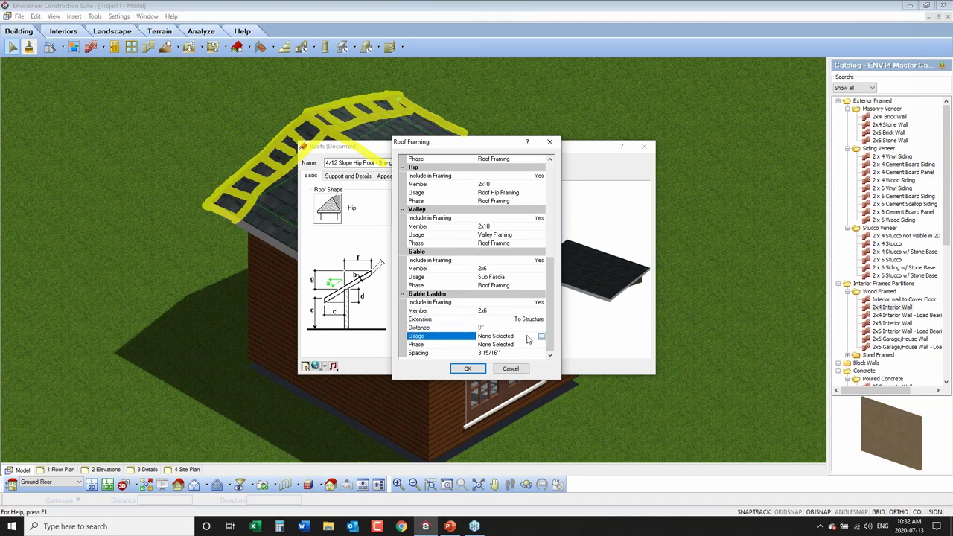
pyautogui.click(541, 336)
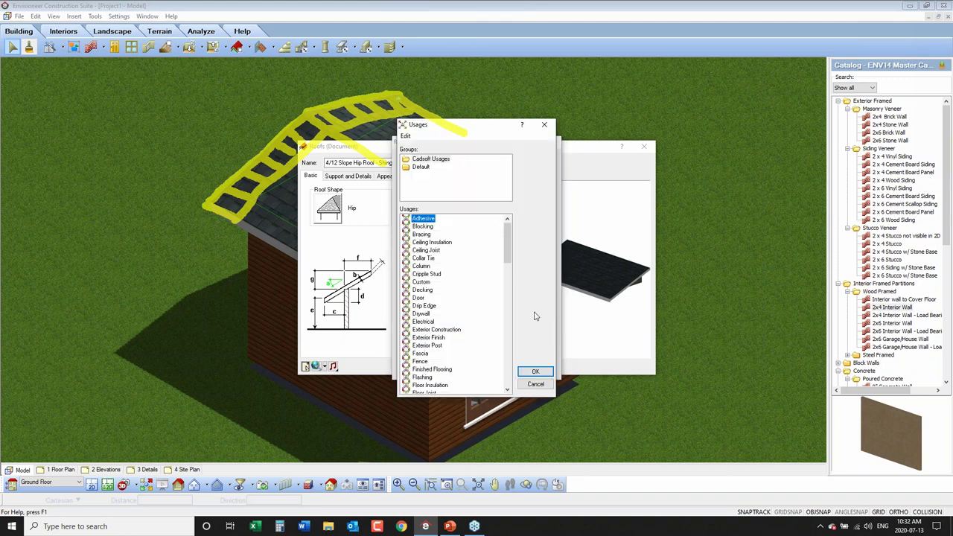
pyautogui.moveTo(513, 249); pyautogui.dragTo(513, 279)
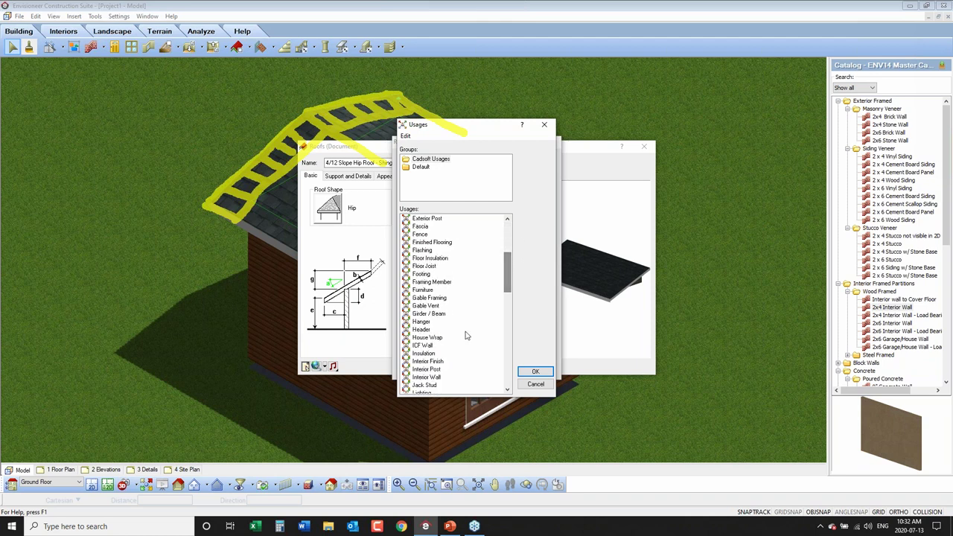
pyautogui.click(428, 298)
pyautogui.click(534, 374)
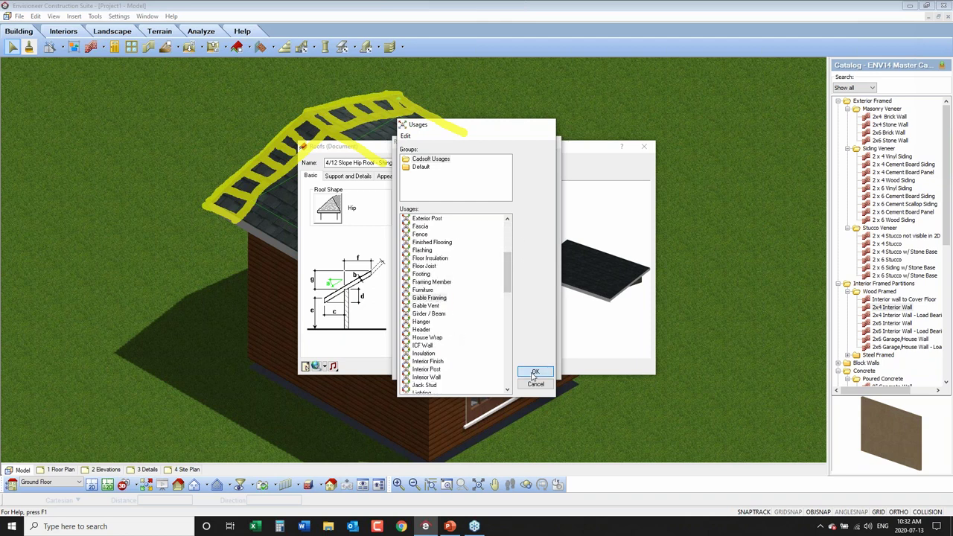
# Step: Set the gable ladder's phase to Roof Framing
pyautogui.click(539, 346)
pyautogui.click(541, 346)
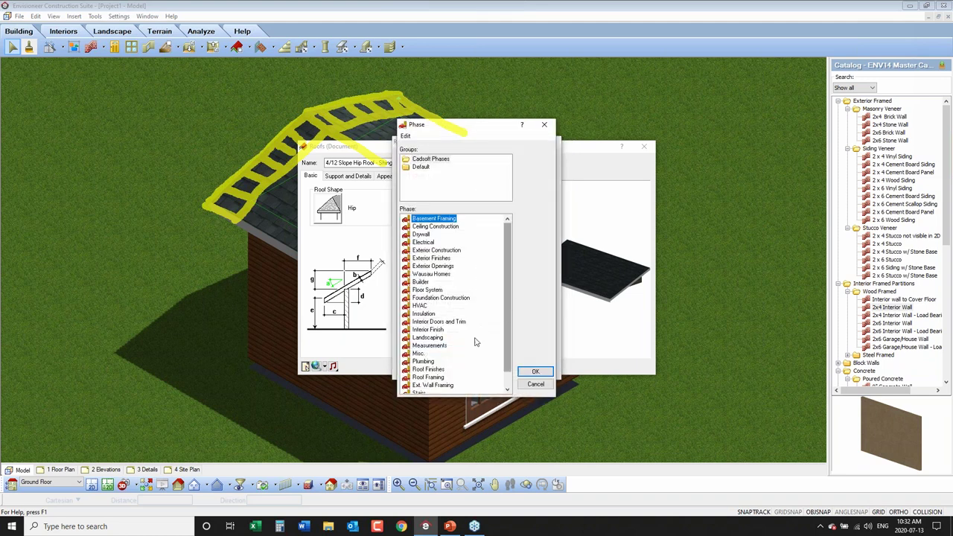
pyautogui.click(428, 377)
pyautogui.click(534, 372)
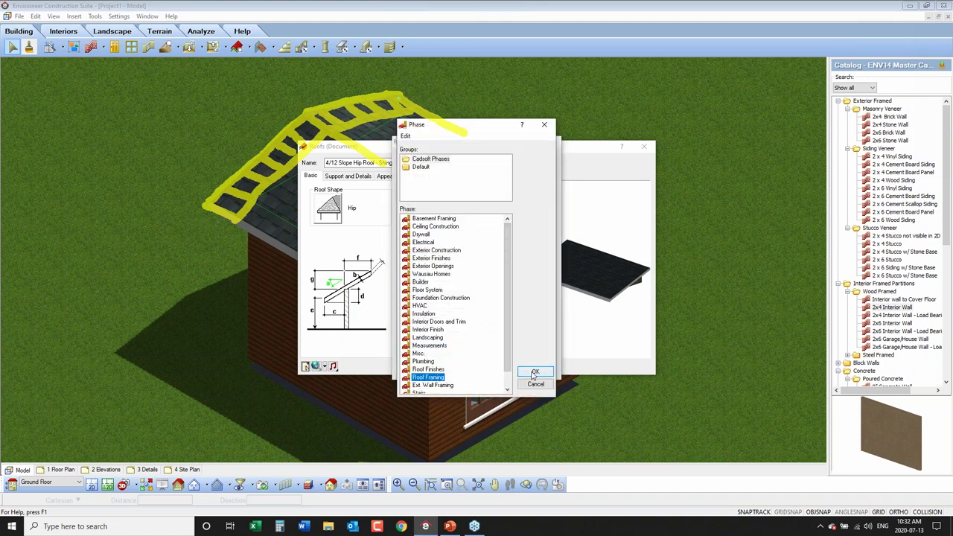
pyautogui.click(534, 372)
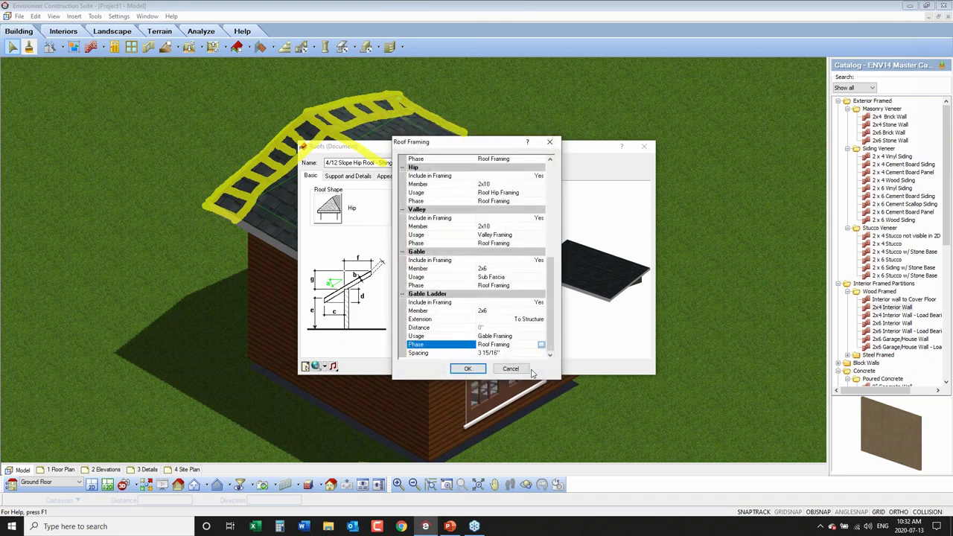
# Step: Set the gable ladder's spacing to 16 inches and apply the framing and roof property changes
pyautogui.click(503, 353)
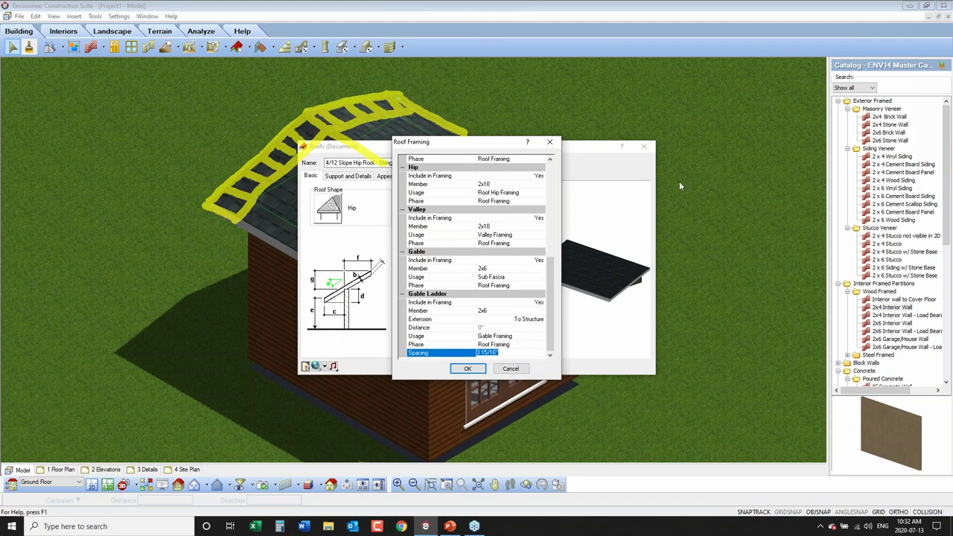
pyautogui.click(949, 158)
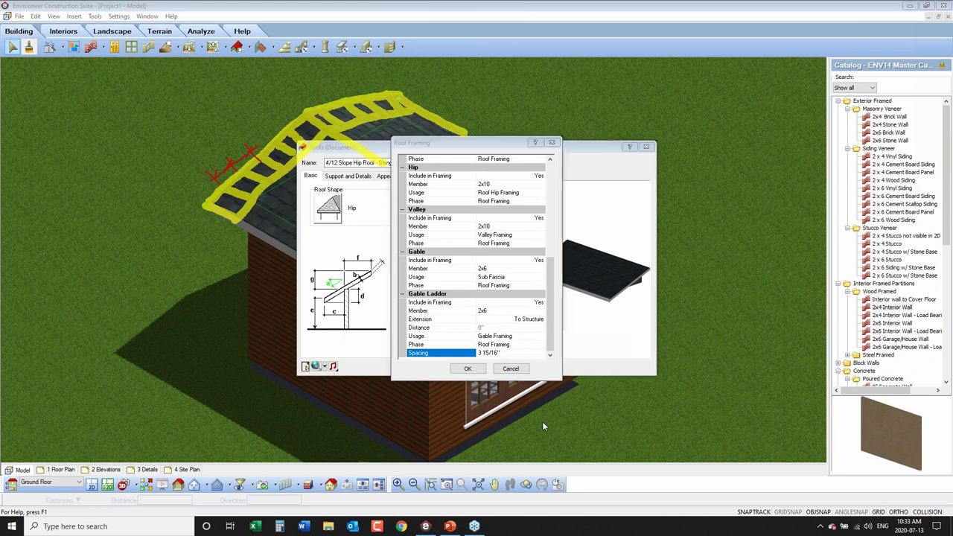
pyautogui.rightClick(510, 358)
pyautogui.click(498, 356)
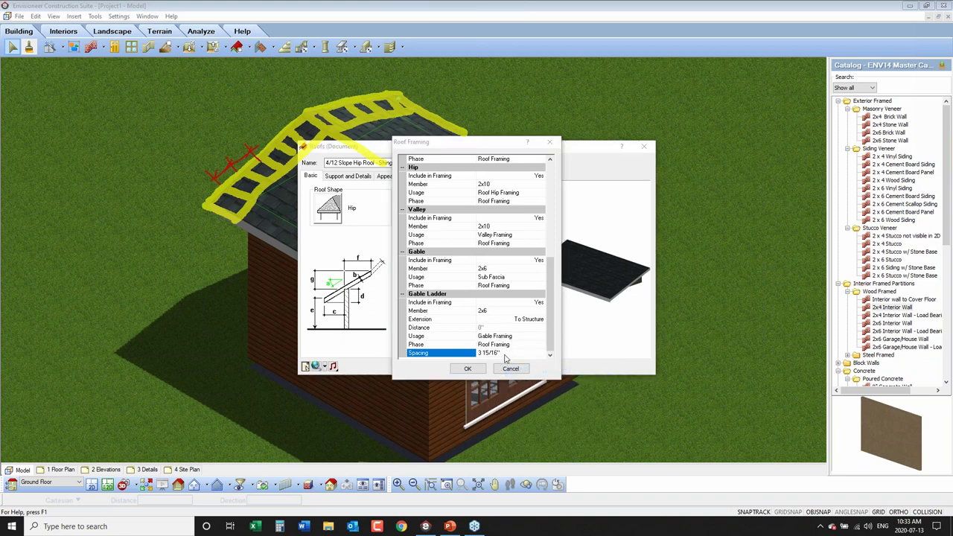
pyautogui.write('16')
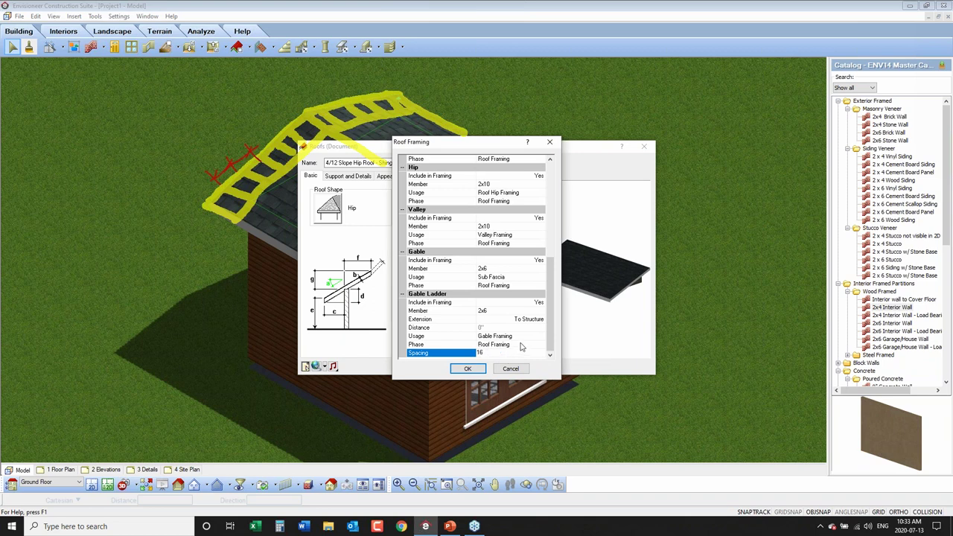
pyautogui.click(521, 345)
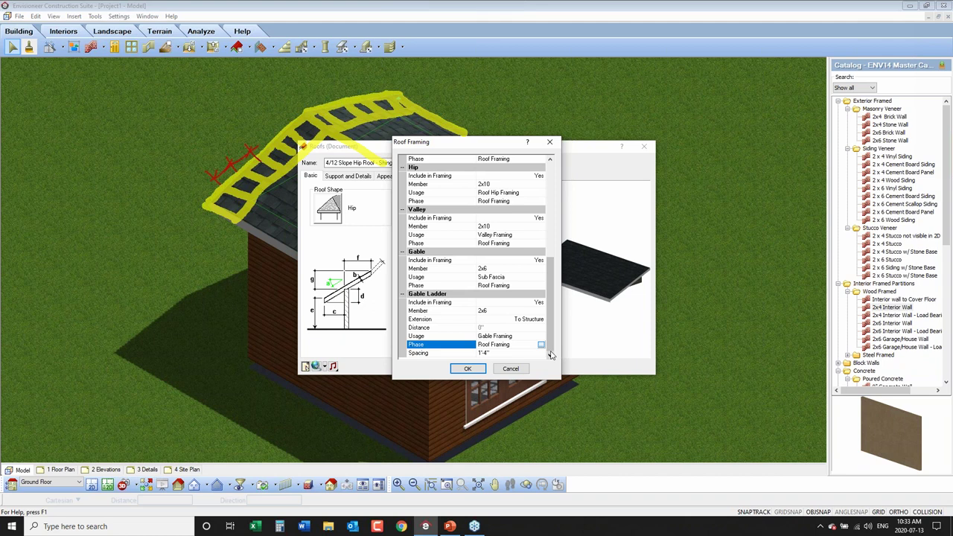
pyautogui.click(467, 369)
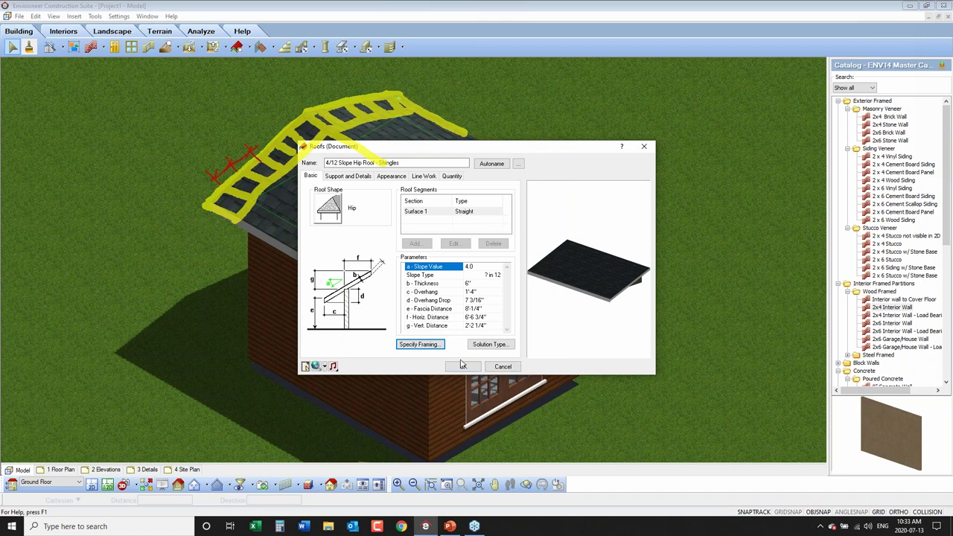
pyautogui.click(463, 366)
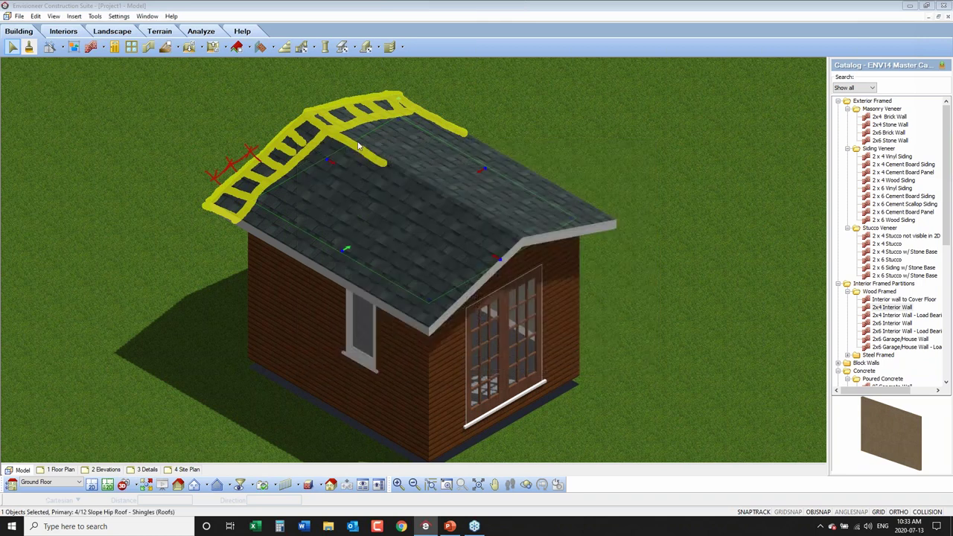
# Step: Display the shed model's wall and roof framing in the 3D view
pyautogui.click(54, 16)
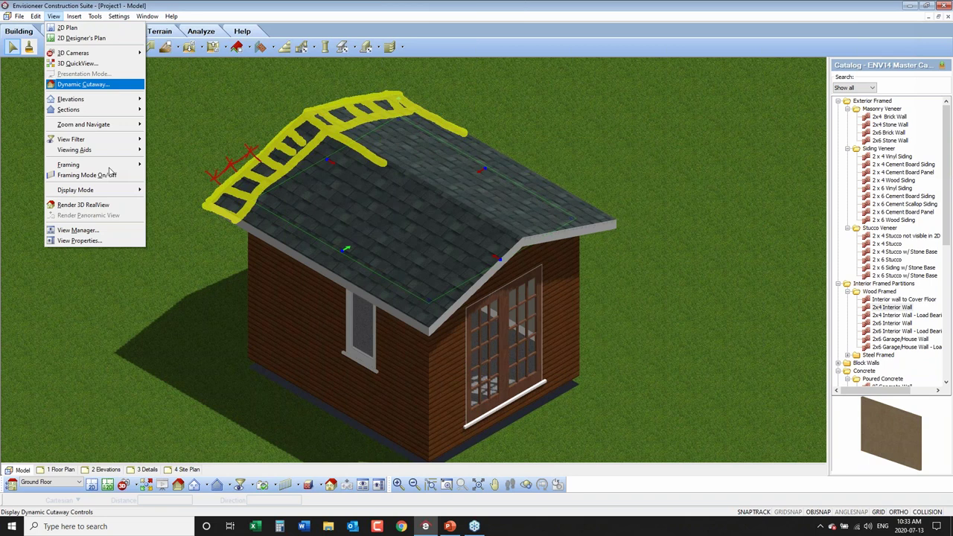
pyautogui.moveTo(89, 164)
pyautogui.click(176, 167)
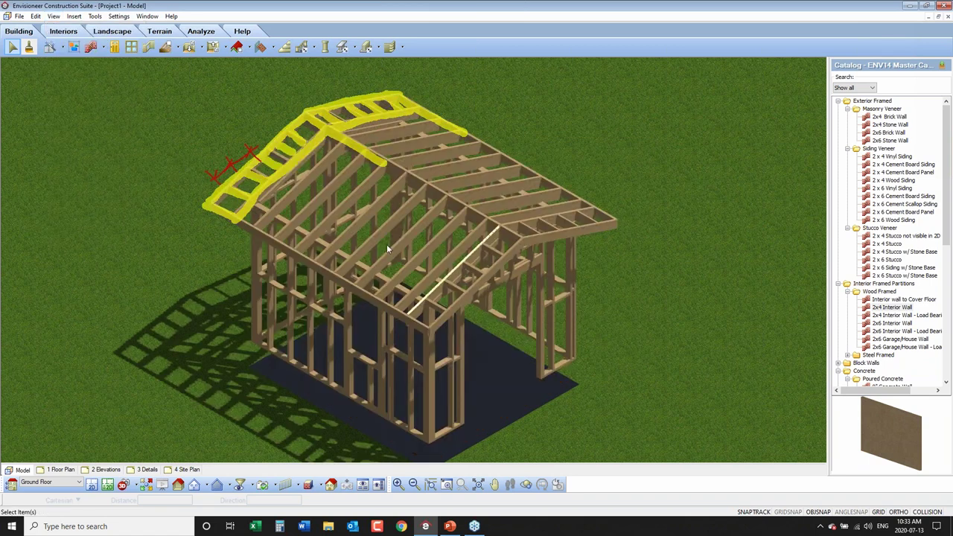
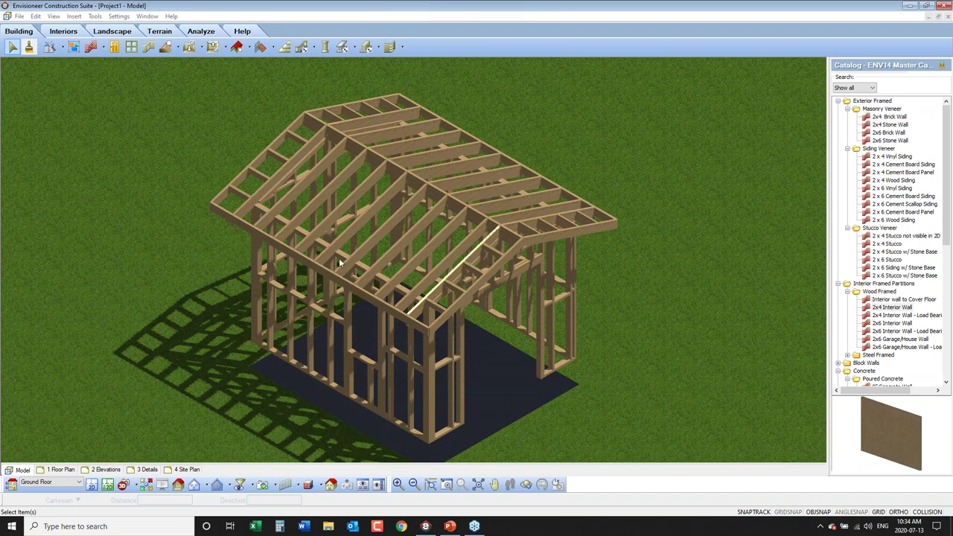
# Step: Open the building locations and review the Foundation, Ground Floor and Second Floor entries, including the ground floor's ceiling height
pyautogui.click(116, 16)
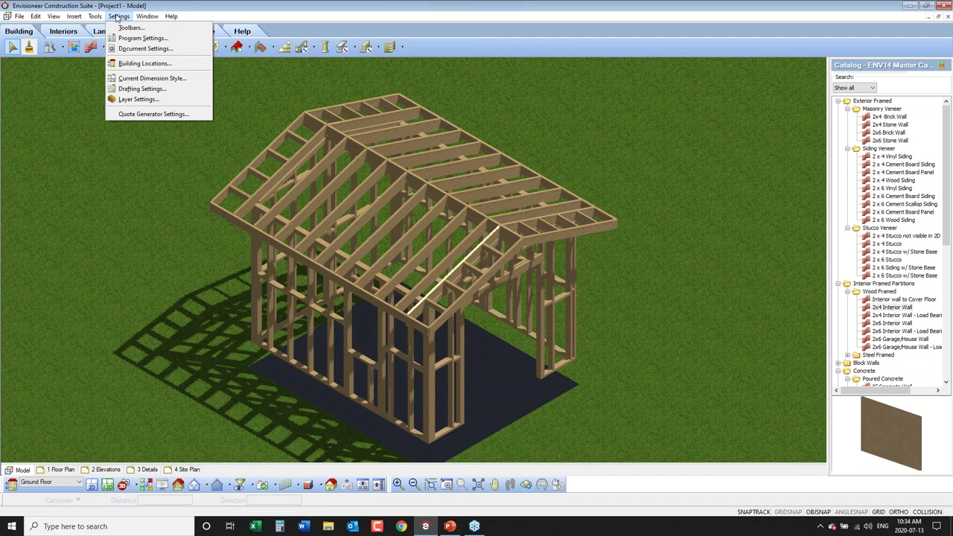
pyautogui.click(130, 65)
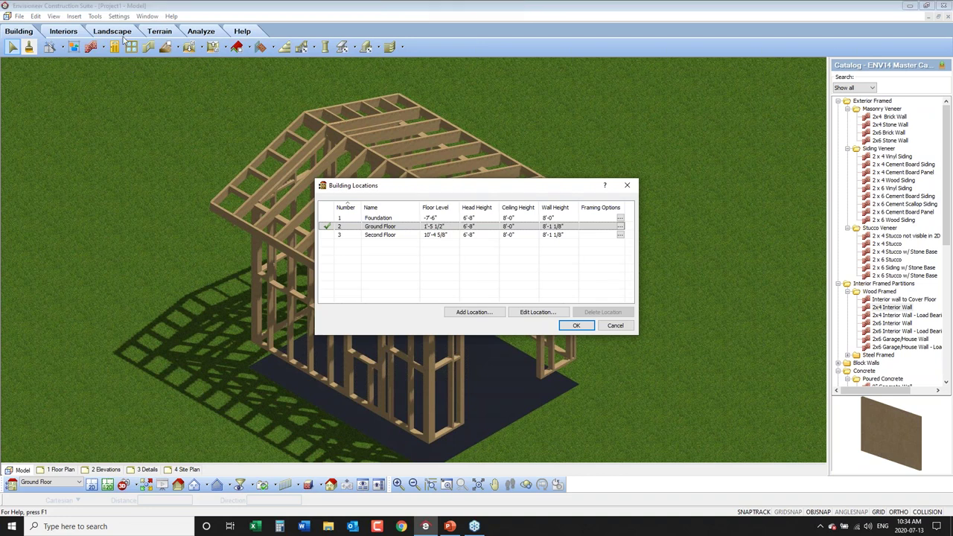
pyautogui.click(378, 217)
pyautogui.click(378, 217)
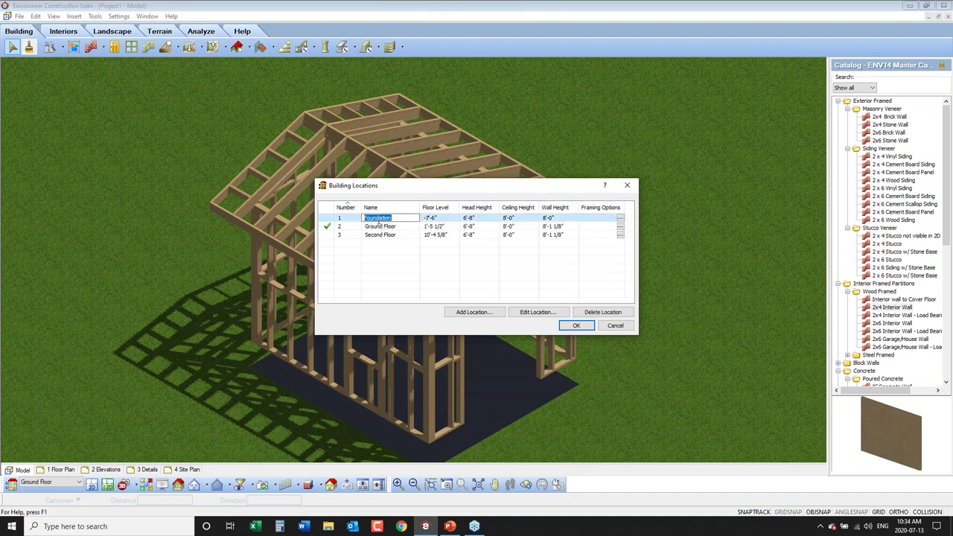
pyautogui.press('Down')
pyautogui.press('Down')
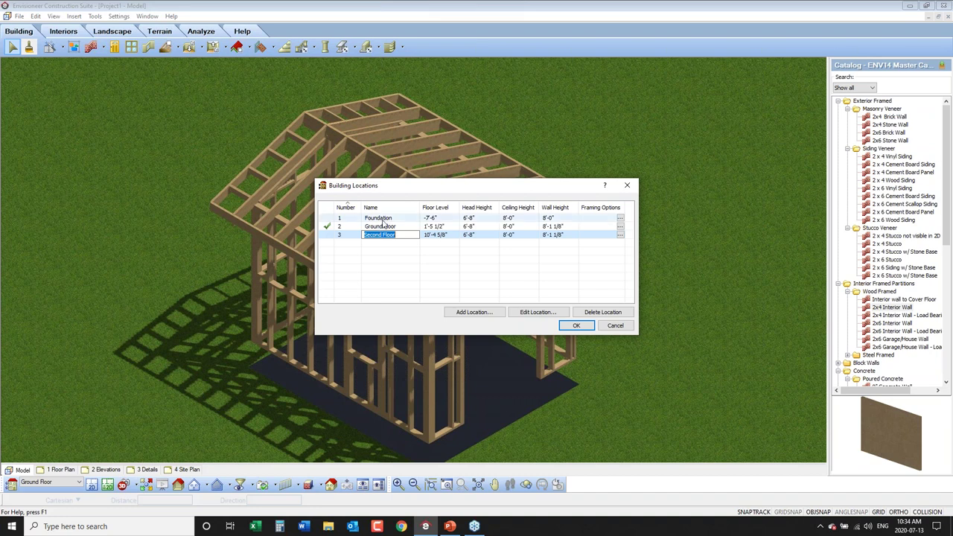
pyautogui.click(401, 227)
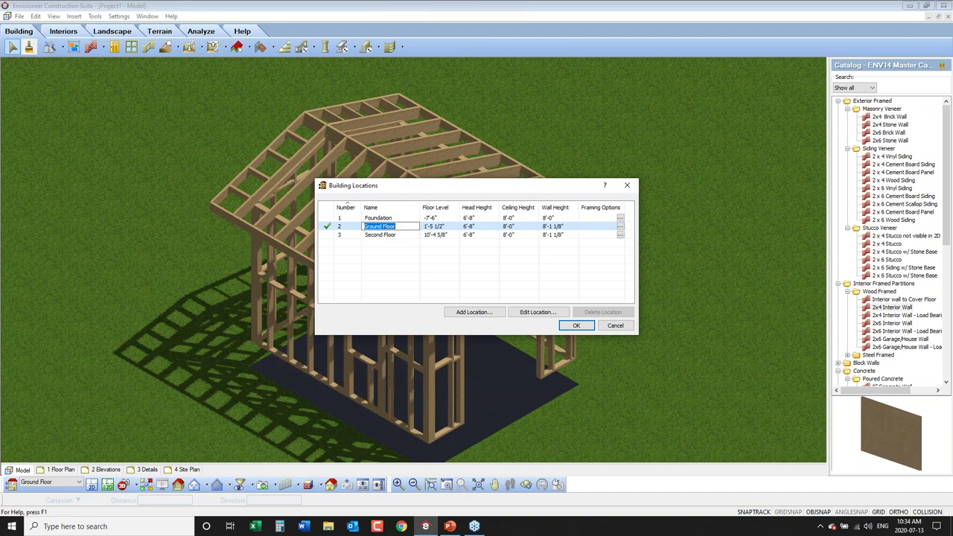
pyautogui.click(519, 227)
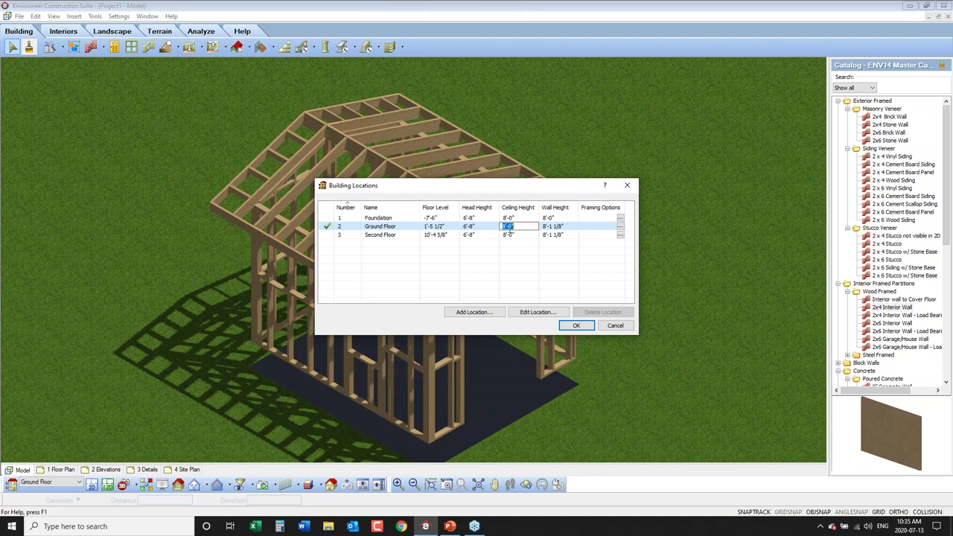
# Step: Review the Ground Floor's head height and wall height in the building locations, moving the dialog clear of the model
pyautogui.click(475, 227)
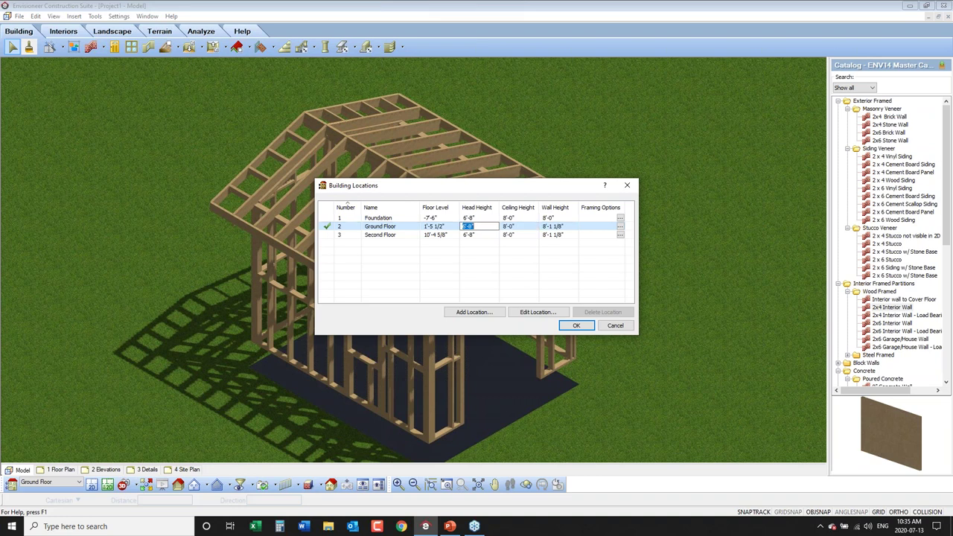
pyautogui.moveTo(449, 191); pyautogui.dragTo(585, 66)
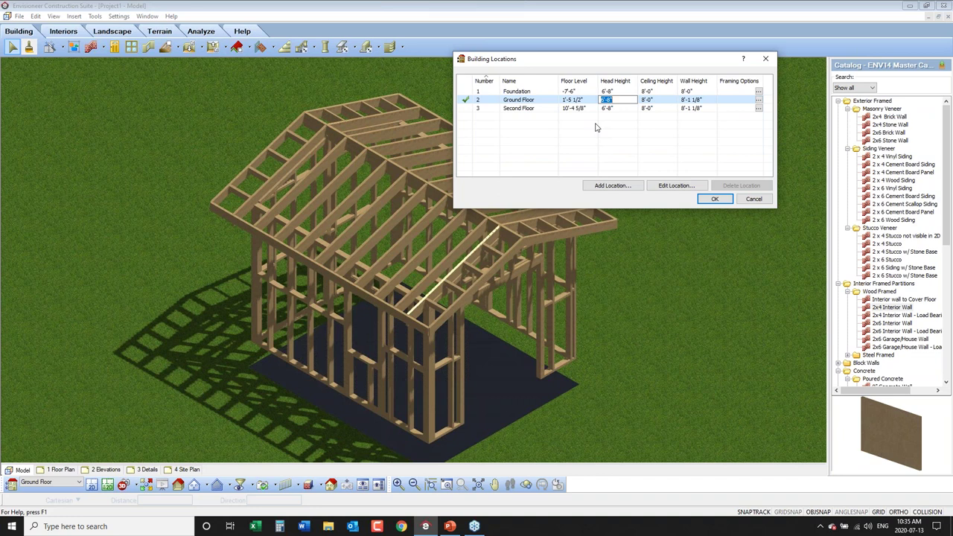
pyautogui.click(700, 101)
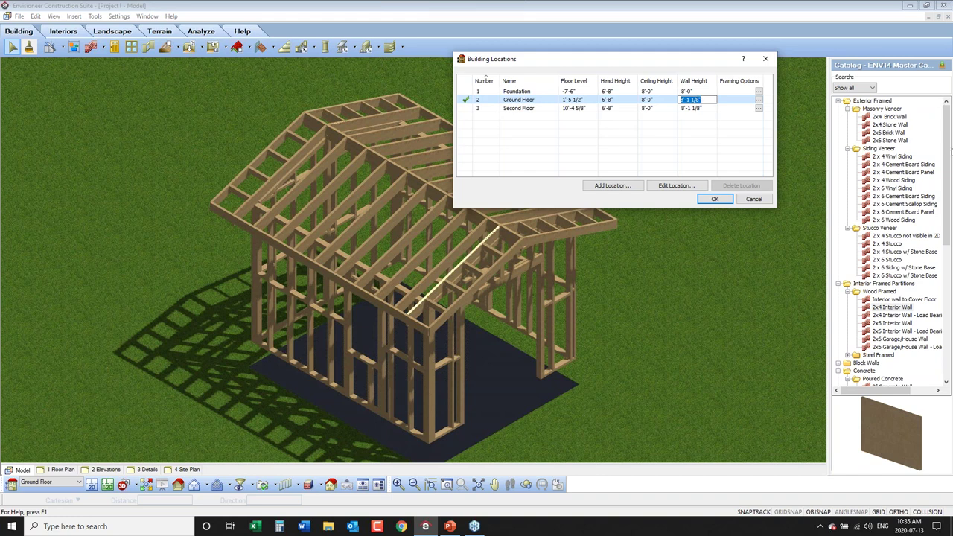
pyautogui.click(947, 146)
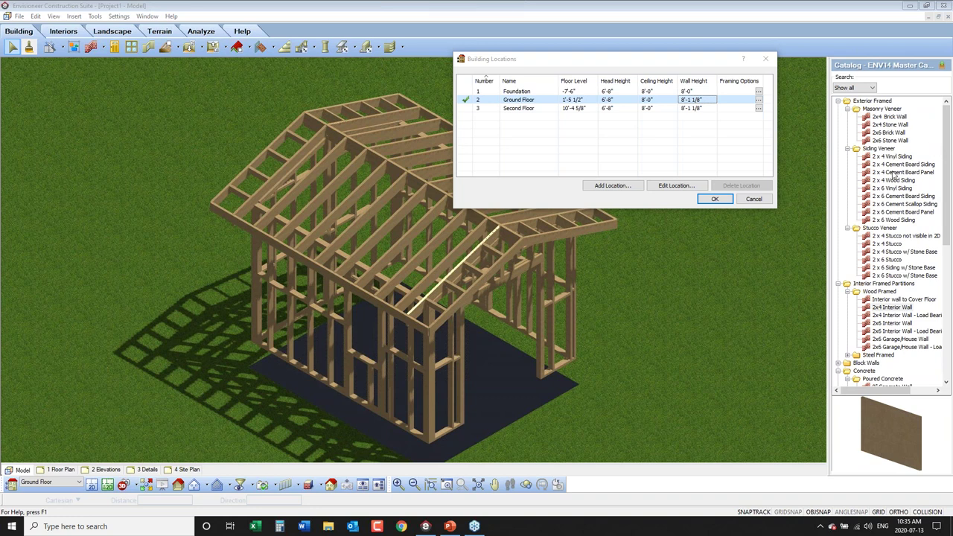
pyautogui.moveTo(533, 177)
pyautogui.mouseDown()
pyautogui.moveTo(534, 116)
pyautogui.moveTo(545, 112)
pyautogui.moveTo(547, 179)
pyautogui.moveTo(533, 178)
pyautogui.moveTo(548, 169)
pyautogui.moveTo(549, 109)
pyautogui.moveTo(521, 104)
pyautogui.moveTo(515, 177)
pyautogui.mouseUp()
pyautogui.moveTo(487, 122); pyautogui.dragTo(522, 137)
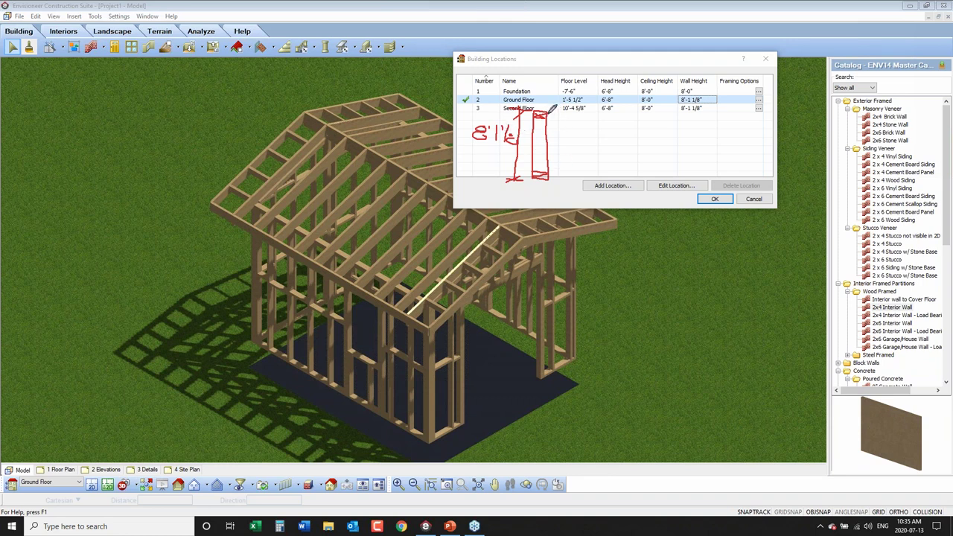
pyautogui.moveTo(551, 114); pyautogui.dragTo(553, 176)
pyautogui.press('Escape')
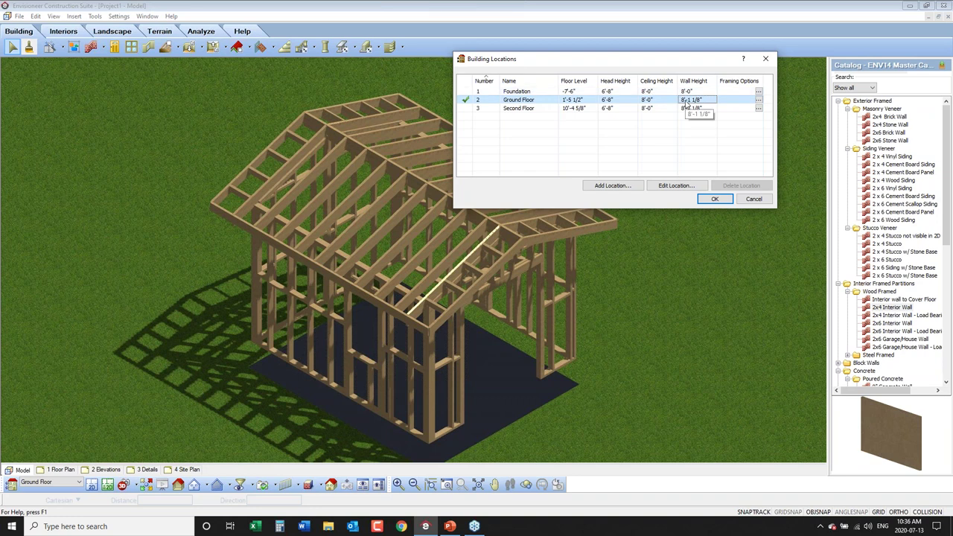
# Step: Open the Ground Floor's framing options and bring up the wall infill library for its infill configuration
pyautogui.click(758, 100)
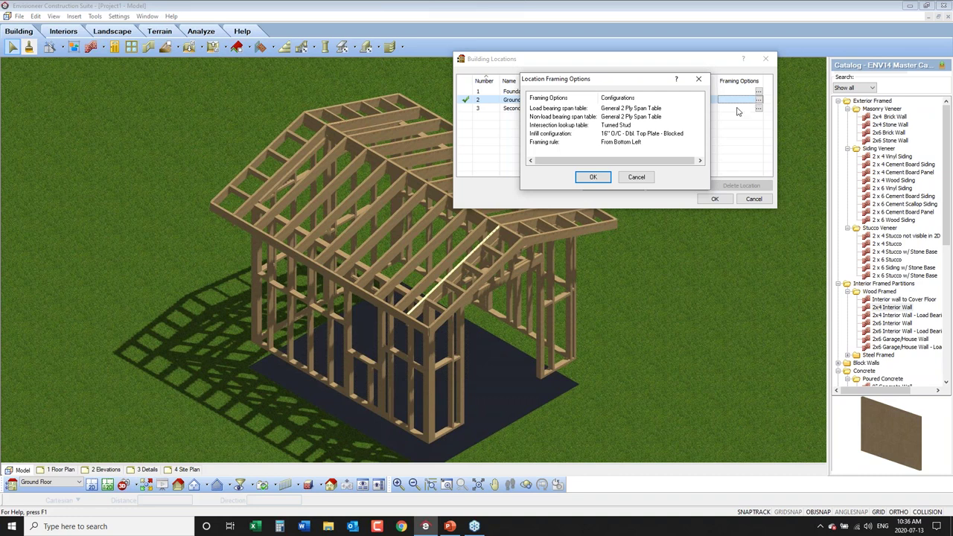
pyautogui.click(661, 134)
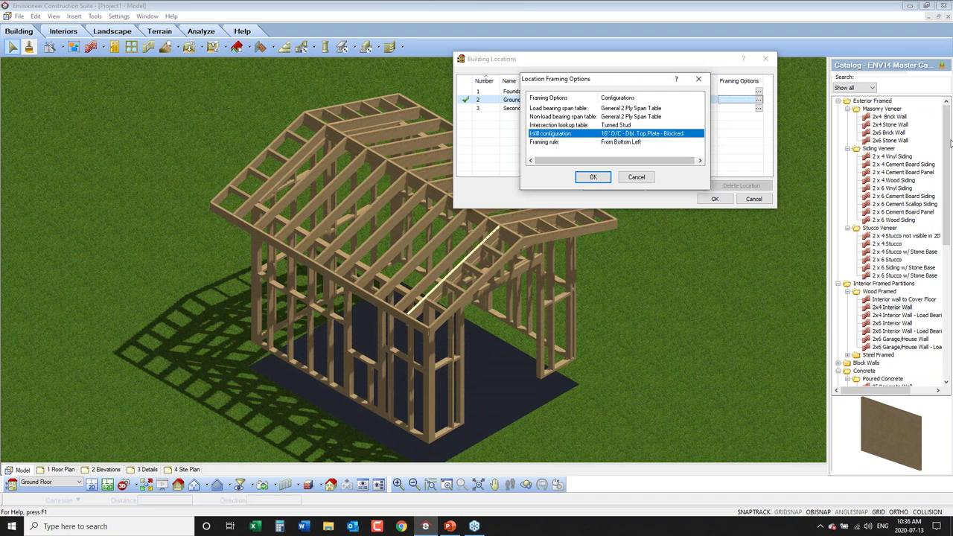
pyautogui.click(947, 144)
pyautogui.click(927, 174)
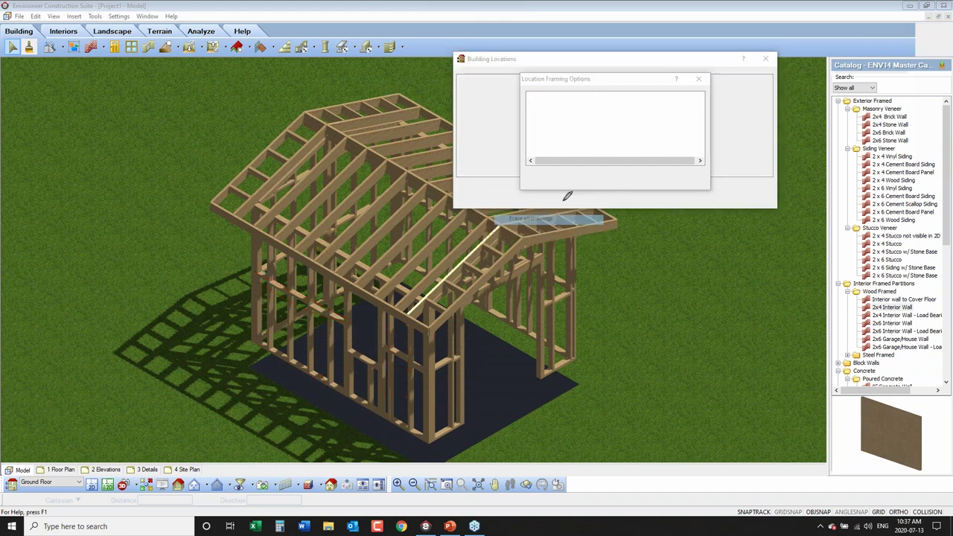
pyautogui.click(671, 134)
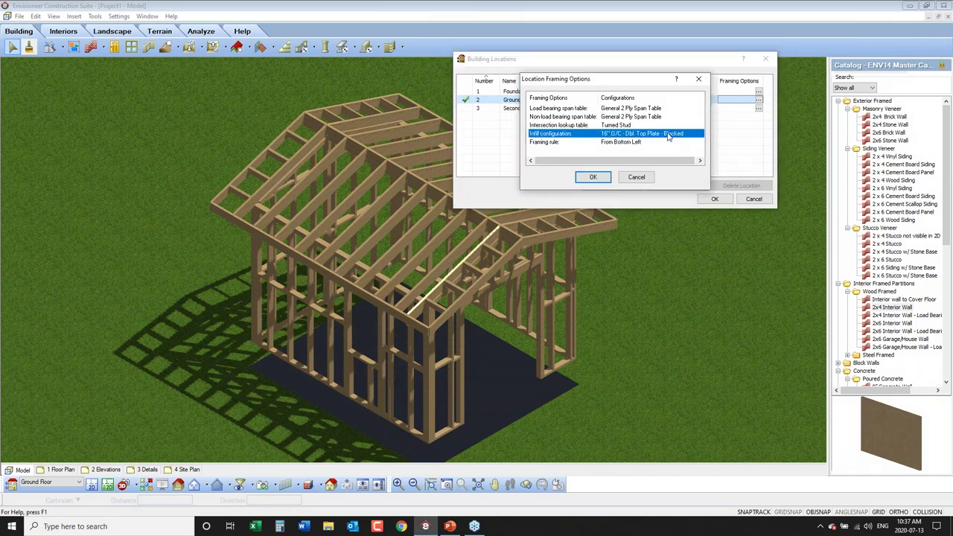
pyautogui.doubleClick(666, 135)
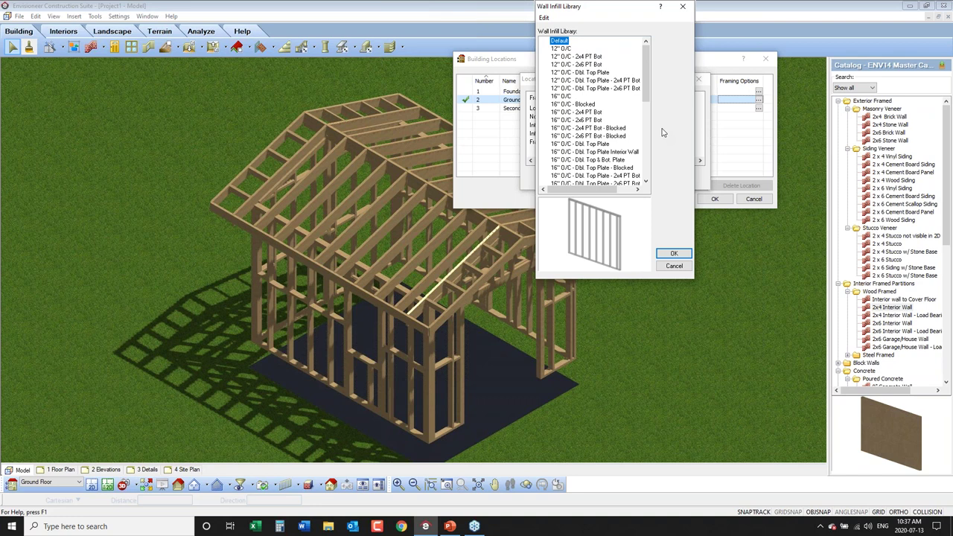
# Step: Browse the 12" and 16" O/C wall infills and select 16" O/C - Dbl. Top Plate - 2x6 PT Bot
pyautogui.click(604, 81)
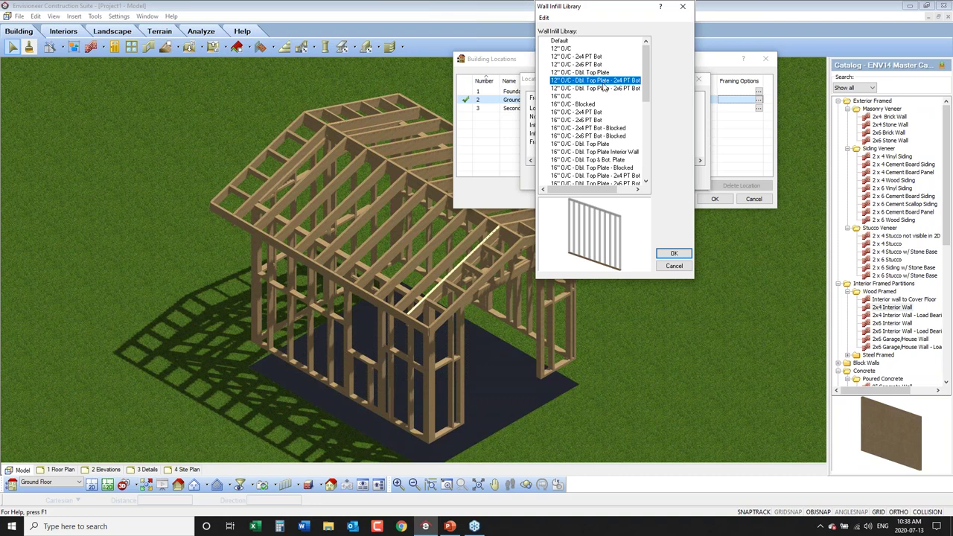
pyautogui.click(595, 130)
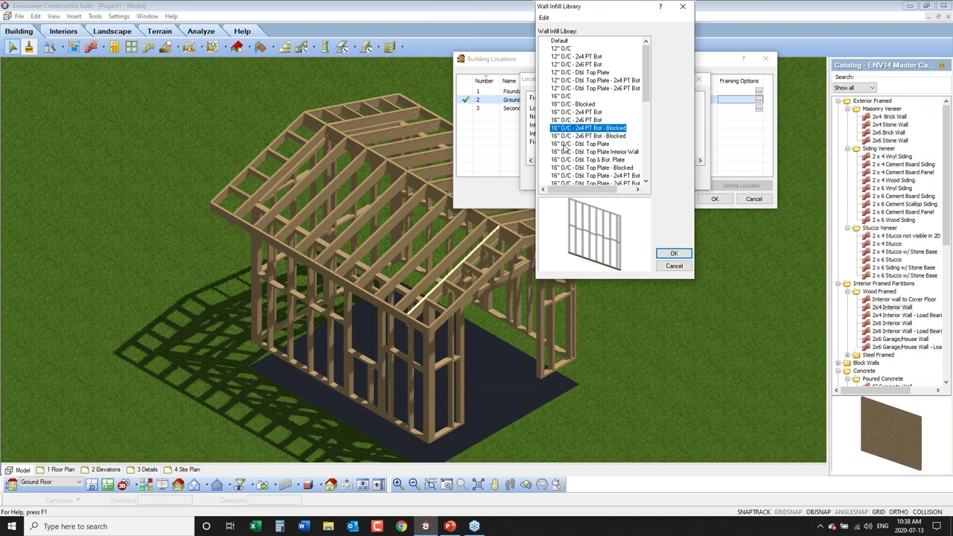
pyautogui.click(562, 145)
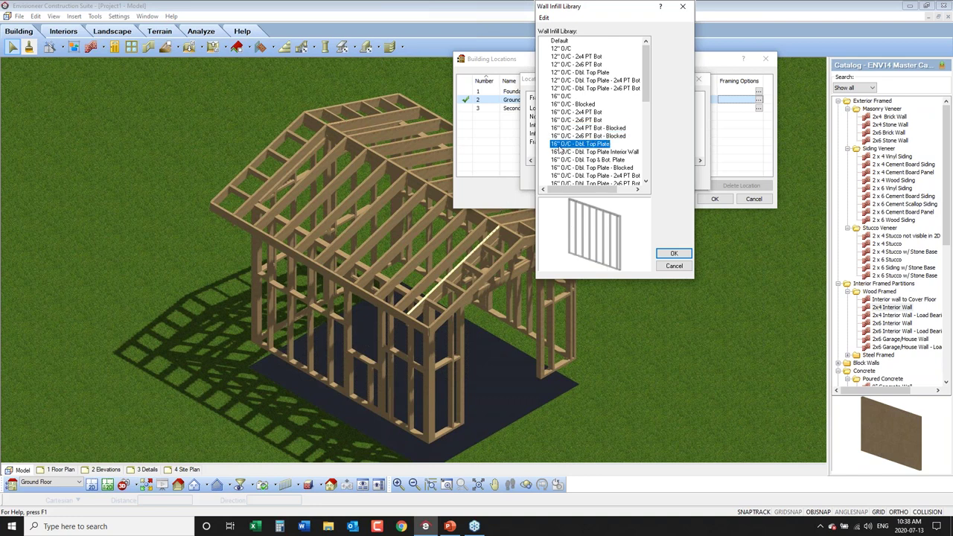
pyautogui.click(645, 182)
pyautogui.click(646, 181)
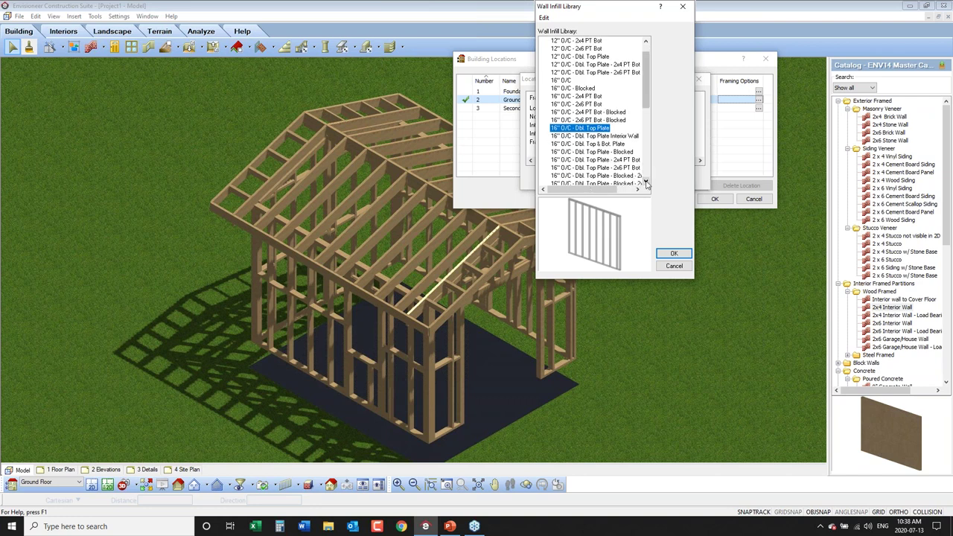
pyautogui.click(615, 169)
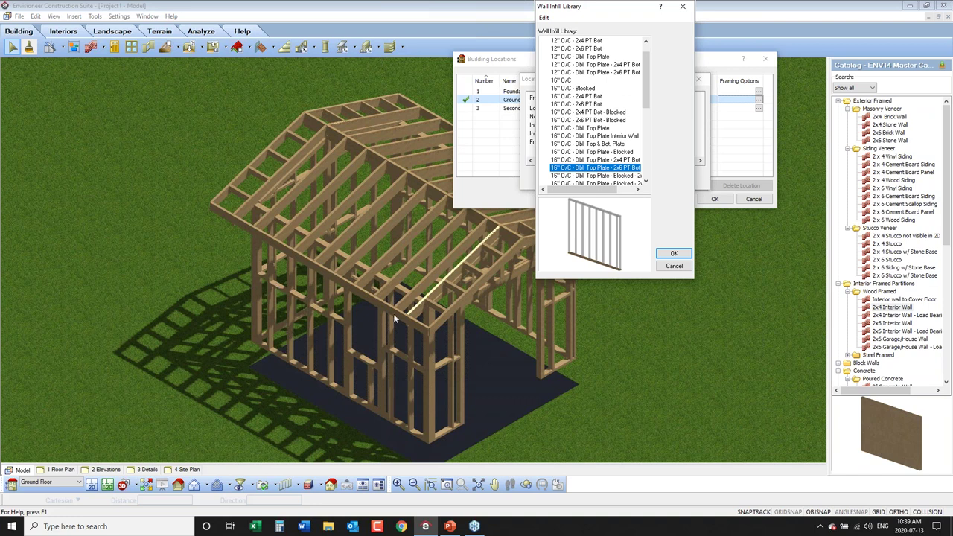
# Step: Open the selected infill's configuration and examine its bottom plate, stud, top plate, very top plate and blocking settings
pyautogui.doubleClick(582, 169)
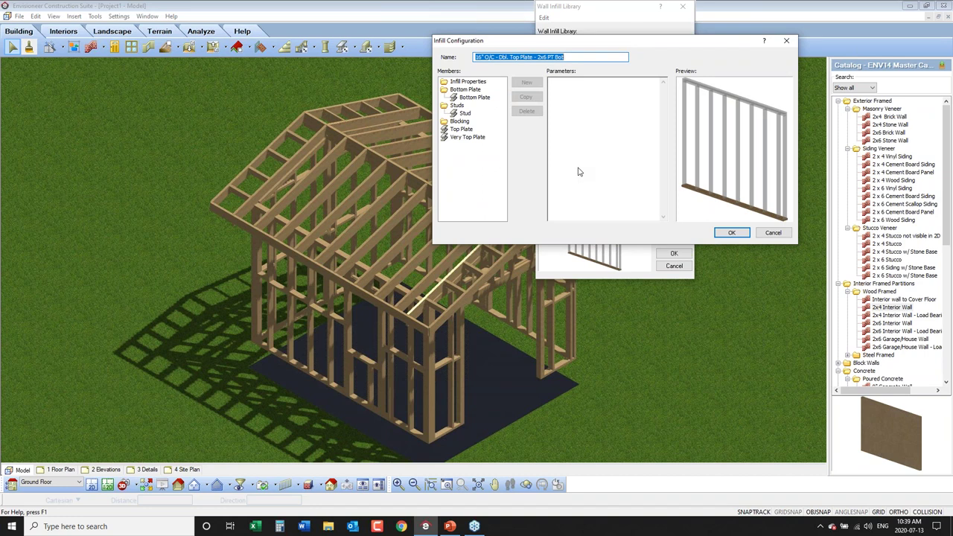
pyautogui.click(486, 98)
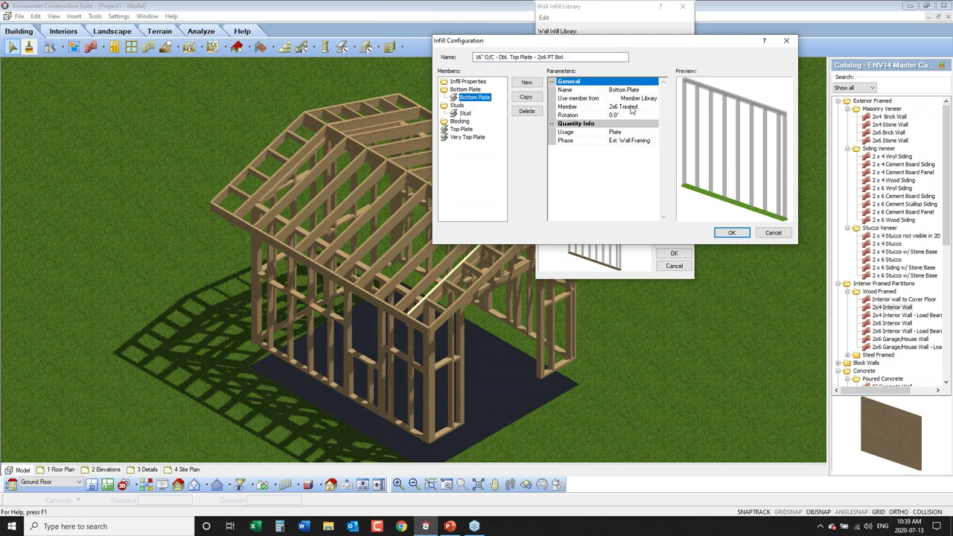
pyautogui.click(465, 113)
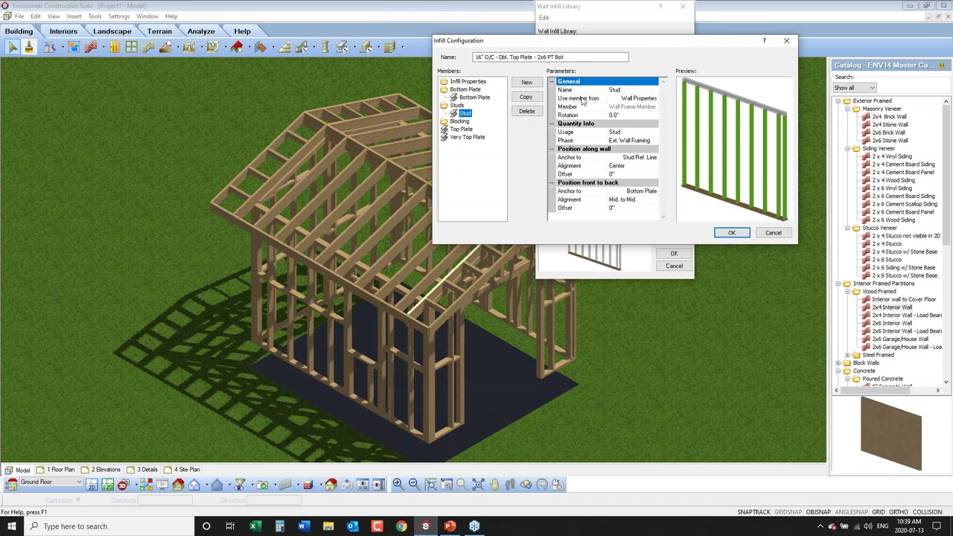
pyautogui.click(461, 130)
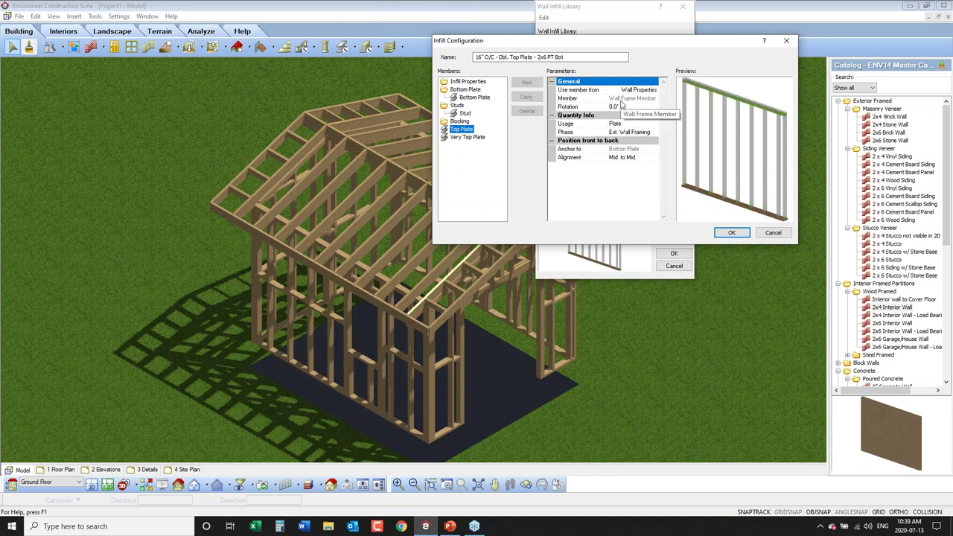
pyautogui.click(480, 139)
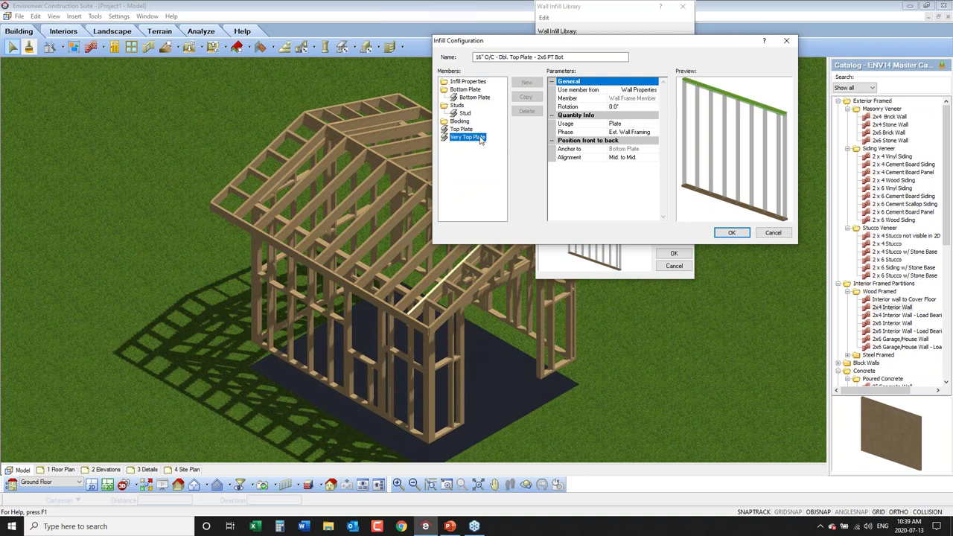
pyautogui.click(463, 122)
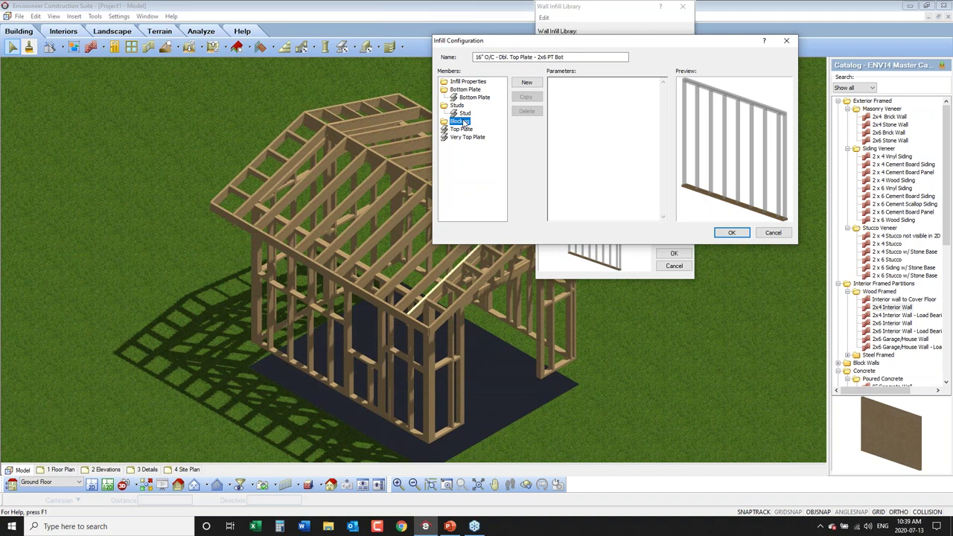
# Step: Try adding a blocking member to the infill with a 2'-0" initial offset and 2'-0" spacing
pyautogui.click(527, 82)
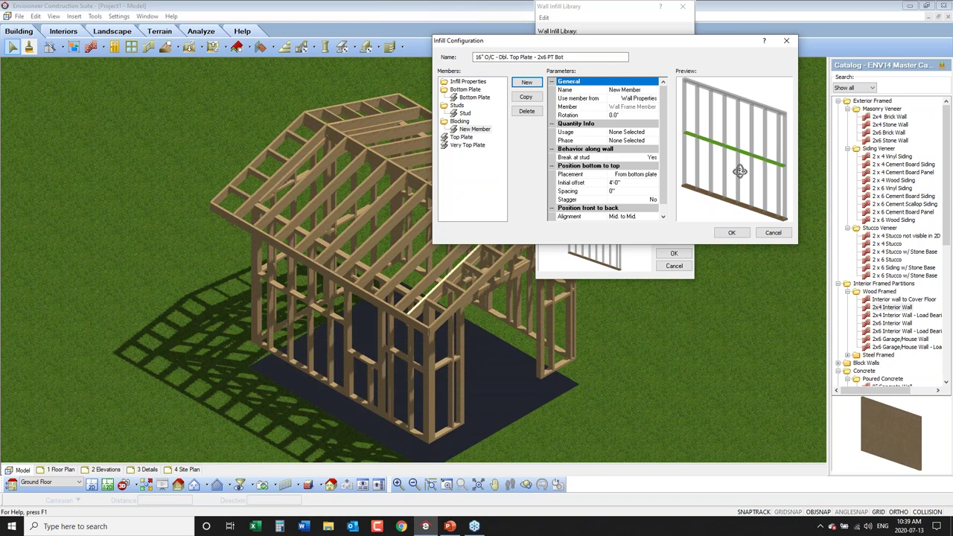
pyautogui.click(631, 184)
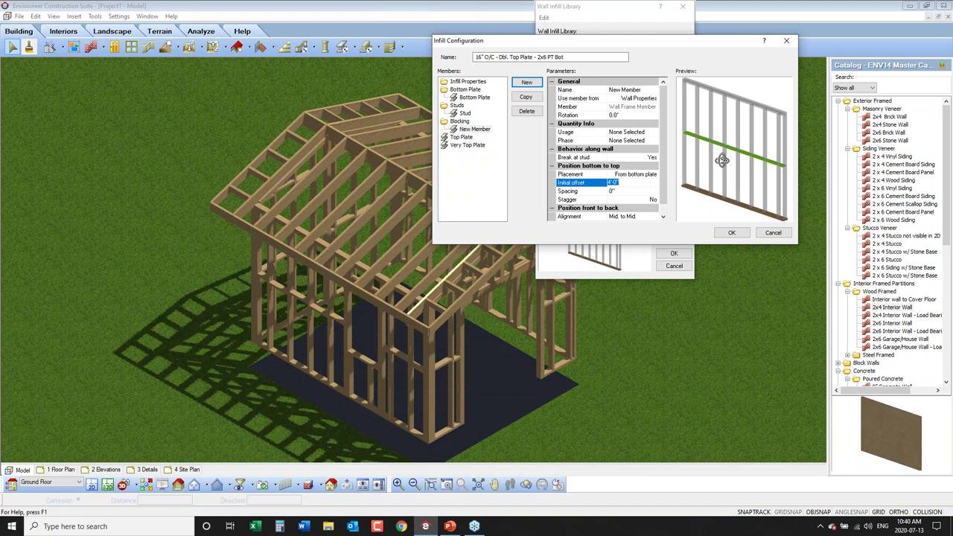
pyautogui.write('2')
pyautogui.press('Tab')
pyautogui.write('2')
pyautogui.press('Tab')
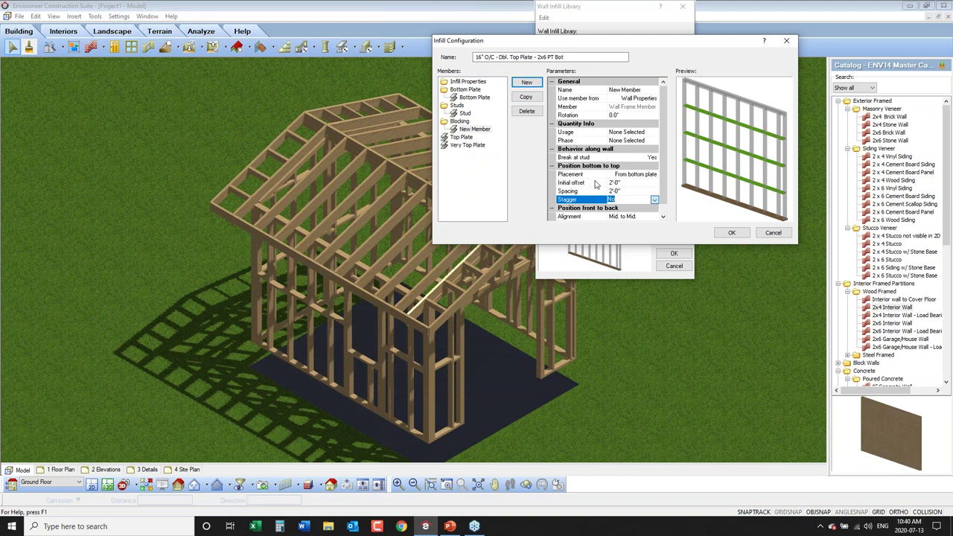
pyautogui.click(622, 184)
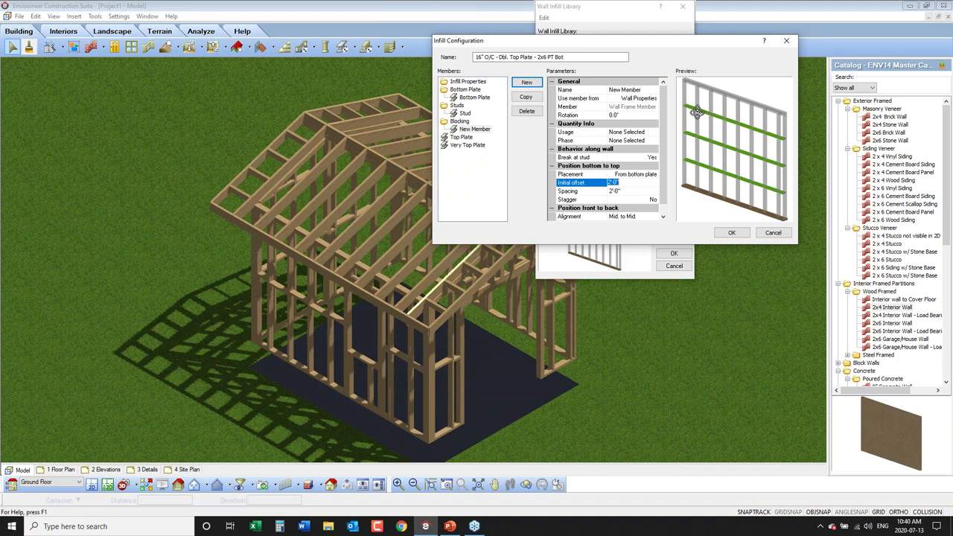
pyautogui.click(947, 152)
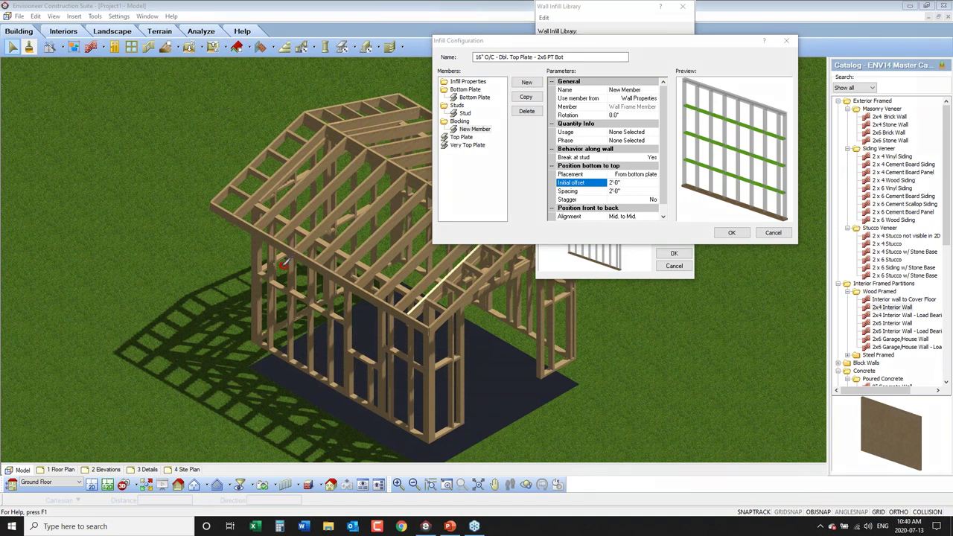
pyautogui.moveTo(286, 261); pyautogui.dragTo(286, 332)
pyautogui.moveTo(306, 269); pyautogui.dragTo(308, 353)
pyautogui.moveTo(276, 248); pyautogui.dragTo(339, 282)
pyautogui.moveTo(261, 258); pyautogui.dragTo(348, 296)
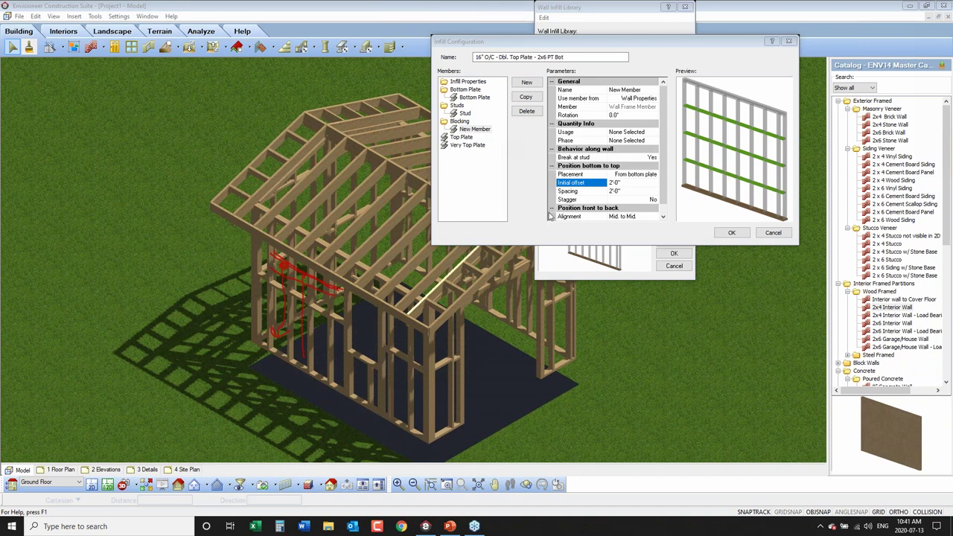
pyautogui.press('e')
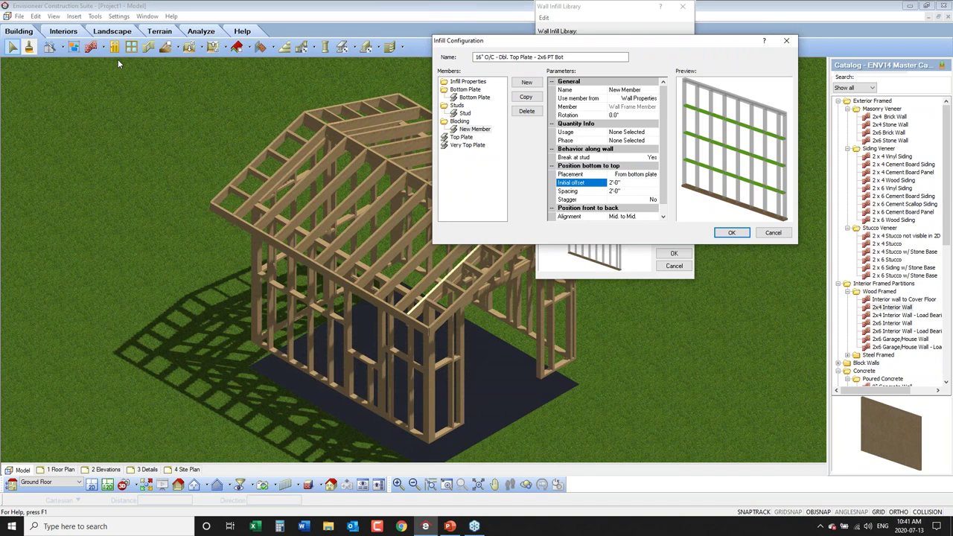
# Step: Discard the infill configuration edits and assign 16" O/C - Dbl. Top Plate - 2x6 PT Bot as the Ground Floor's infill
pyautogui.click(772, 234)
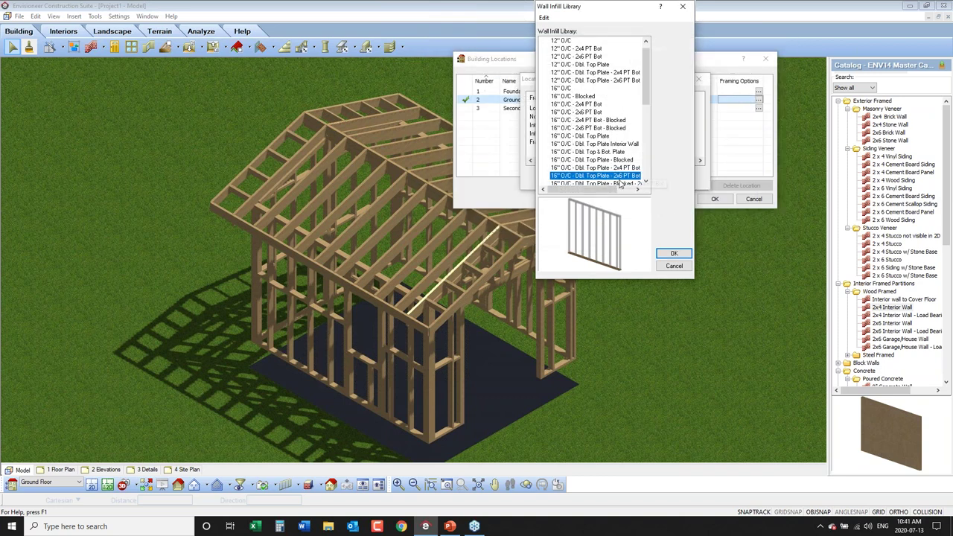
pyautogui.click(674, 254)
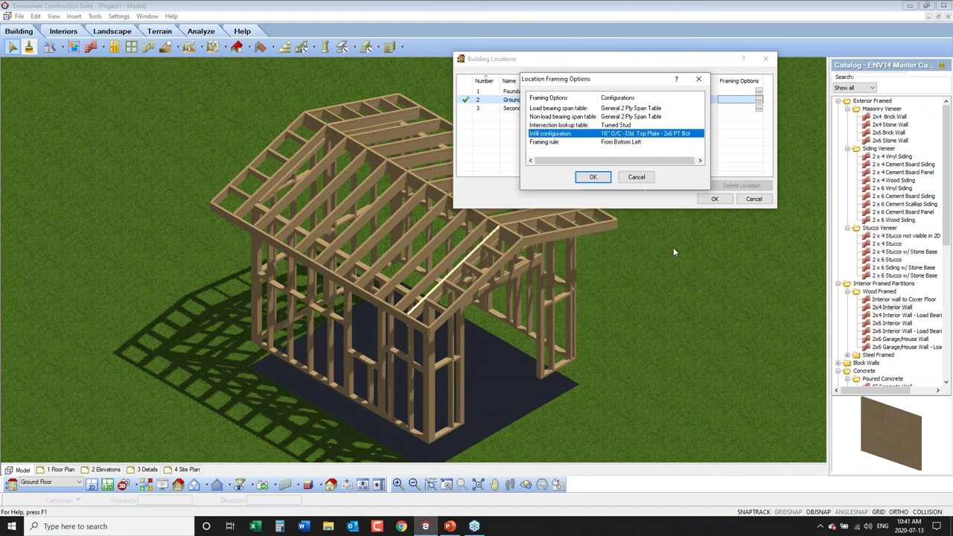
# Step: Open the General 2 Ply Span Table from the load bearing span table library and examine its 3'-0" span header
pyautogui.click(589, 109)
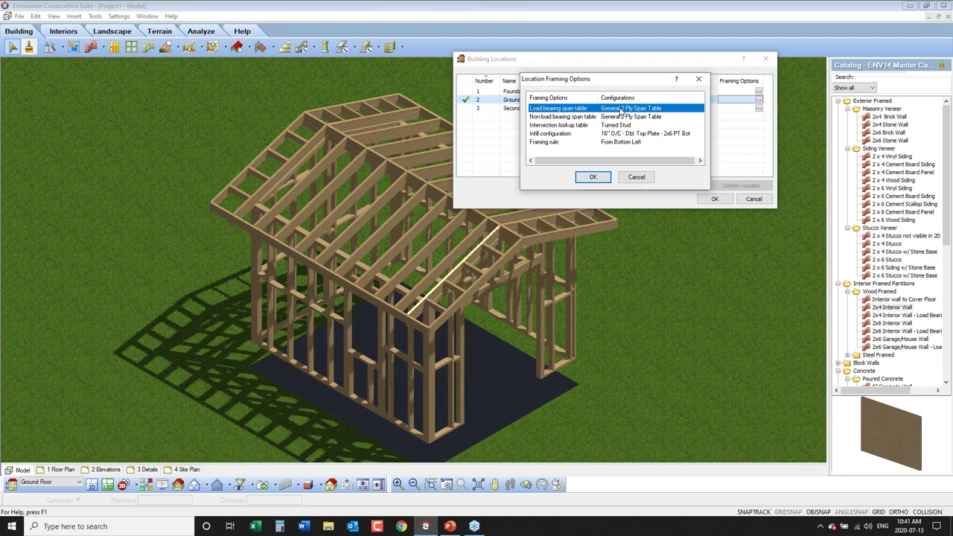
pyautogui.doubleClick(617, 111)
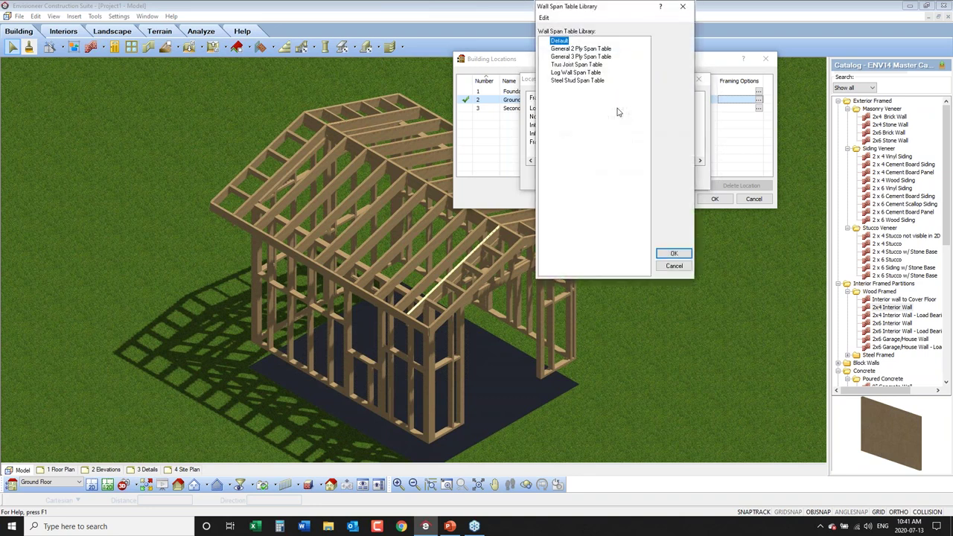
pyautogui.doubleClick(589, 52)
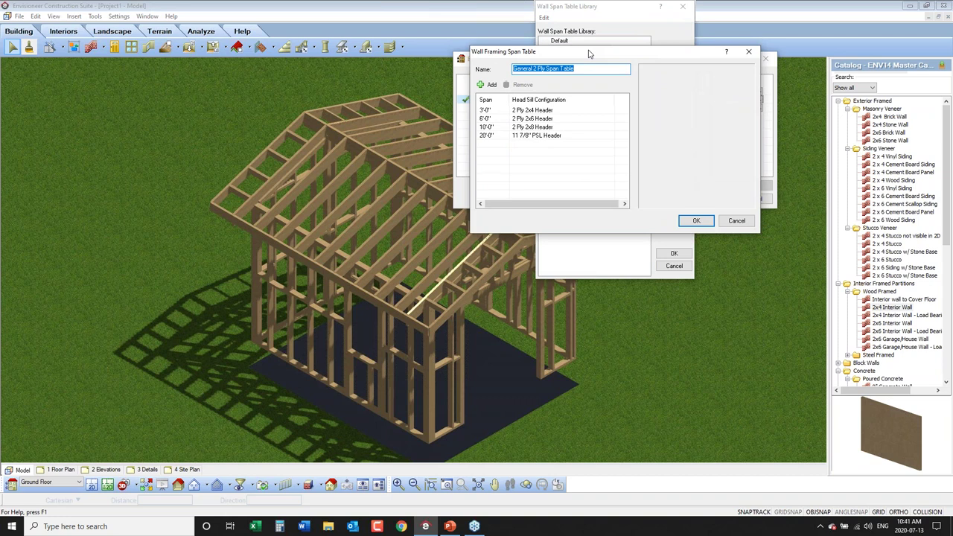
pyautogui.click(505, 112)
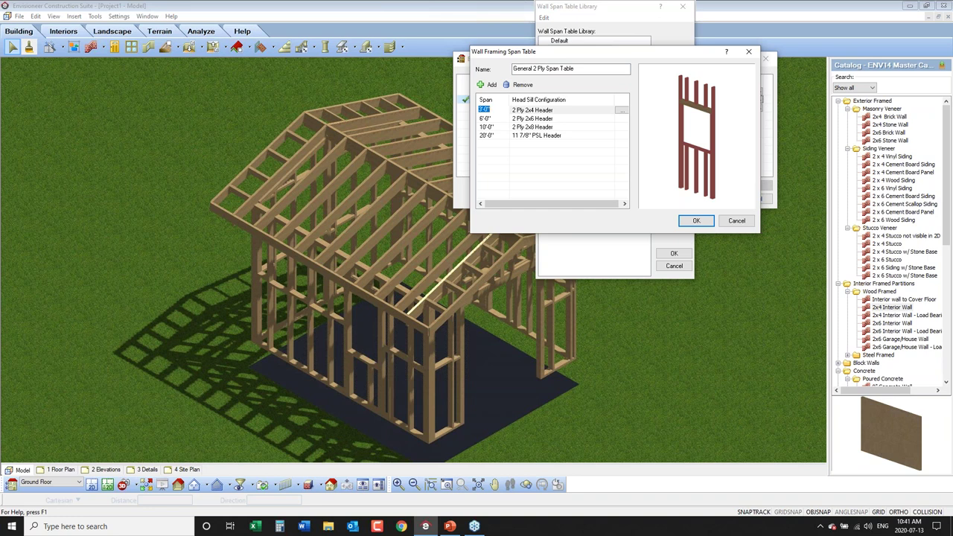
pyautogui.click(946, 137)
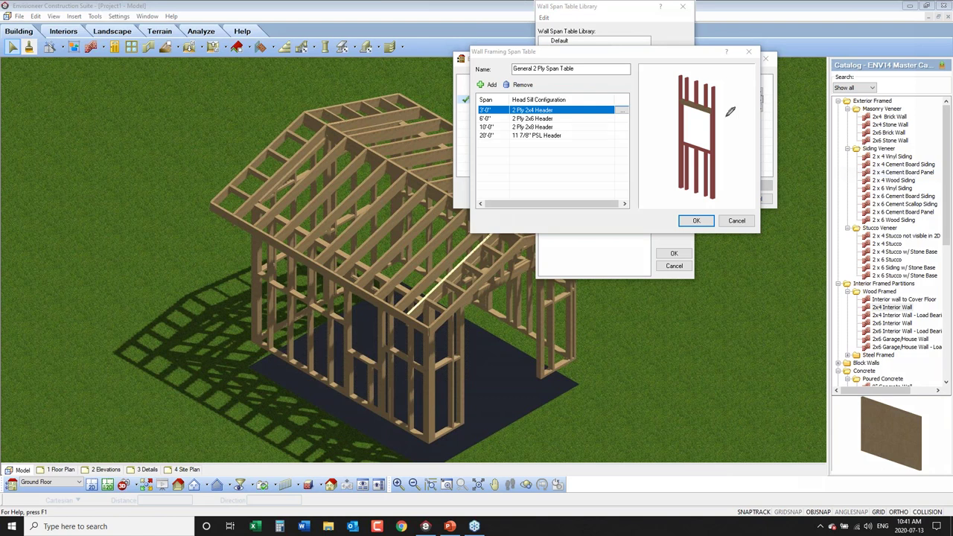
pyautogui.moveTo(708, 104)
pyautogui.mouseDown()
pyautogui.moveTo(763, 112)
pyautogui.moveTo(757, 103)
pyautogui.moveTo(773, 108)
pyautogui.moveTo(776, 96)
pyautogui.moveTo(801, 106)
pyautogui.mouseUp()
pyautogui.moveTo(699, 146)
pyautogui.mouseDown()
pyautogui.moveTo(730, 138)
pyautogui.moveTo(683, 142)
pyautogui.moveTo(714, 151)
pyautogui.moveTo(690, 142)
pyautogui.moveTo(728, 123)
pyautogui.moveTo(712, 120)
pyautogui.moveTo(733, 122)
pyautogui.moveTo(661, 116)
pyautogui.mouseUp()
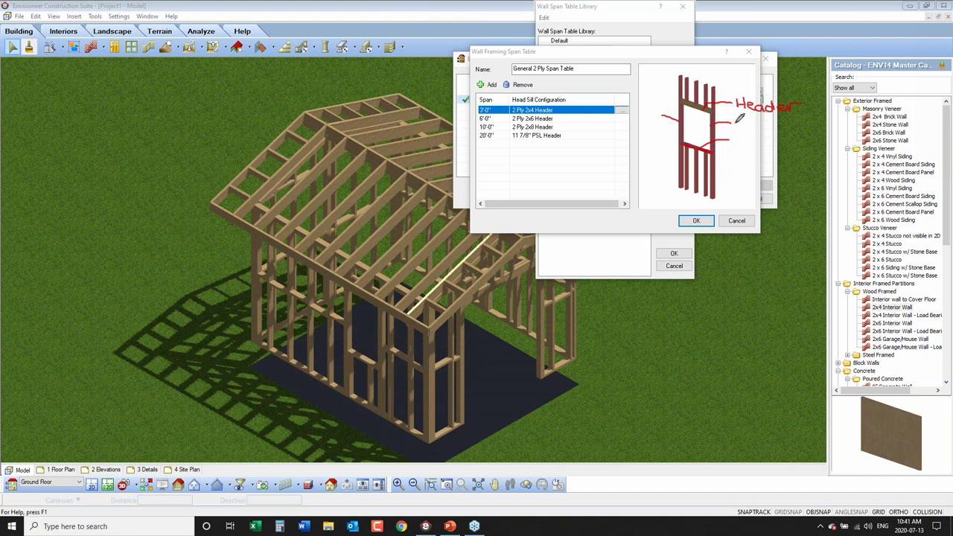
pyautogui.moveTo(740, 123); pyautogui.dragTo(754, 125)
pyautogui.moveTo(646, 108)
pyautogui.mouseDown()
pyautogui.moveTo(670, 109)
pyautogui.moveTo(667, 131)
pyautogui.mouseUp()
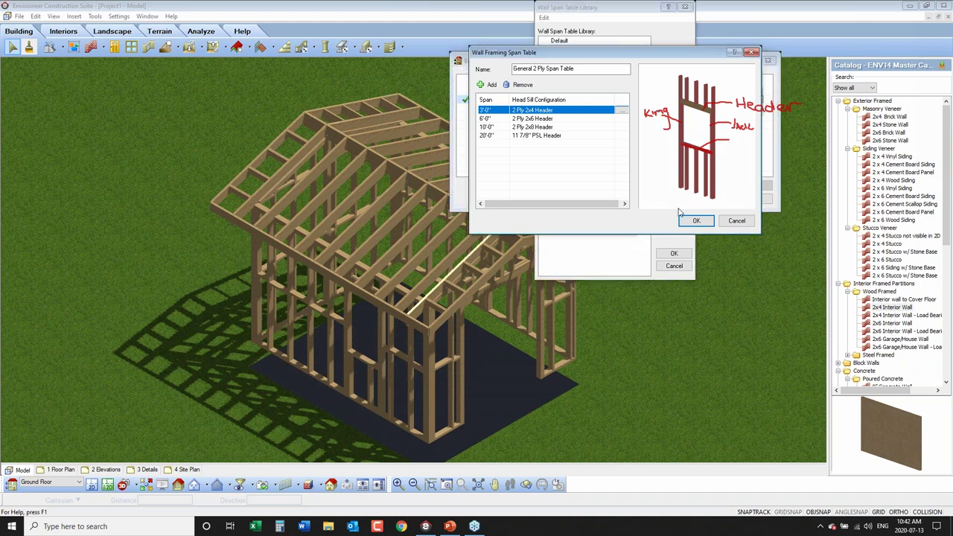
pyautogui.press('e')
pyautogui.press('Escape')
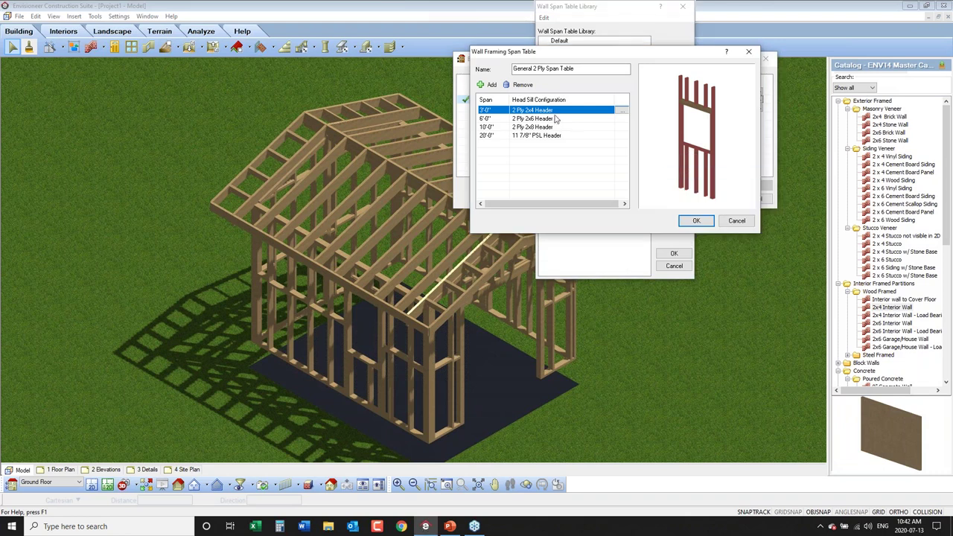
# Step: Open the 2 Ply 2x4 Header configuration for the 3'-0" span and examine its right and left king and jack studs
pyautogui.click(622, 110)
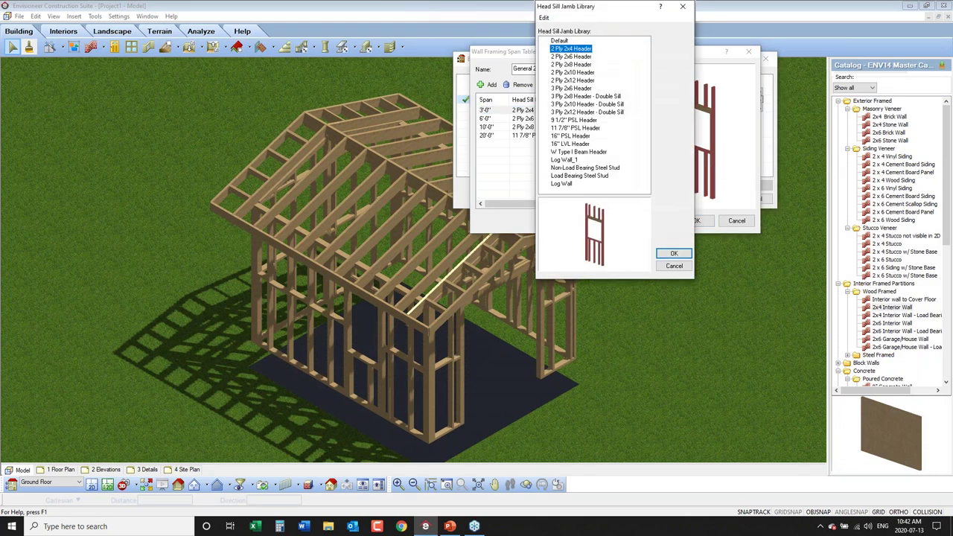
pyautogui.doubleClick(572, 50)
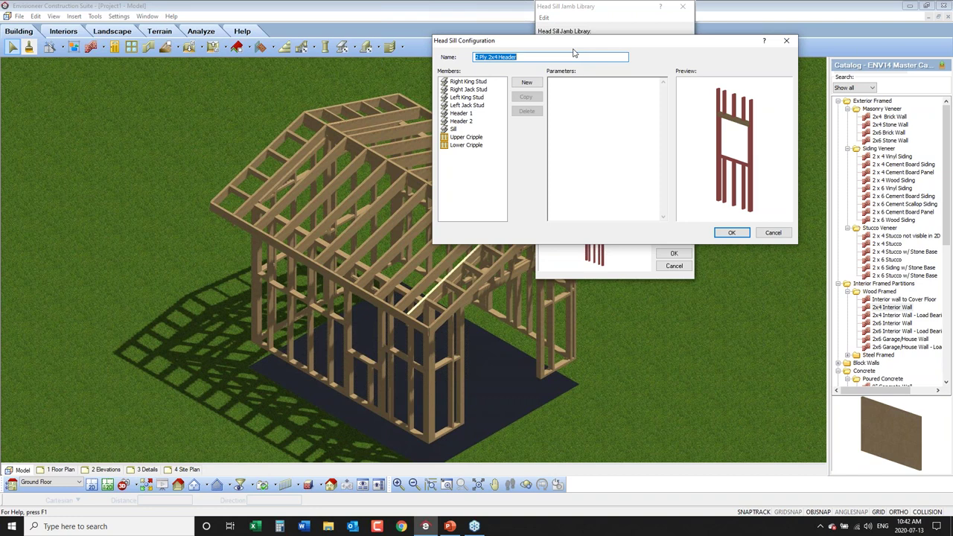
pyautogui.click(476, 84)
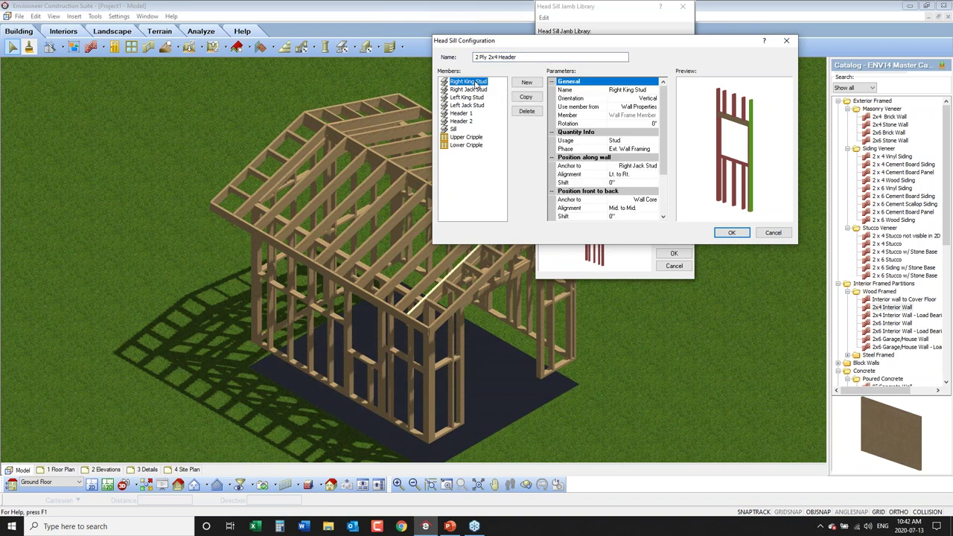
pyautogui.moveTo(733, 131); pyautogui.dragTo(747, 128)
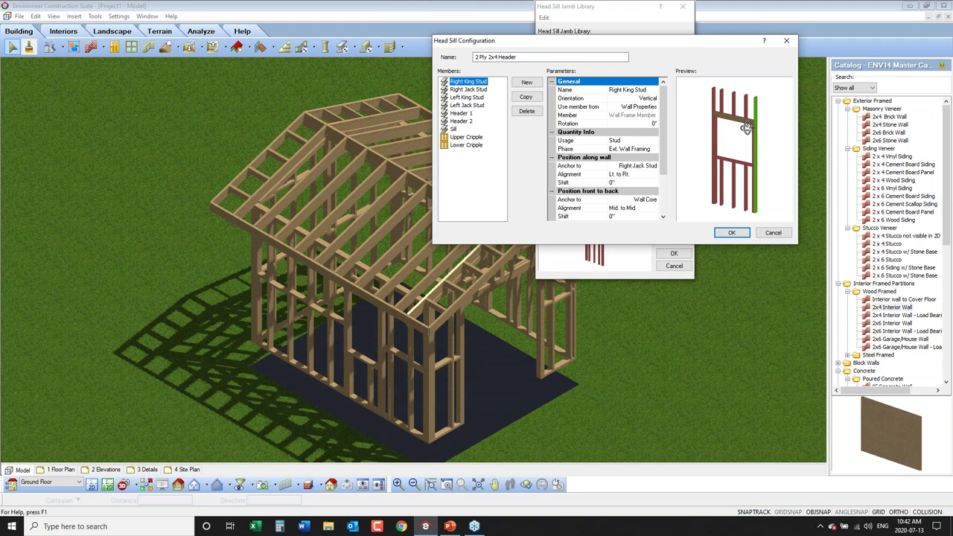
pyautogui.click(476, 90)
pyautogui.moveTo(730, 165); pyautogui.dragTo(776, 157)
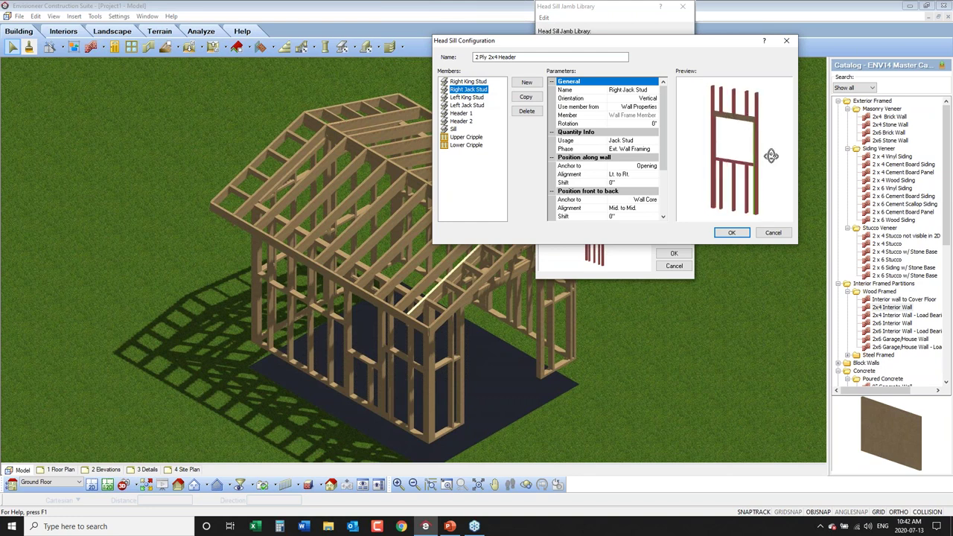
pyautogui.click(477, 98)
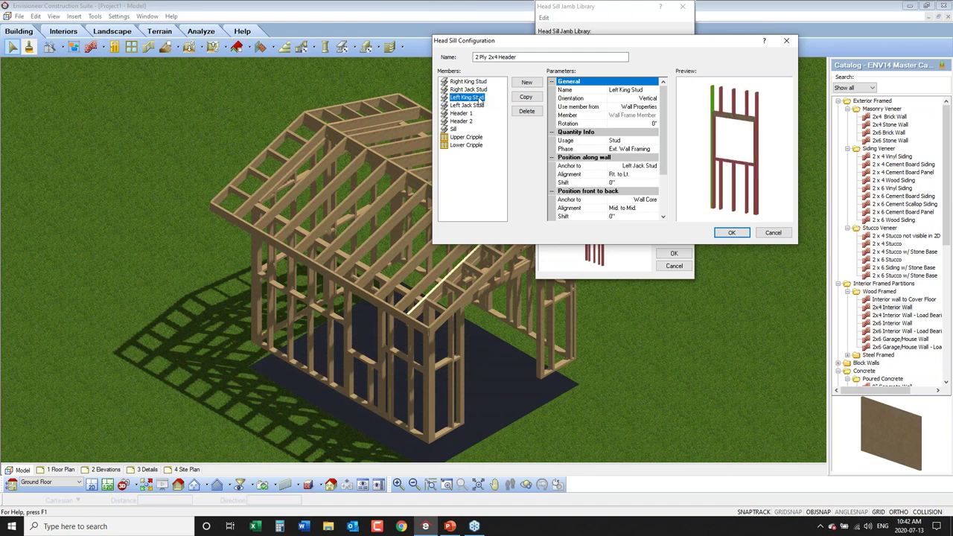
pyautogui.click(481, 107)
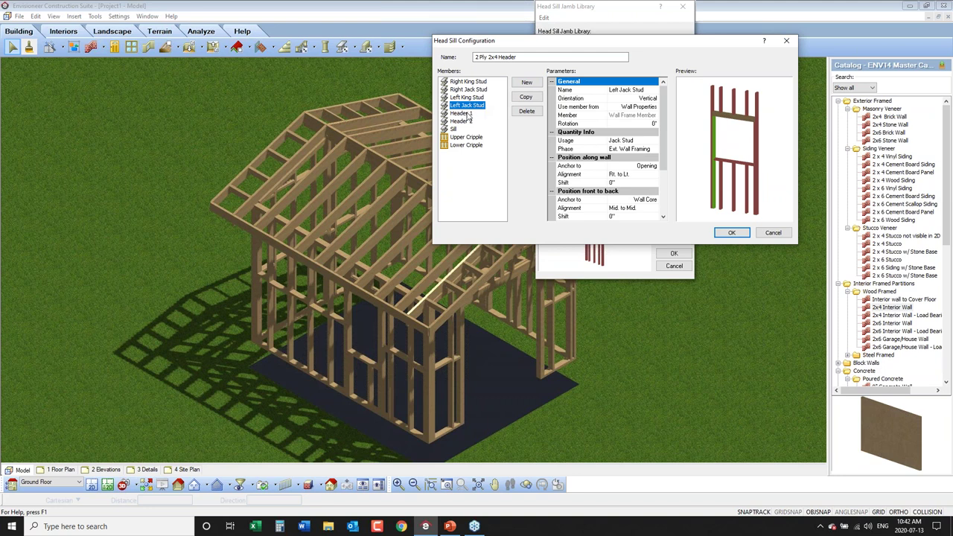
# Step: Examine the header, sill, upper and lower cripple settings, and compare the member sources of the header and the king and jack studs
pyautogui.click(467, 113)
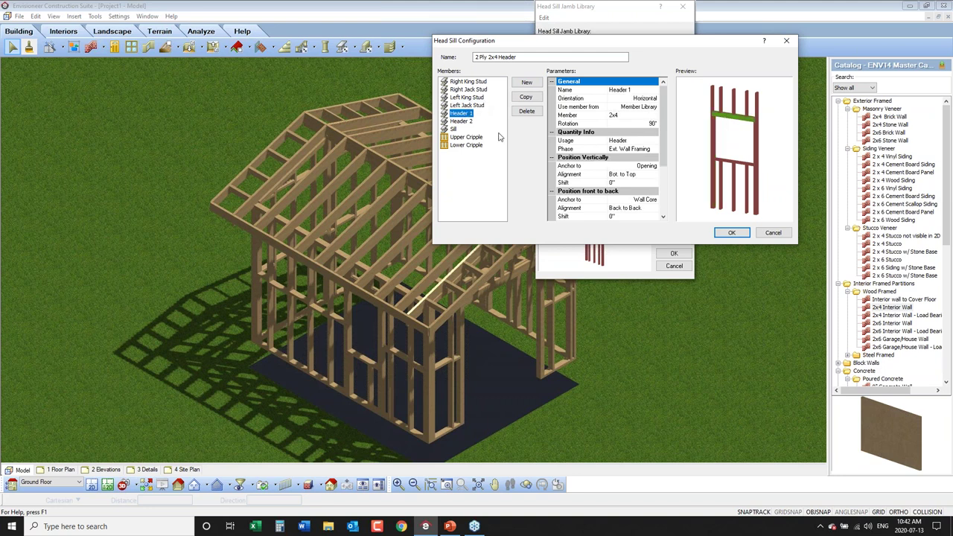
pyautogui.click(453, 129)
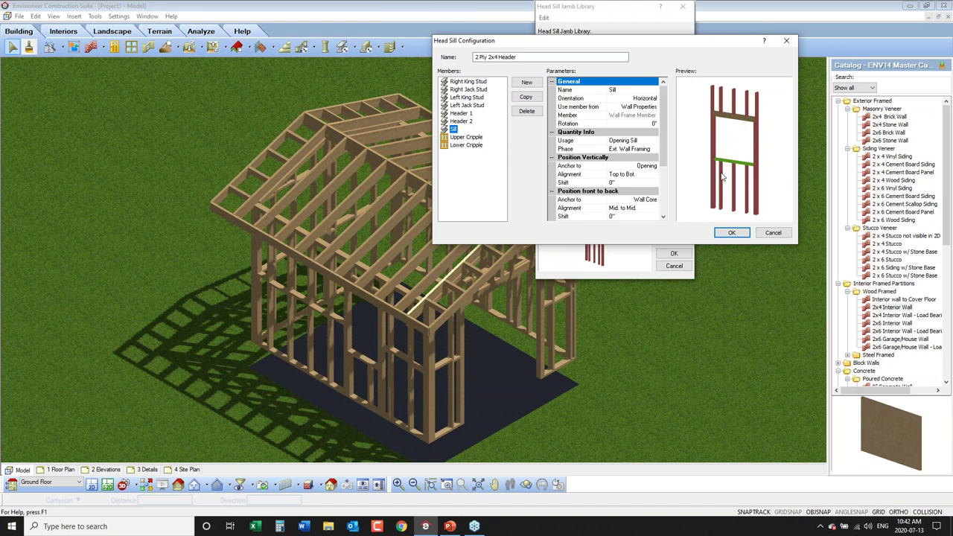
pyautogui.click(477, 138)
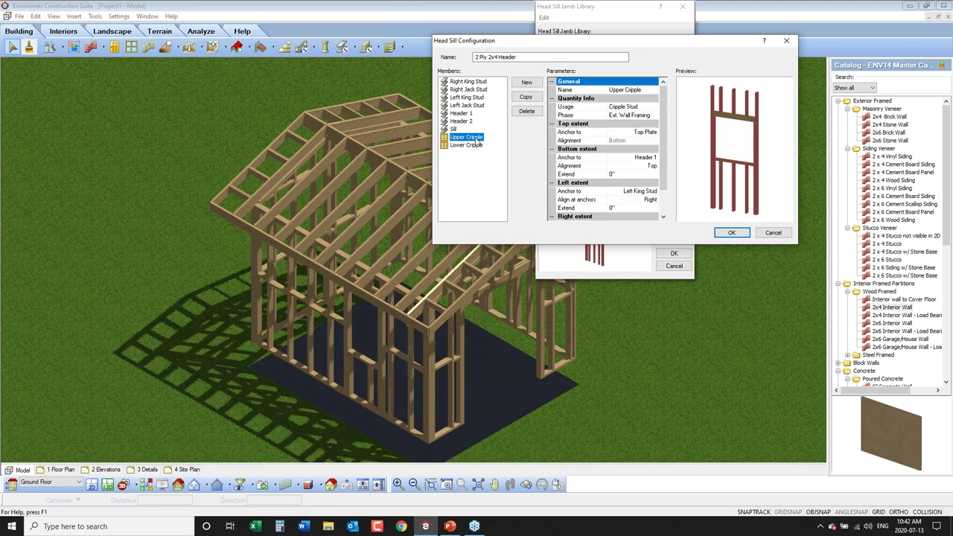
pyautogui.click(475, 147)
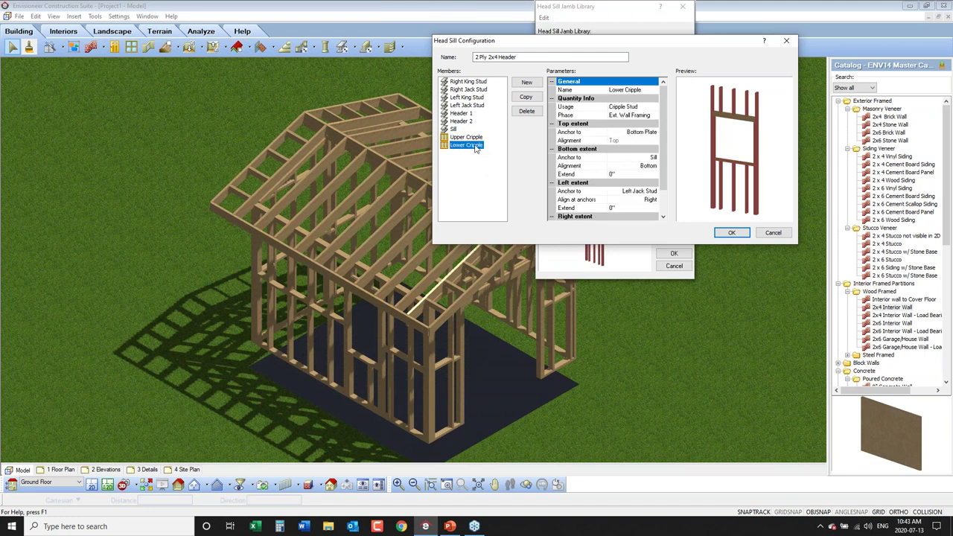
pyautogui.click(463, 114)
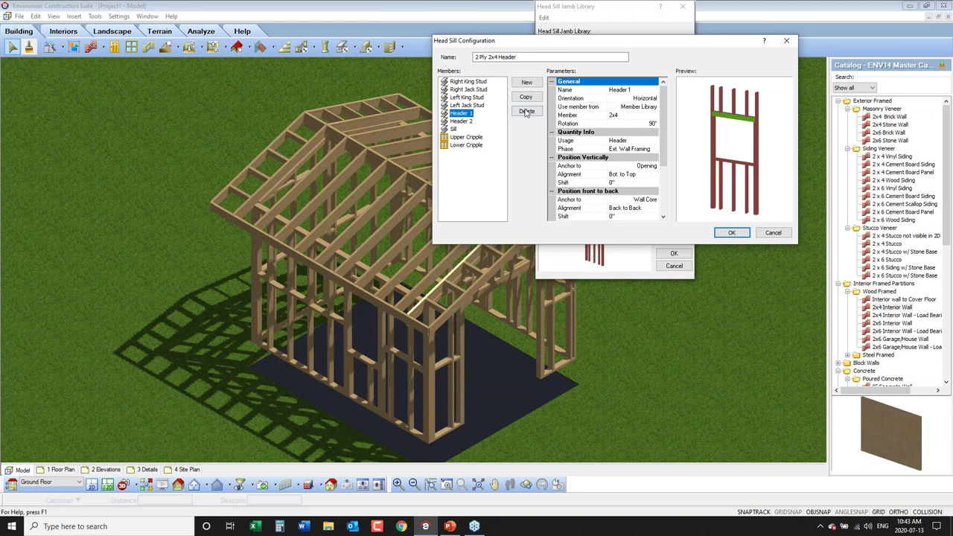
pyautogui.click(476, 97)
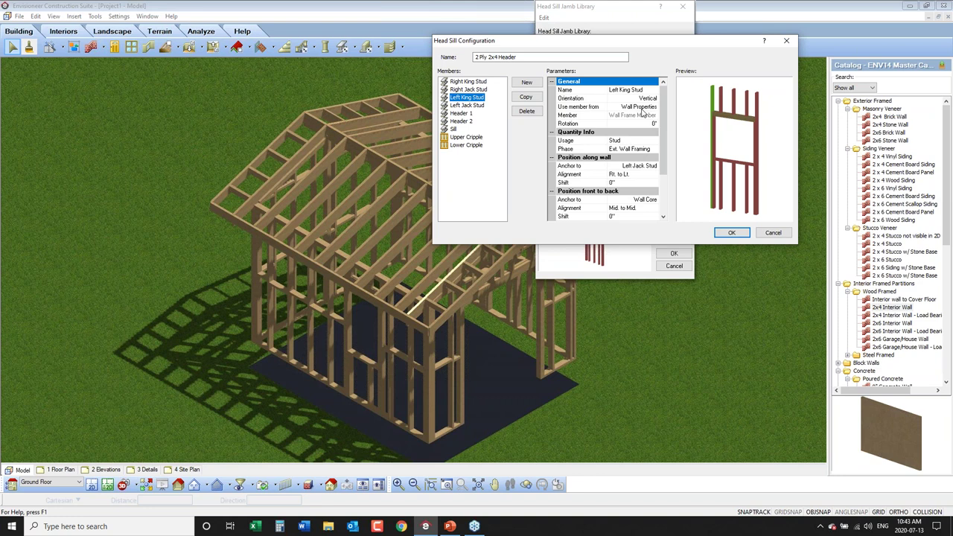
pyautogui.click(481, 89)
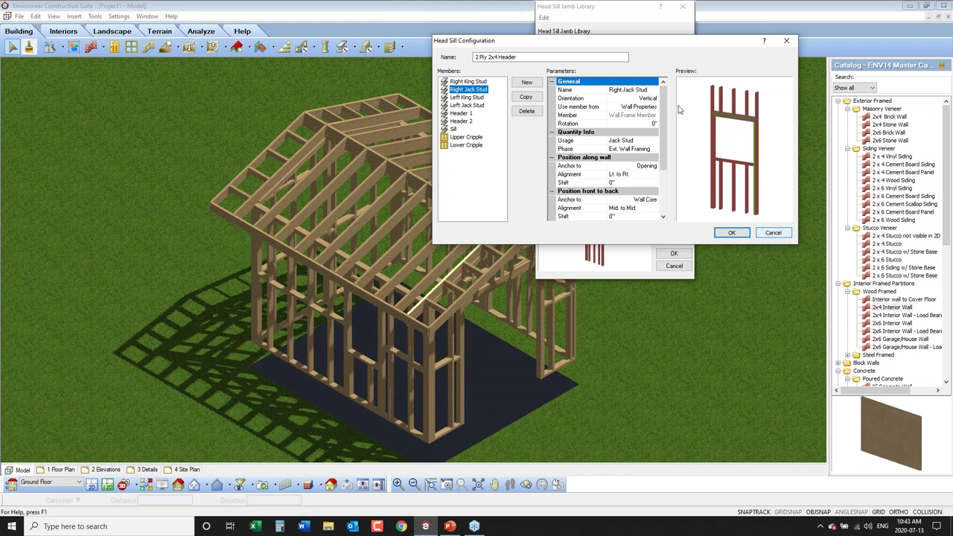
# Step: Accept the header configuration and span table, and apply the Ground Floor framing options to the building locations
pyautogui.click(732, 234)
pyautogui.click(686, 254)
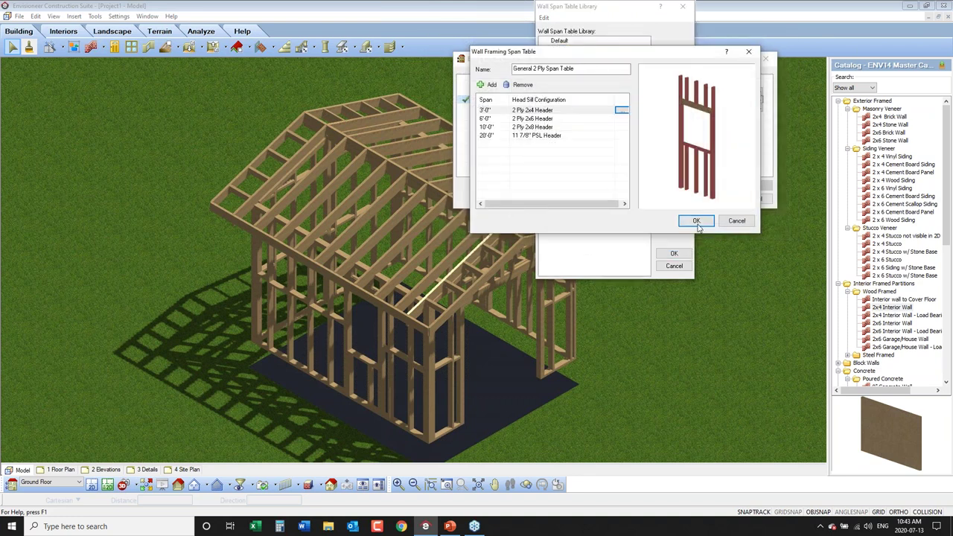
pyautogui.click(693, 221)
pyautogui.click(685, 253)
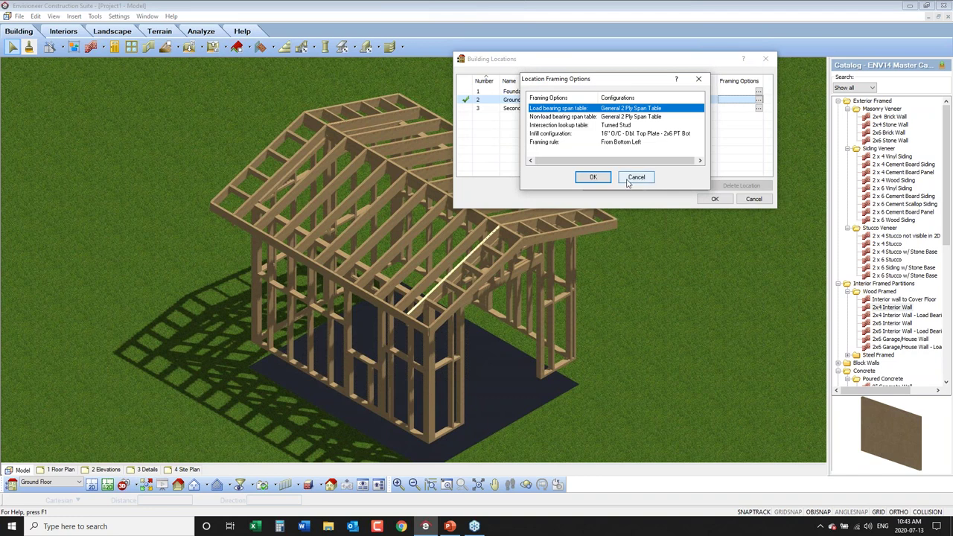
pyautogui.click(605, 179)
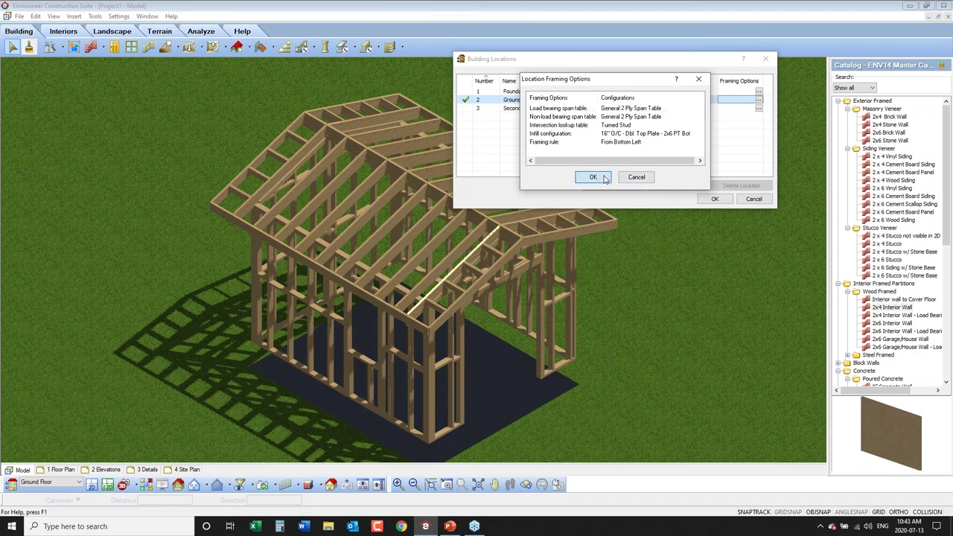
pyautogui.click(714, 199)
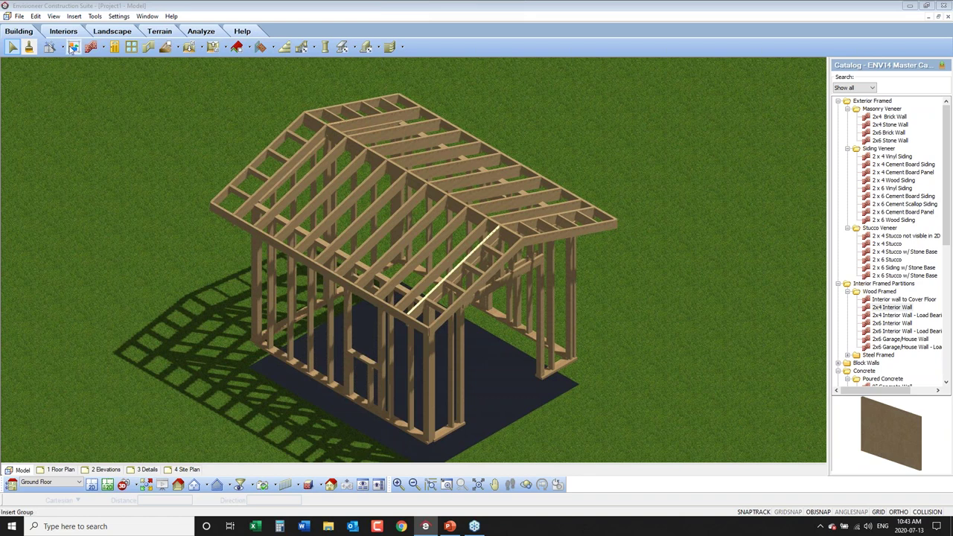
# Step: Switch the model from framing to its finished display, and show the Ground Floor in 2D plan with the right side wall selected
pyautogui.click(54, 17)
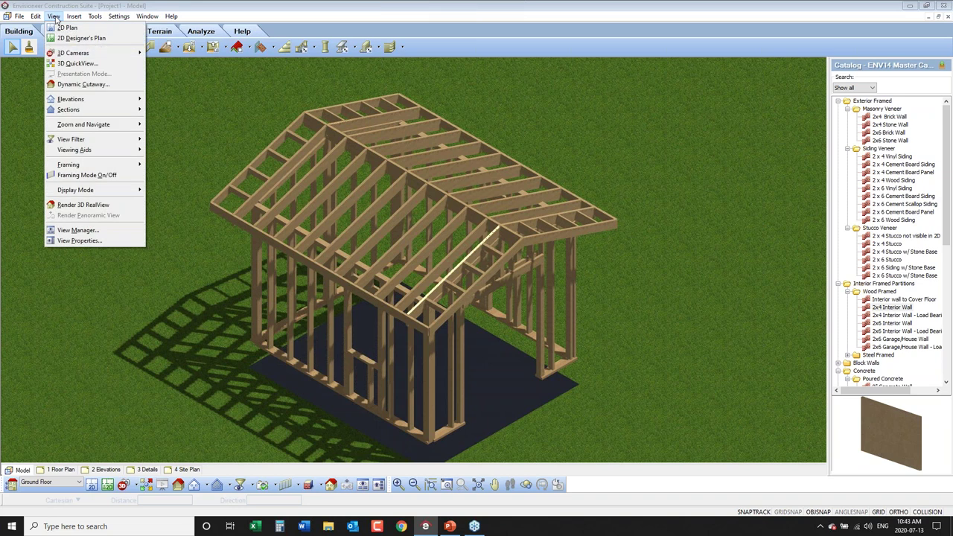
pyautogui.moveTo(88, 165)
pyautogui.click(173, 176)
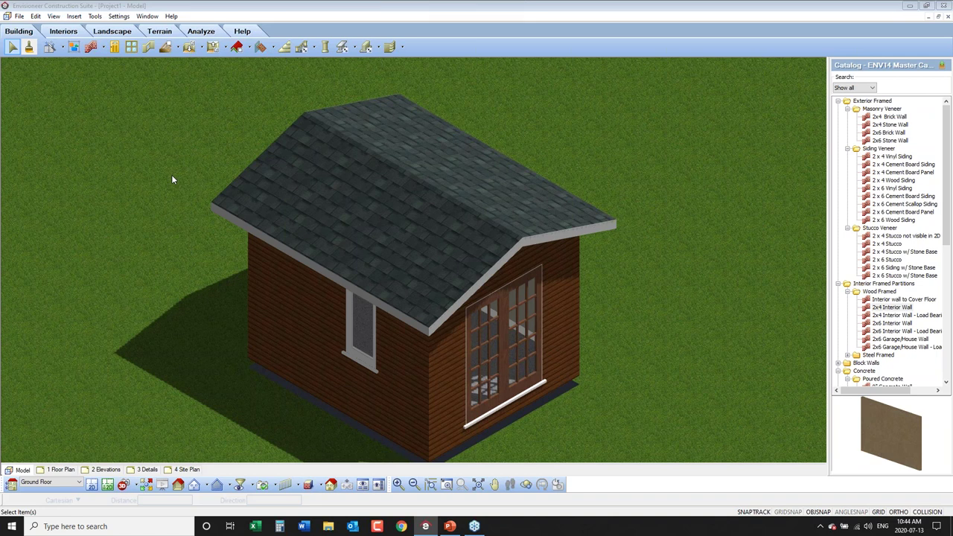
pyautogui.click(91, 484)
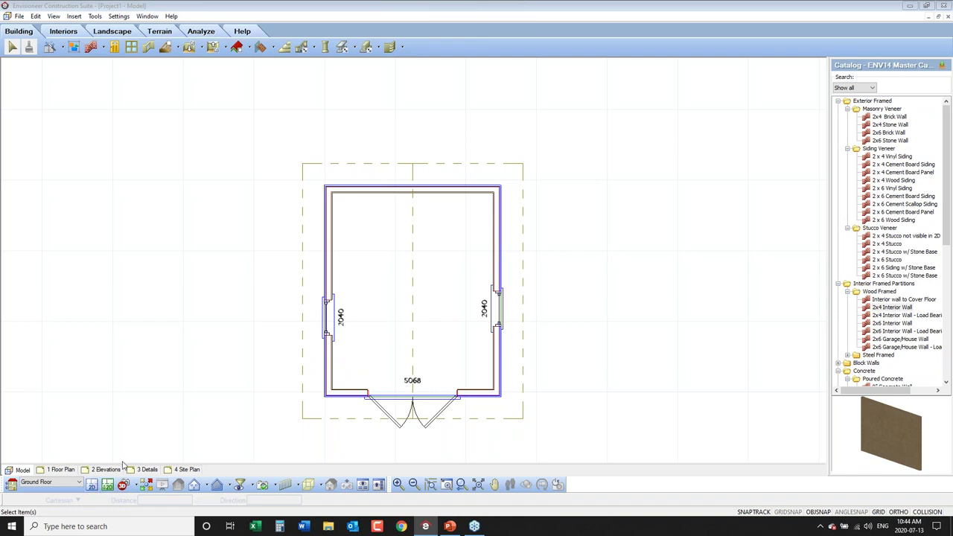
pyautogui.click(499, 277)
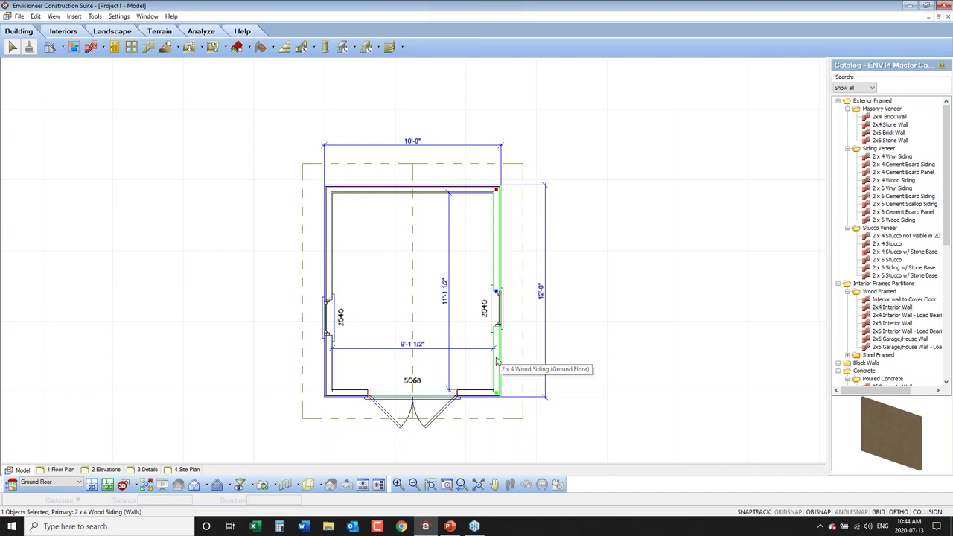
# Step: Start a 2 x 4 Wood Siding wall on the right side wall, offset 2'-0" from the shed's rear corner
pyautogui.click(90, 48)
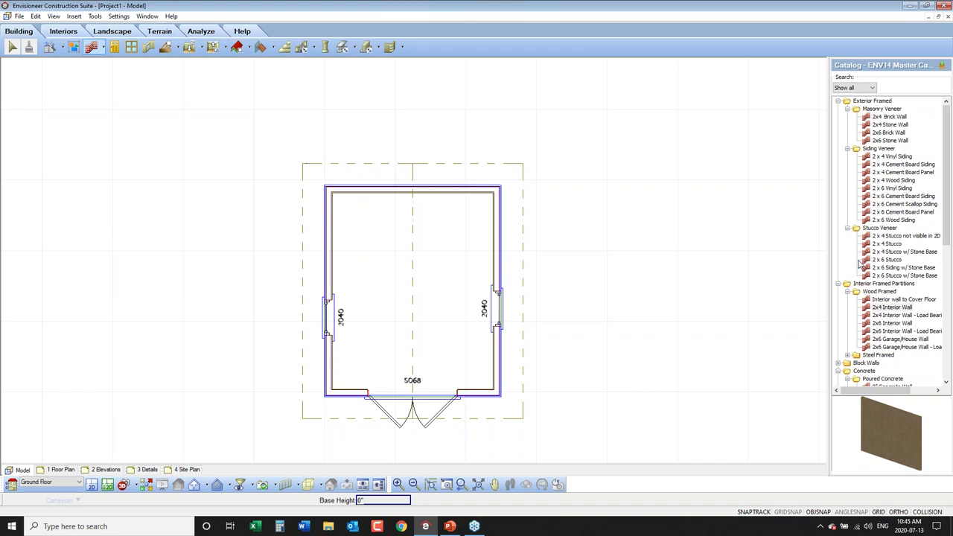
pyautogui.click(882, 182)
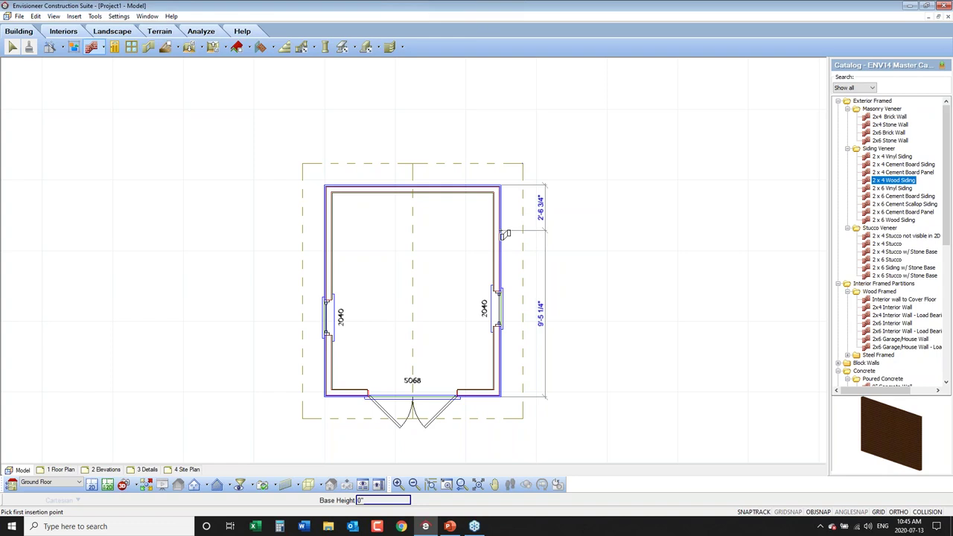
pyautogui.rightClick(576, 184)
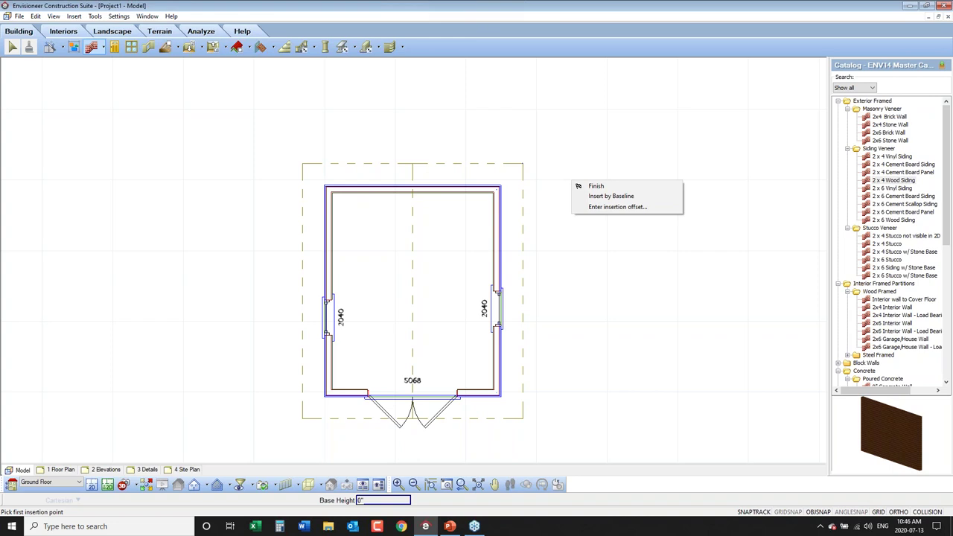
pyautogui.click(604, 207)
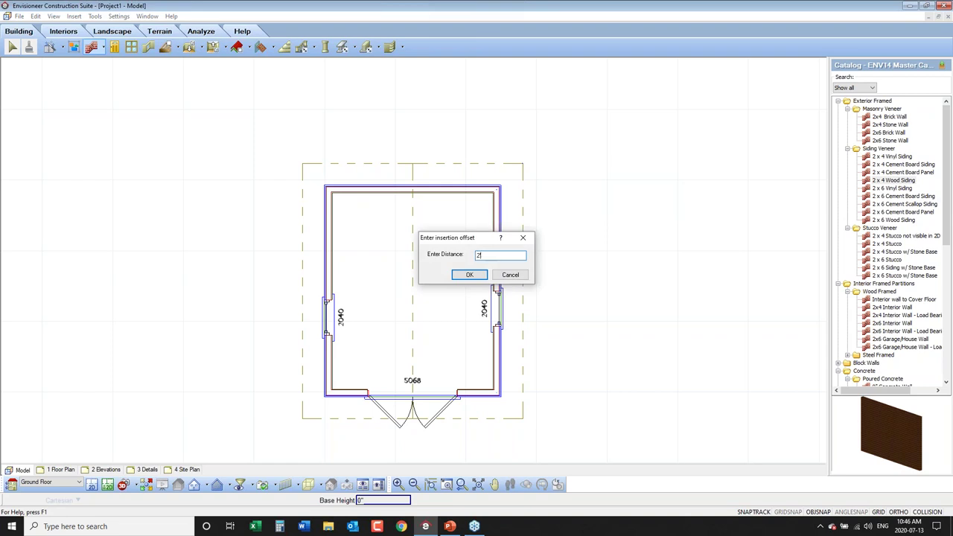
pyautogui.write('2\'0"')
pyautogui.click(468, 274)
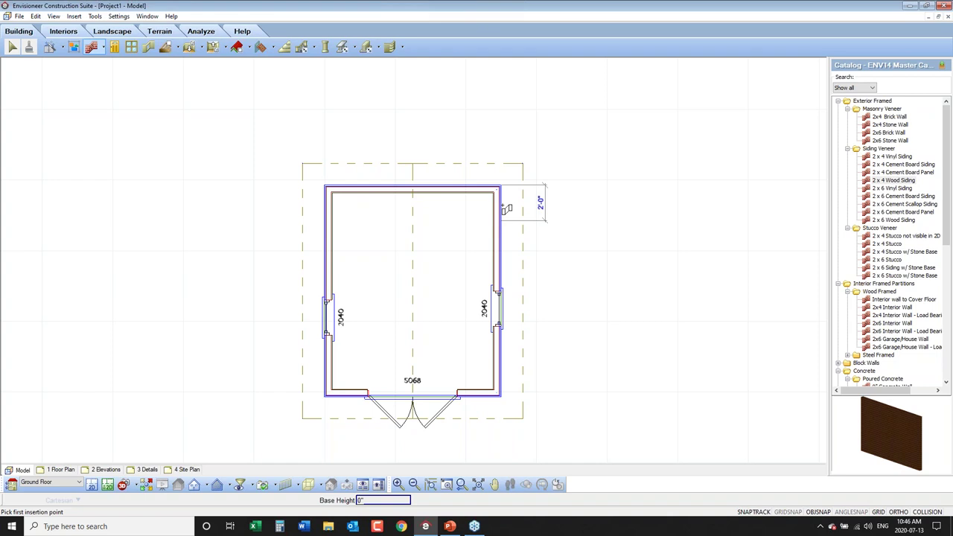
pyautogui.click(506, 209)
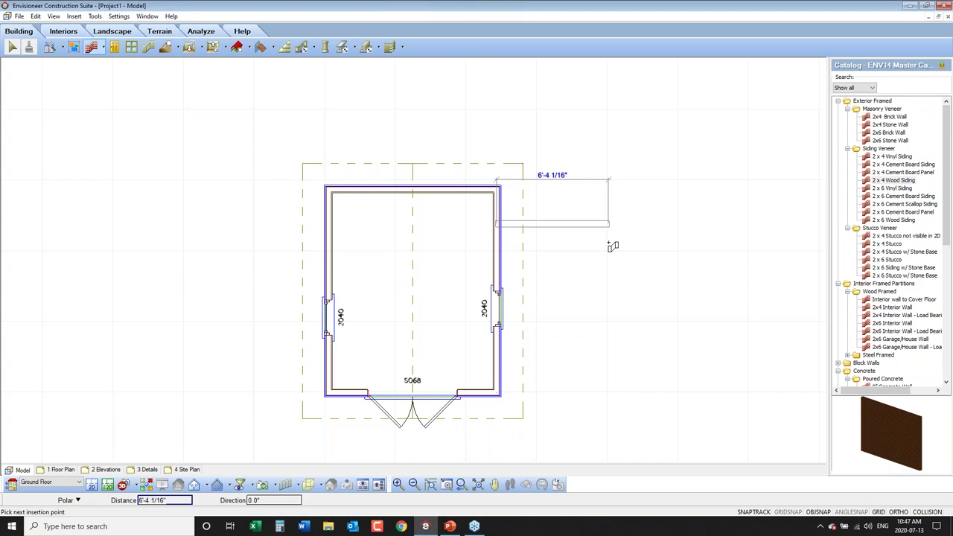
# Step: Place the first segment of the new wall 5'-0" long, running outward from the shed at 0.0°
pyautogui.press('BackSpace')
pyautogui.write('5')
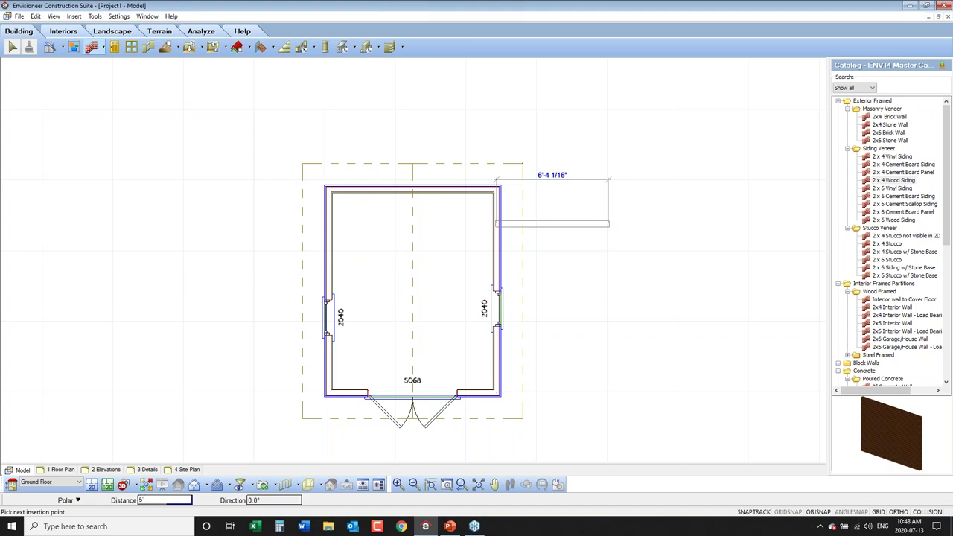
pyautogui.press('Tab')
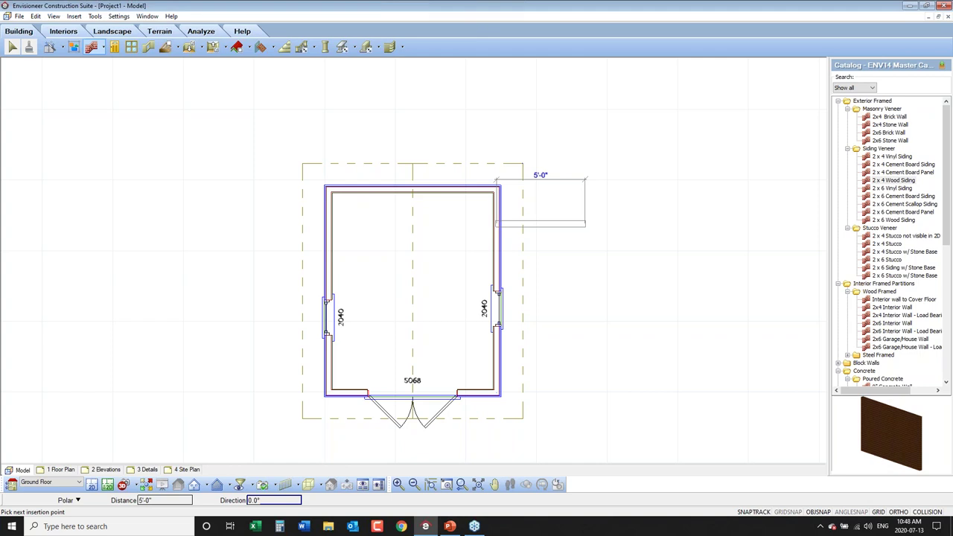
pyautogui.click(585, 222)
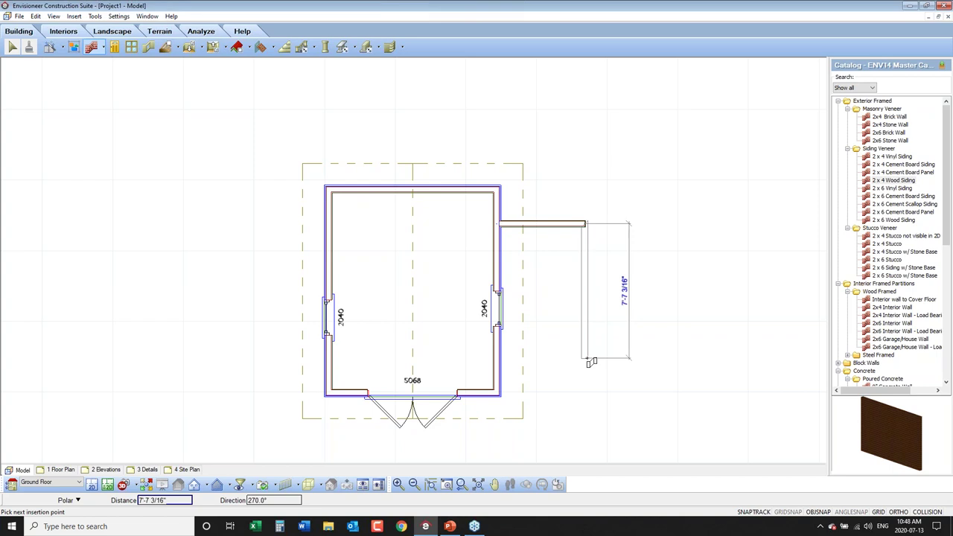
# Step: Place the second bump-out wall segment 7'-0" long at 270.0°, parallel to the shed's right side wall
pyautogui.write("7'")
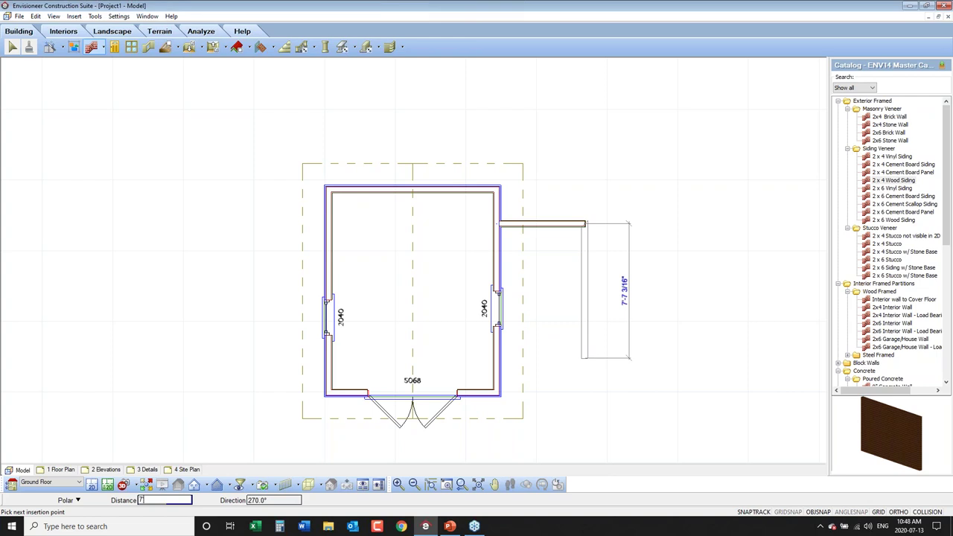
pyautogui.press('Tab')
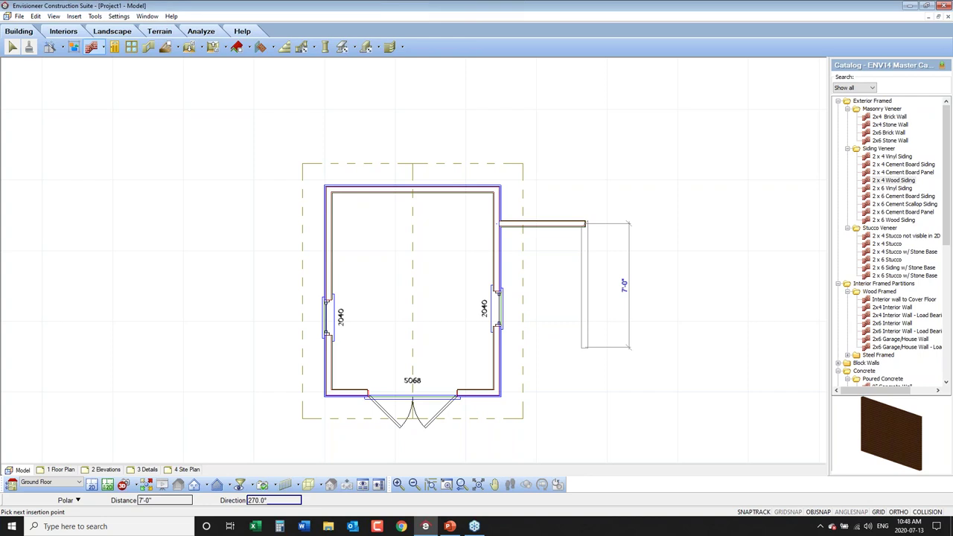
pyautogui.press('Return')
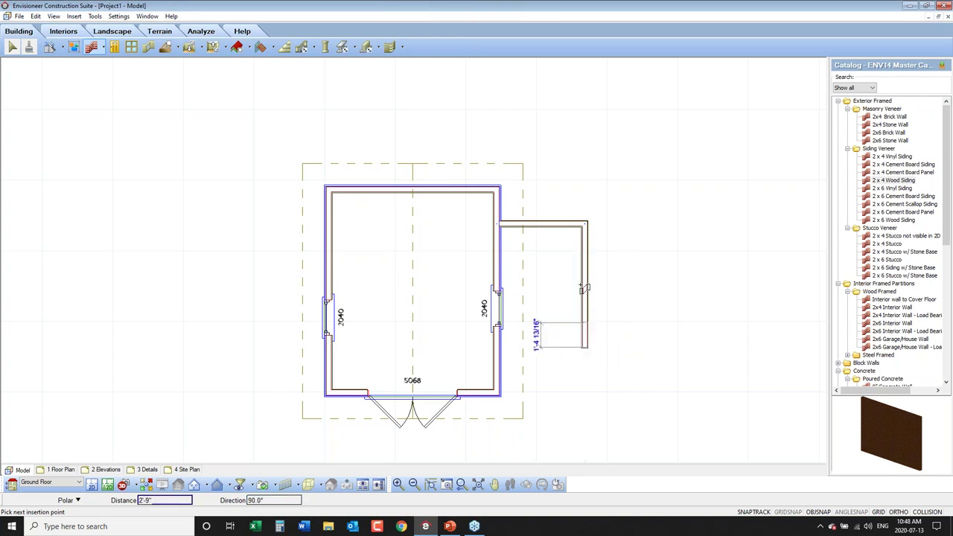
# Step: Close the bump-out with a 5'-0" segment at 180.0° back to the shed's right side wall, and finish inserting walls
pyautogui.click(540, 346)
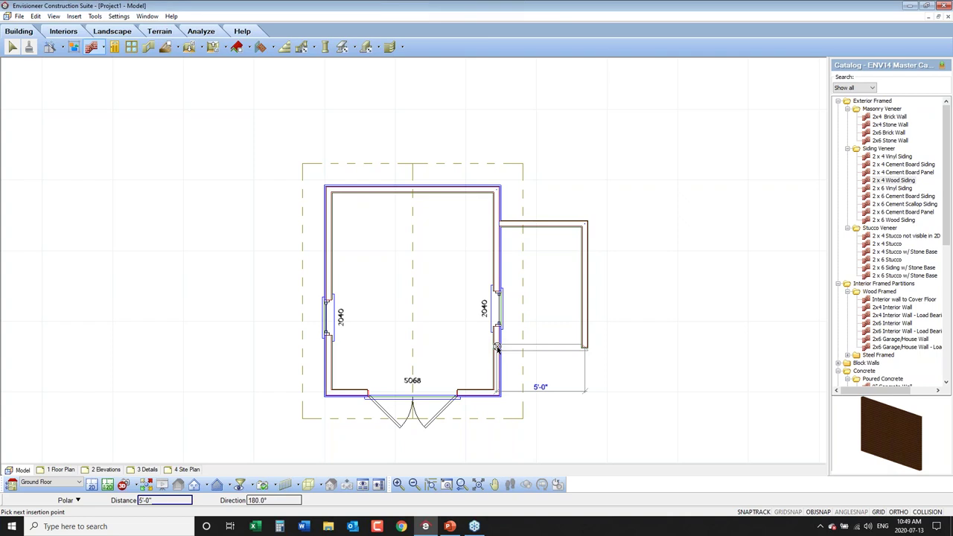
pyautogui.click(497, 348)
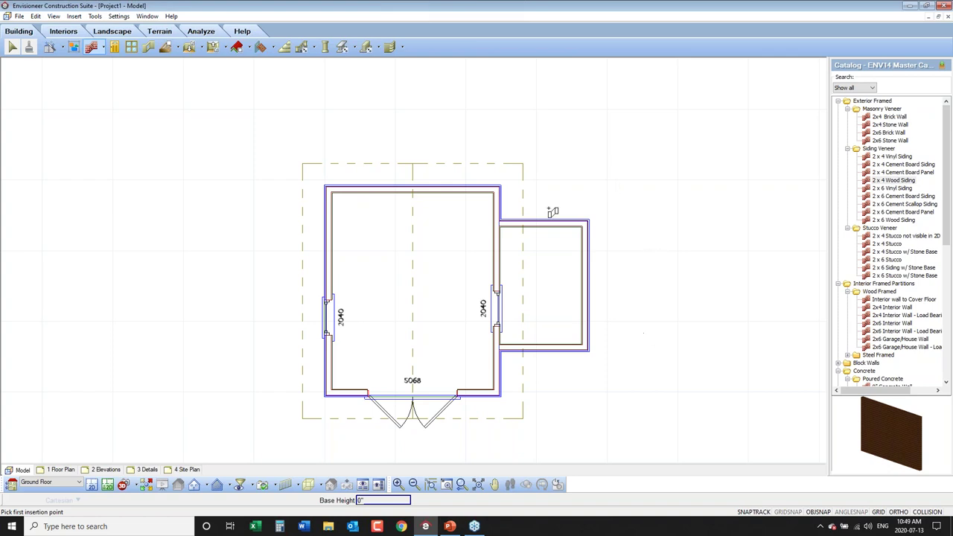
pyautogui.rightClick(636, 235)
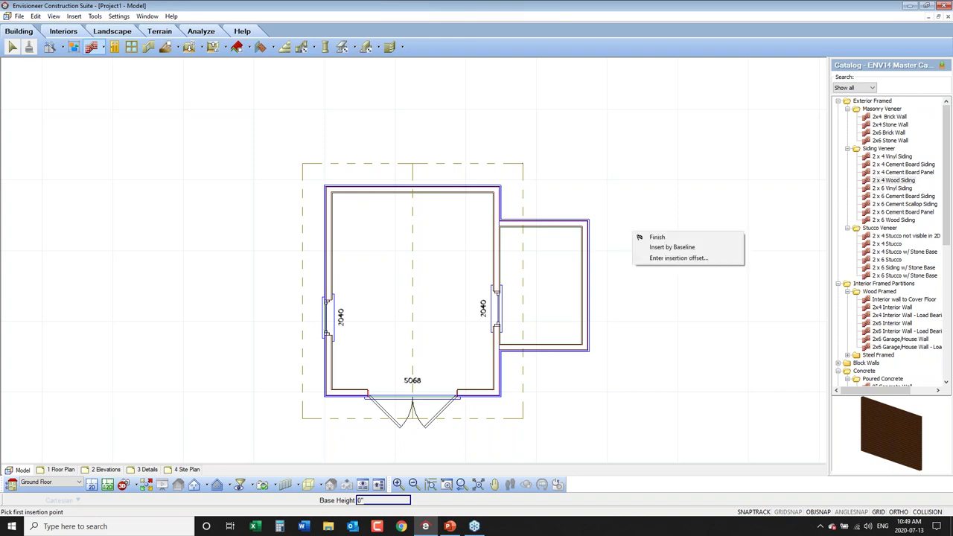
pyautogui.click(648, 237)
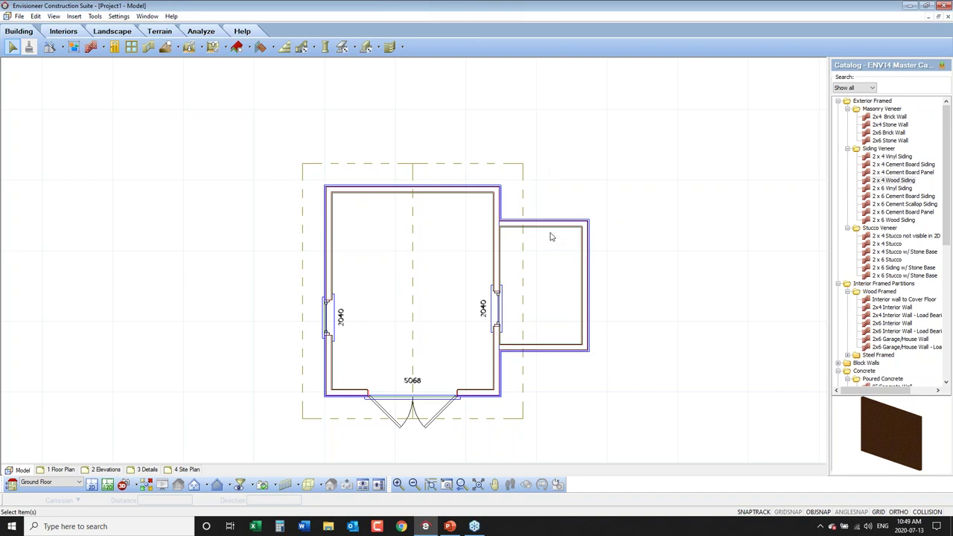
# Step: Select the shed's existing 4/12 slope shingle roof in the plan
pyautogui.click(523, 196)
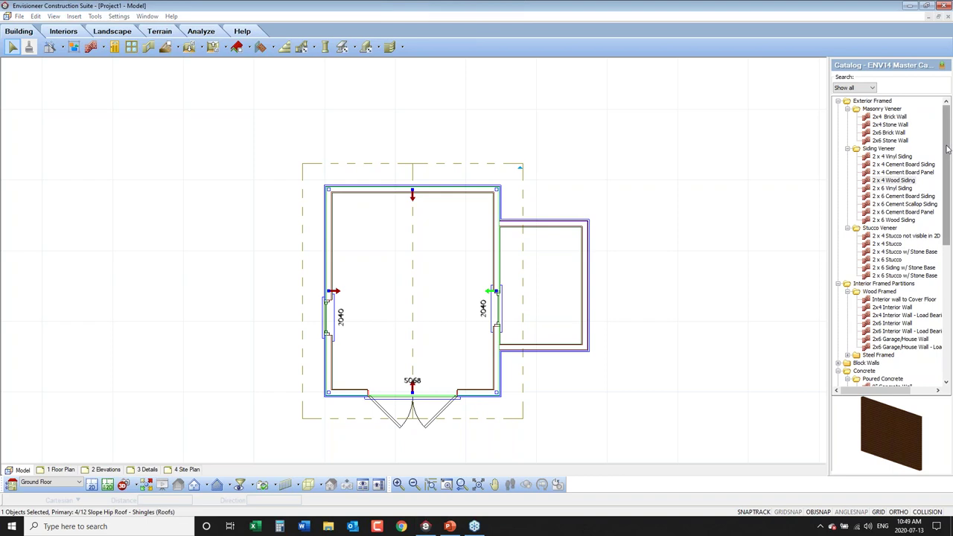
pyautogui.click(918, 184)
pyautogui.moveTo(333, 184)
pyautogui.mouseDown()
pyautogui.moveTo(492, 192)
pyautogui.moveTo(497, 226)
pyautogui.moveTo(588, 227)
pyautogui.moveTo(588, 348)
pyautogui.moveTo(496, 345)
pyautogui.moveTo(491, 396)
pyautogui.moveTo(327, 392)
pyautogui.moveTo(335, 176)
pyautogui.mouseUp()
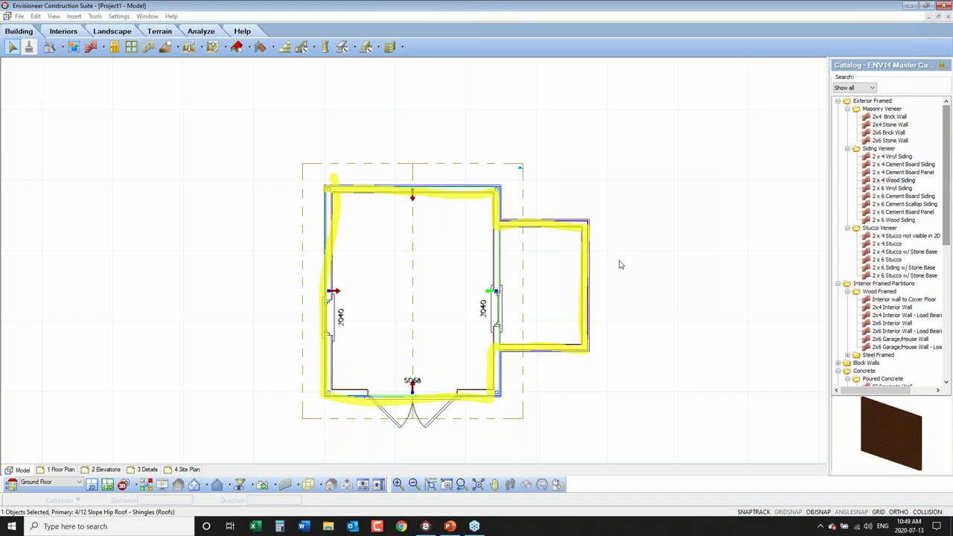
pyautogui.rightClick(616, 210)
pyautogui.press('Escape')
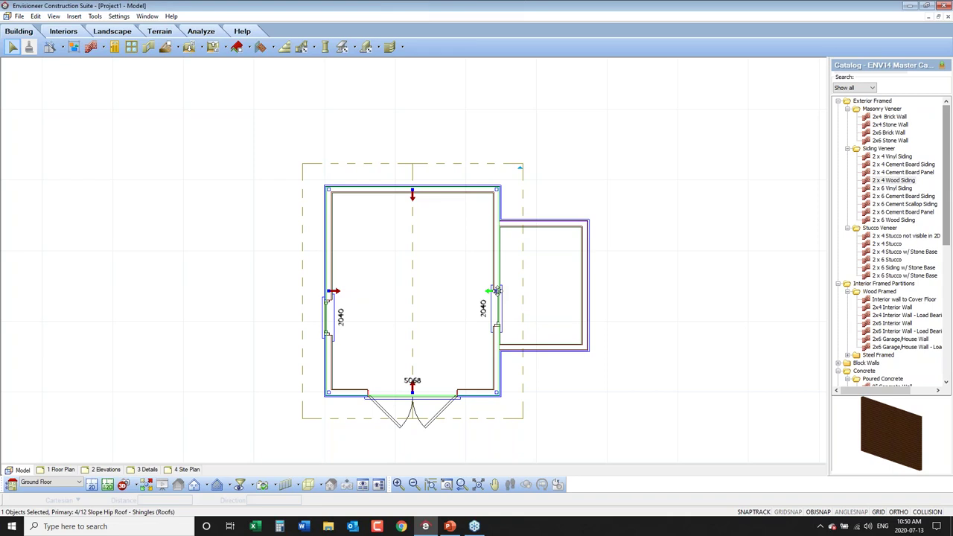
# Step: Try to stretch the main roof's edge beside the addition out to the addition's far wall, and inspect the roof in 3D
pyautogui.moveTo(496, 290); pyautogui.dragTo(585, 296)
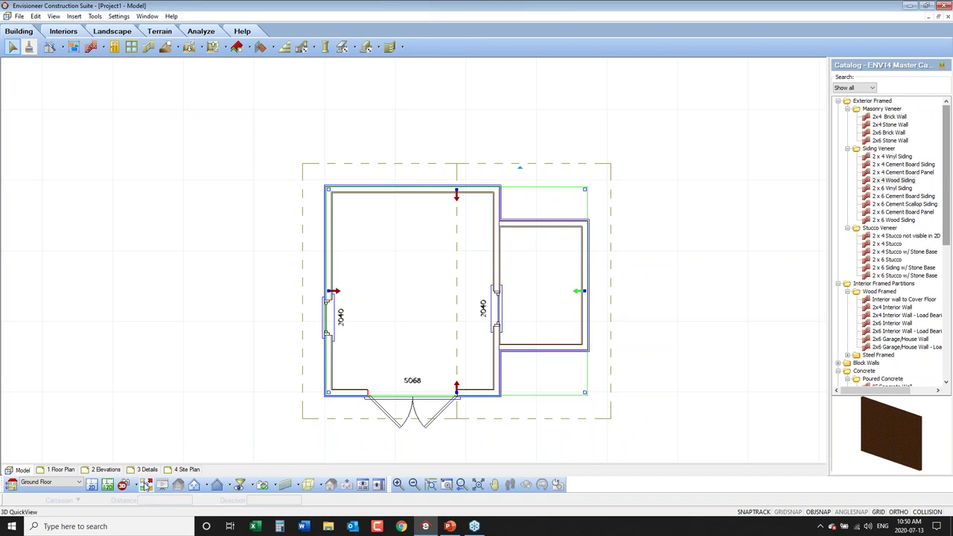
pyautogui.click(145, 485)
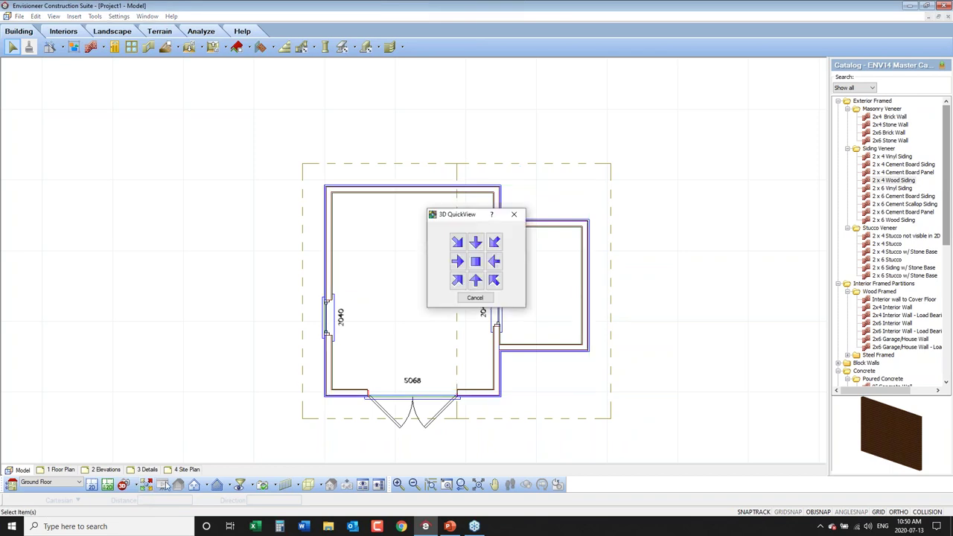
pyautogui.click(495, 281)
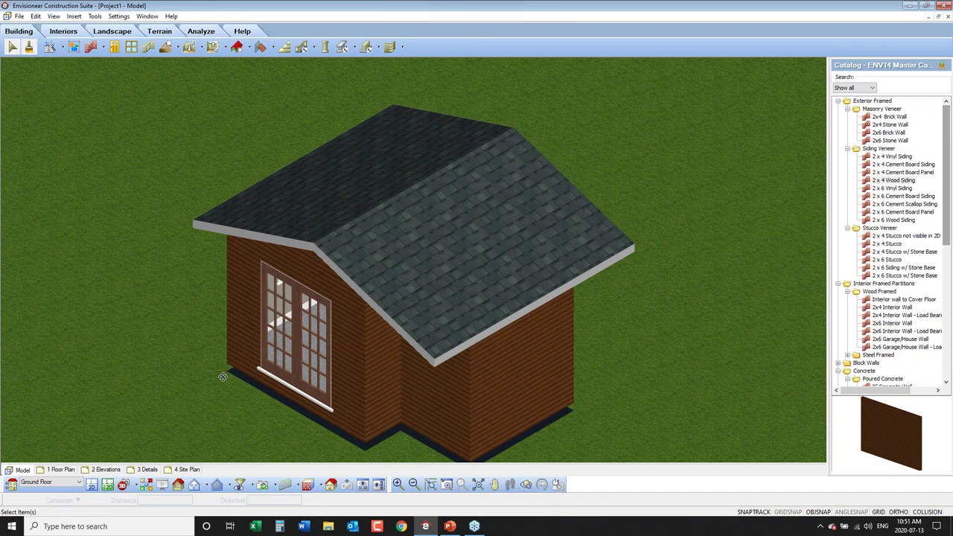
pyautogui.moveTo(243, 380); pyautogui.dragTo(680, 372, button='middle')
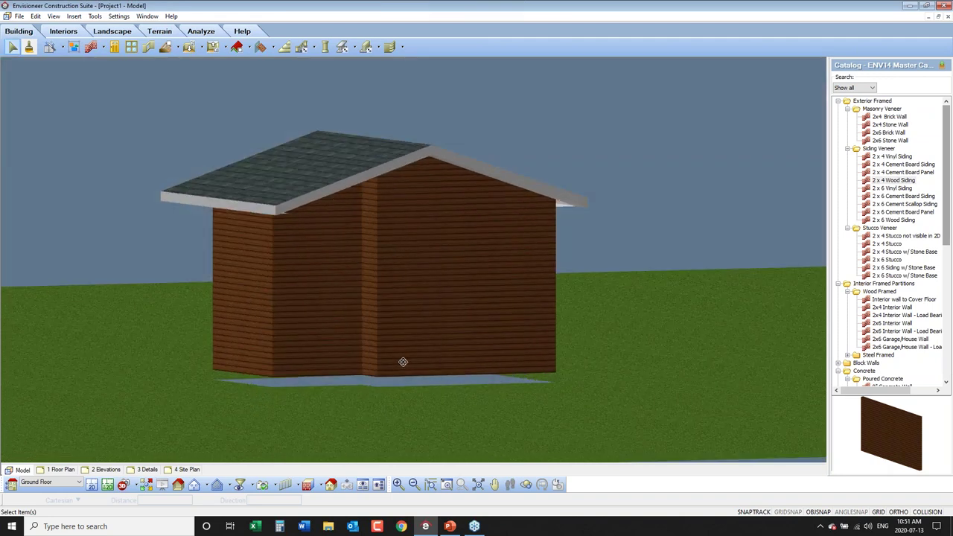
pyautogui.moveTo(403, 362); pyautogui.dragTo(207, 144, button='middle')
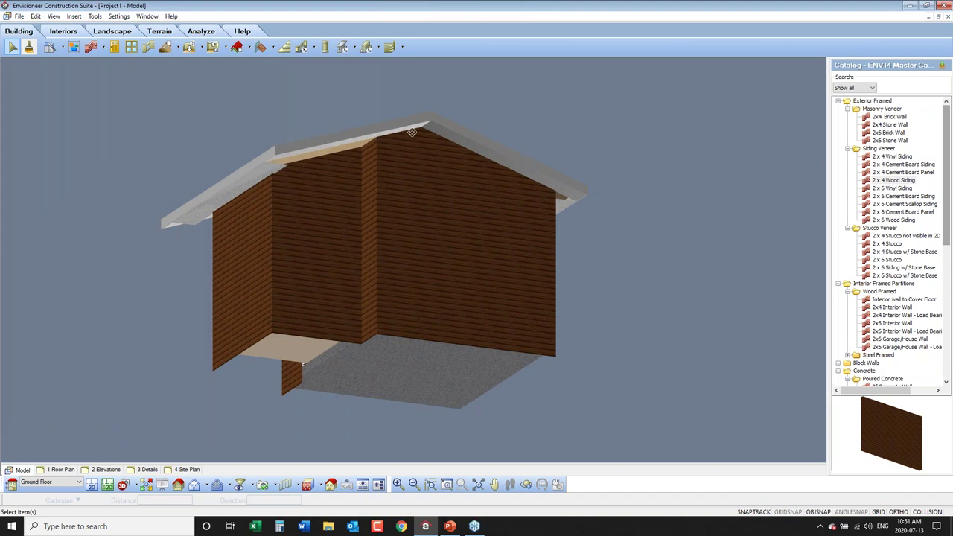
pyautogui.moveTo(396, 166); pyautogui.dragTo(506, 304, button='middle')
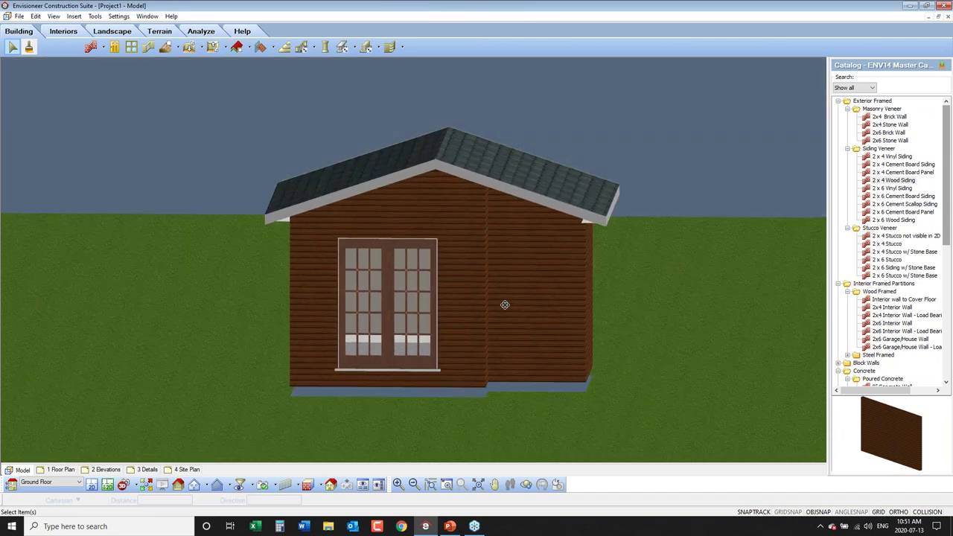
# Step: Return to the 2D plan and undo the stretch of the main roof
pyautogui.click(91, 485)
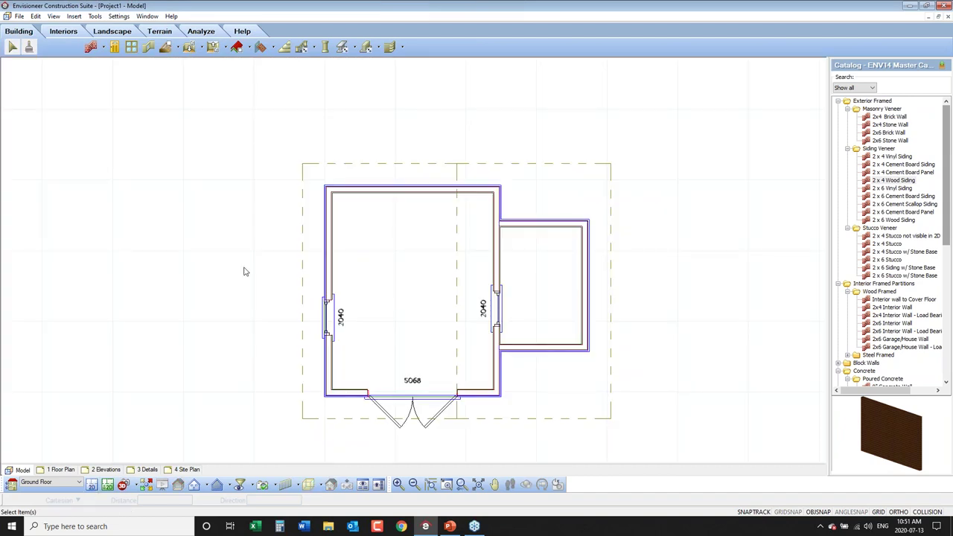
pyautogui.click(36, 17)
pyautogui.click(52, 26)
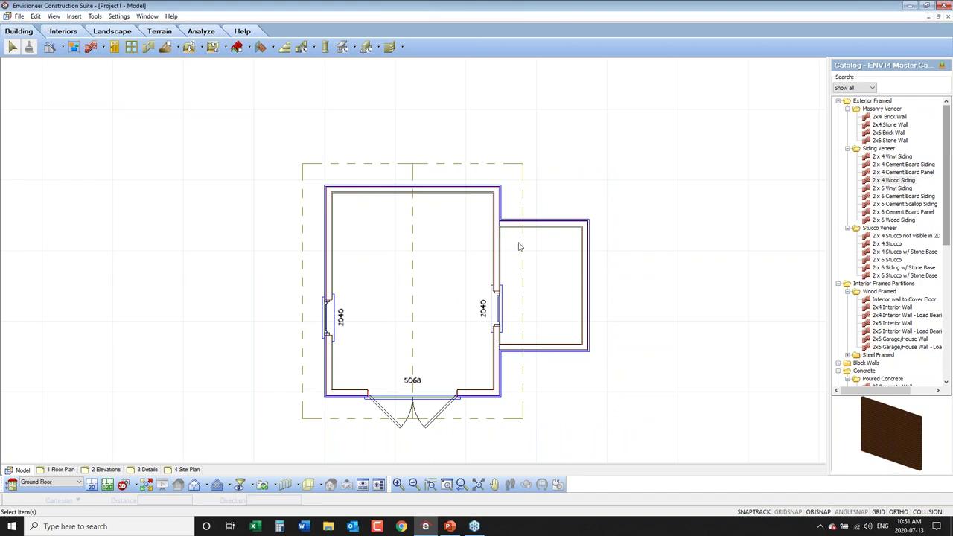
pyautogui.click(521, 197)
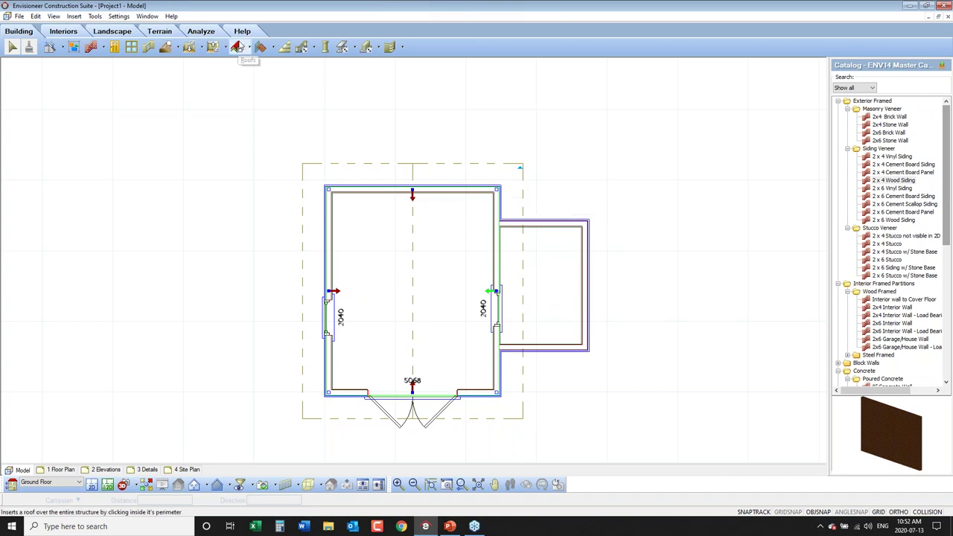
pyautogui.click(249, 48)
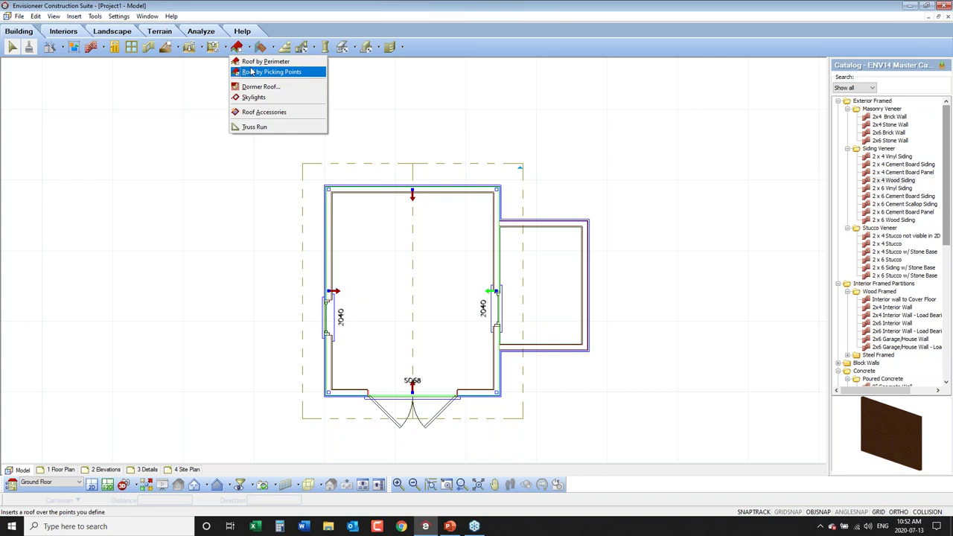
pyautogui.press('Escape')
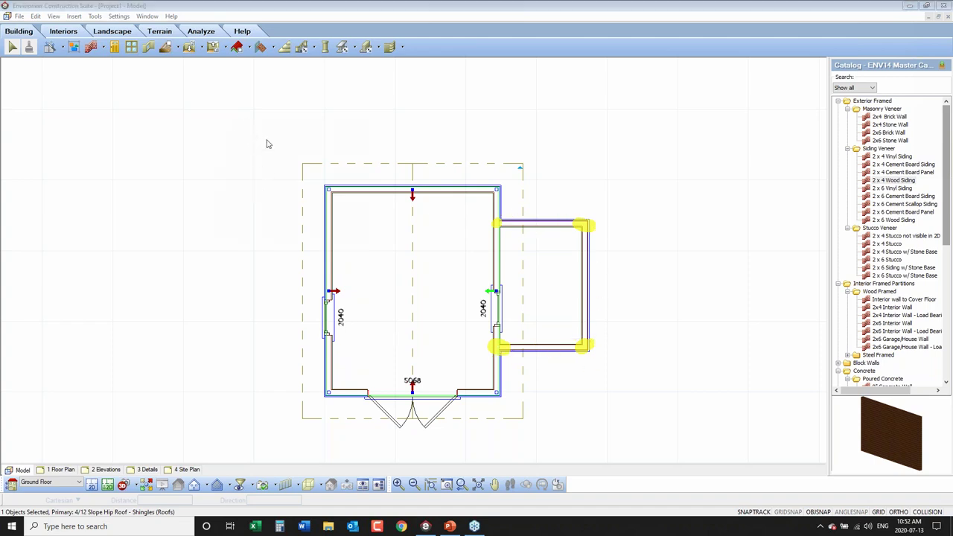
# Step: Create a 4/12 Slope Hip Roof - Shingles over the addition by picking its four wall corners
pyautogui.click(246, 47)
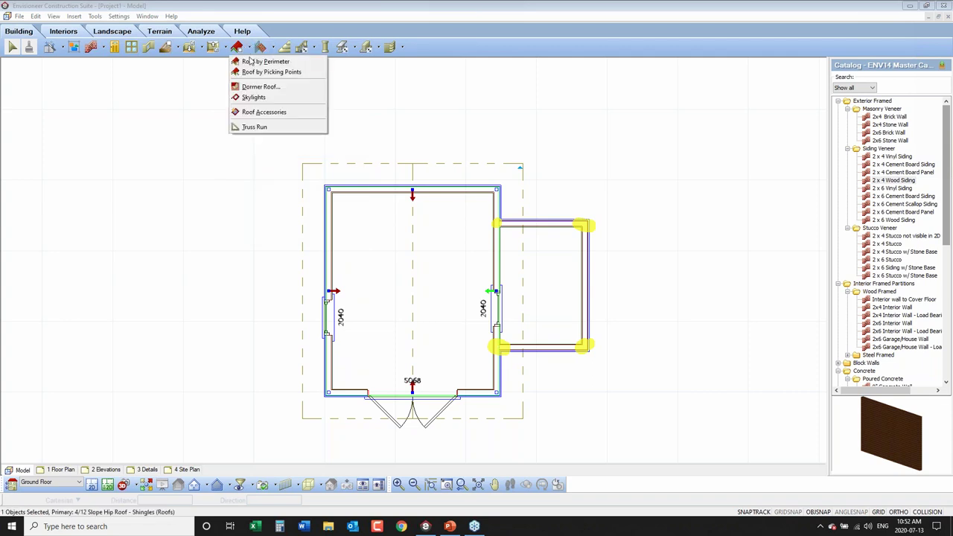
pyautogui.click(253, 72)
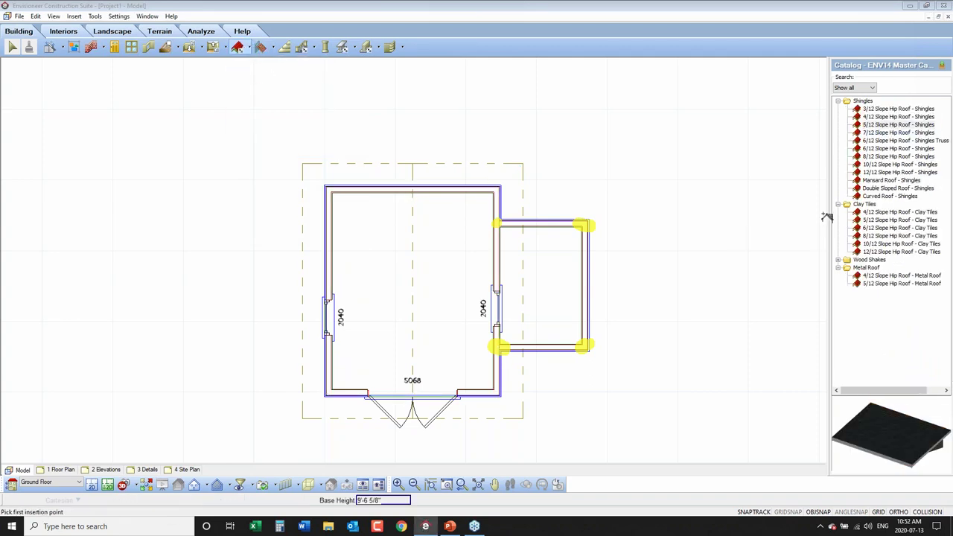
pyautogui.click(882, 116)
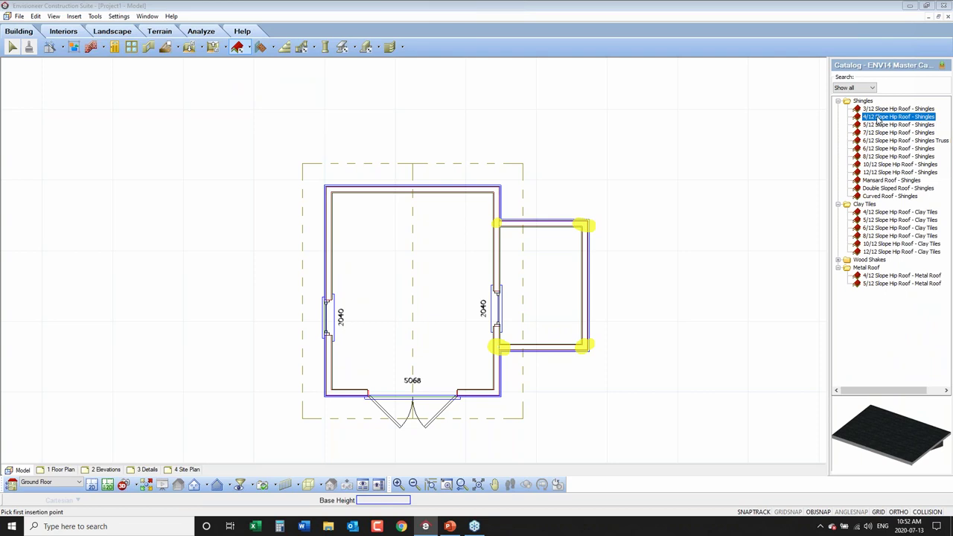
pyautogui.click(497, 224)
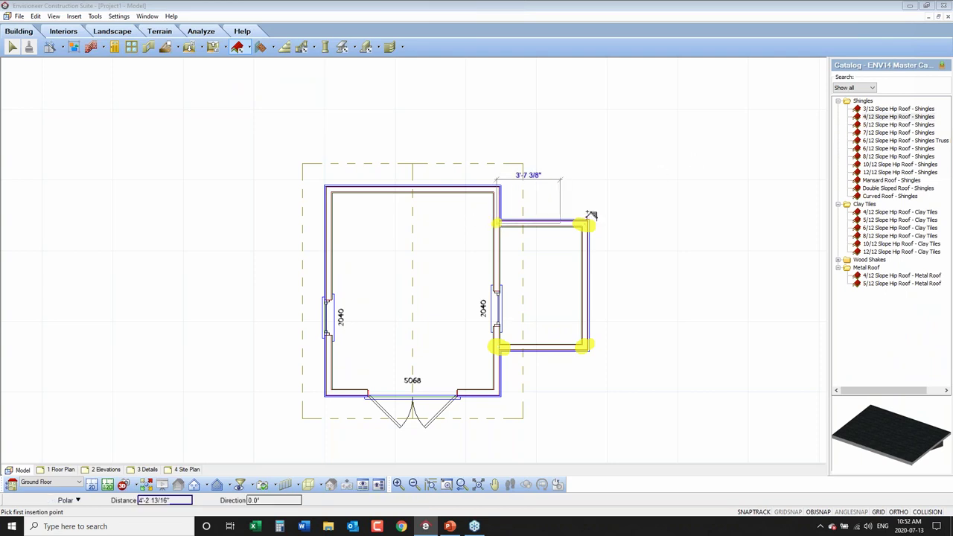
pyautogui.click(585, 223)
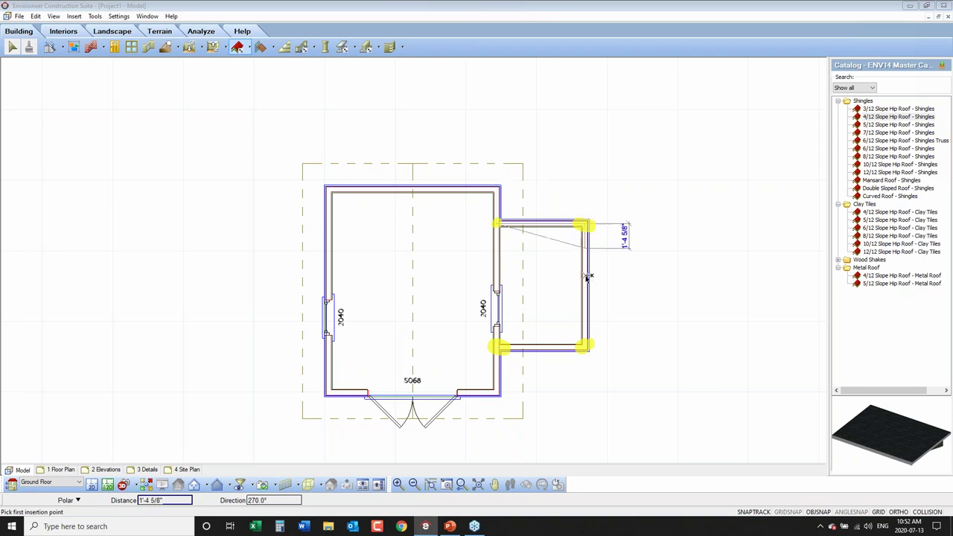
pyautogui.click(584, 346)
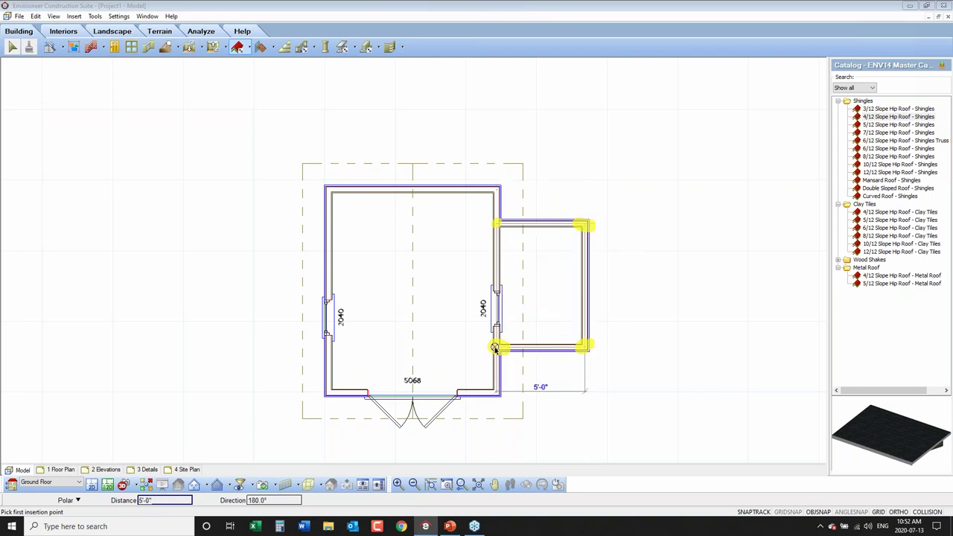
pyautogui.click(495, 348)
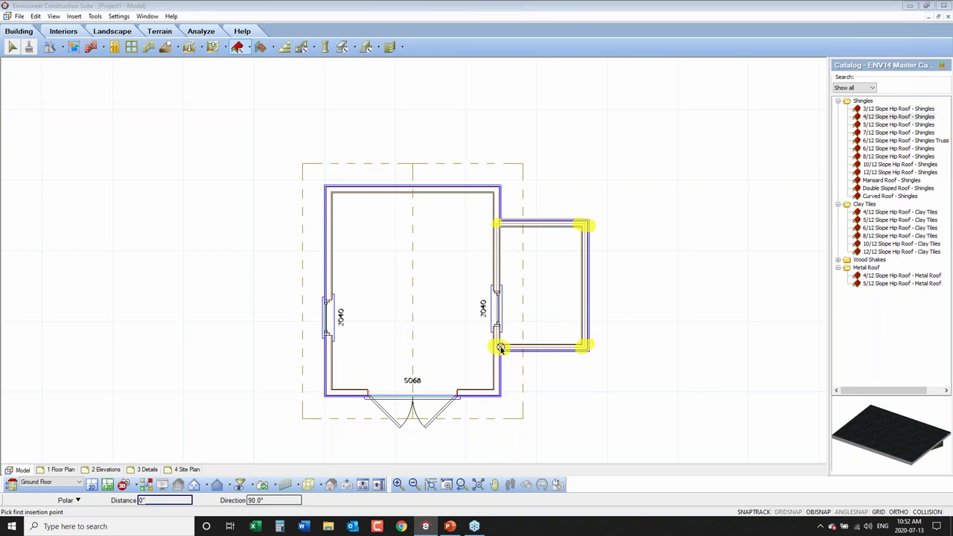
pyautogui.rightClick(535, 312)
pyautogui.click(541, 315)
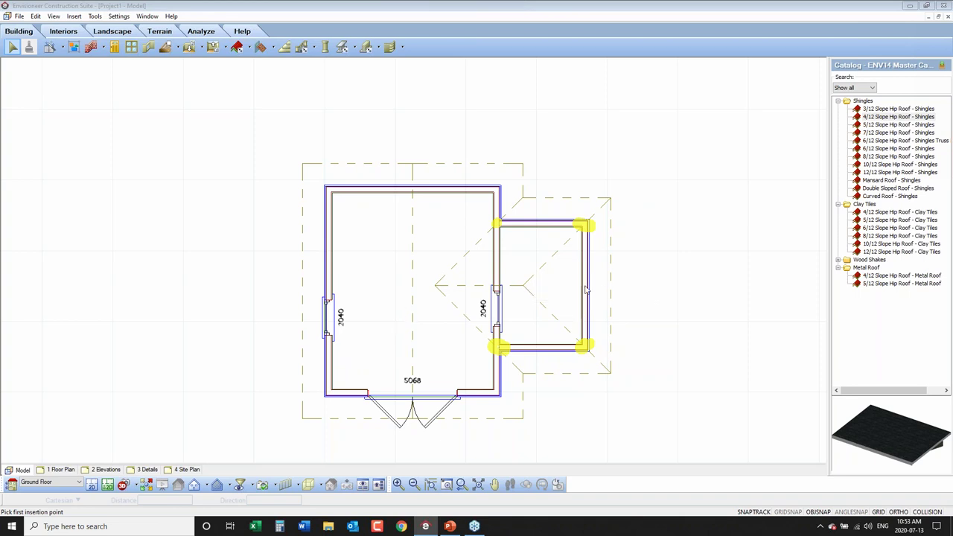
# Step: Delete the casement window in the wall shared with the addition, and delete that shared wall segment
pyautogui.click(498, 313)
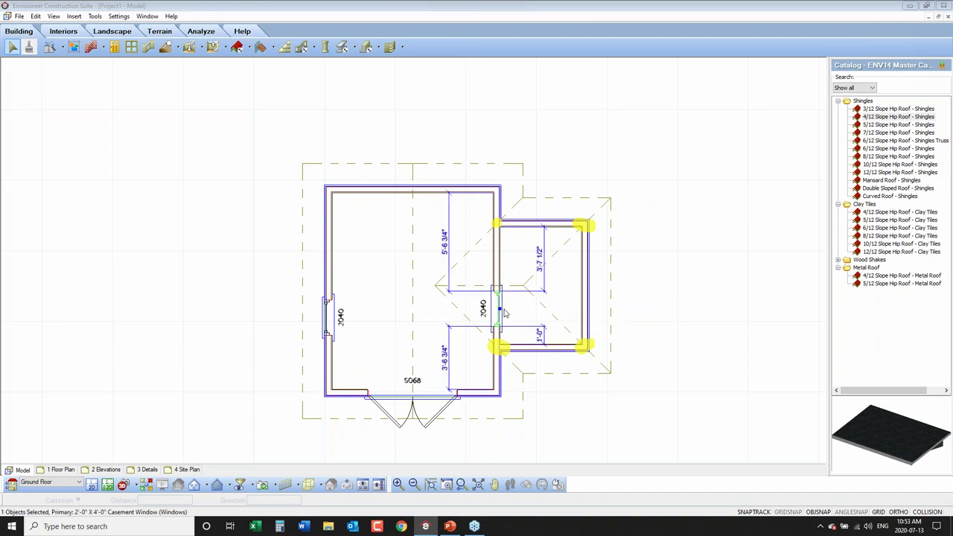
pyautogui.rightClick(504, 313)
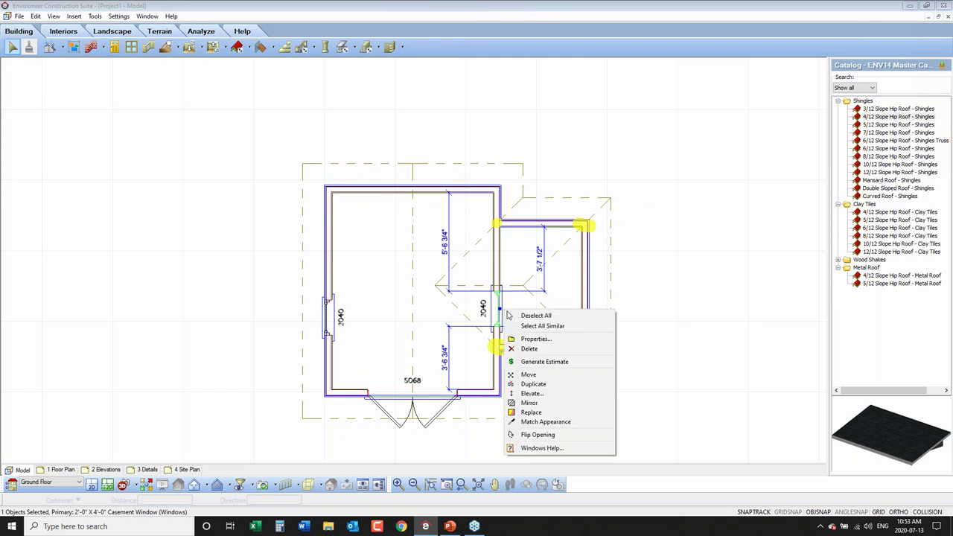
pyautogui.click(528, 374)
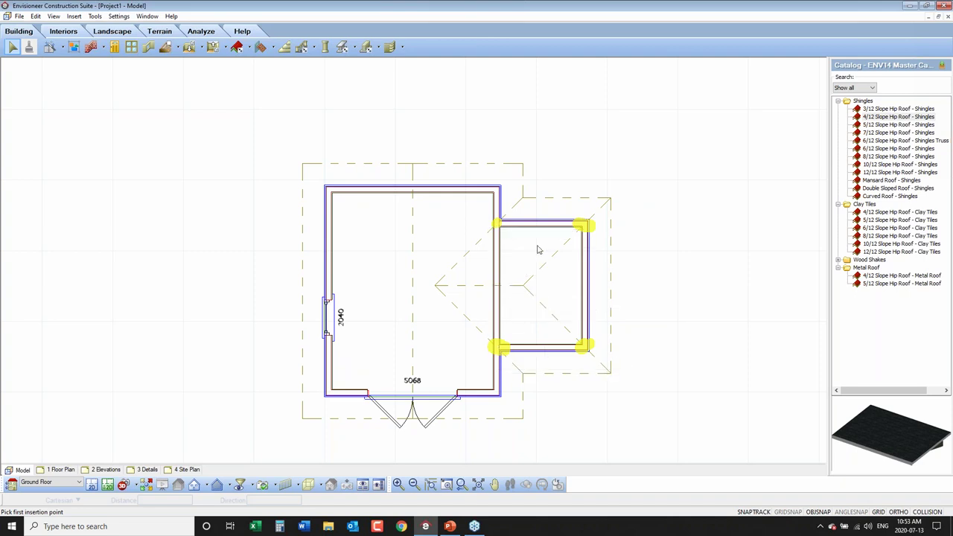
pyautogui.click(502, 264)
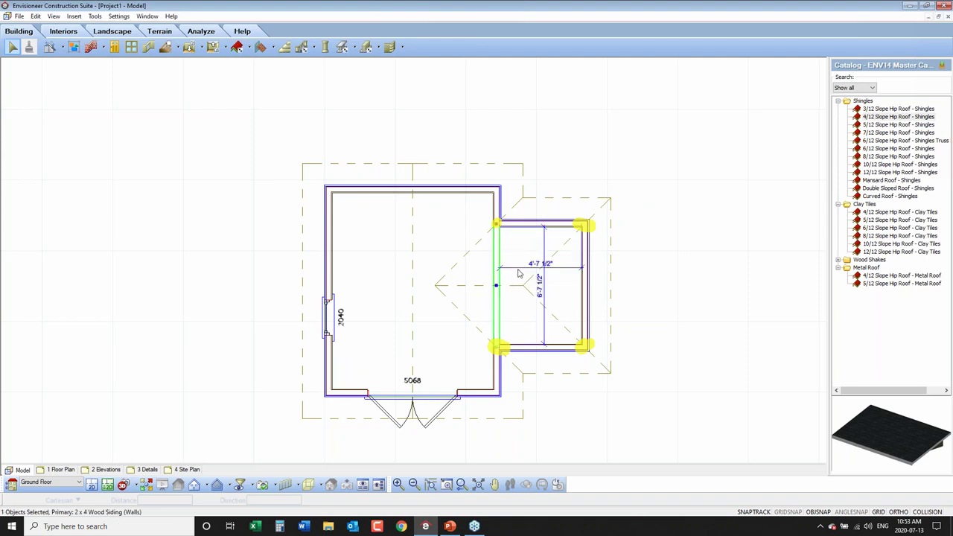
pyautogui.rightClick(518, 274)
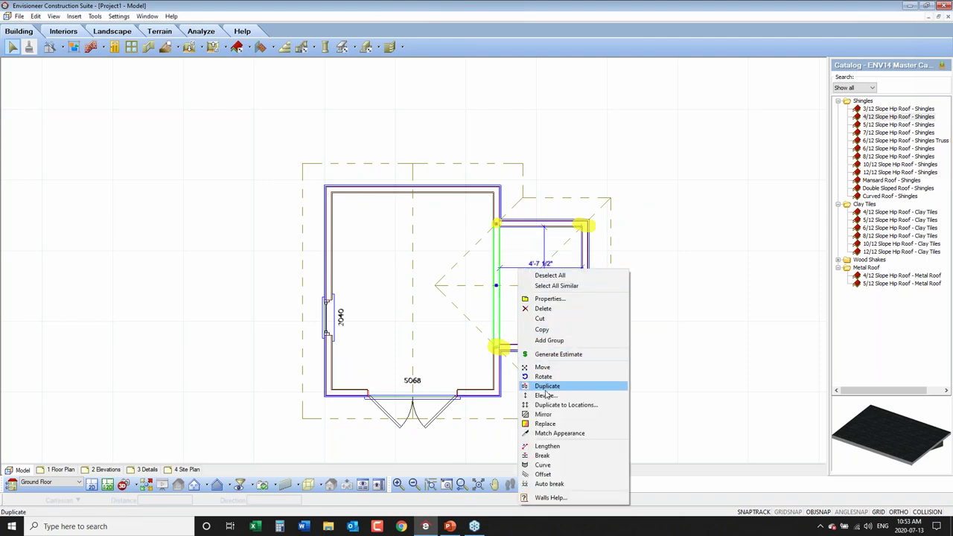
pyautogui.click(574, 309)
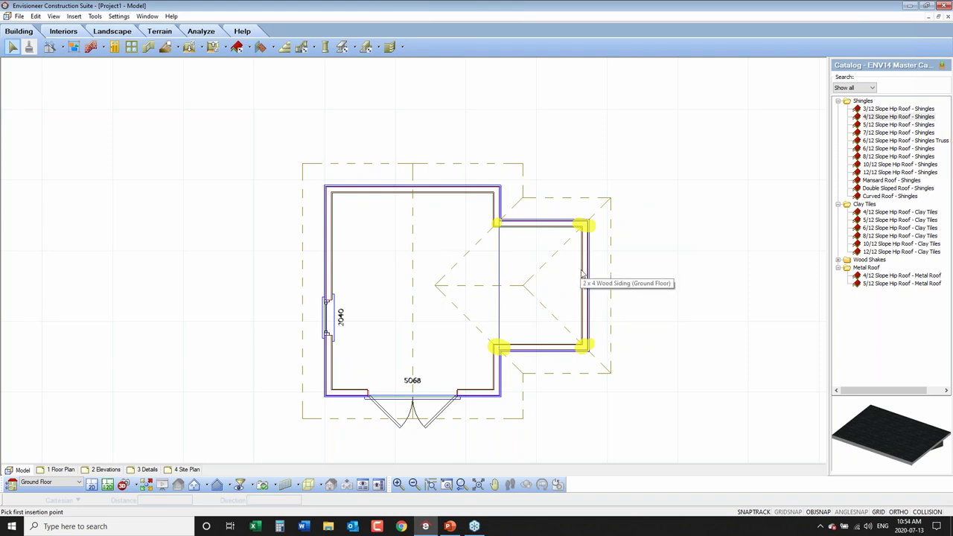
# Step: Insert a 3'-6" X 5'-0" double casement window centered on the addition's outer wall
pyautogui.click(131, 47)
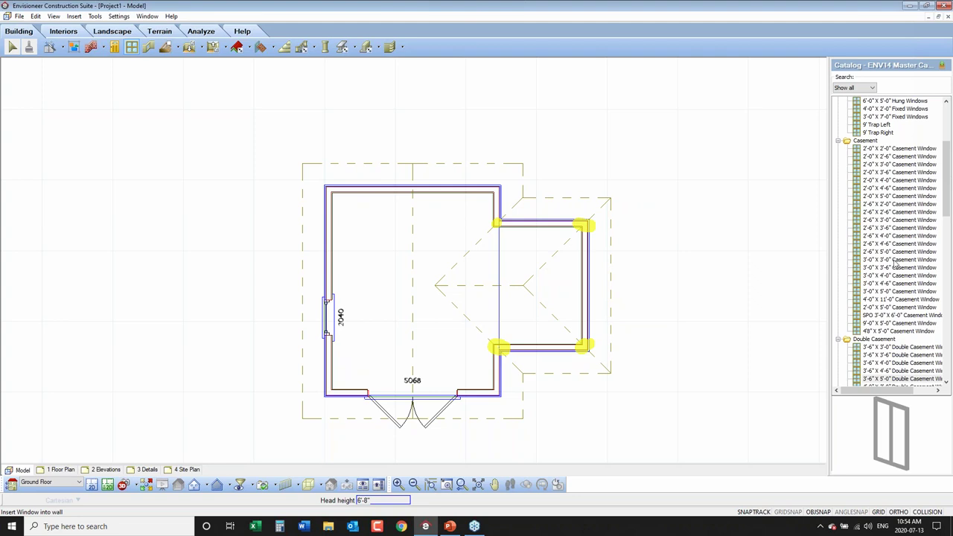
pyautogui.click(900, 378)
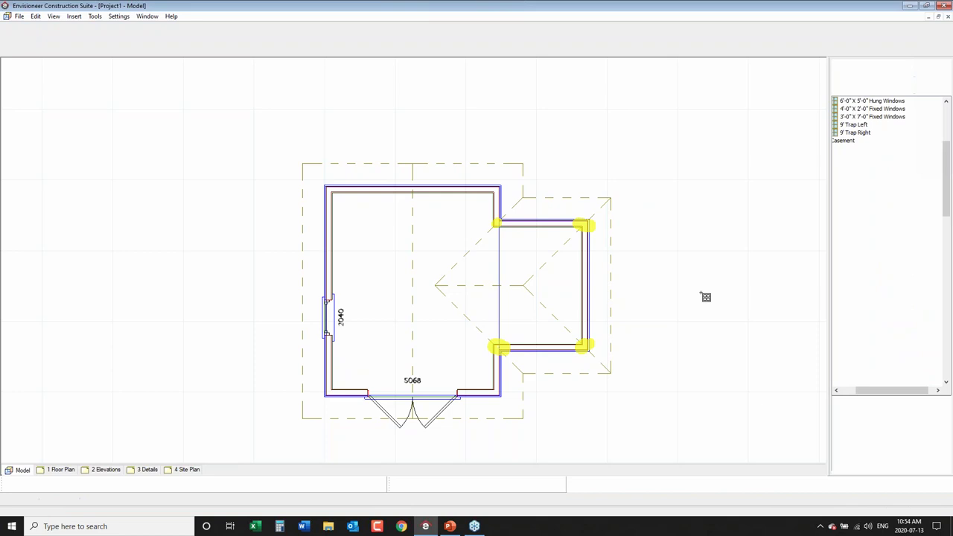
pyautogui.click(898, 380)
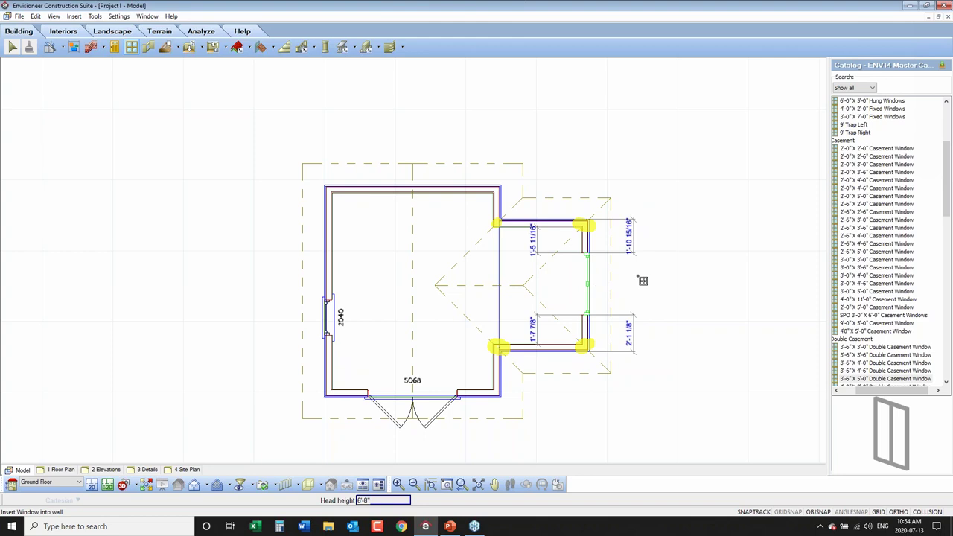
pyautogui.rightClick(673, 216)
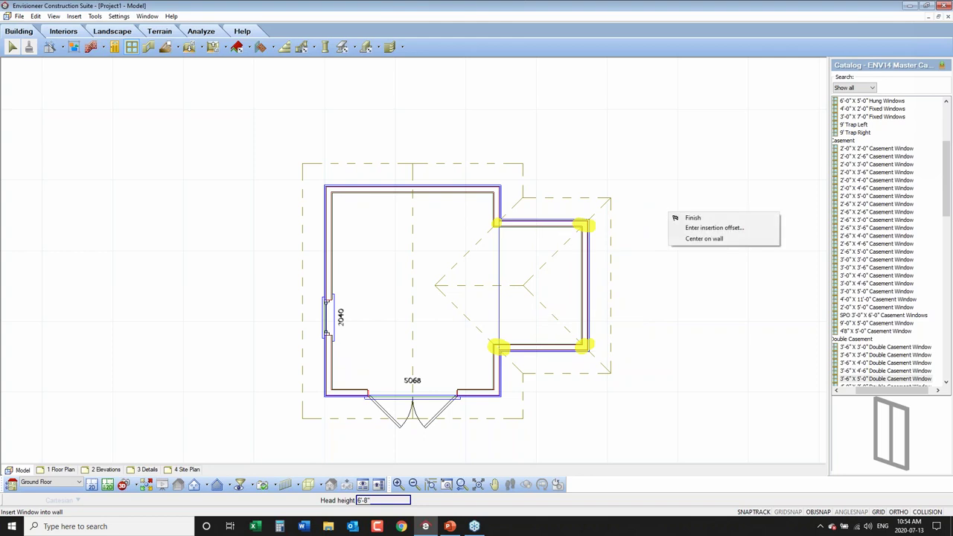
pyautogui.click(704, 239)
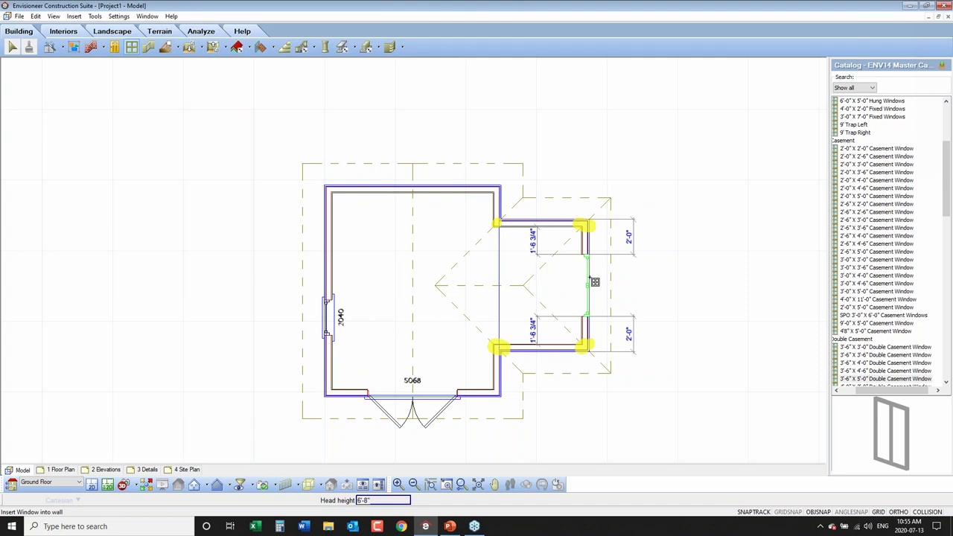
pyautogui.click(684, 294)
pyautogui.rightClick(696, 295)
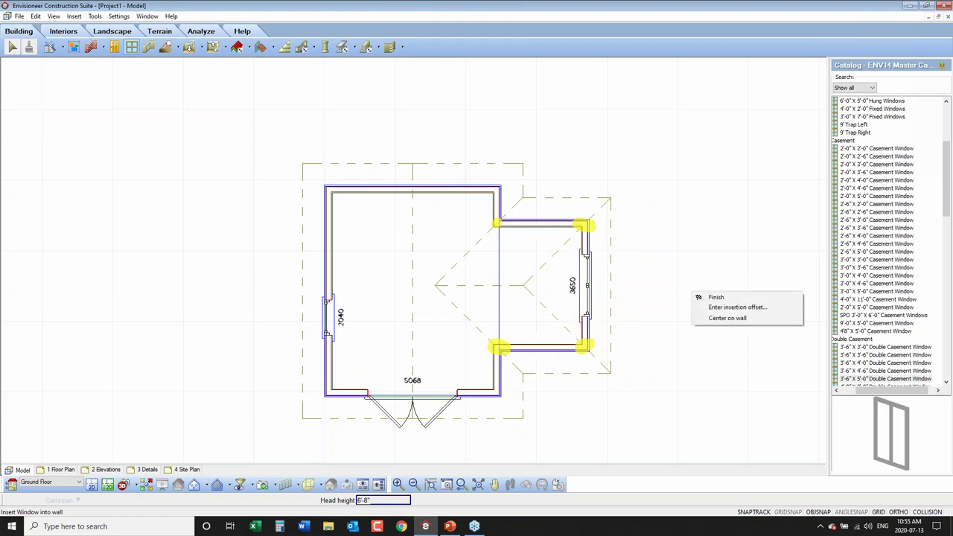
pyautogui.click(722, 299)
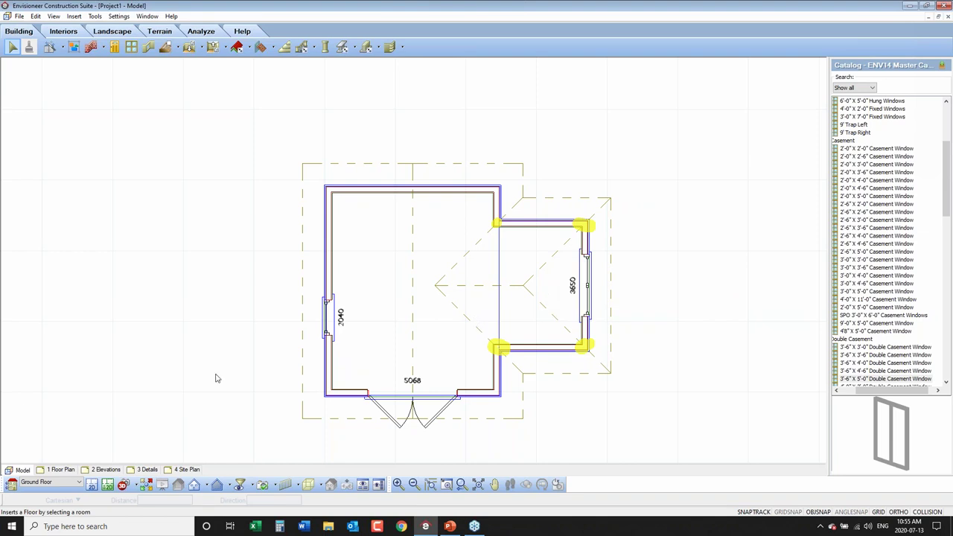
# Step: Place a new camera just inside the double doors, aimed at the inner corner where the main room meets the addition
pyautogui.click(135, 485)
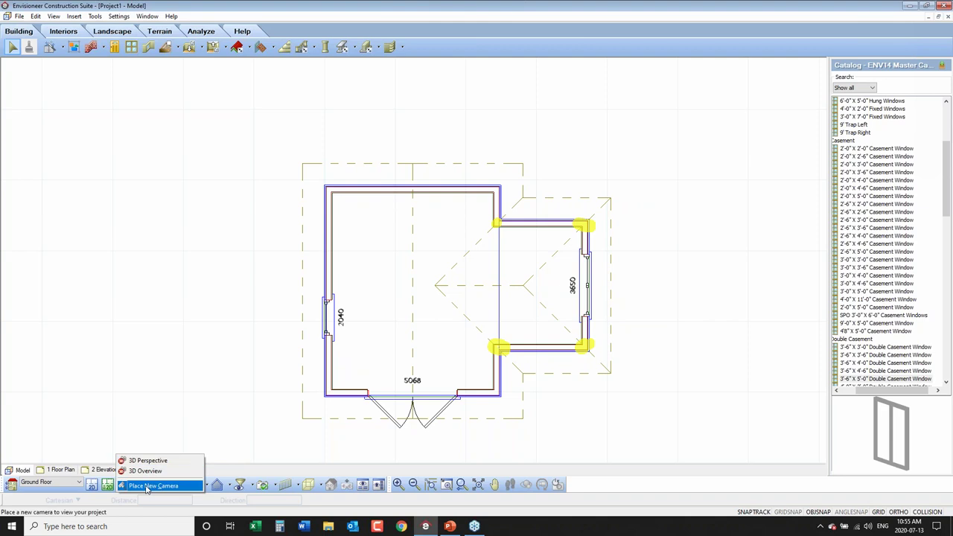
pyautogui.click(151, 485)
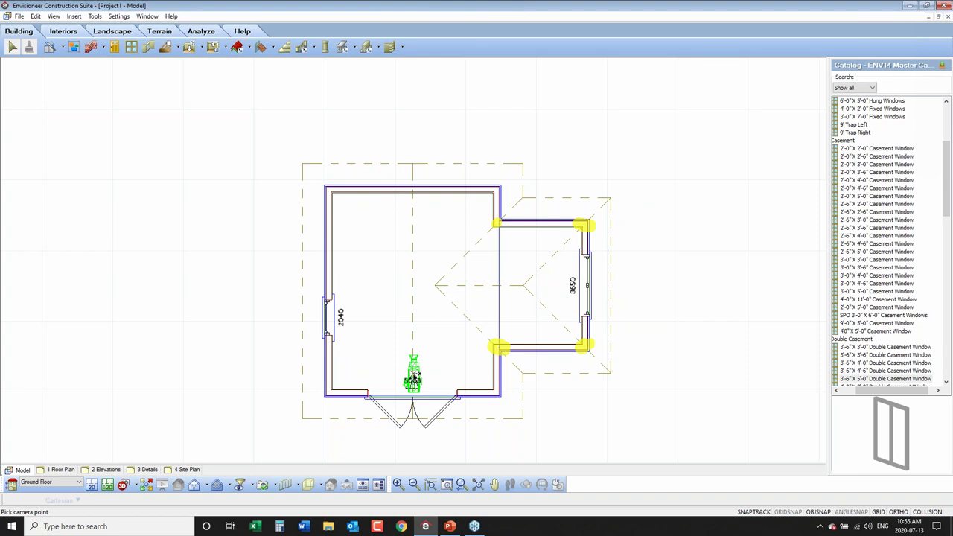
pyautogui.click(414, 374)
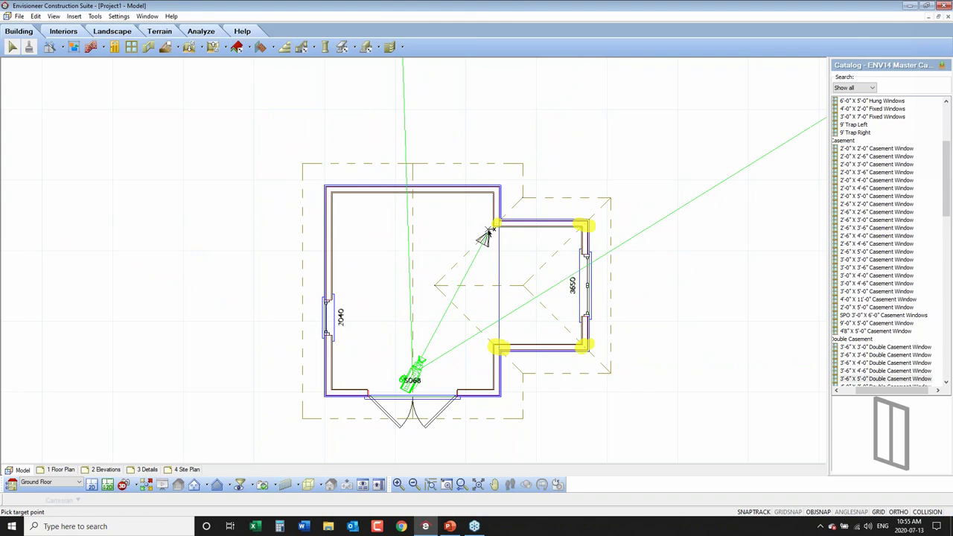
pyautogui.click(484, 233)
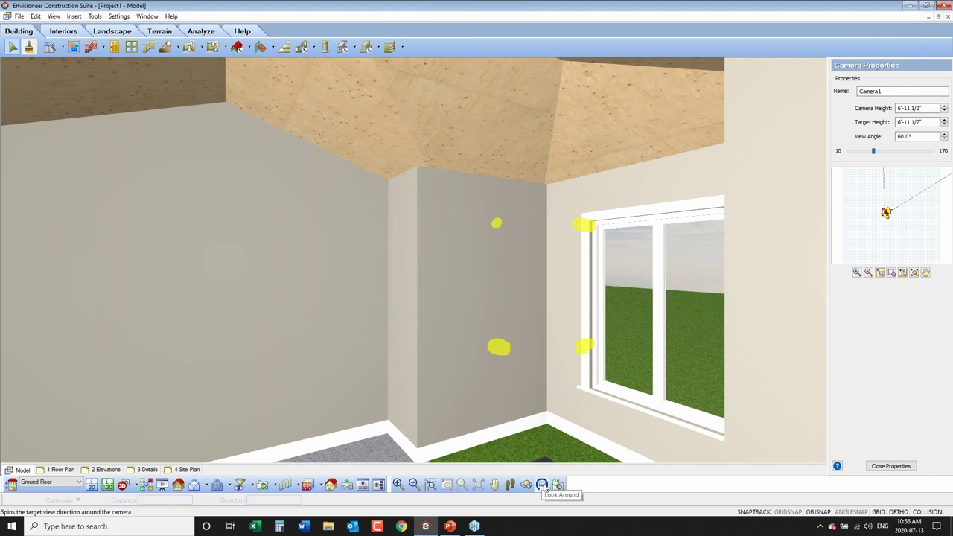
# Step: Look around the interior from the new camera and delete the 6" Concrete Floor of the main room
pyautogui.click(542, 484)
pyautogui.moveTo(528, 361); pyautogui.dragTo(342, 234)
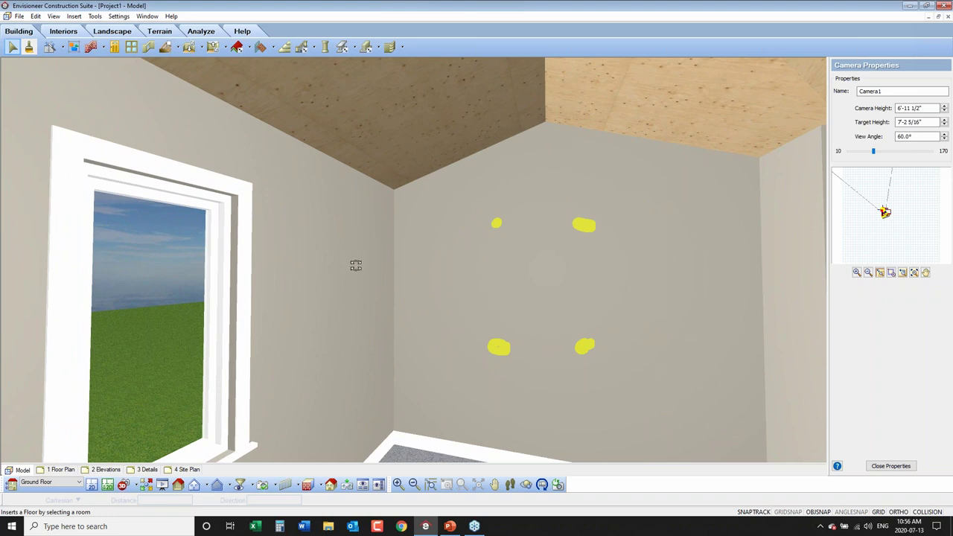
pyautogui.moveTo(472, 261); pyautogui.dragTo(545, 285)
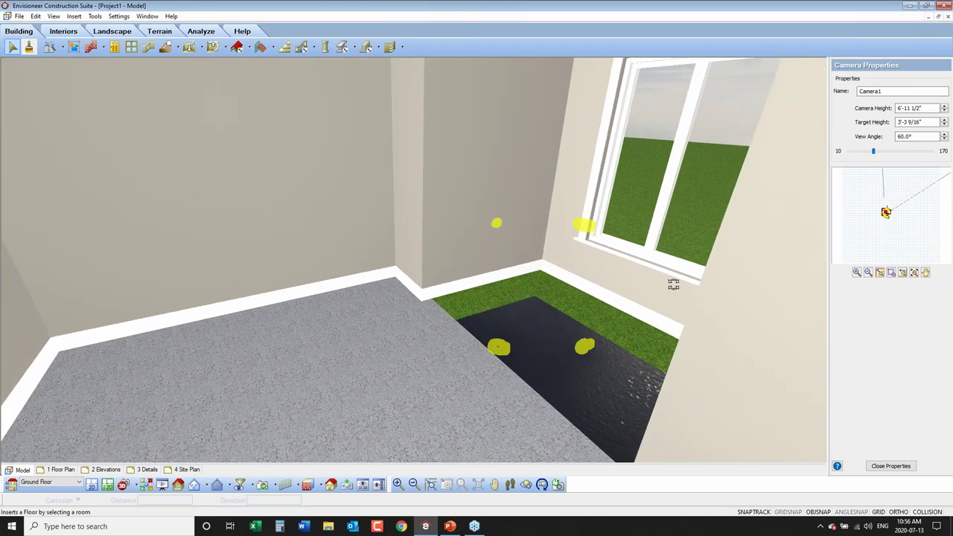
pyautogui.moveTo(533, 165); pyautogui.dragTo(418, 332)
pyautogui.rightClick(411, 325)
pyautogui.press('Escape')
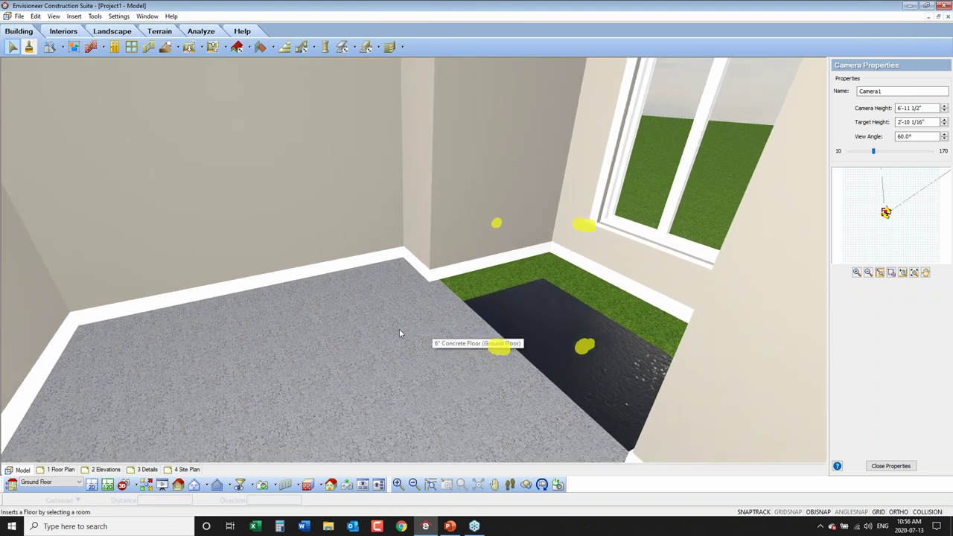
pyautogui.click(400, 333)
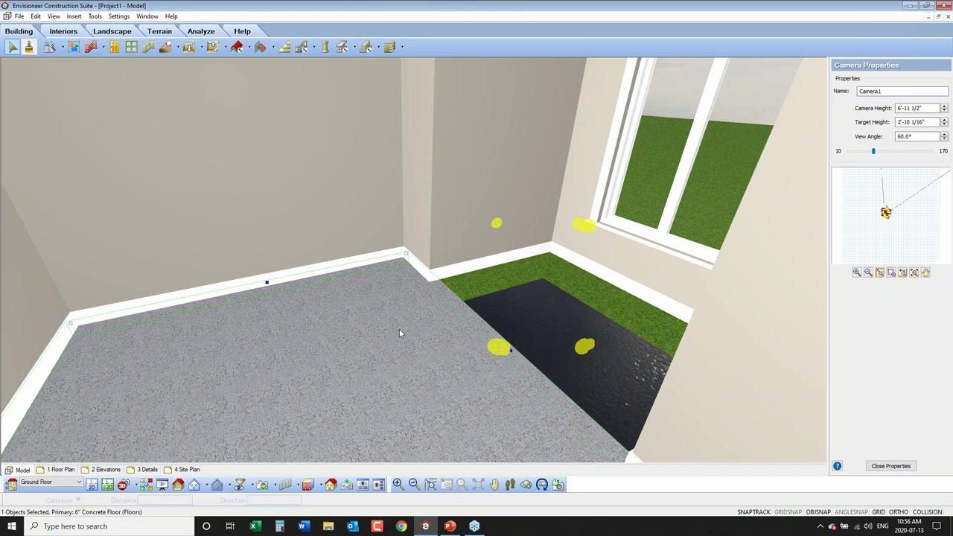
pyautogui.rightClick(398, 332)
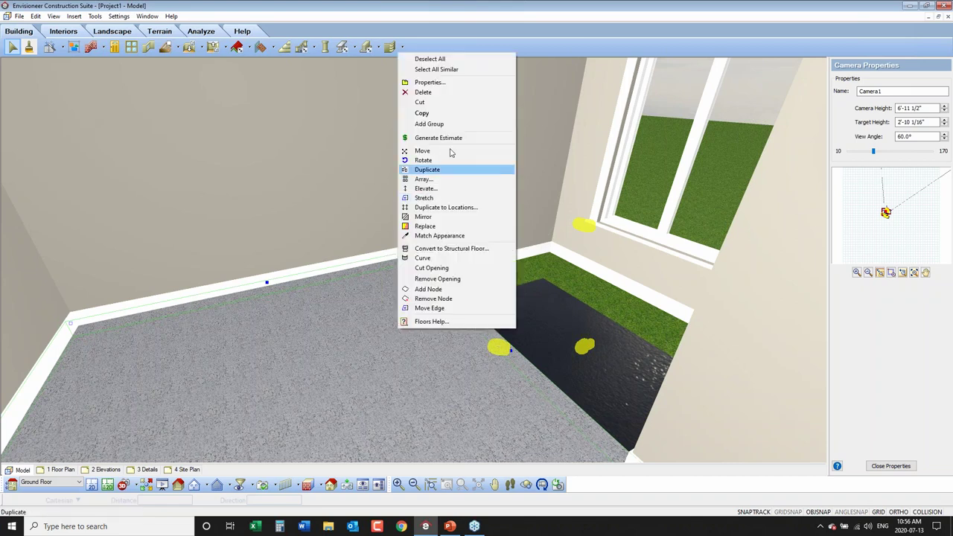
pyautogui.click(457, 96)
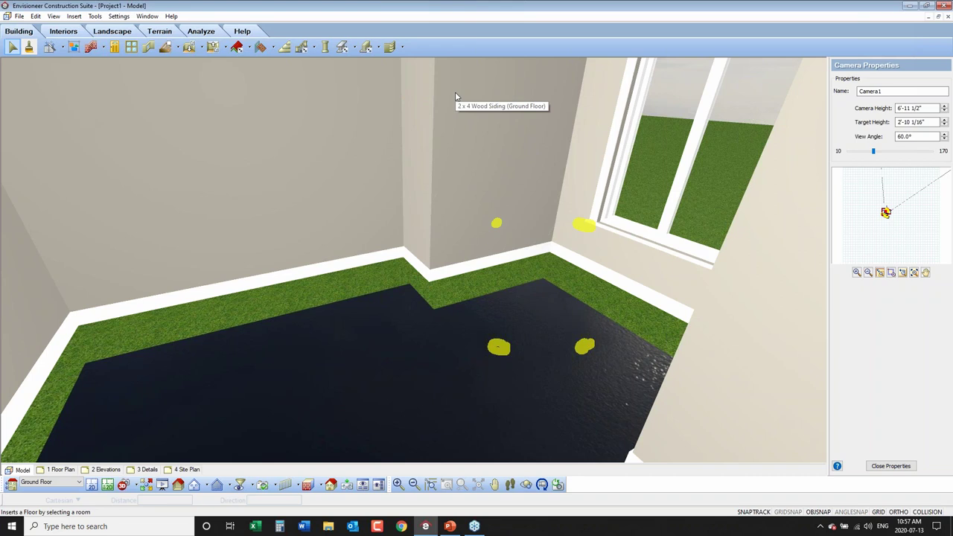
# Step: Insert a 4" Concrete Floor by perimeter across the main room and the addition at base height 0"
pyautogui.click(203, 50)
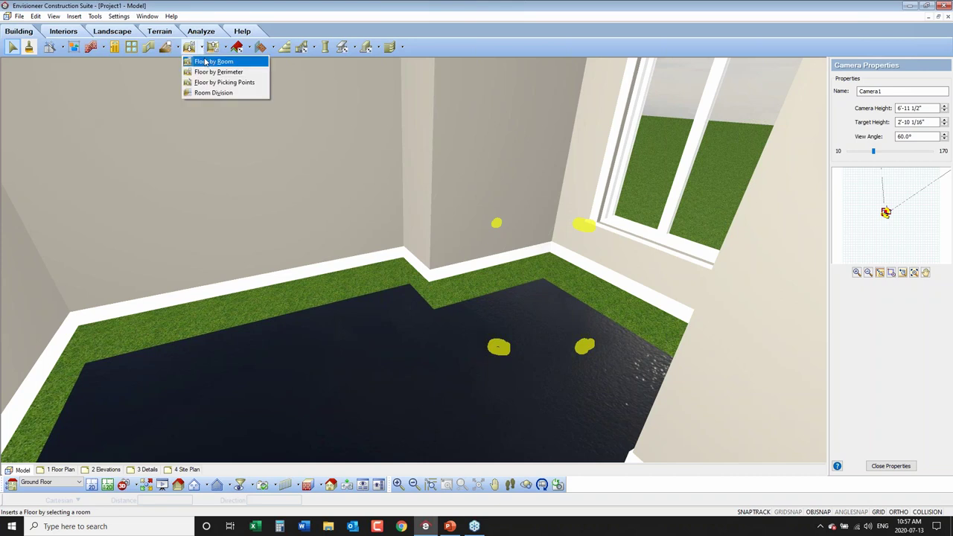
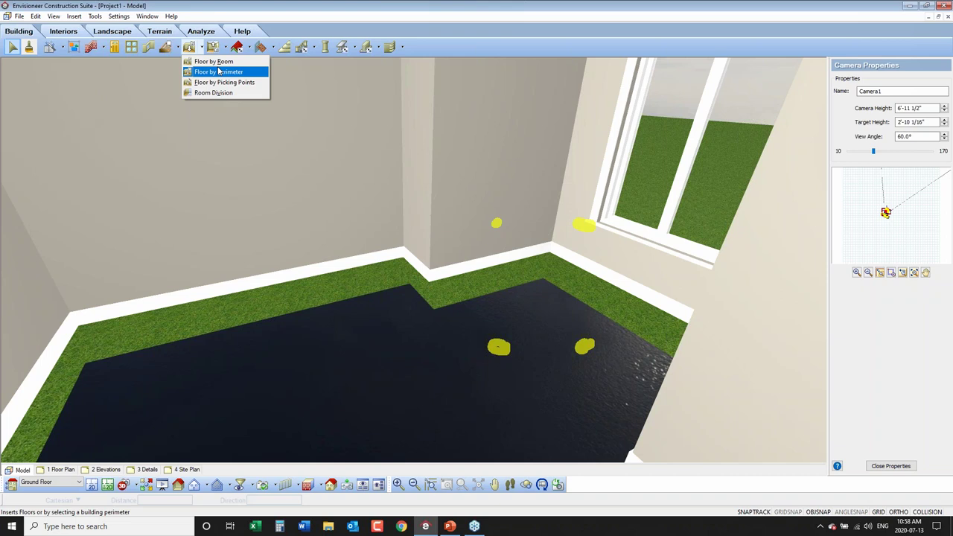
pyautogui.click(179, 51)
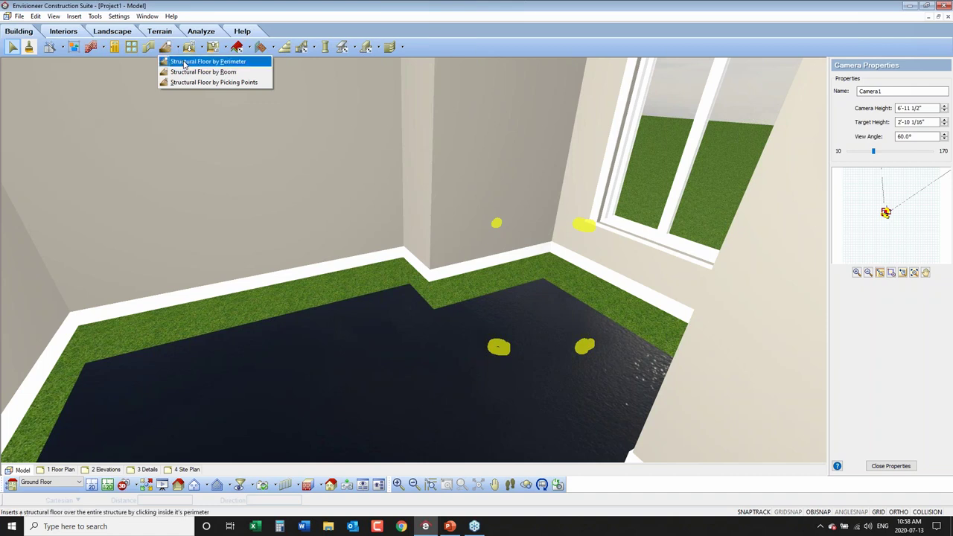
pyautogui.click(202, 49)
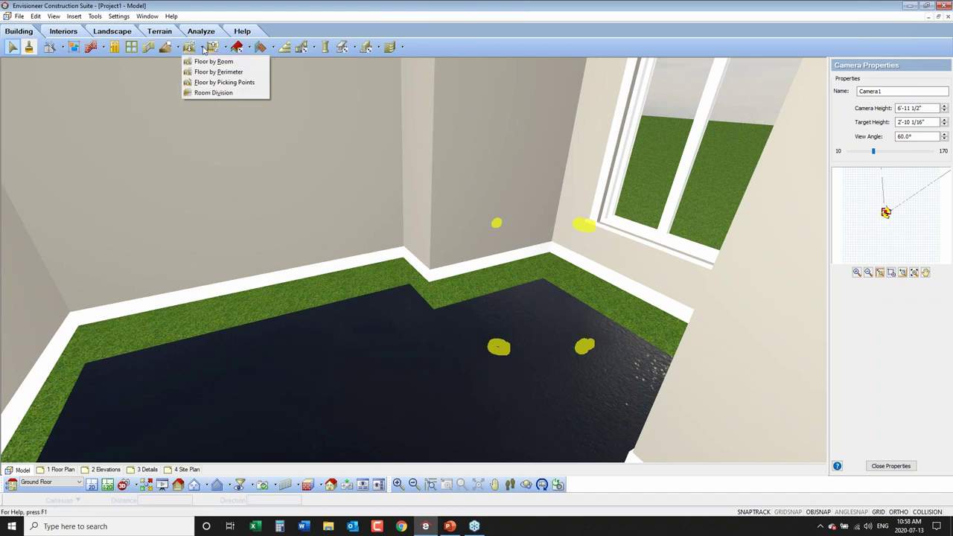
pyautogui.click(217, 72)
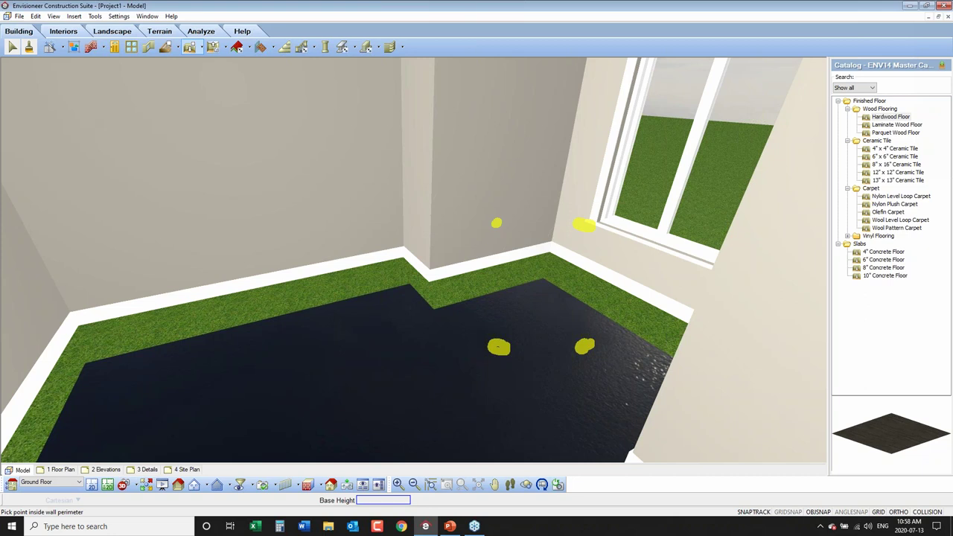
pyautogui.click(887, 253)
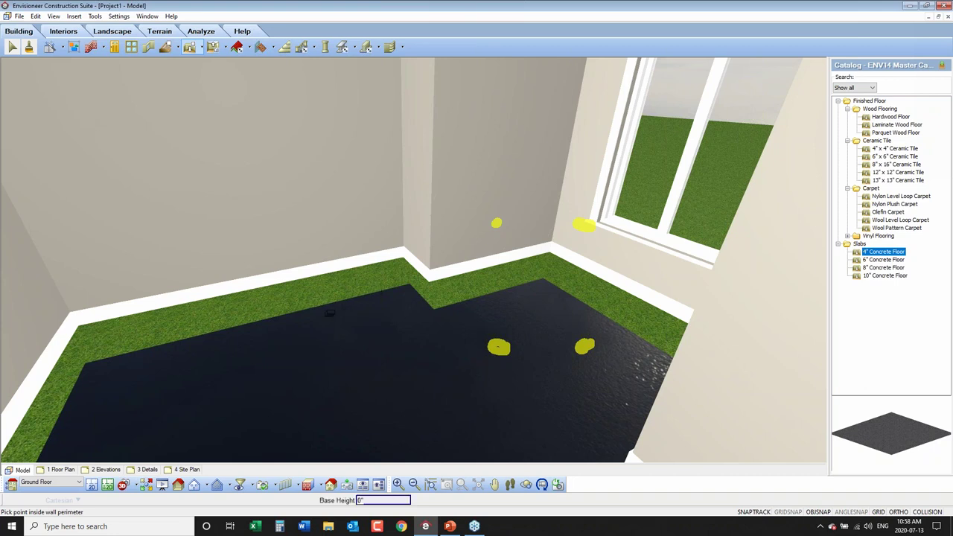
pyautogui.click(328, 312)
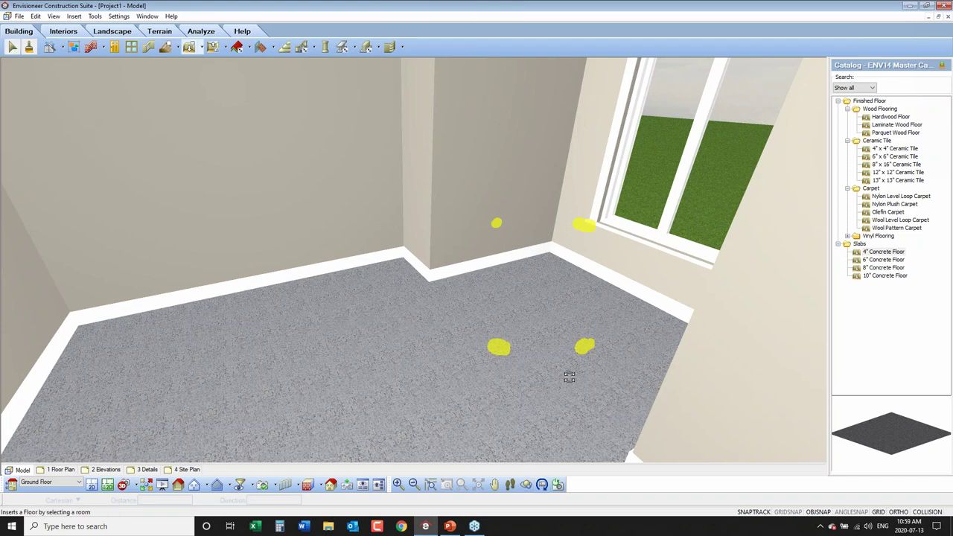
pyautogui.moveTo(548, 280); pyautogui.dragTo(578, 245, button='middle')
pyautogui.moveTo(451, 213); pyautogui.dragTo(401, 264, button='middle')
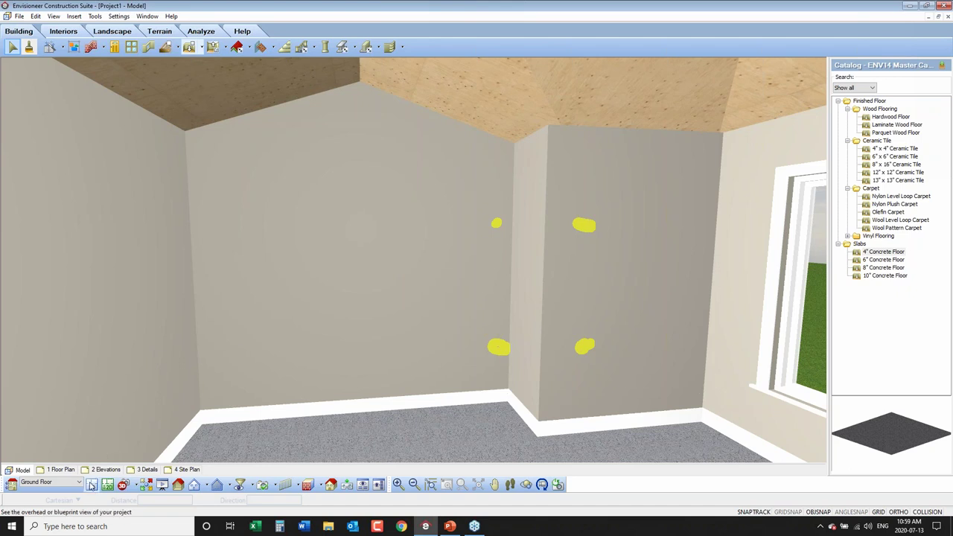
# Step: Switch to the 2D Designer's Plan and hide the roofs with the View Filter
pyautogui.click(90, 485)
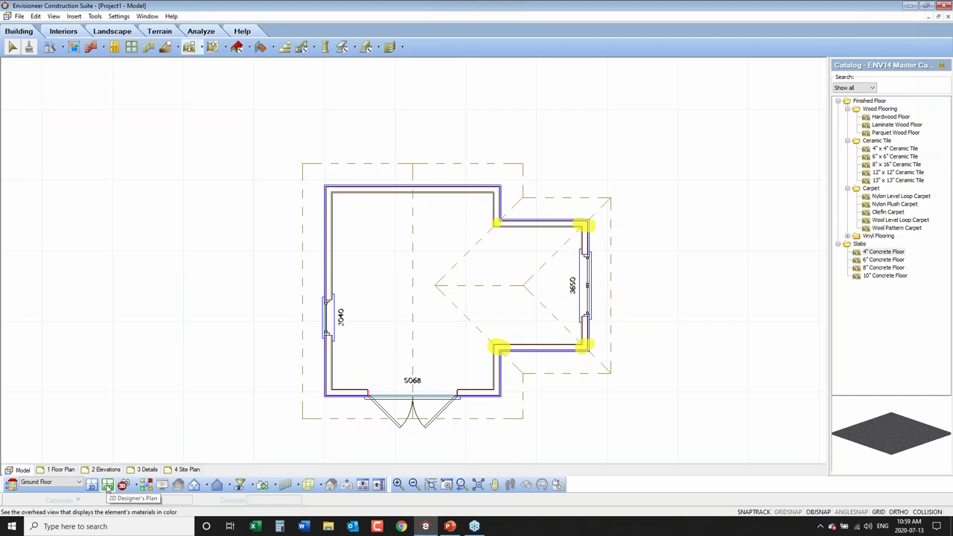
pyautogui.click(107, 485)
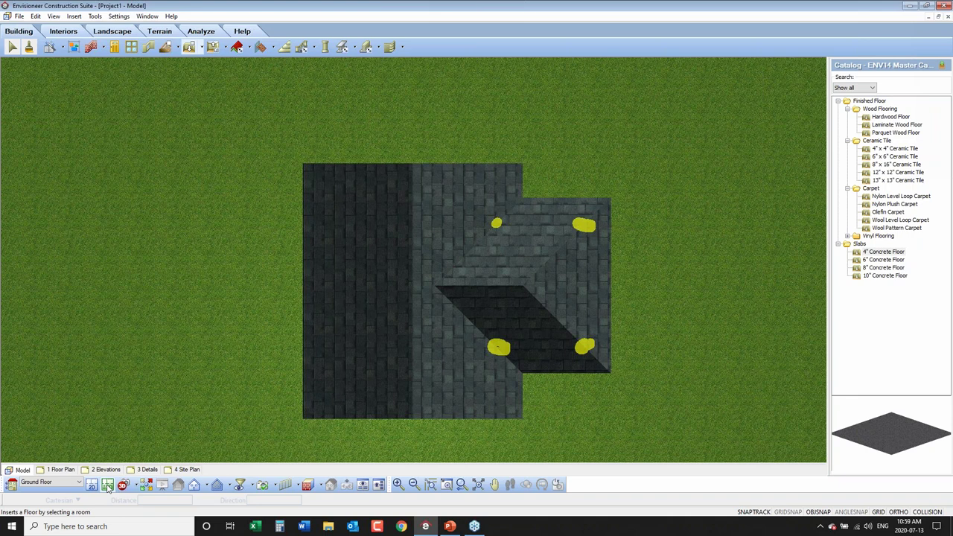
pyautogui.click(239, 486)
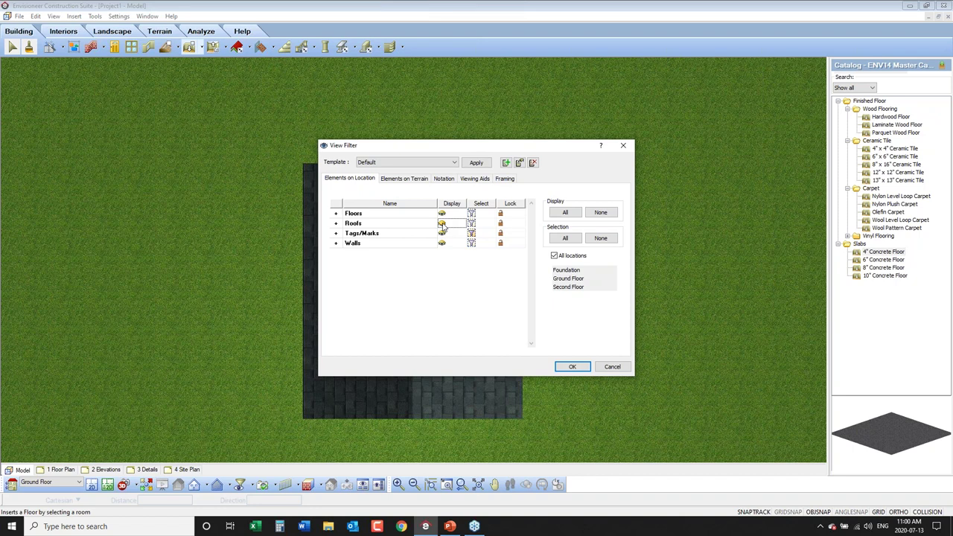
pyautogui.click(570, 366)
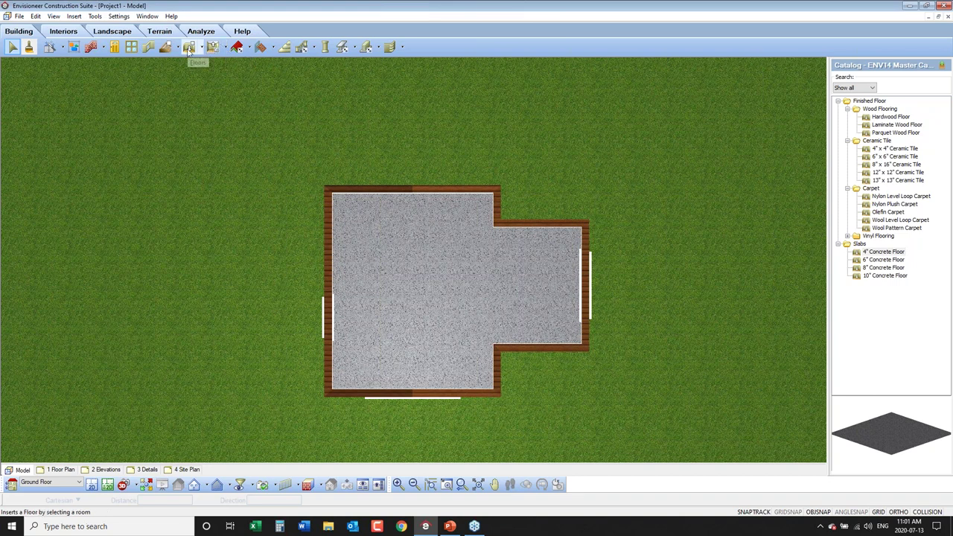
# Step: Insert a 2x6 Framed 1/2" Drywall Ceiling by perimeter over the main room and addition at base height 8'-0"
pyautogui.click(223, 49)
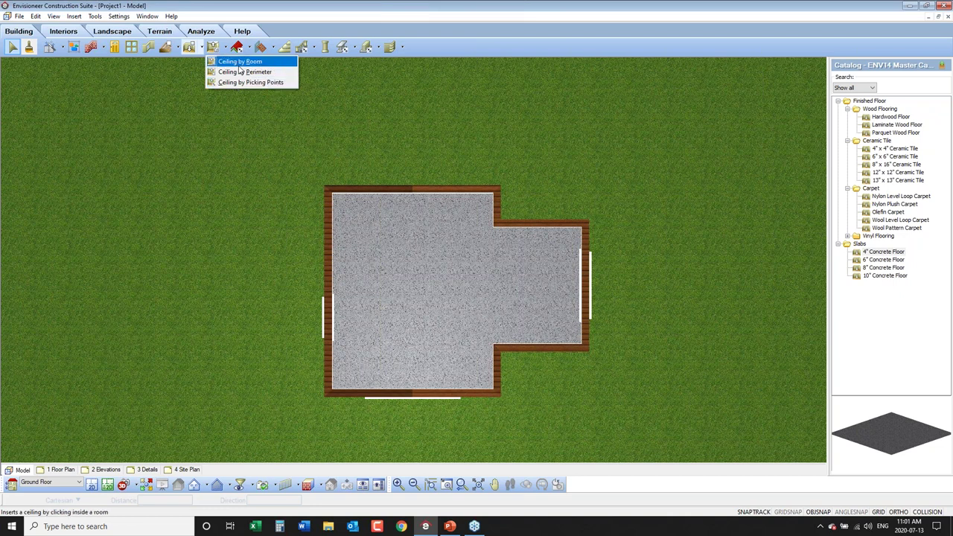
pyautogui.click(240, 66)
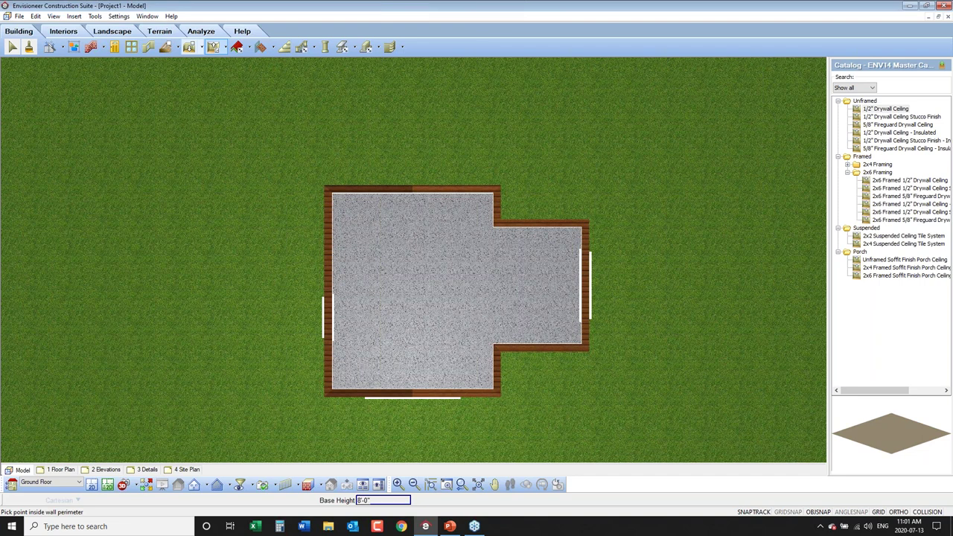
pyautogui.click(904, 183)
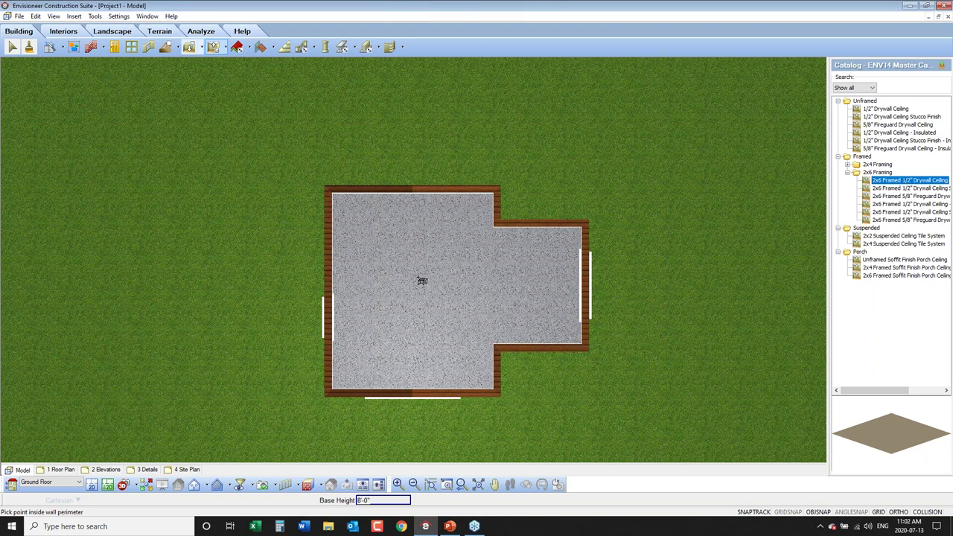
pyautogui.click(419, 278)
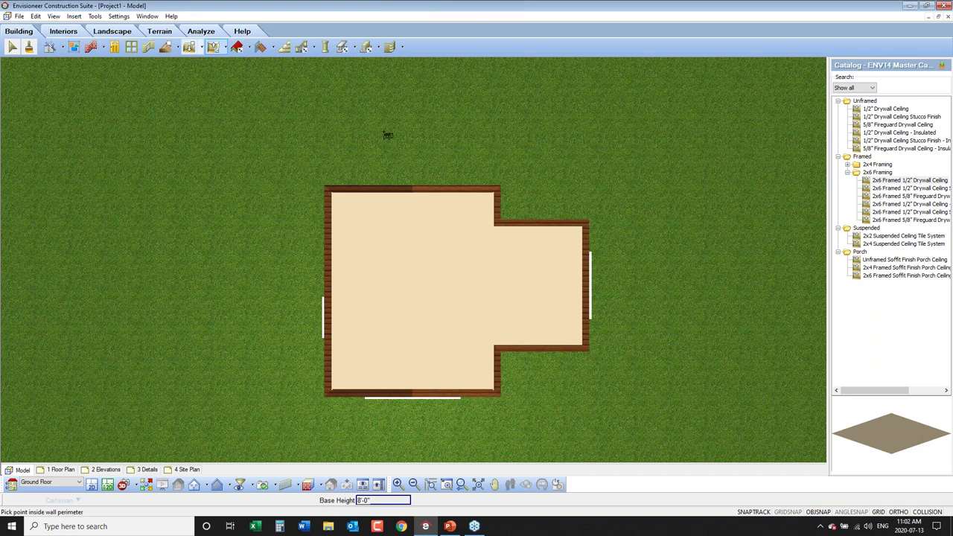
pyautogui.rightClick(253, 183)
pyautogui.click(274, 184)
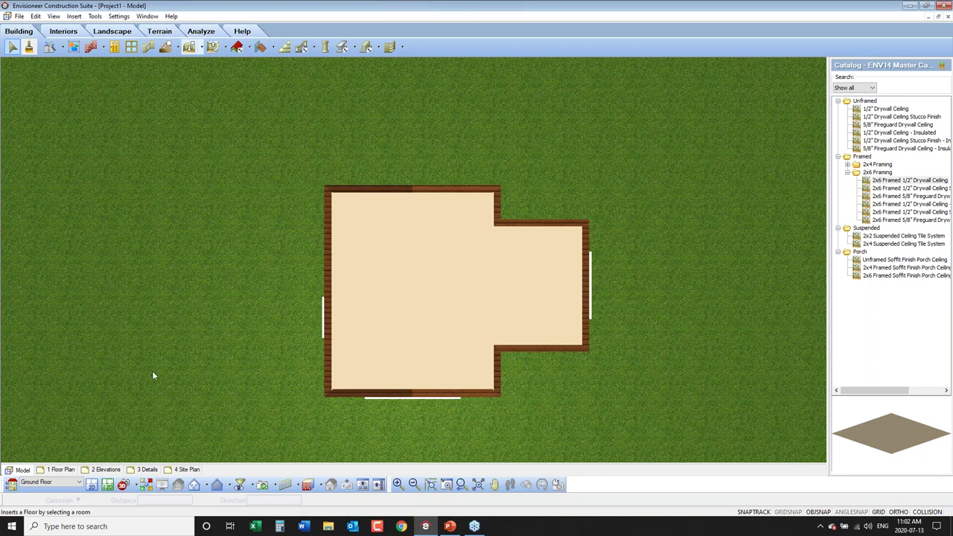
# Step: Open the Camera1 view, render it with shadows and look around the room to examine the ceiling and walls
pyautogui.click(134, 485)
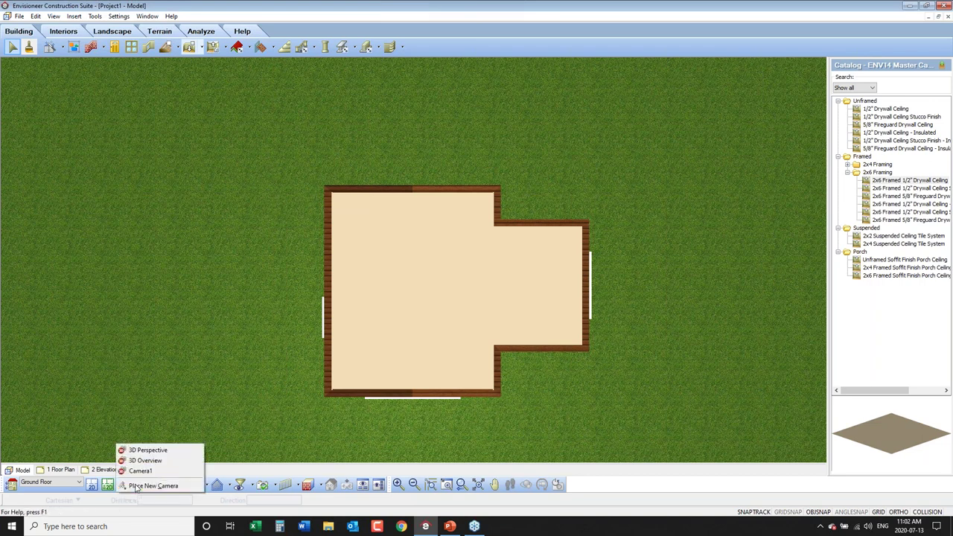
pyautogui.click(139, 472)
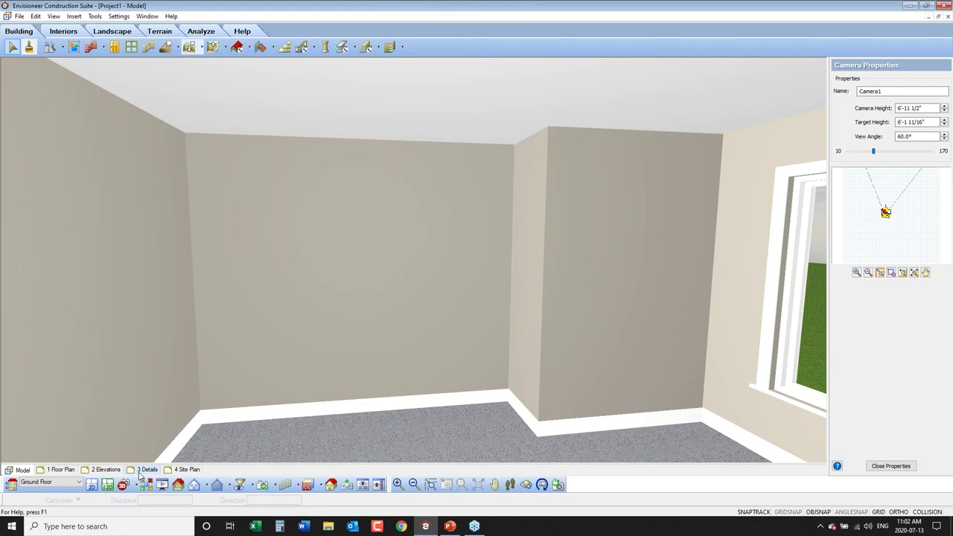
pyautogui.click(321, 488)
pyautogui.click(323, 486)
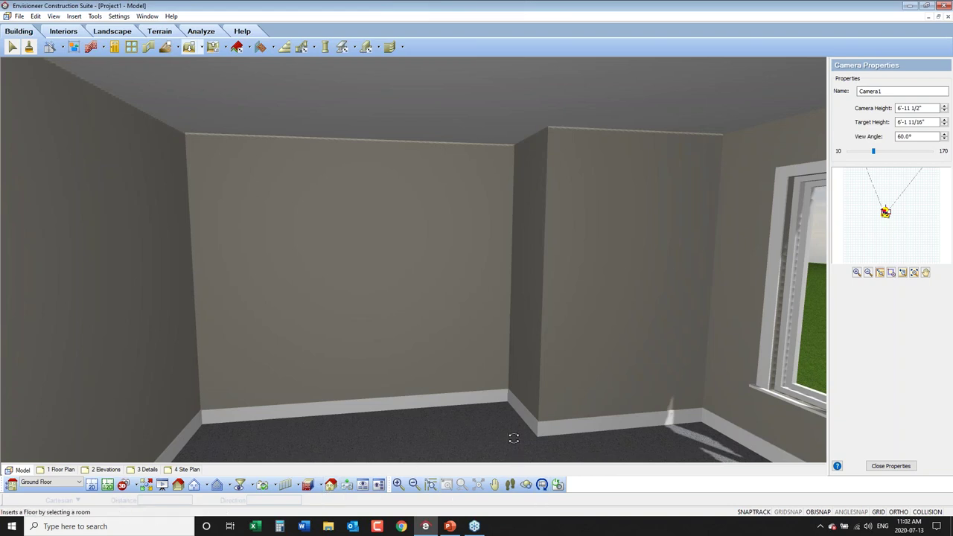
pyautogui.moveTo(377, 332); pyautogui.dragTo(549, 306)
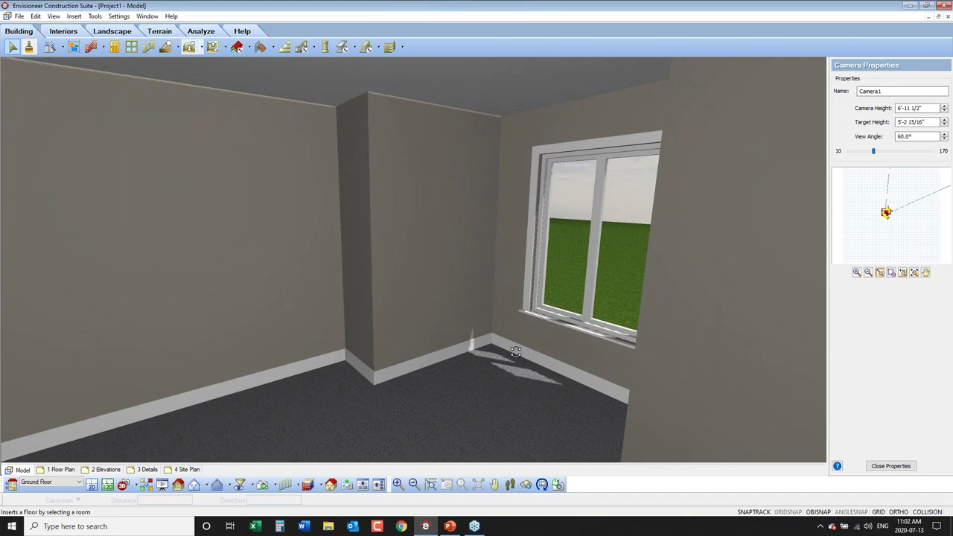
pyautogui.moveTo(457, 364); pyautogui.dragTo(256, 386)
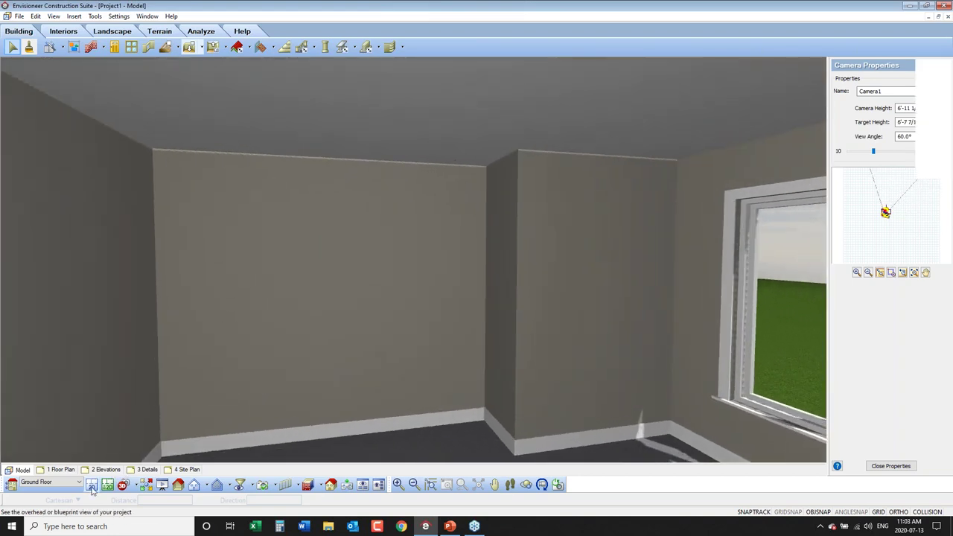
# Step: Switch to the 2D plan and insert a 3 Blade Ceiling Fan with Light at 8'-0" near the centre of the main room
pyautogui.click(91, 485)
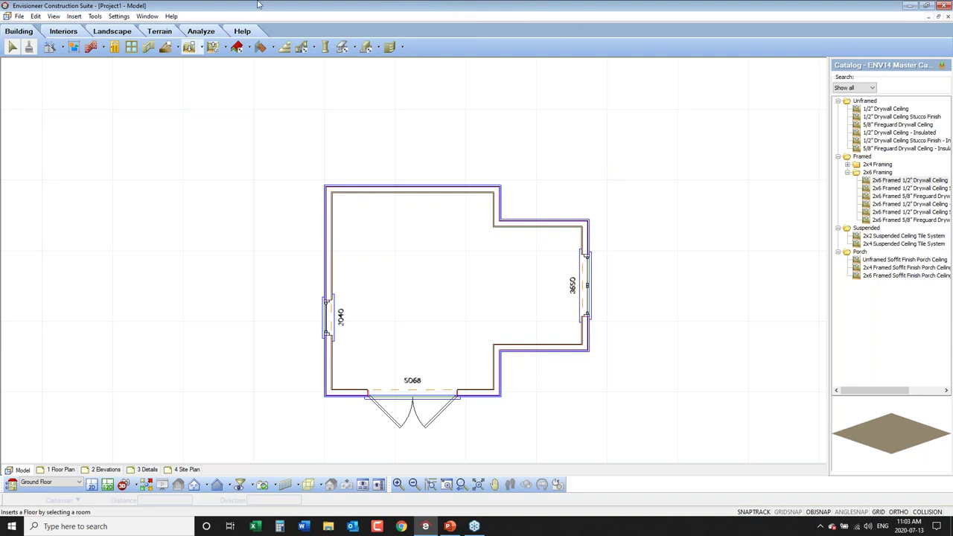
pyautogui.click(70, 33)
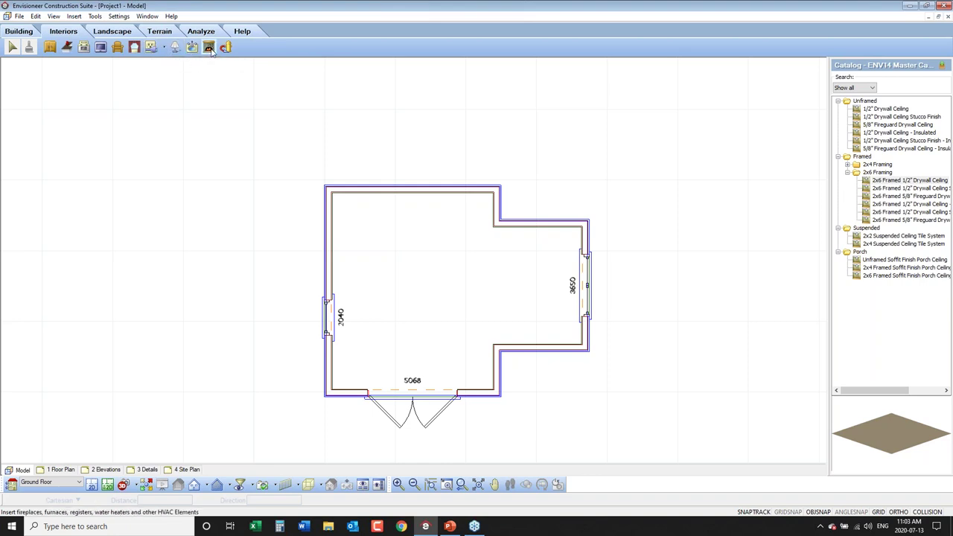
pyautogui.click(176, 46)
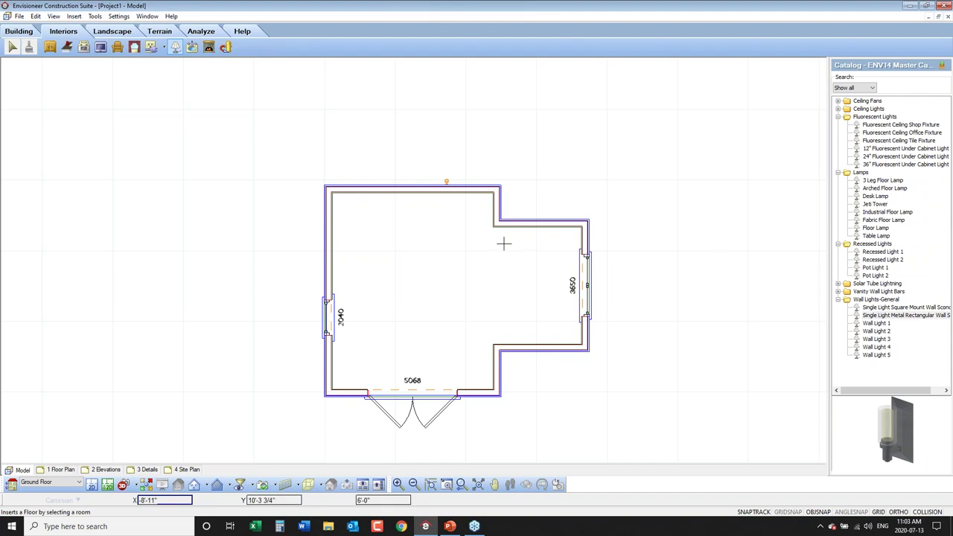
pyautogui.moveTo(893, 440); pyautogui.dragTo(928, 442)
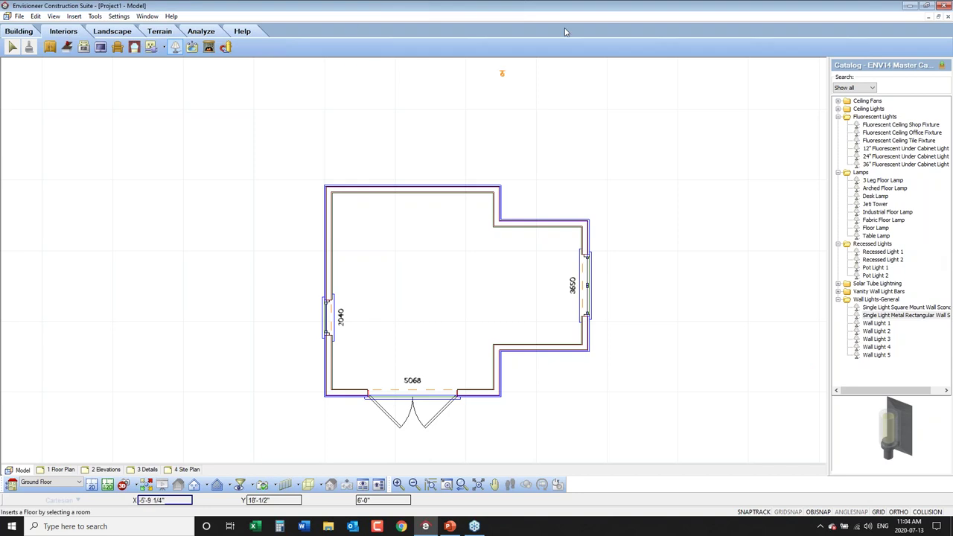
pyautogui.click(838, 101)
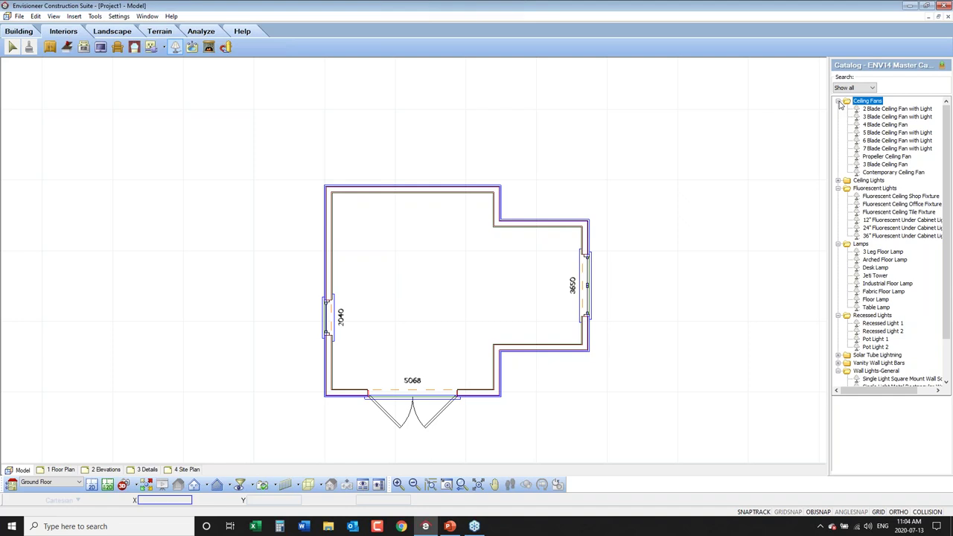
pyautogui.click(899, 125)
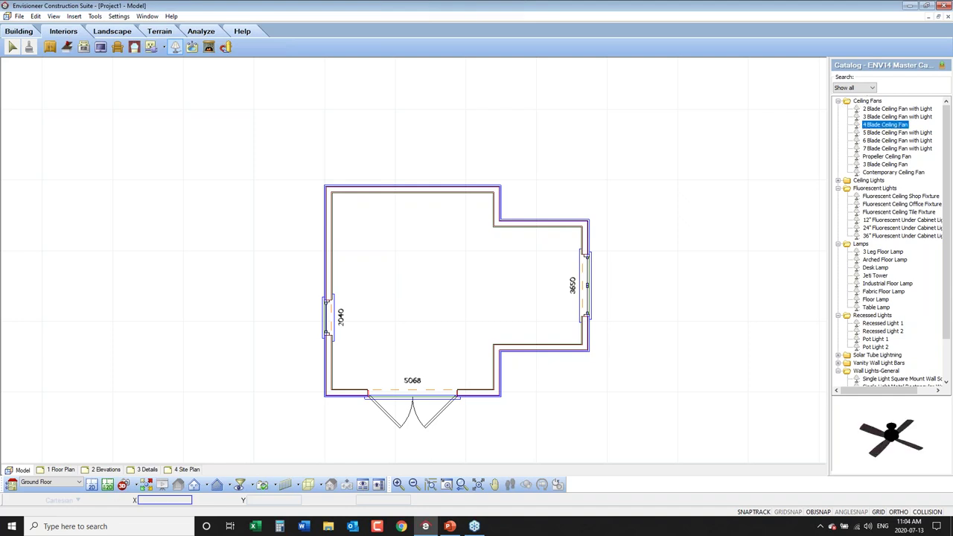
pyautogui.moveTo(889, 435); pyautogui.dragTo(877, 422)
pyautogui.click(886, 117)
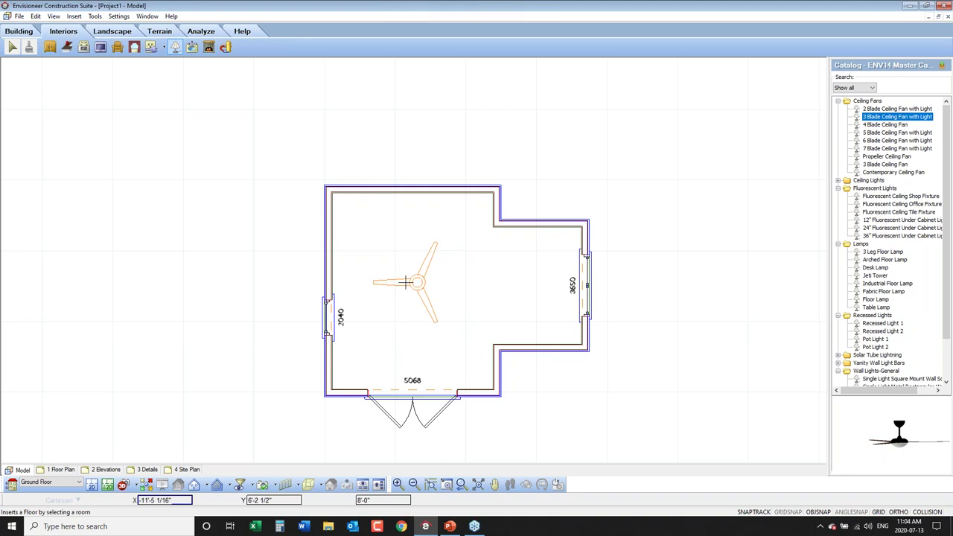
pyautogui.click(405, 281)
pyautogui.rightClick(478, 285)
pyautogui.click(497, 290)
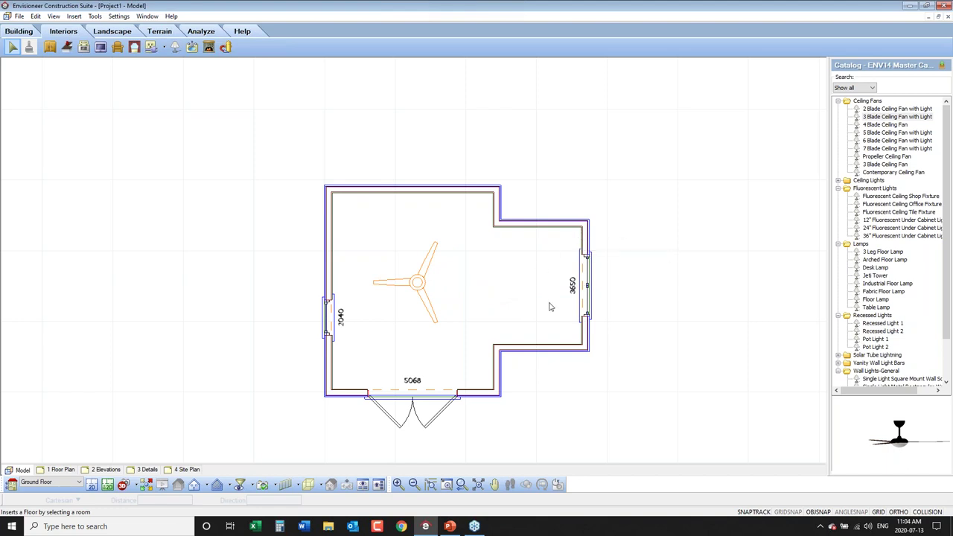
# Step: Insert Single Light Metal Rectangular Wall sconces at 6'-0" on the addition's interior wall, one on each side of the 3650 window
pyautogui.moveTo(949, 277); pyautogui.dragTo(951, 235)
pyautogui.scroll(-2, 949, 251)
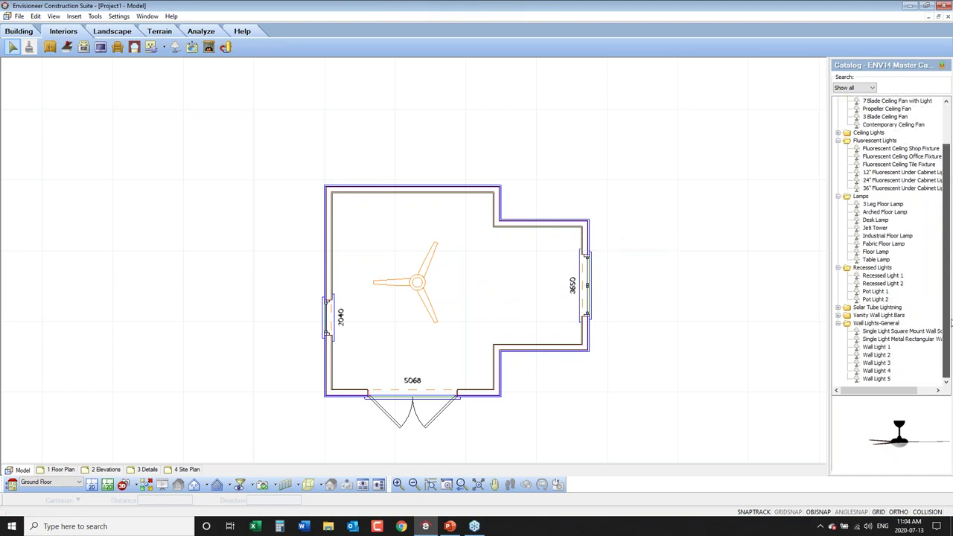
pyautogui.click(883, 348)
pyautogui.click(886, 339)
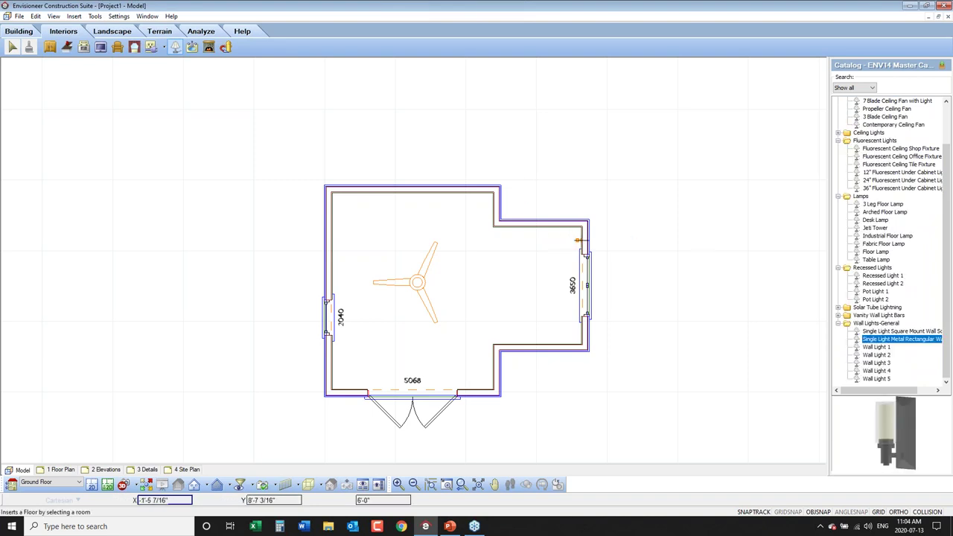
pyautogui.click(447, 484)
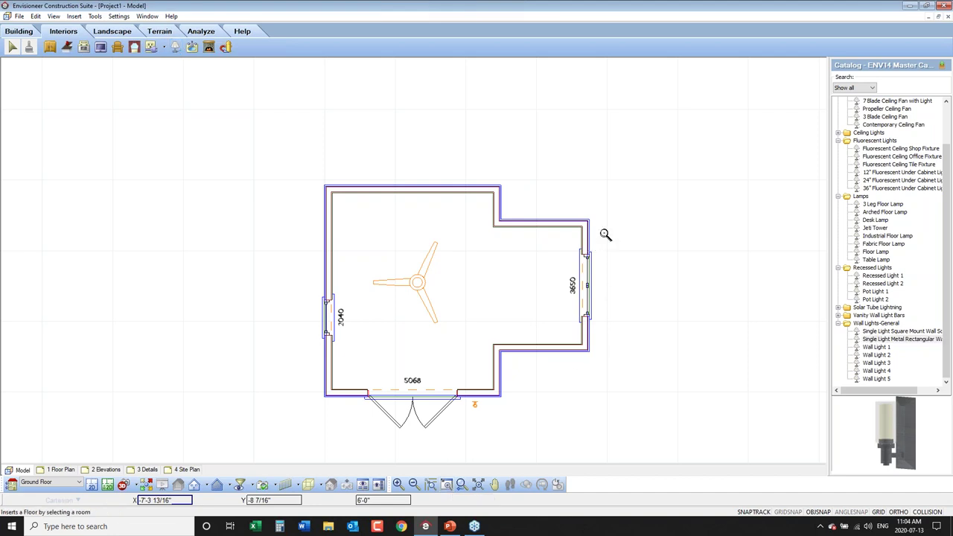
pyautogui.moveTo(607, 214); pyautogui.dragTo(518, 358)
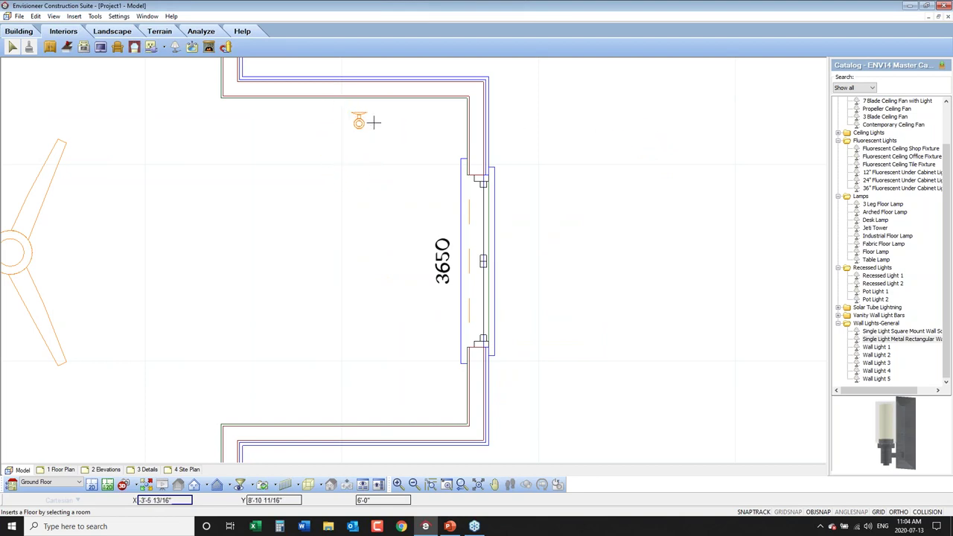
pyautogui.click(459, 136)
pyautogui.click(474, 387)
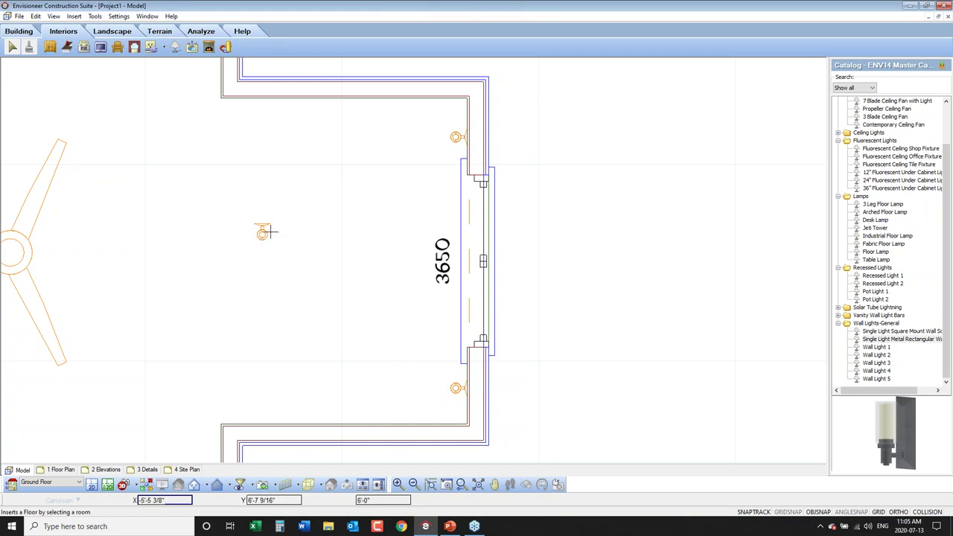
pyautogui.rightClick(268, 232)
pyautogui.click(296, 238)
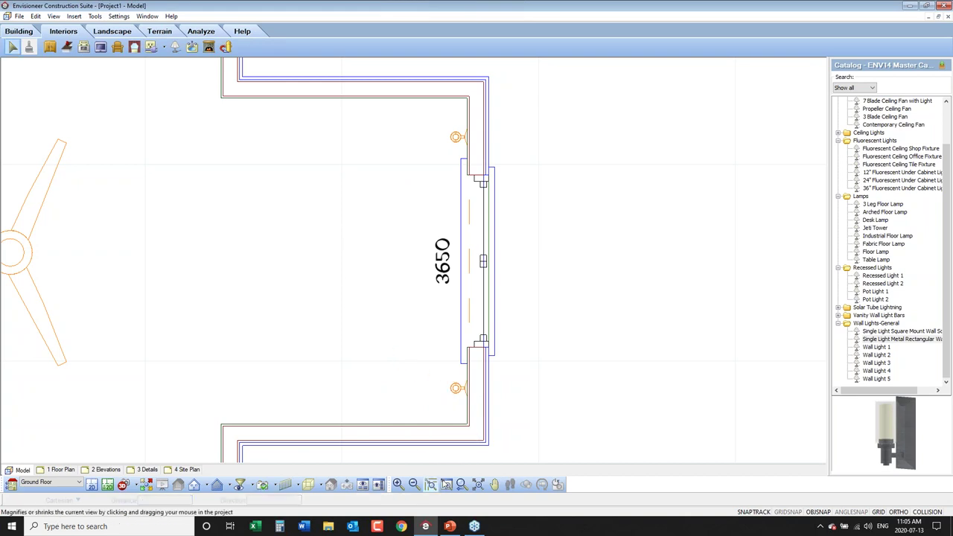
pyautogui.click(461, 485)
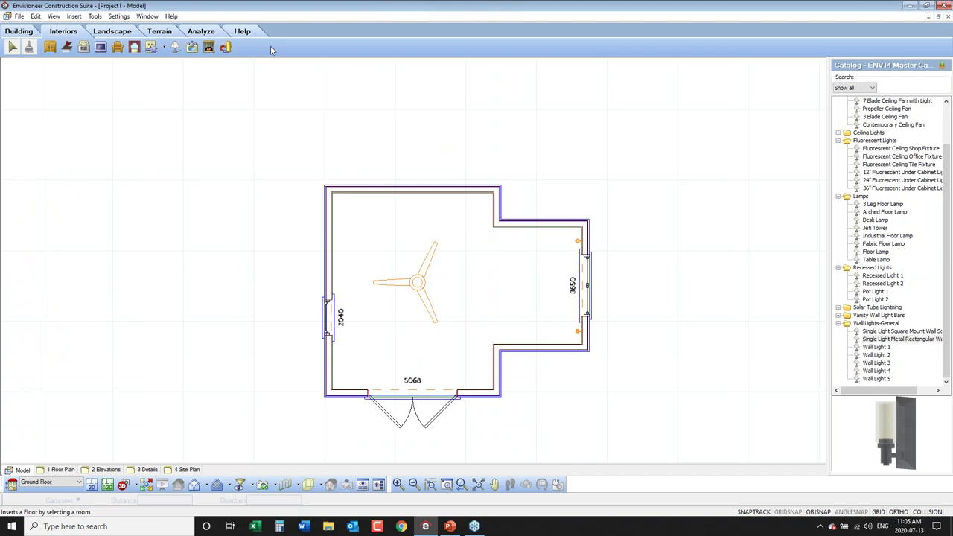
# Step: Insert Double Switch Plates at base height 3'-10", one beside the double door and one on the addition's upper wall
pyautogui.click(446, 485)
pyautogui.moveTo(612, 177); pyautogui.dragTo(303, 445)
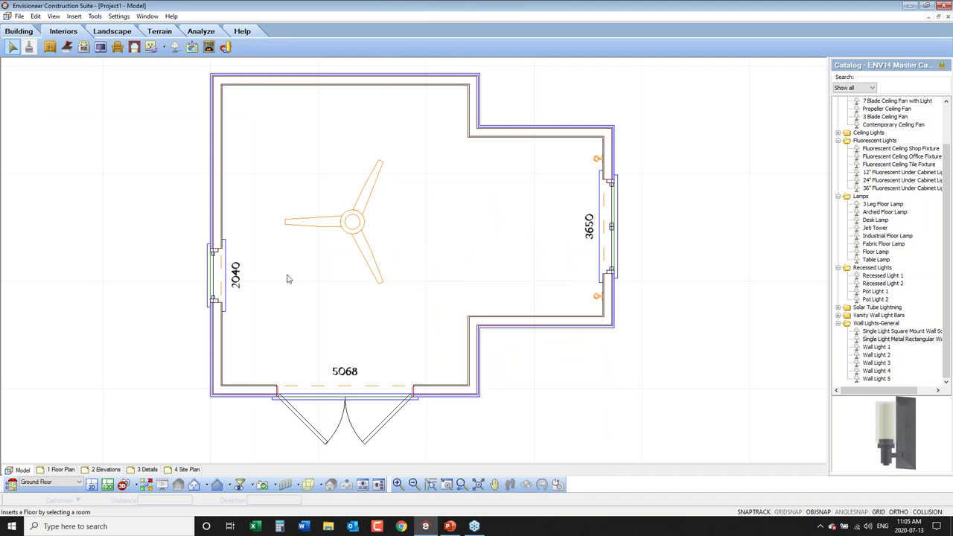
pyautogui.click(165, 47)
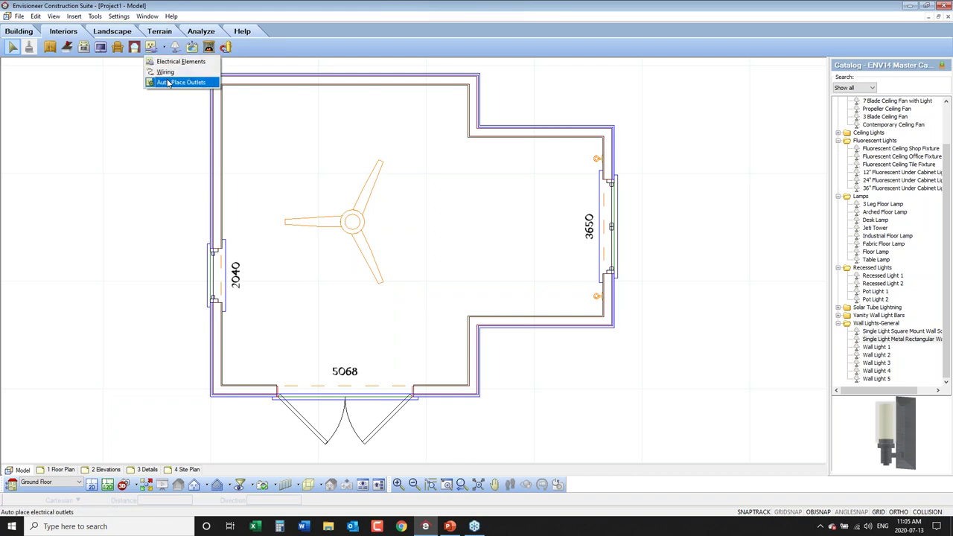
pyautogui.click(174, 62)
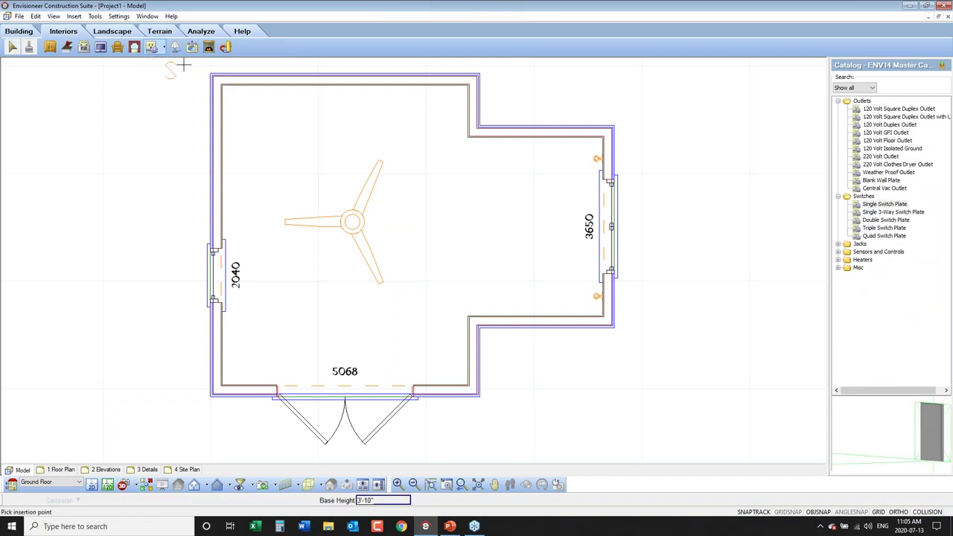
pyautogui.click(900, 221)
pyautogui.moveTo(895, 412); pyautogui.dragTo(929, 432)
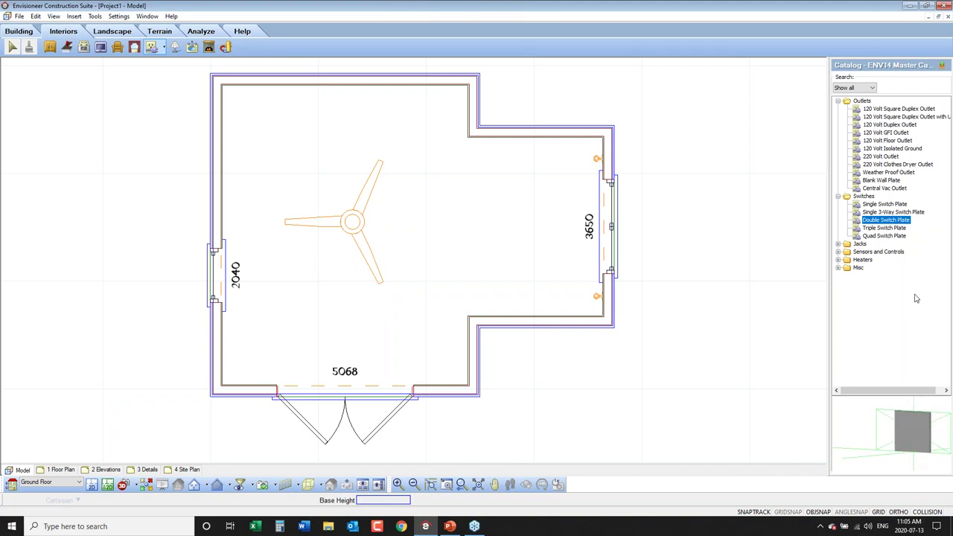
pyautogui.click(433, 384)
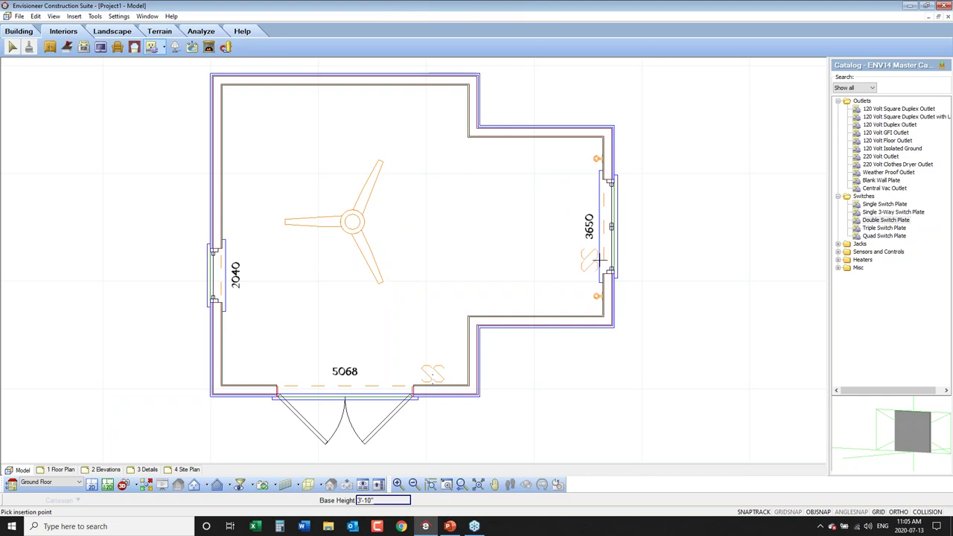
pyautogui.click(523, 139)
pyautogui.rightClick(449, 207)
pyautogui.click(476, 214)
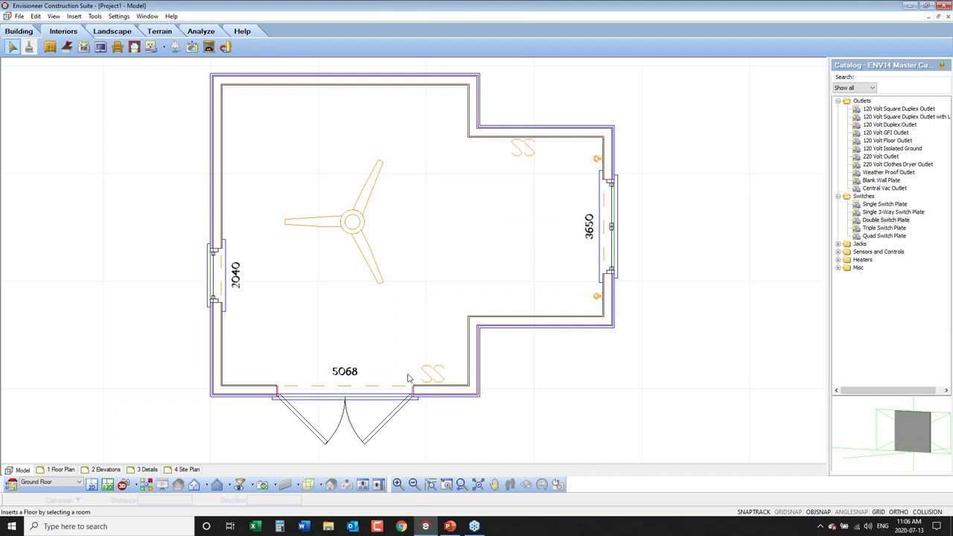
# Step: Open the Camera1 view and look around the room to examine the fan, wall sconces and switch plates
pyautogui.click(136, 487)
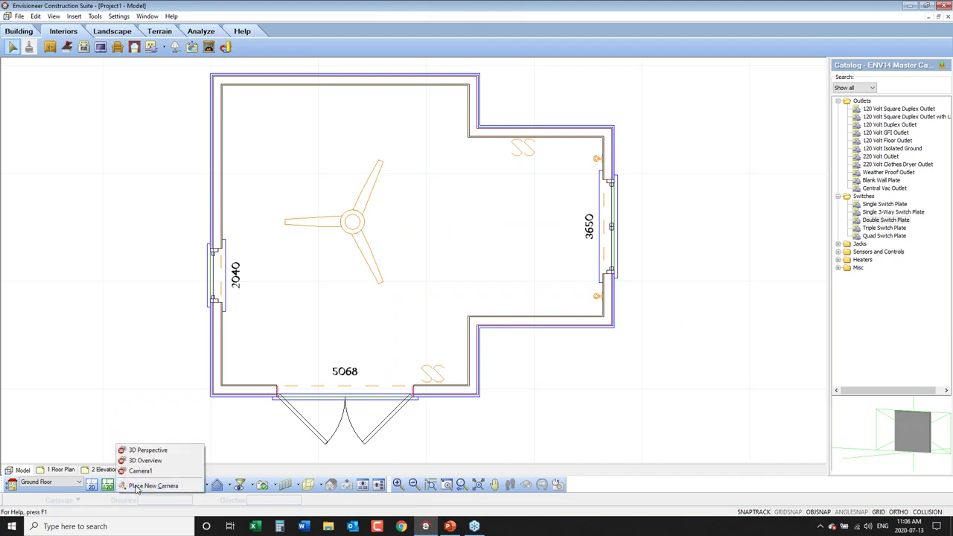
pyautogui.click(141, 471)
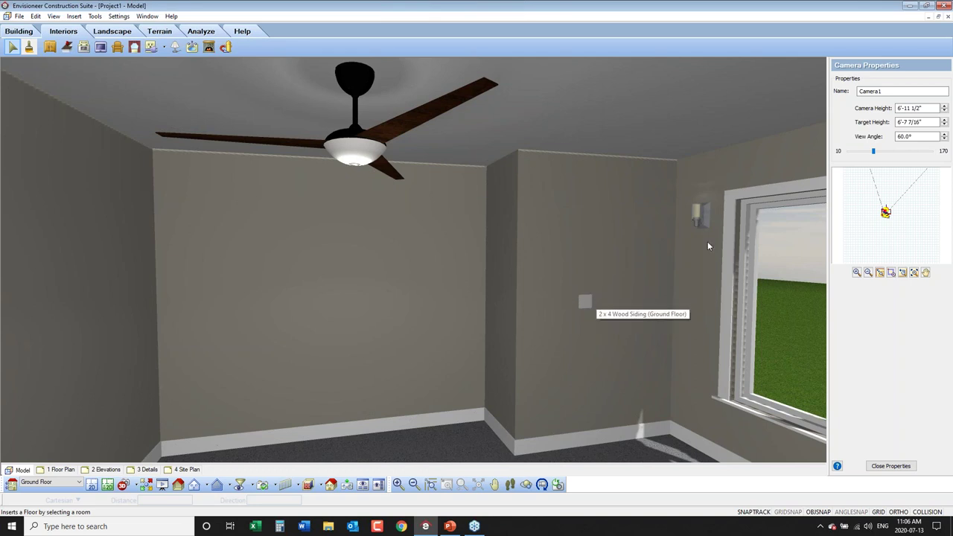
pyautogui.click(509, 485)
pyautogui.moveTo(409, 338); pyautogui.dragTo(486, 337)
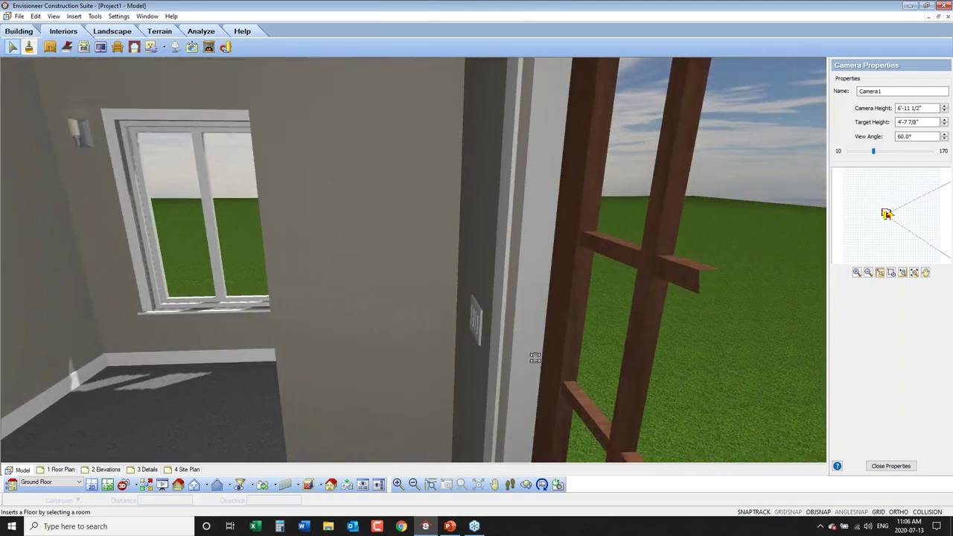
# Step: In the 2D plan, draw wiring from the switch beside the double door through the ceiling fan to the addition's switch
pyautogui.click(92, 485)
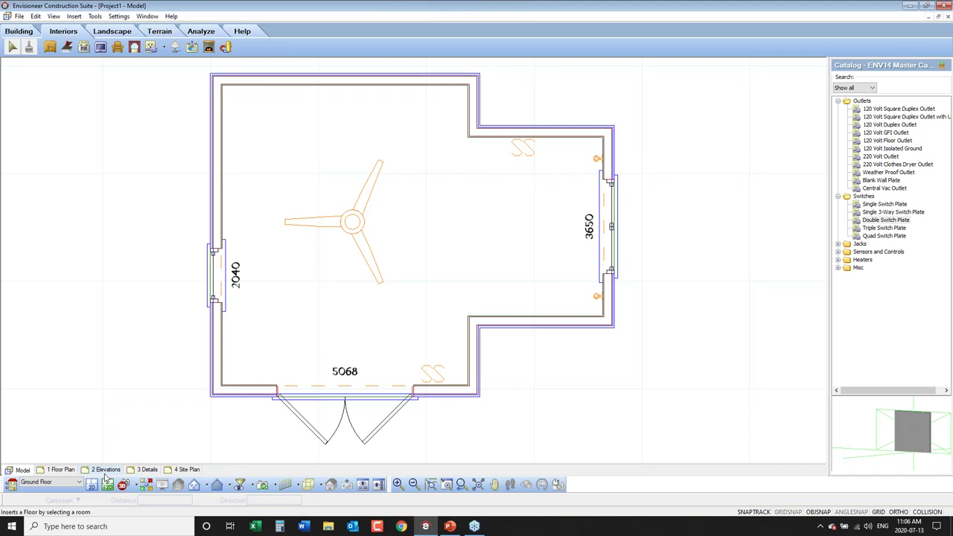
pyautogui.click(165, 47)
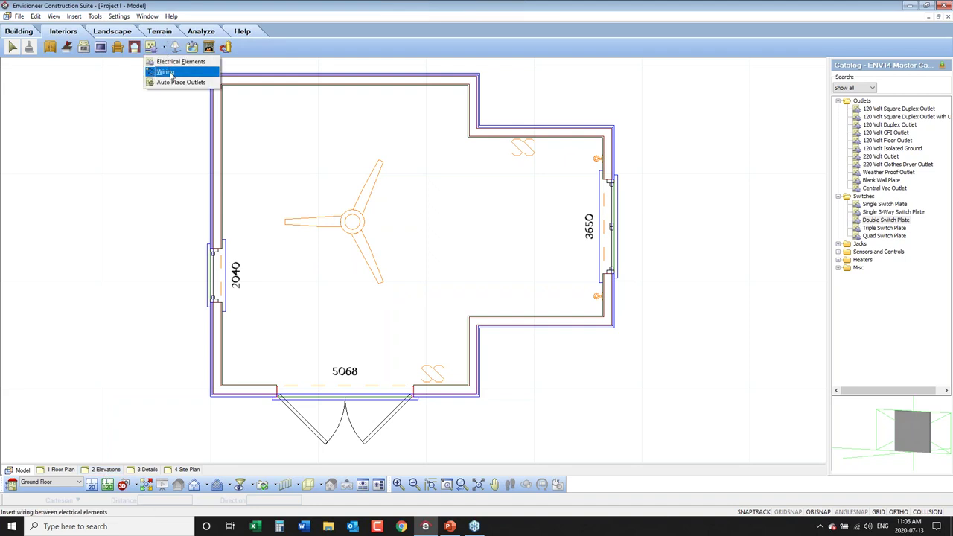
pyautogui.click(171, 74)
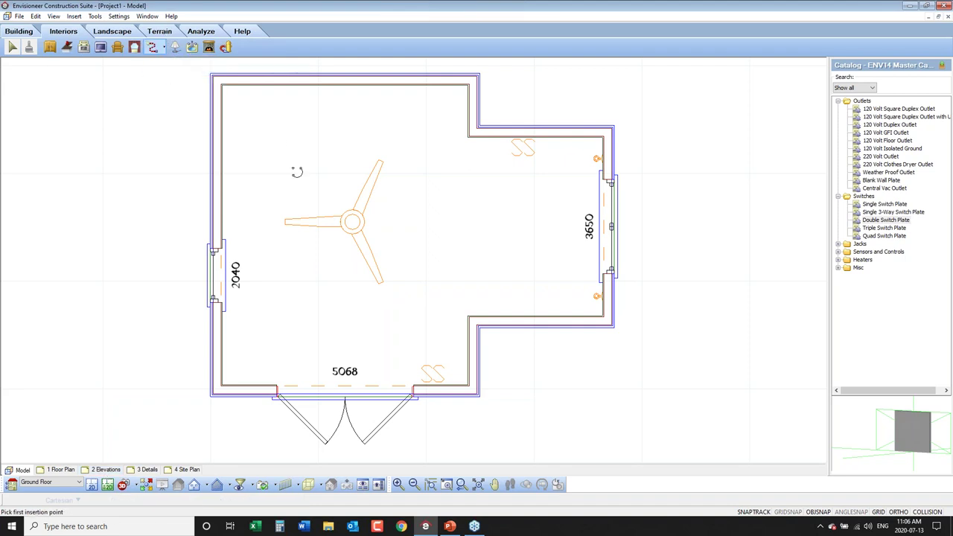
pyautogui.click(428, 369)
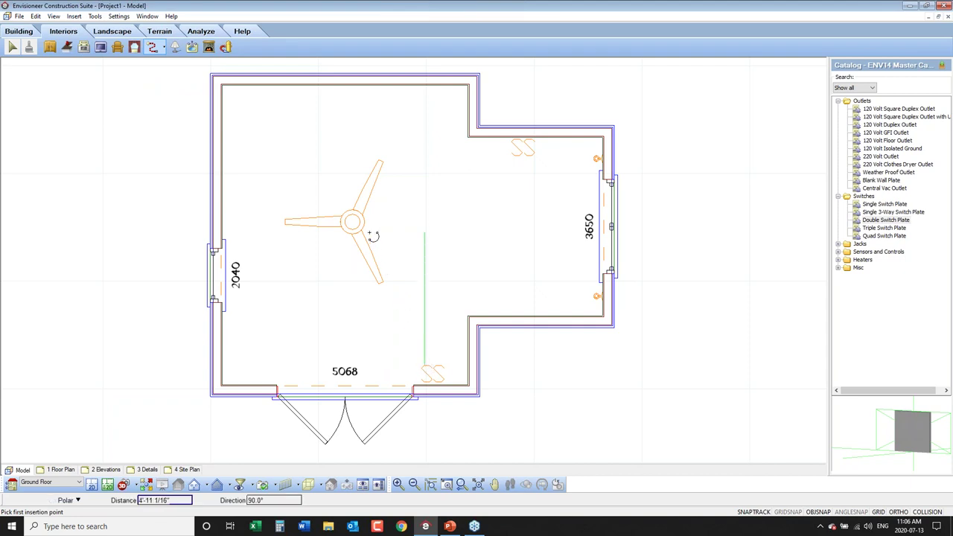
pyautogui.click(354, 232)
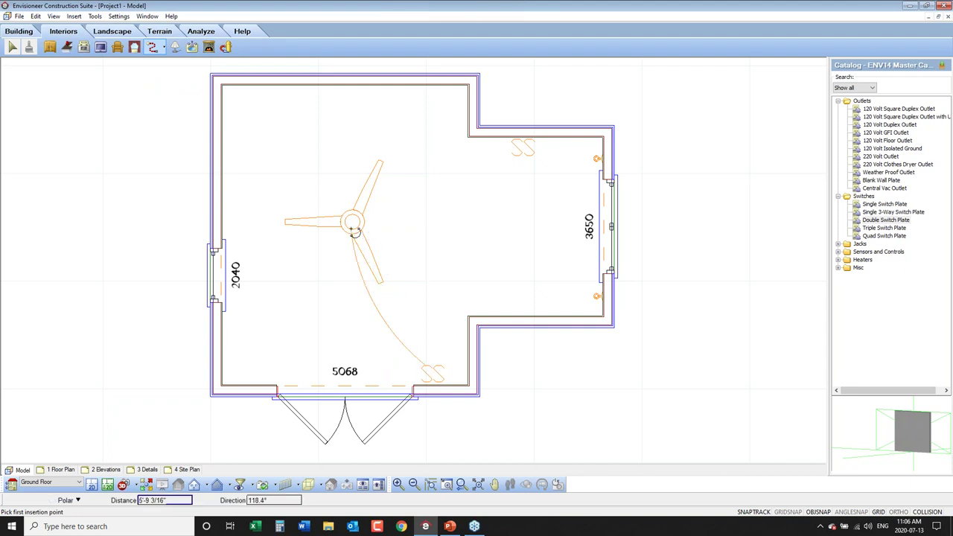
pyautogui.click(515, 158)
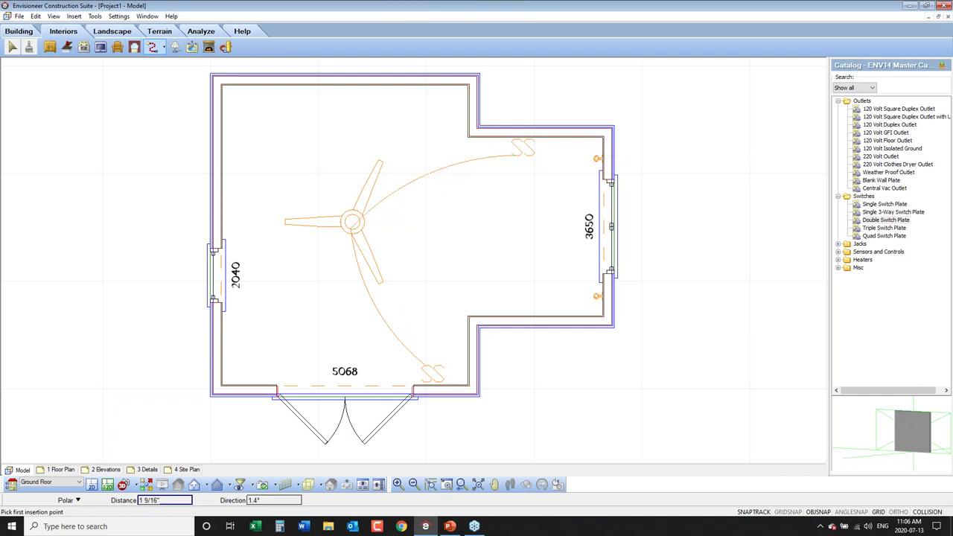
# Step: Draw a second wiring run from the door switch through both wall sconces to the addition's switch
pyautogui.rightClick(506, 176)
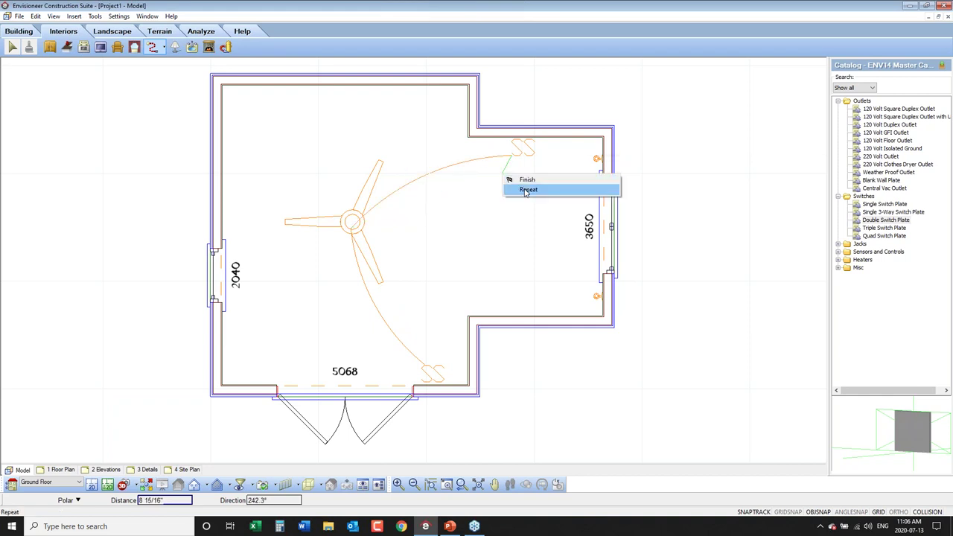
pyautogui.click(526, 191)
pyautogui.click(441, 370)
pyautogui.click(594, 296)
pyautogui.click(597, 158)
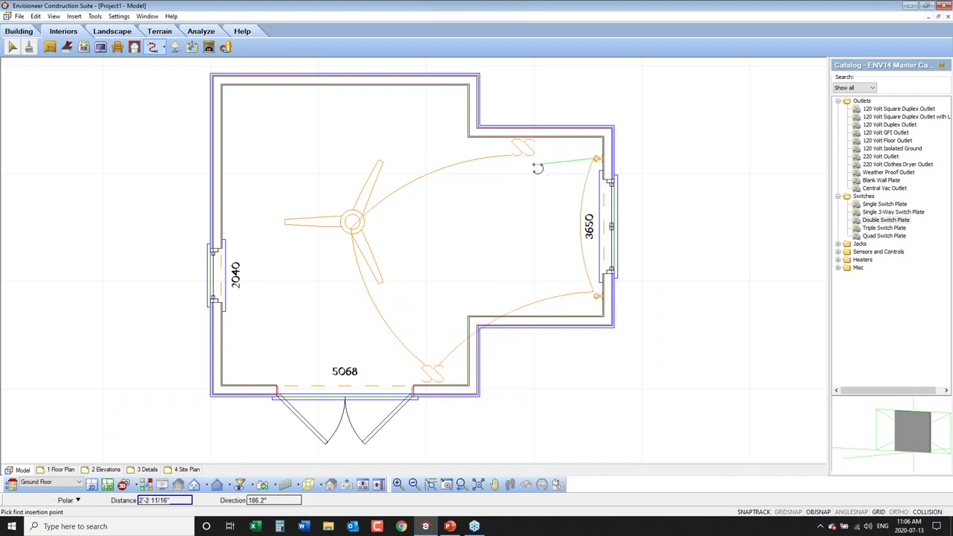
pyautogui.click(530, 154)
pyautogui.rightClick(496, 234)
pyautogui.click(507, 236)
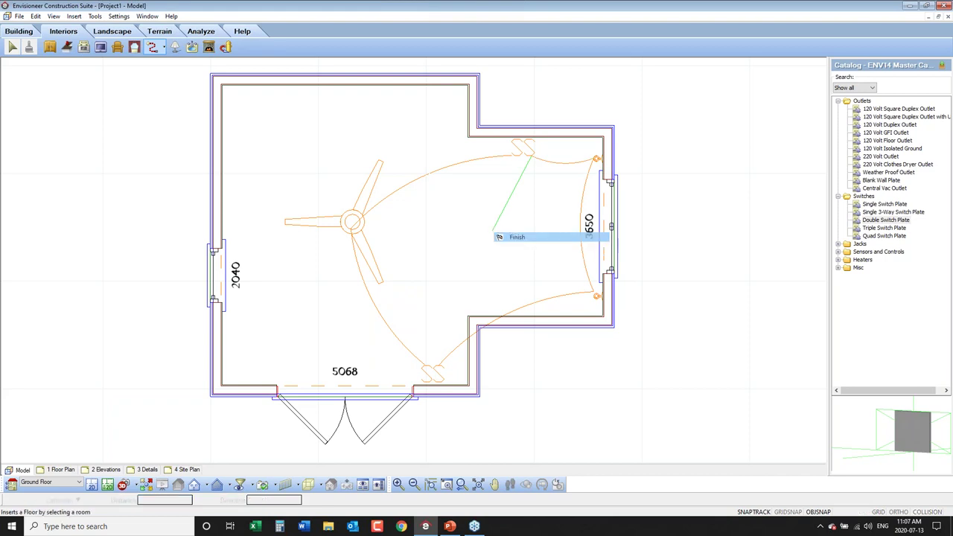
# Step: Reshape the wire between the door switch and the lower sconce so that it curves inside the room
pyautogui.click(536, 302)
pyautogui.moveTo(507, 314); pyautogui.dragTo(494, 278)
pyautogui.click(569, 383)
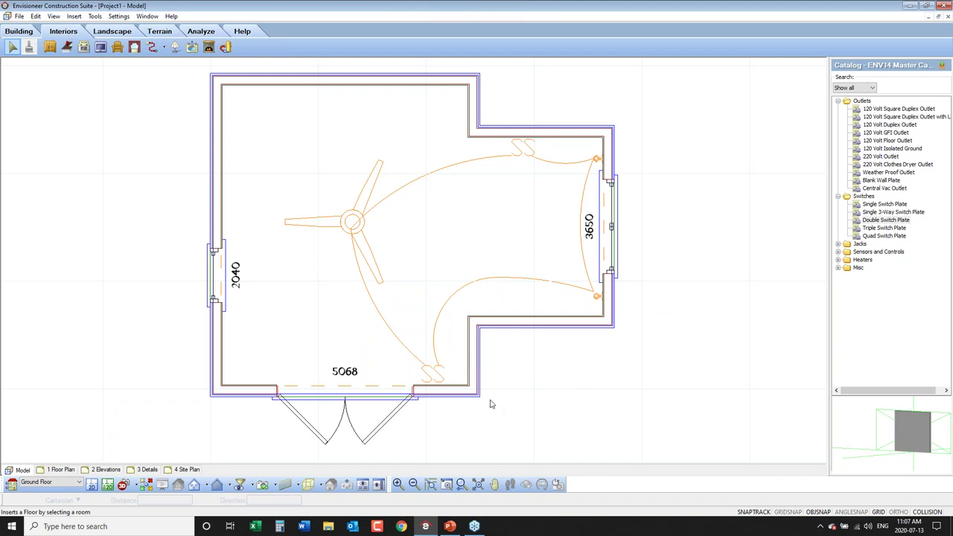
# Step: Try to place electrical outlets automatically around the room
pyautogui.click(166, 49)
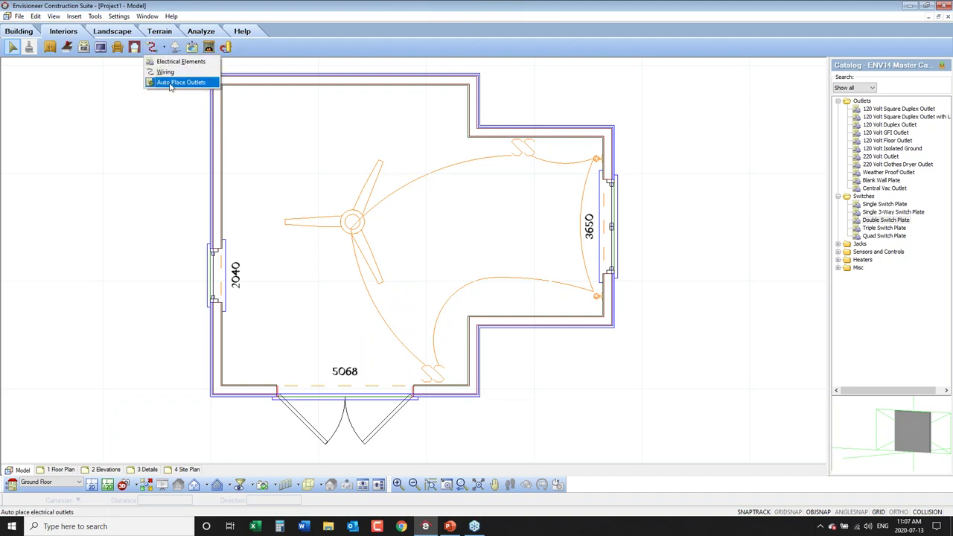
pyautogui.click(170, 83)
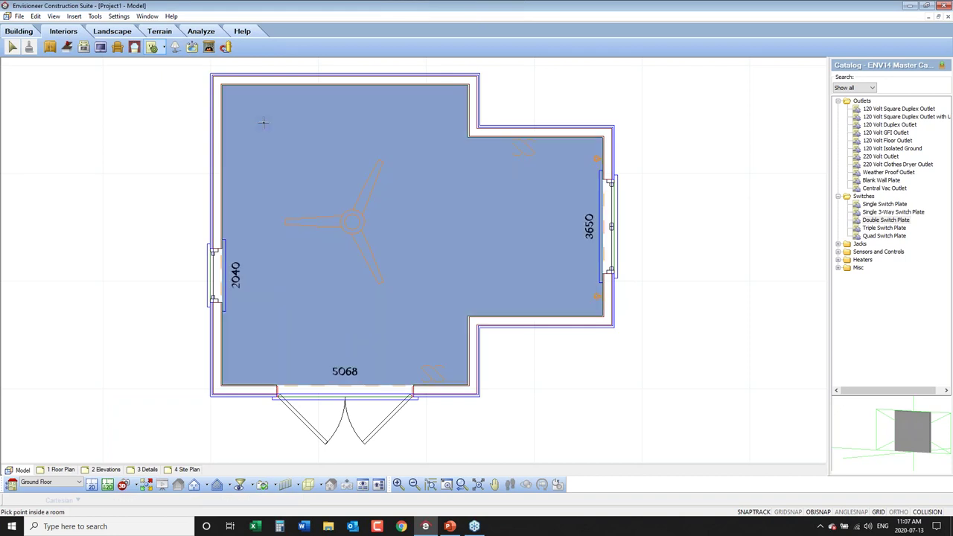
pyautogui.click(478, 203)
pyautogui.click(164, 47)
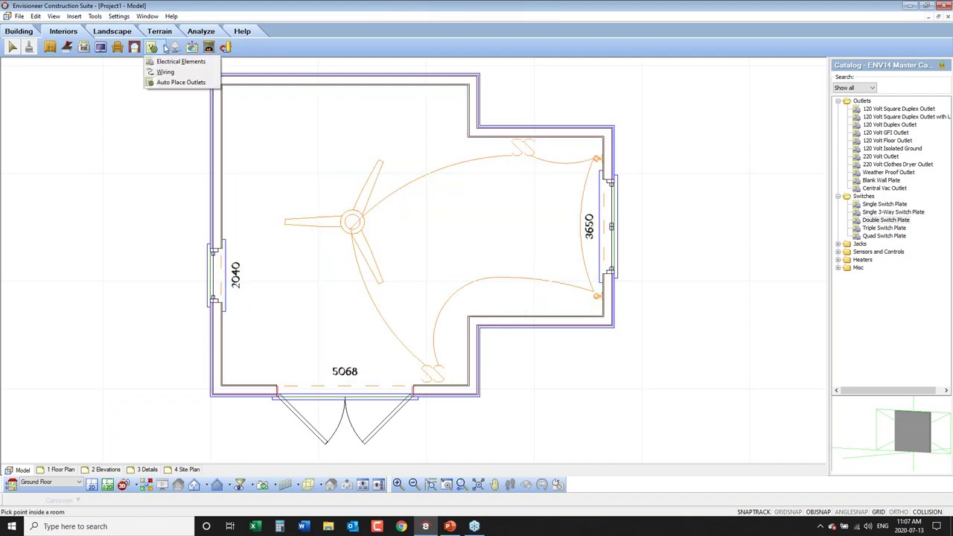
# Step: In the document's Auto Place Outlets settings, set minimum wall length to 1'-6", maximum distance from outlet to 10' and from opening to 4'
pyautogui.click(124, 17)
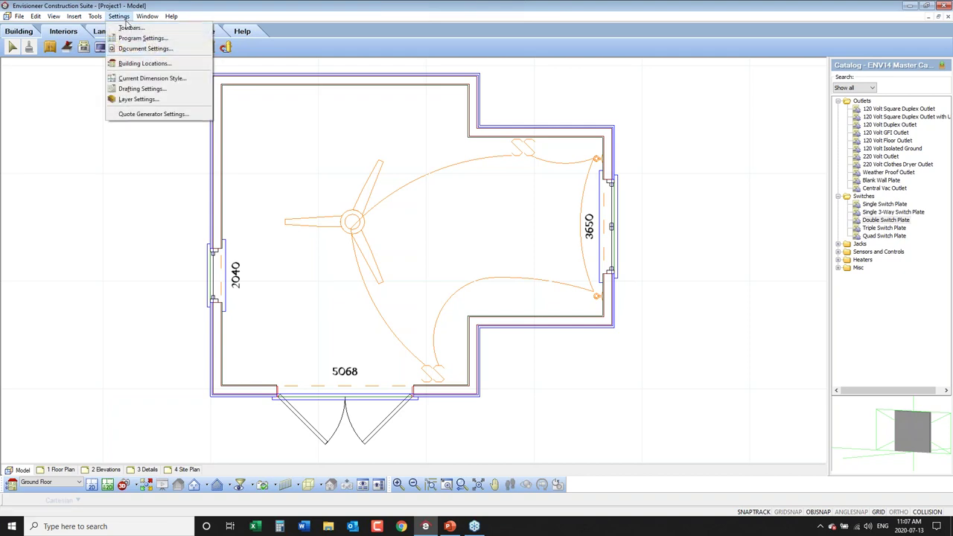
pyautogui.click(141, 48)
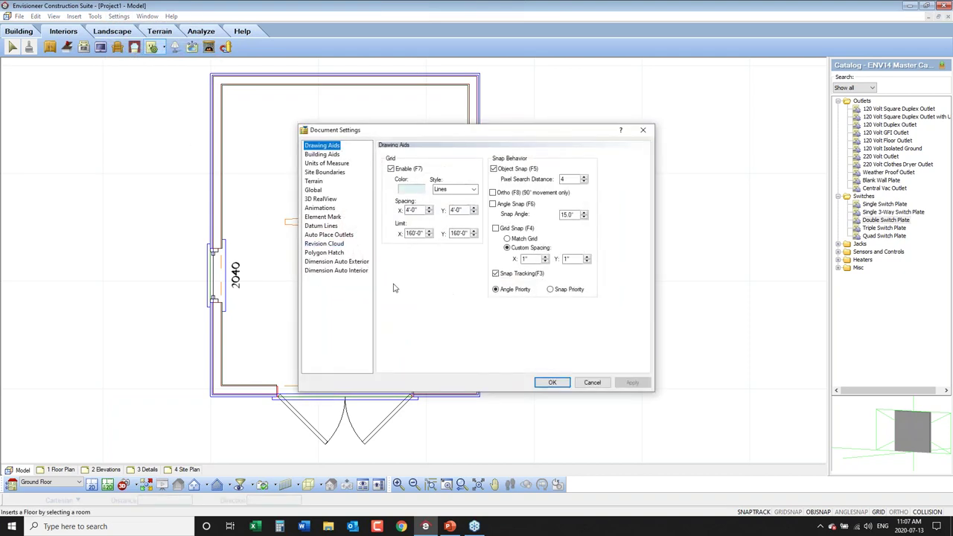
pyautogui.click(336, 235)
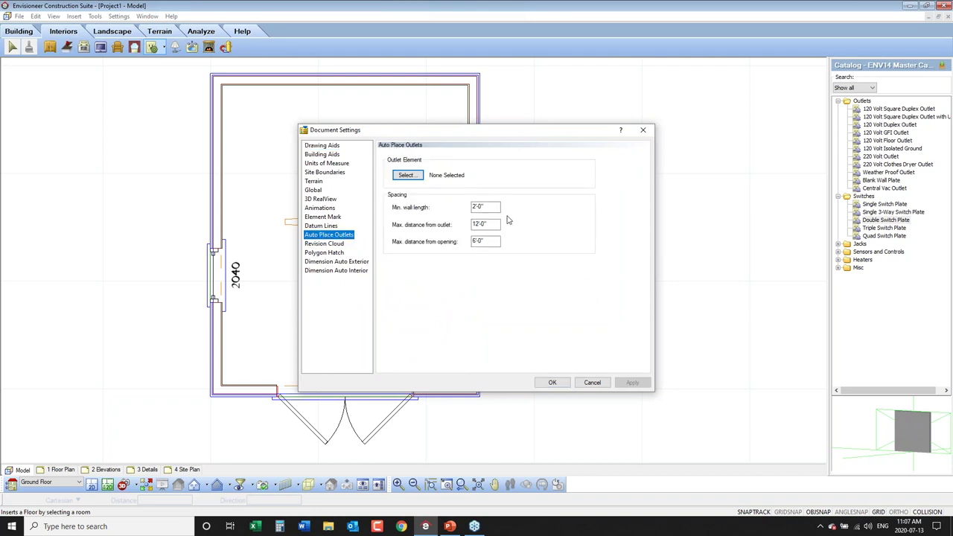
pyautogui.moveTo(454, 133); pyautogui.dragTo(675, 110)
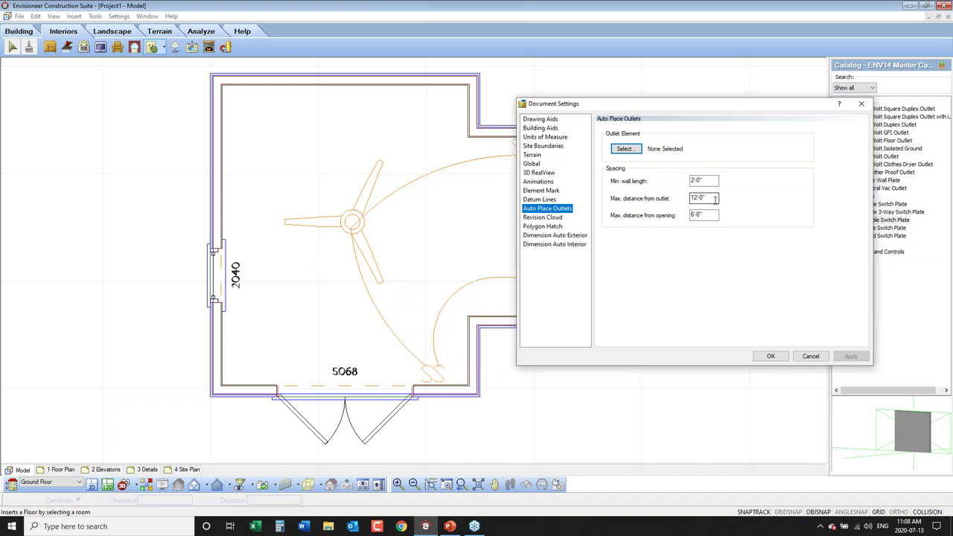
pyautogui.press('Tab')
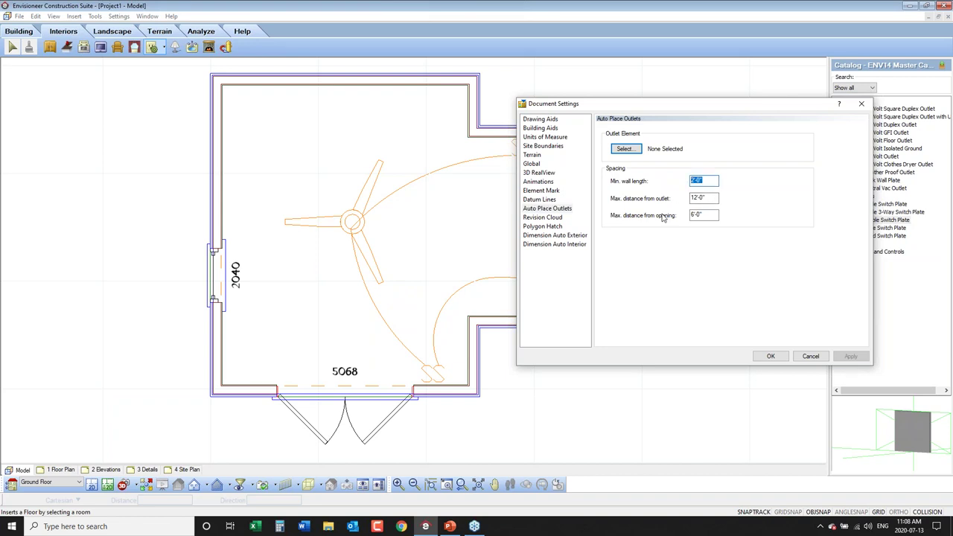
pyautogui.write('1')
pyautogui.press('Tab')
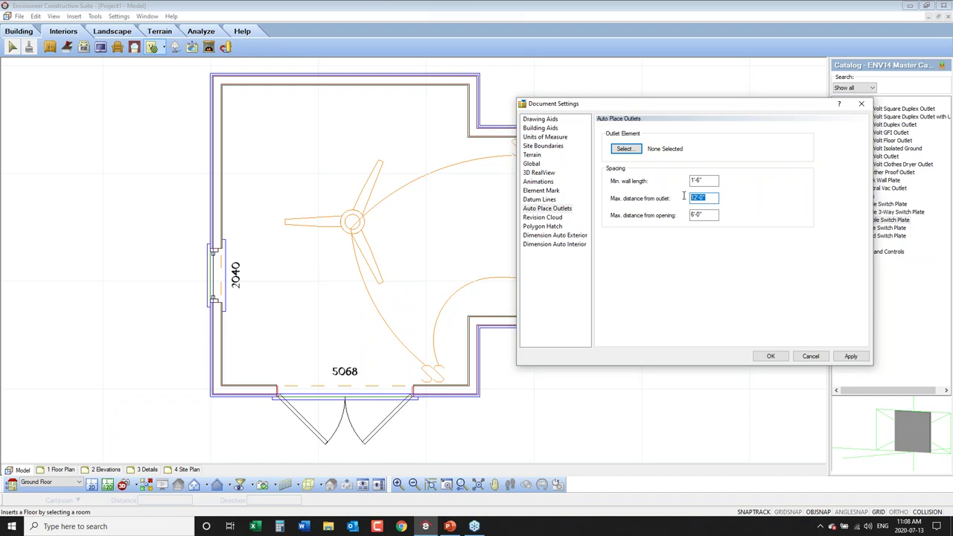
pyautogui.write('10')
pyautogui.moveTo(711, 213); pyautogui.dragTo(689, 214)
pyautogui.write("4'")
# Step: Choose the 120 Volt Square Duplex Outlet as the auto-placed outlet element and apply the document settings
pyautogui.click(625, 148)
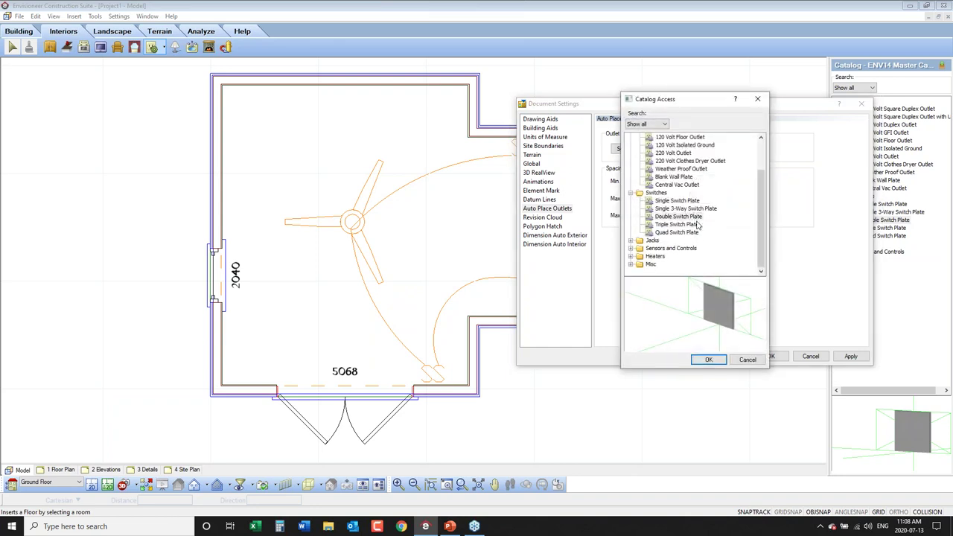
pyautogui.scroll(2, 761, 217)
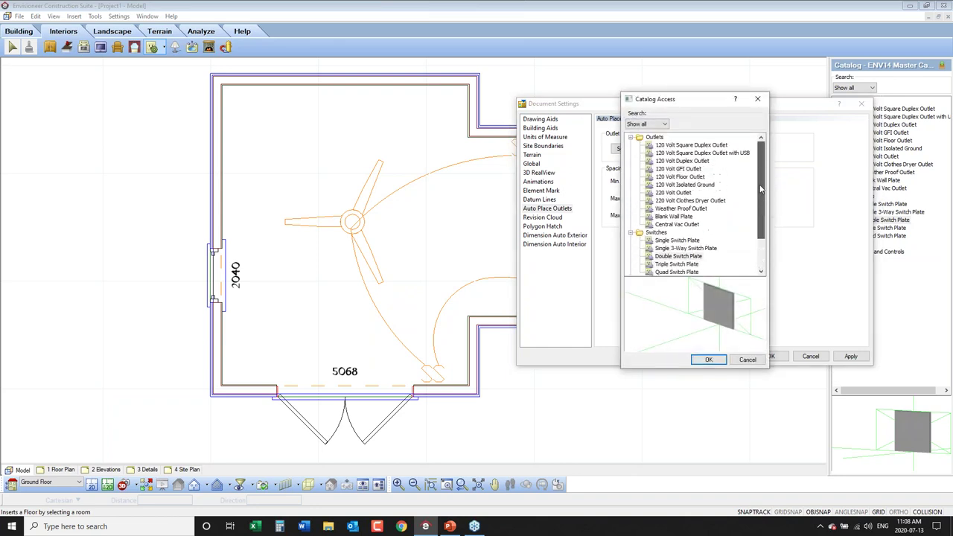
pyautogui.click(700, 146)
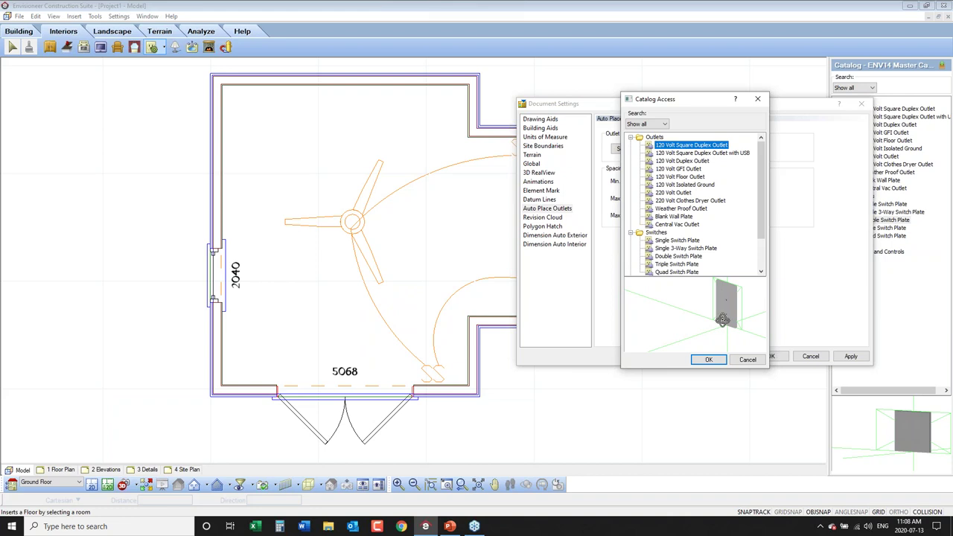
pyautogui.click(709, 358)
pyautogui.click(848, 356)
pyautogui.click(770, 356)
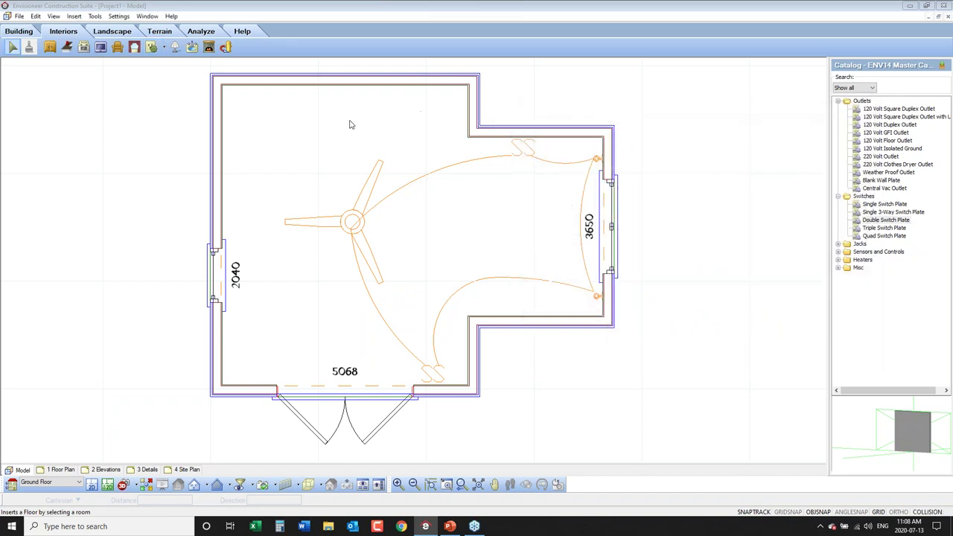
# Step: Place outlets automatically around the whole room, including the addition, and end the command
pyautogui.click(152, 47)
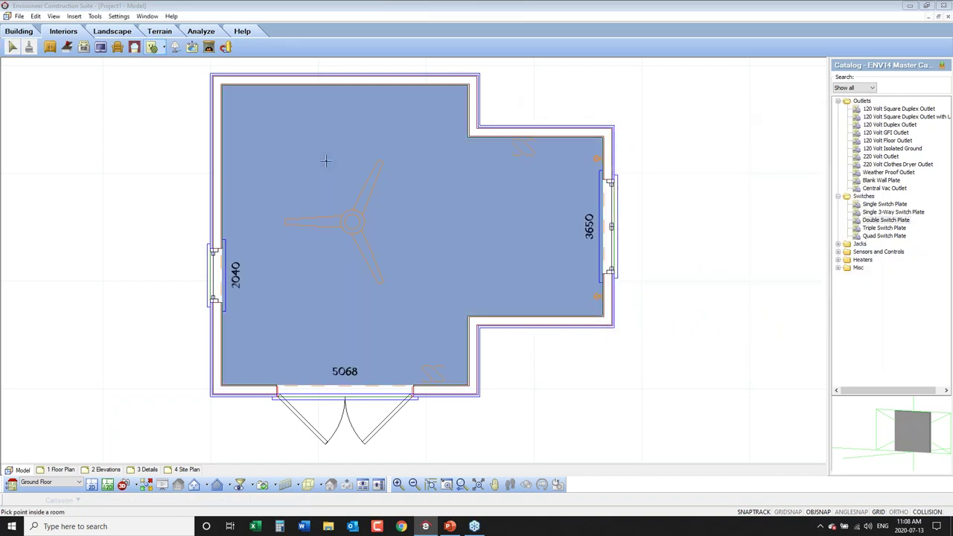
pyautogui.click(325, 160)
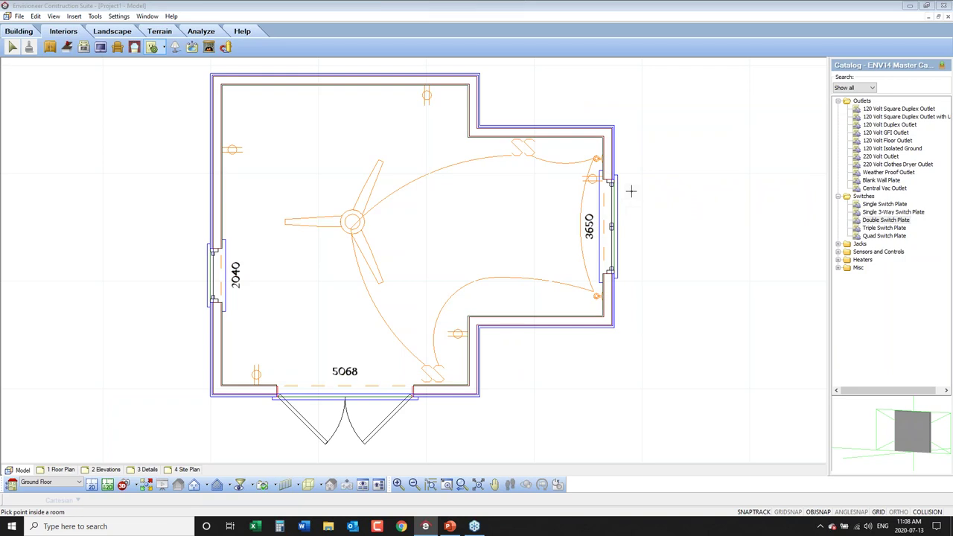
pyautogui.rightClick(720, 131)
pyautogui.click(729, 137)
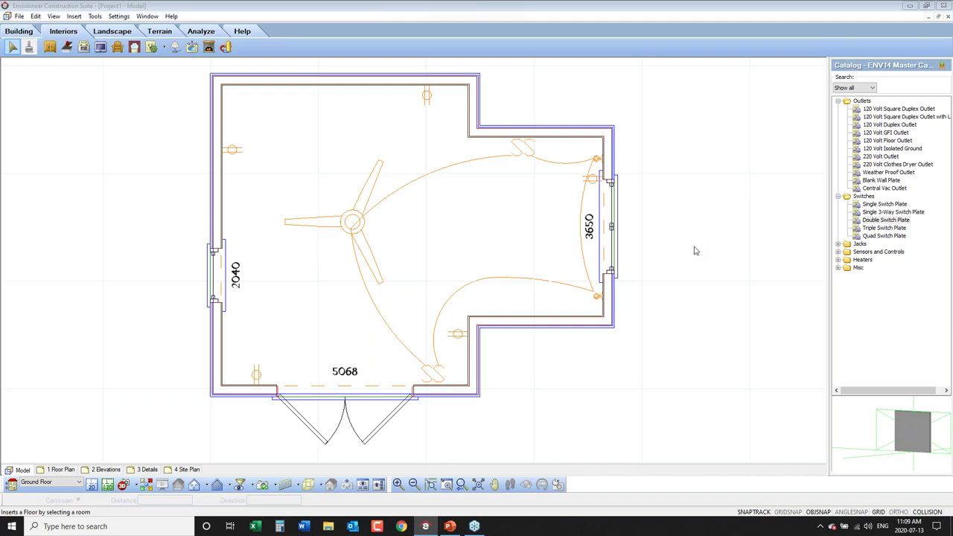
# Step: Switch the plan to display only the building's framing
pyautogui.click(52, 18)
pyautogui.moveTo(78, 167)
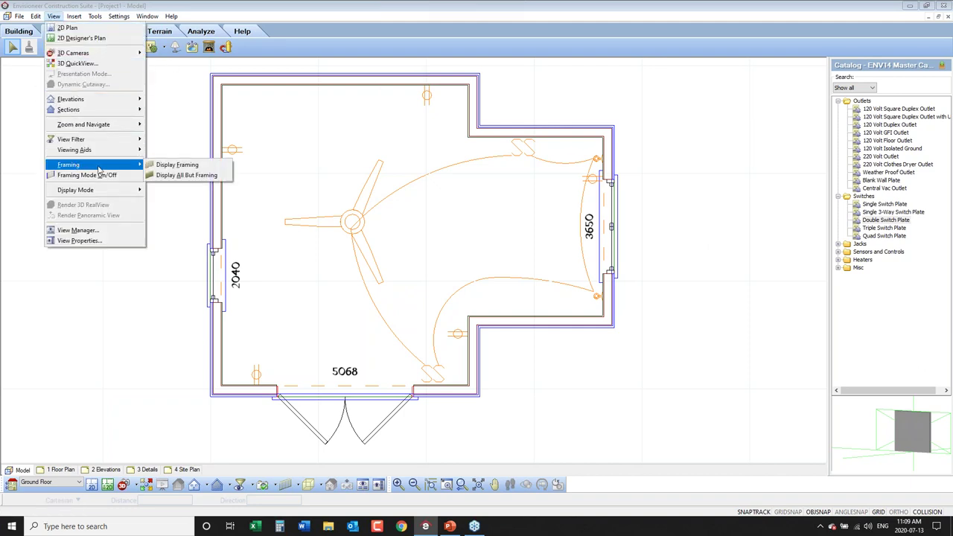
pyautogui.click(169, 166)
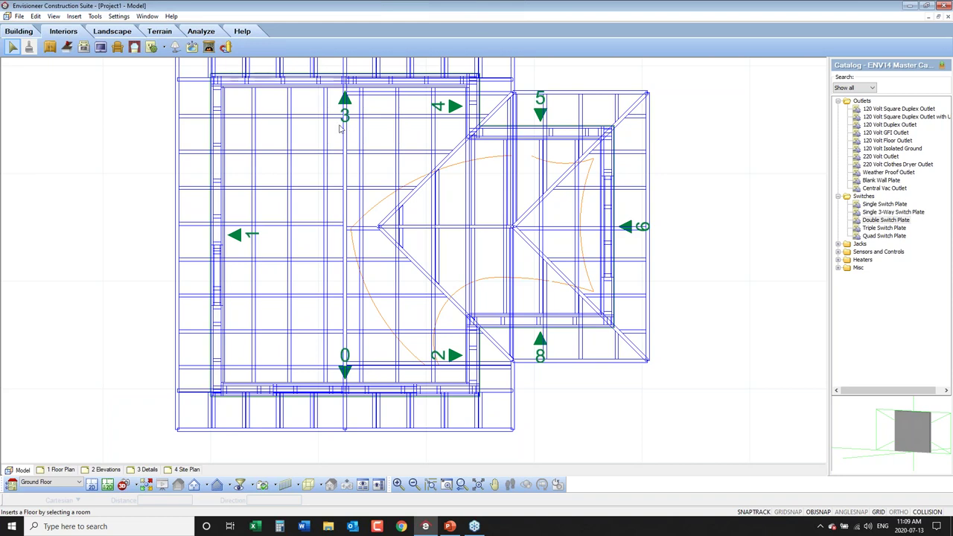
# Step: Open the Wall Panels list and examine each ground-floor panel's framing drawing and wall location, plus the properties of panel 8
pyautogui.click(96, 16)
pyautogui.click(113, 78)
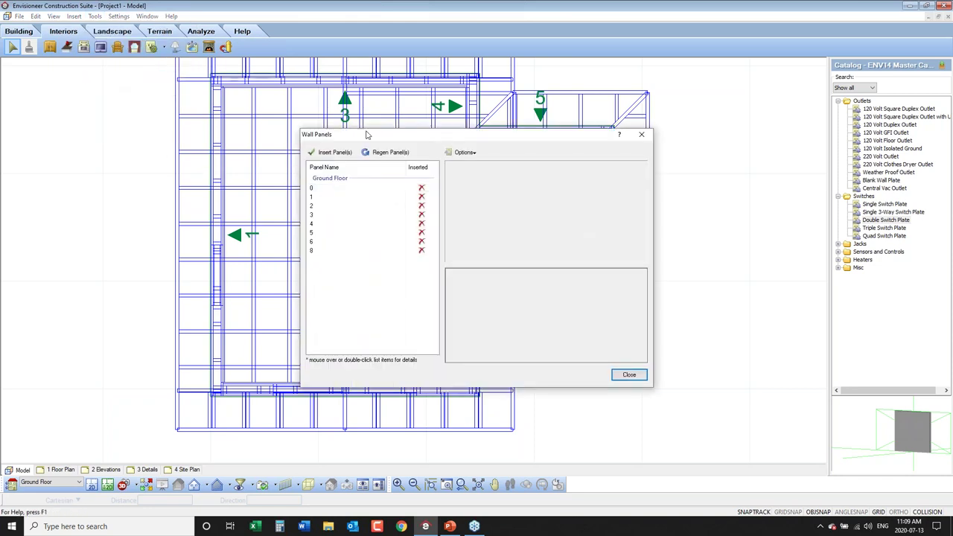
pyautogui.moveTo(367, 136); pyautogui.dragTo(506, 107)
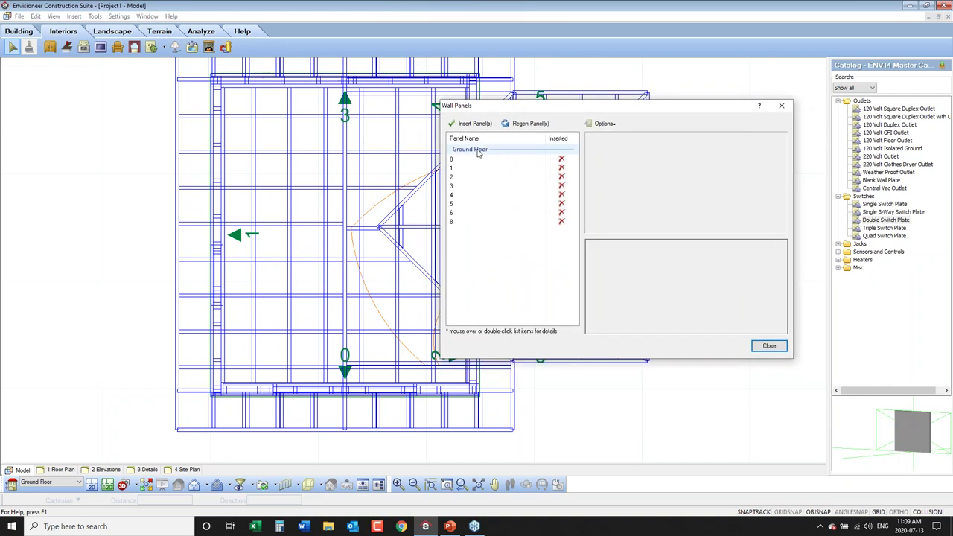
pyautogui.moveTo(472, 163)
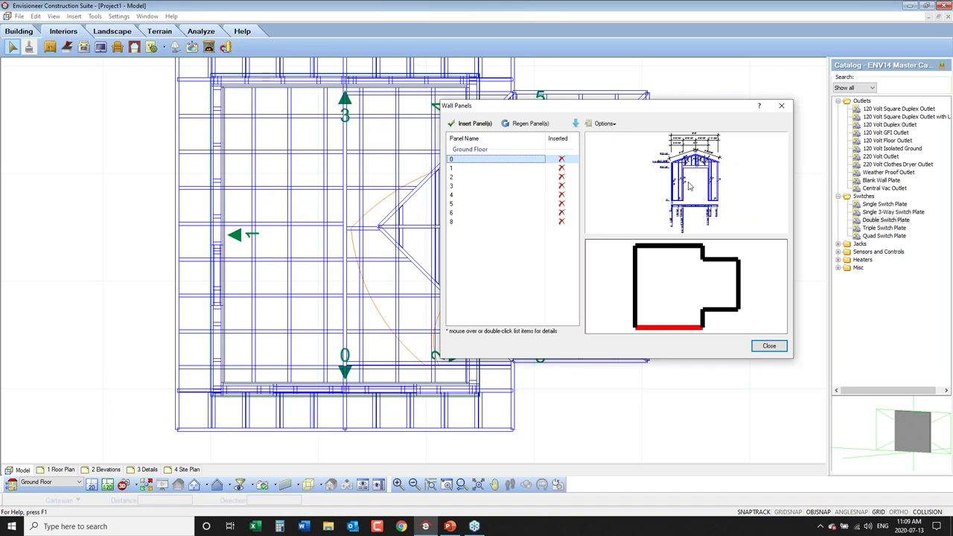
pyautogui.click(477, 170)
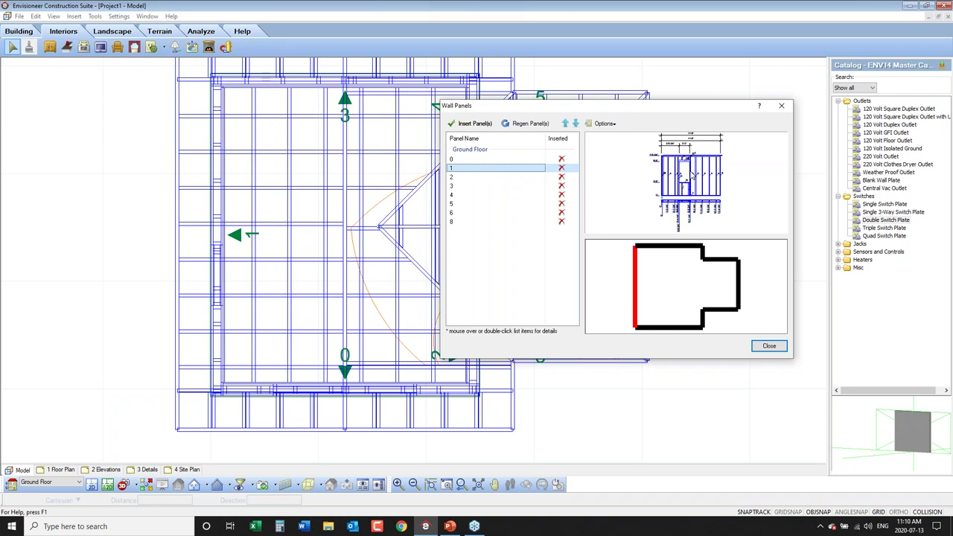
pyautogui.click(463, 179)
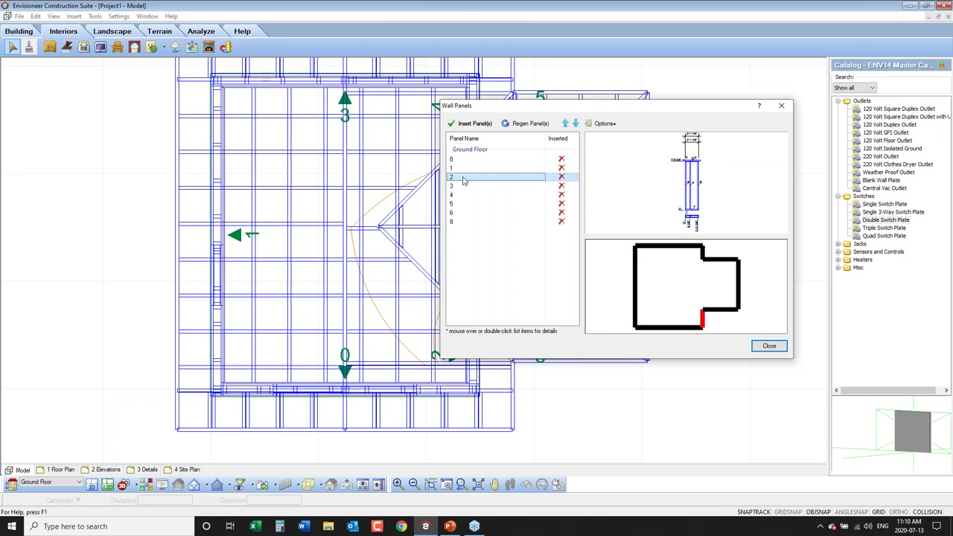
pyautogui.moveTo(515, 108); pyautogui.dragTo(584, 116)
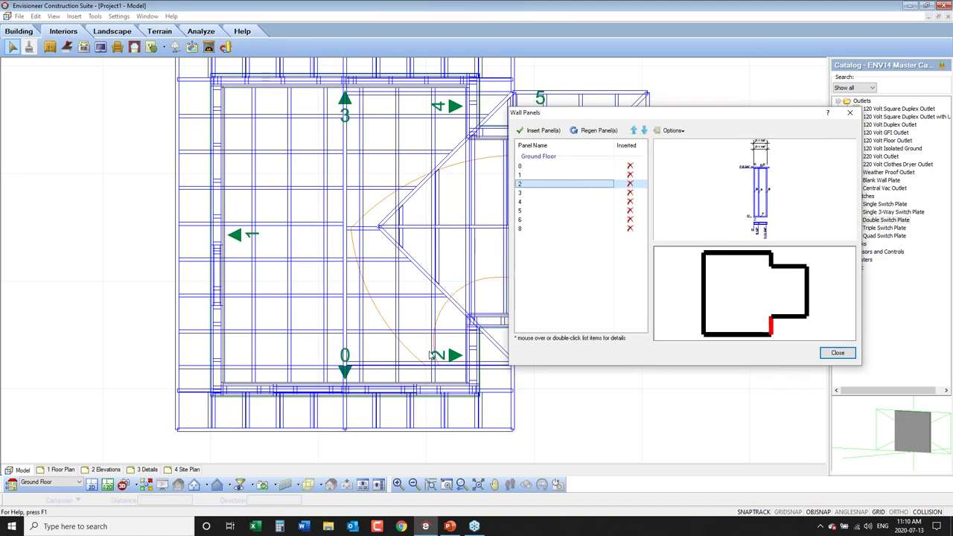
pyautogui.click(564, 192)
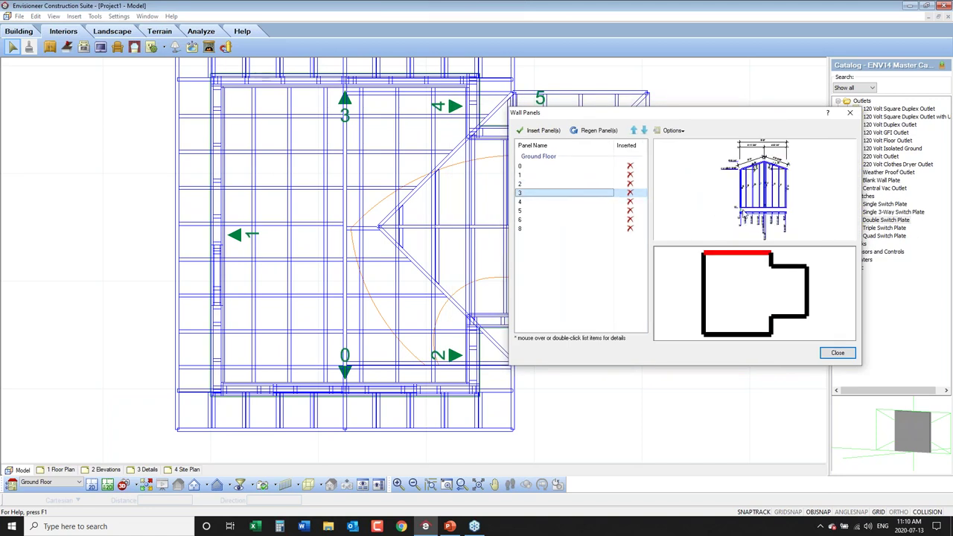
pyautogui.click(541, 204)
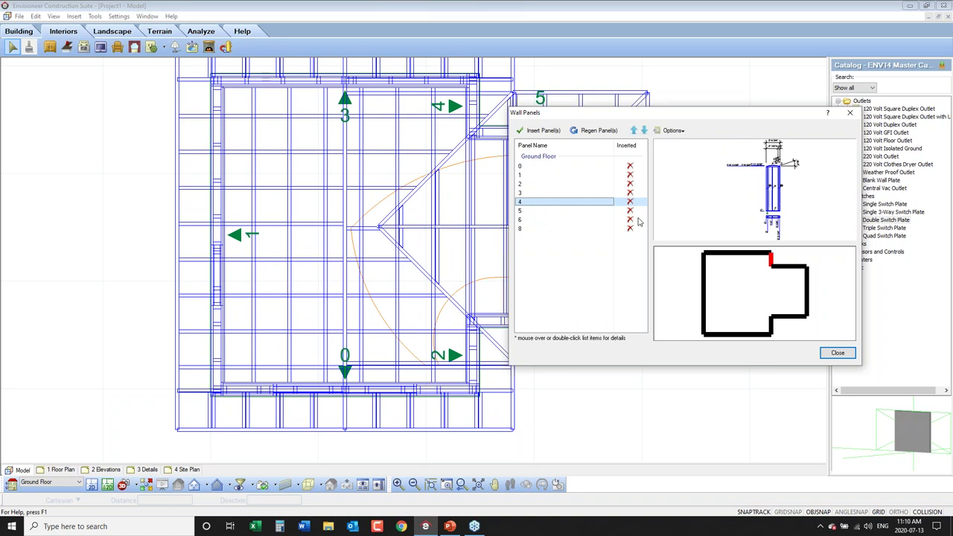
pyautogui.click(562, 212)
pyautogui.moveTo(584, 118); pyautogui.dragTo(486, 277)
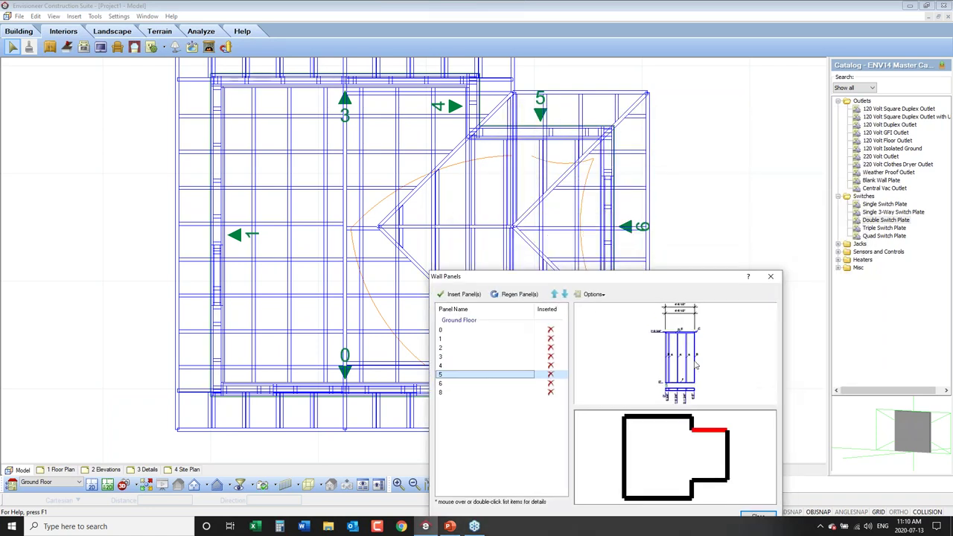
pyautogui.click(478, 384)
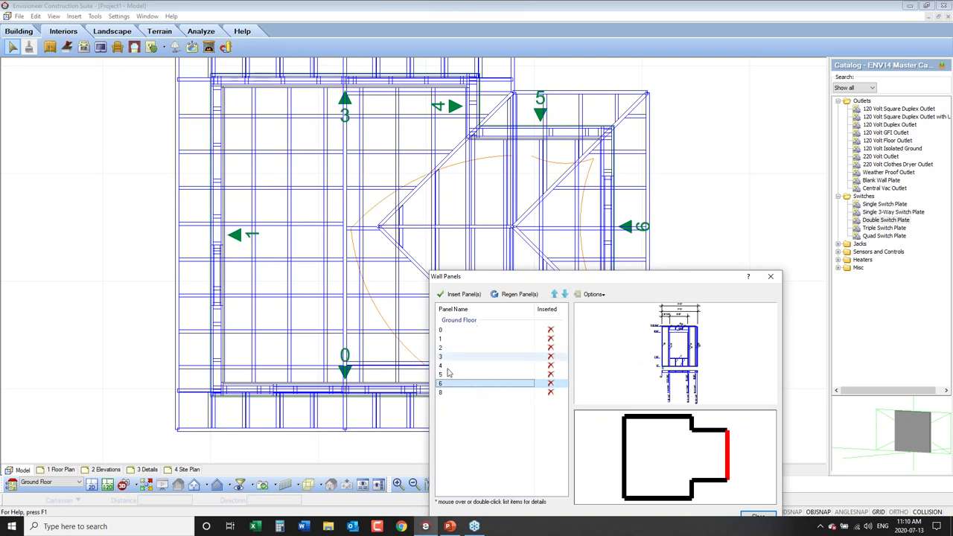
pyautogui.click(446, 393)
pyautogui.moveTo(512, 283); pyautogui.dragTo(397, 135)
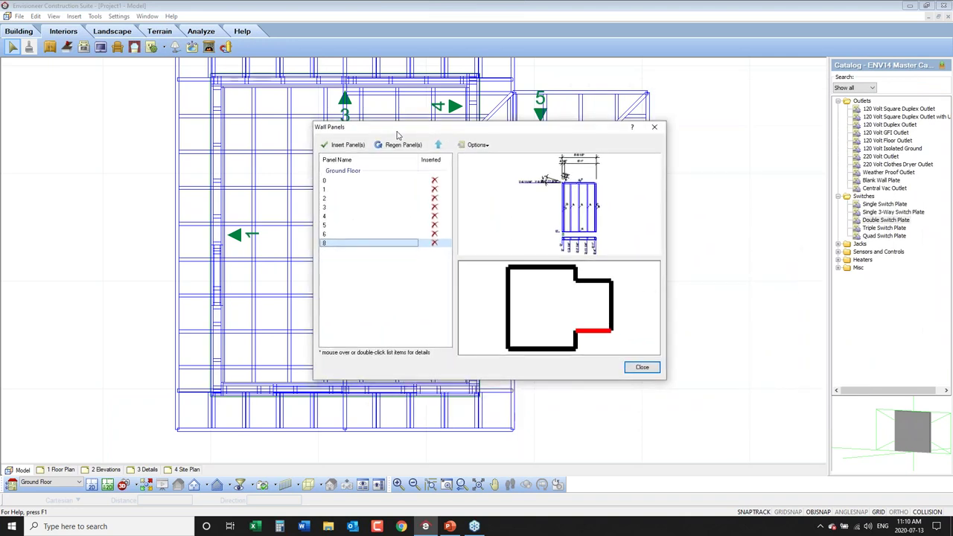
pyautogui.doubleClick(338, 244)
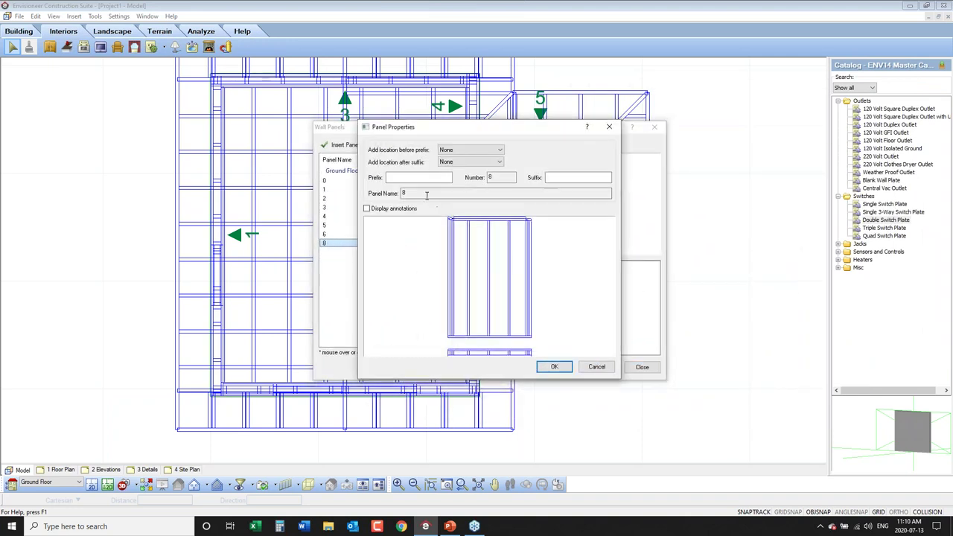
pyautogui.click(595, 366)
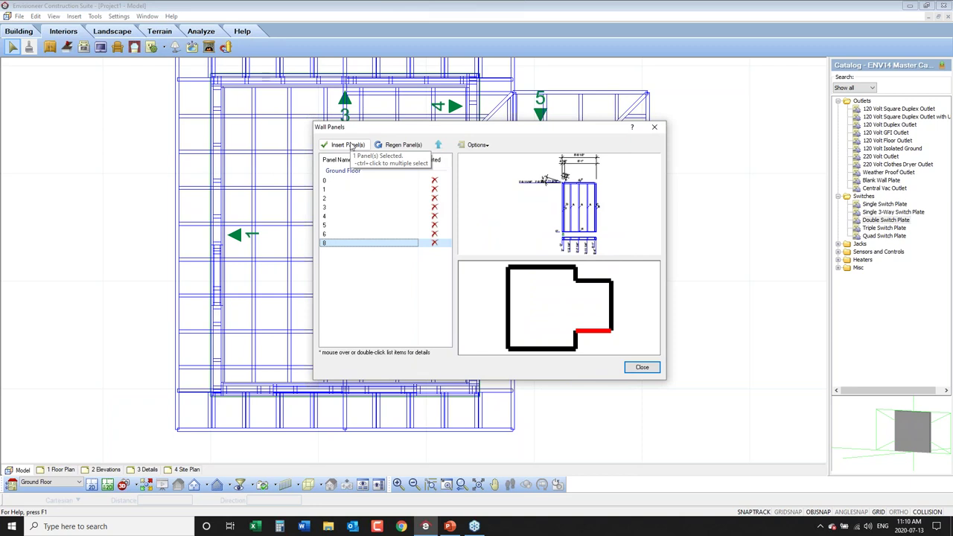
# Step: Insert all ground-floor wall panels, 0 through 8, as drawing sheets and open the sheet for panel 0
pyautogui.keyDown('shift'); pyautogui.click(334, 184); pyautogui.keyUp('shift')
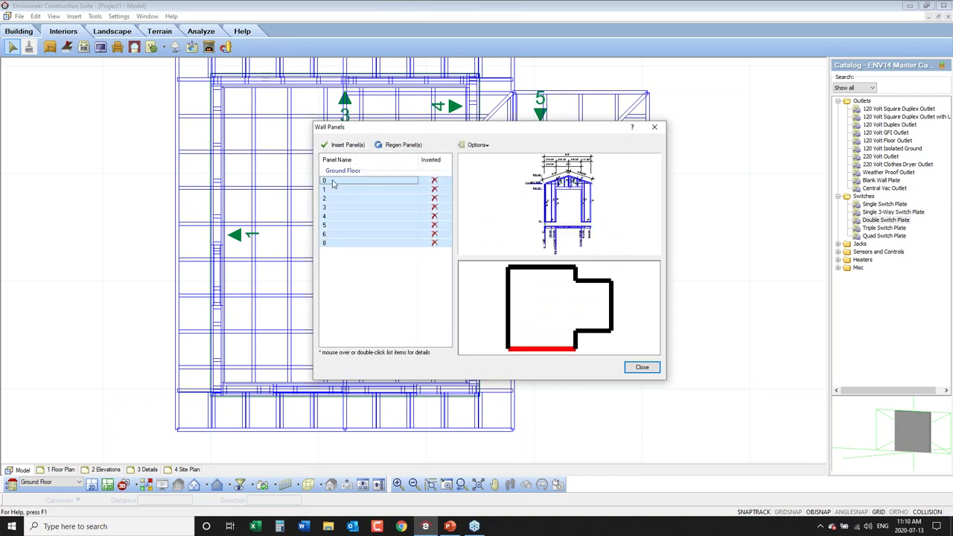
pyautogui.click(345, 146)
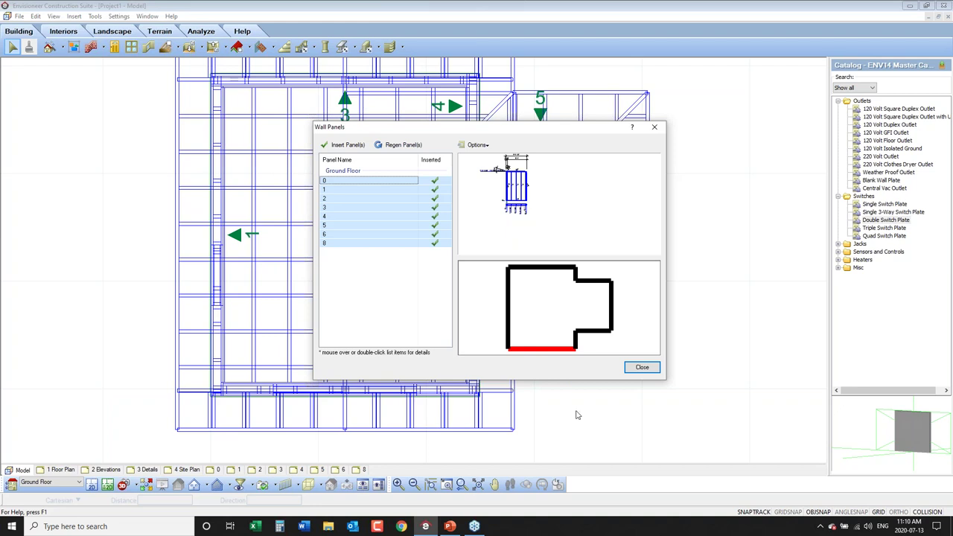
pyautogui.click(640, 368)
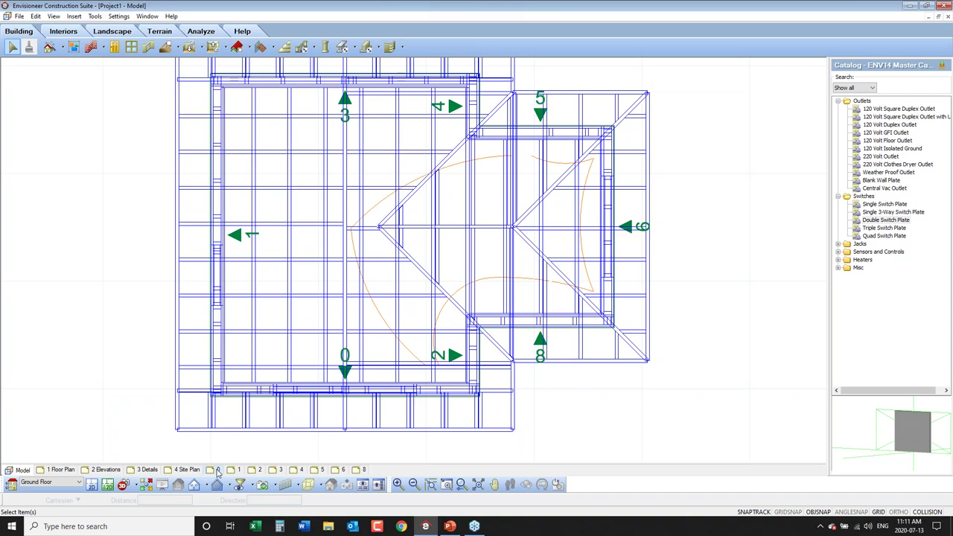
pyautogui.click(217, 472)
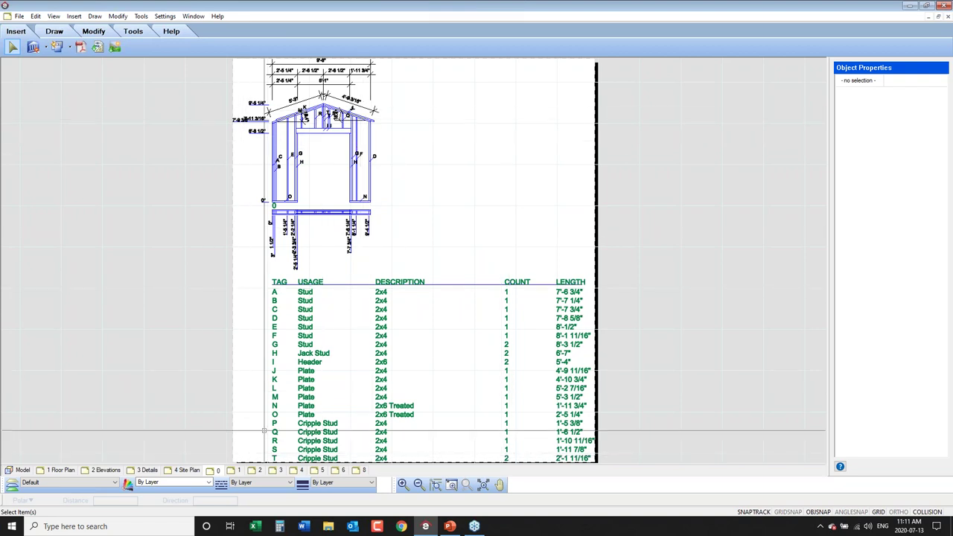
# Step: Look through the drawing sheets of wall panels 1, 2 and 3
pyautogui.click(239, 471)
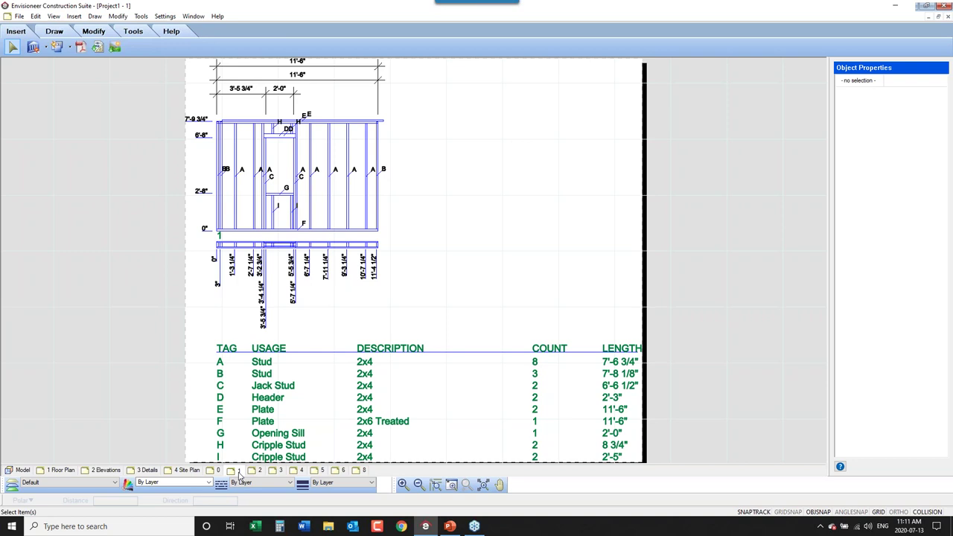
pyautogui.click(255, 472)
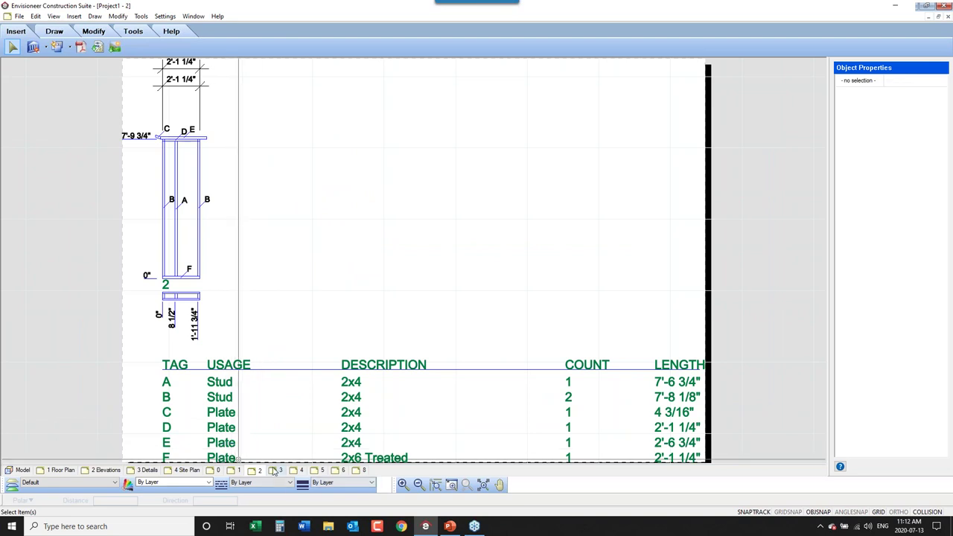
pyautogui.click(274, 471)
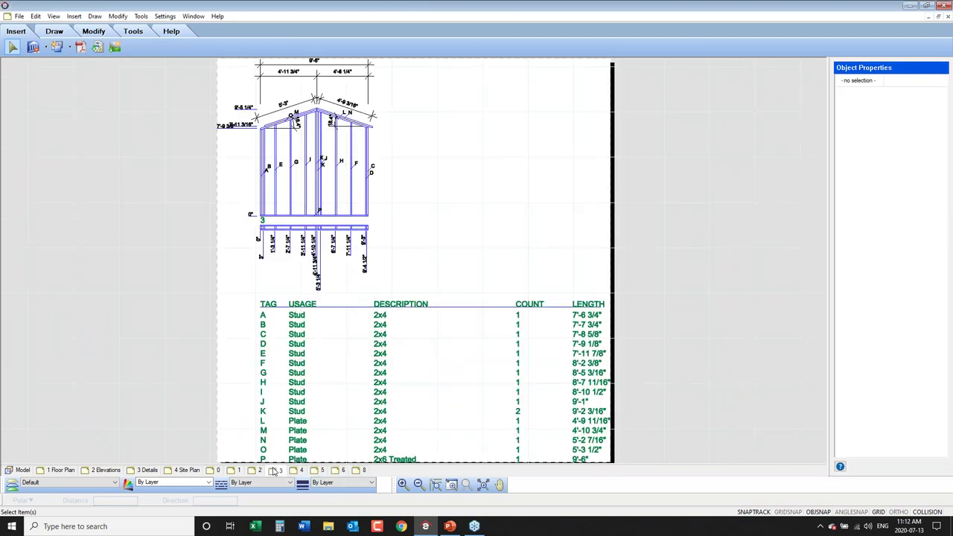
# Step: Return to the model, display all elements except framing, and check the dimensions of the wall with the 2040 window
pyautogui.click(22, 472)
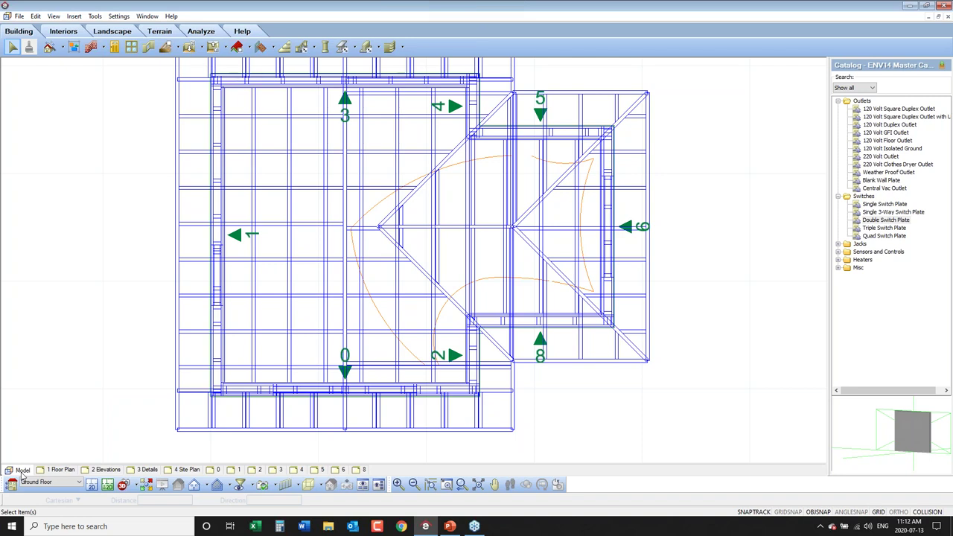
pyautogui.click(53, 16)
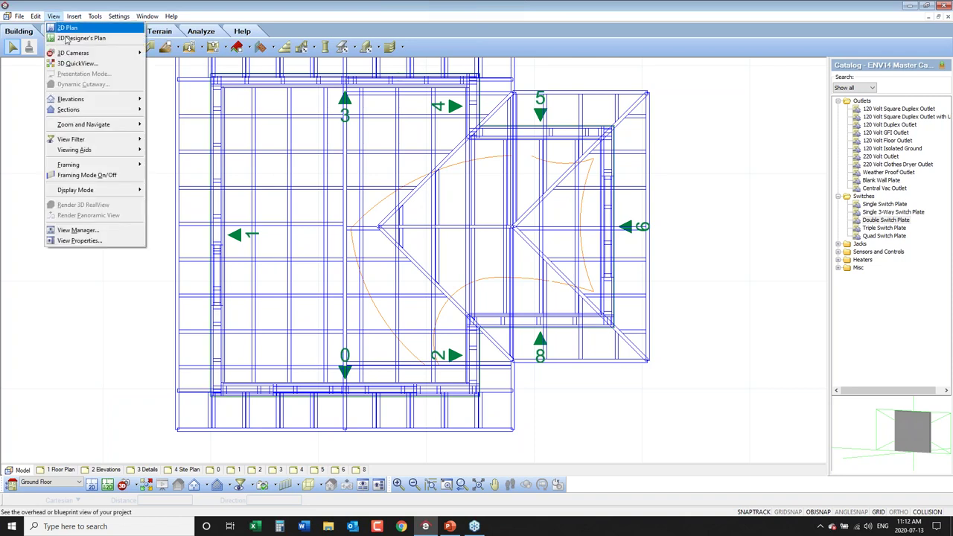
pyautogui.moveTo(87, 165)
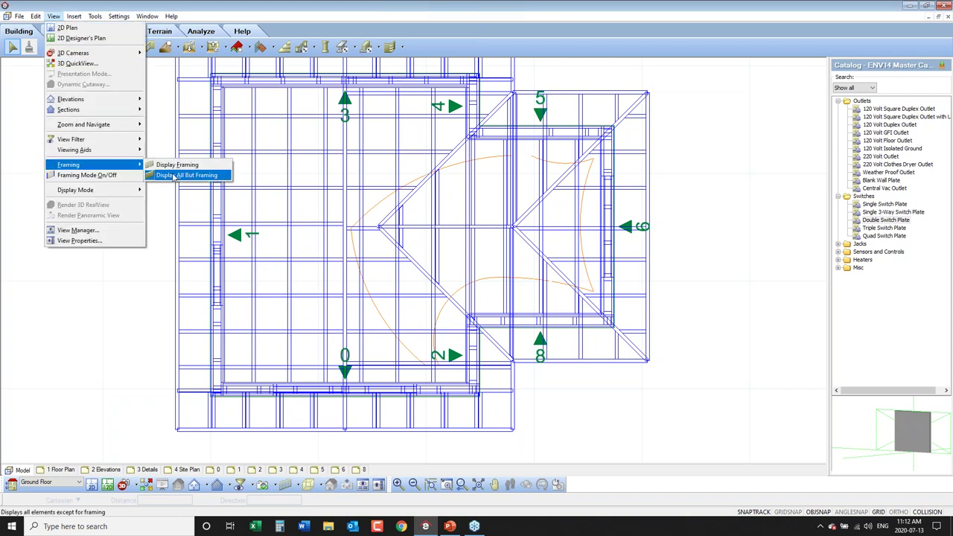
pyautogui.click(177, 177)
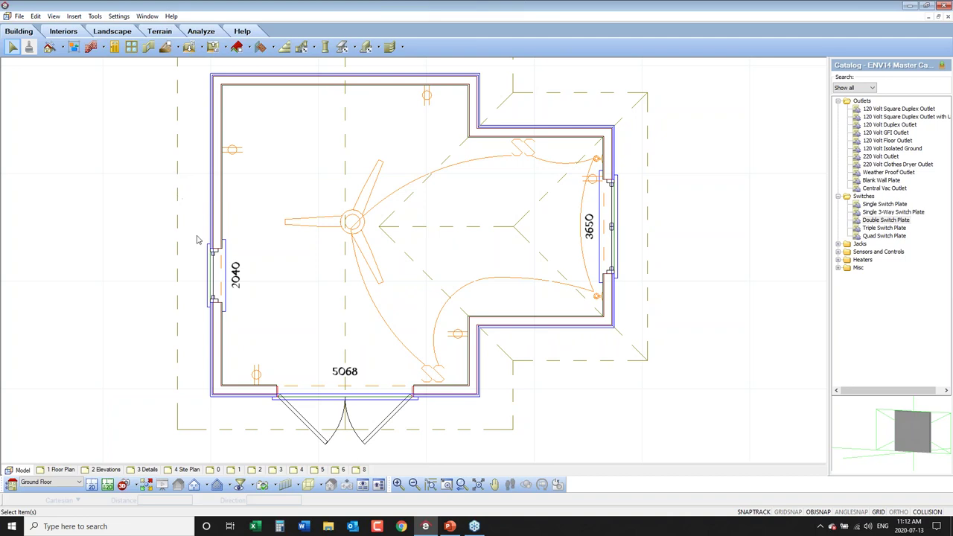
pyautogui.click(461, 485)
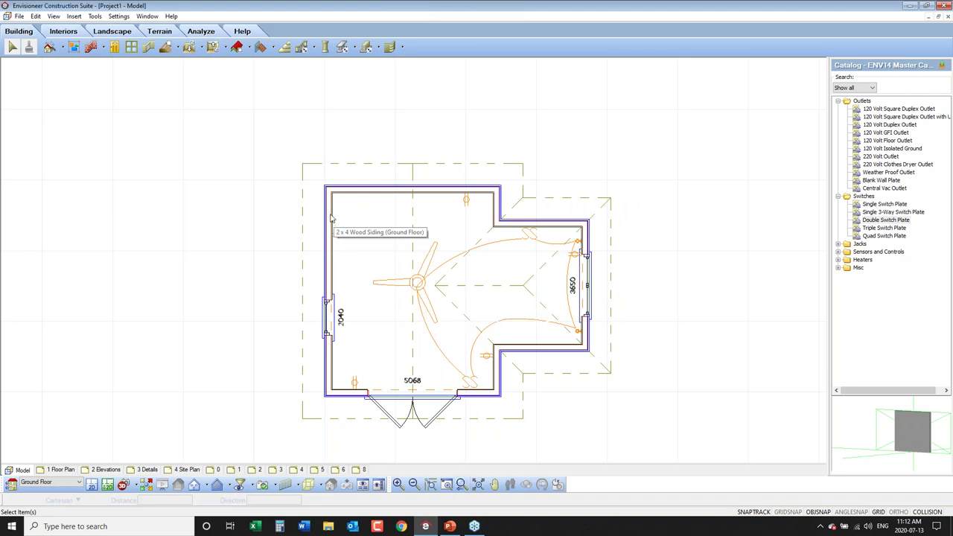
pyautogui.click(331, 219)
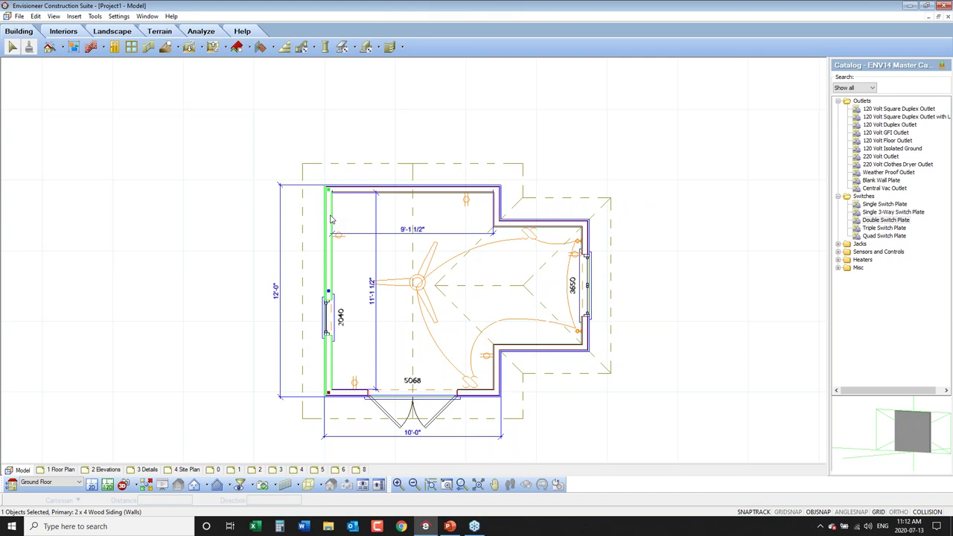
pyautogui.click(260, 127)
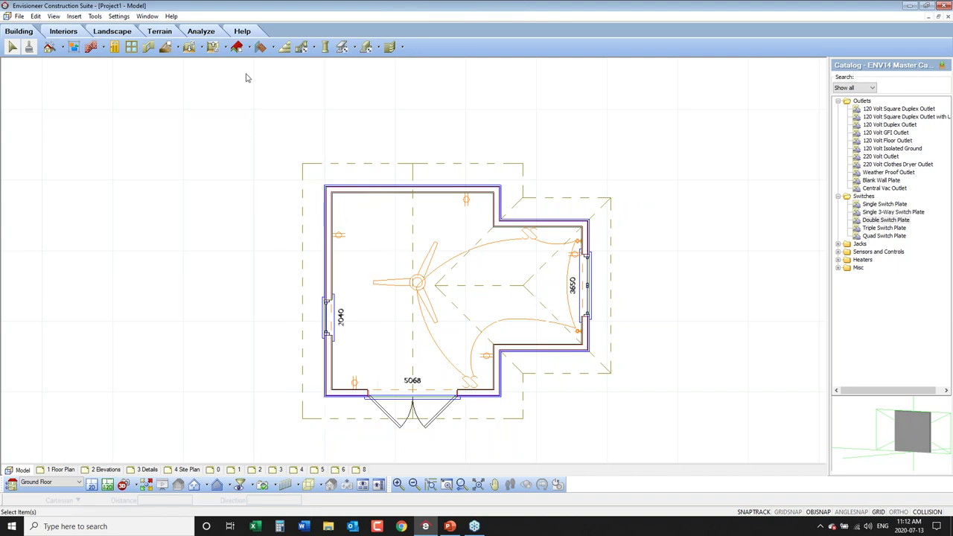
# Step: Add automatic exterior dimensions around the whole ground-floor plan
pyautogui.click(102, 18)
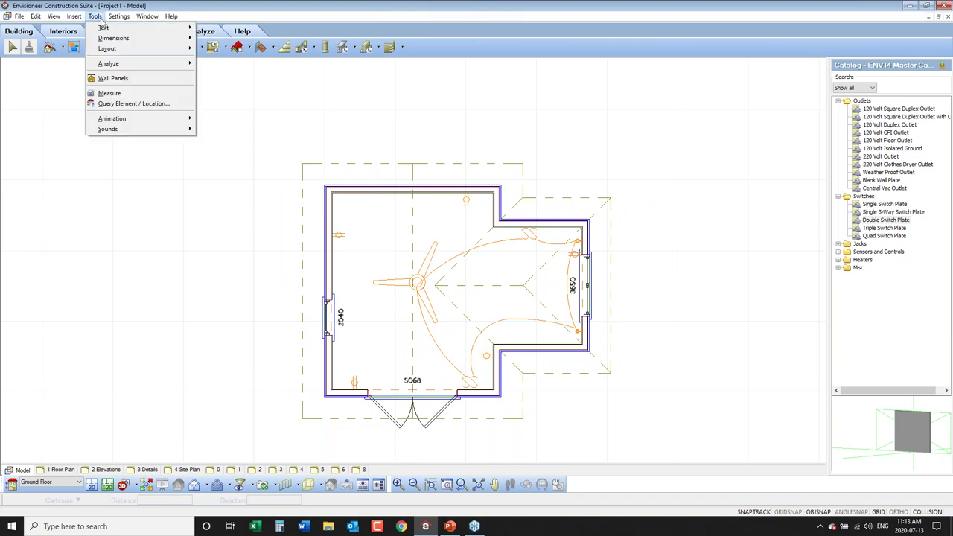
pyautogui.moveTo(113, 41)
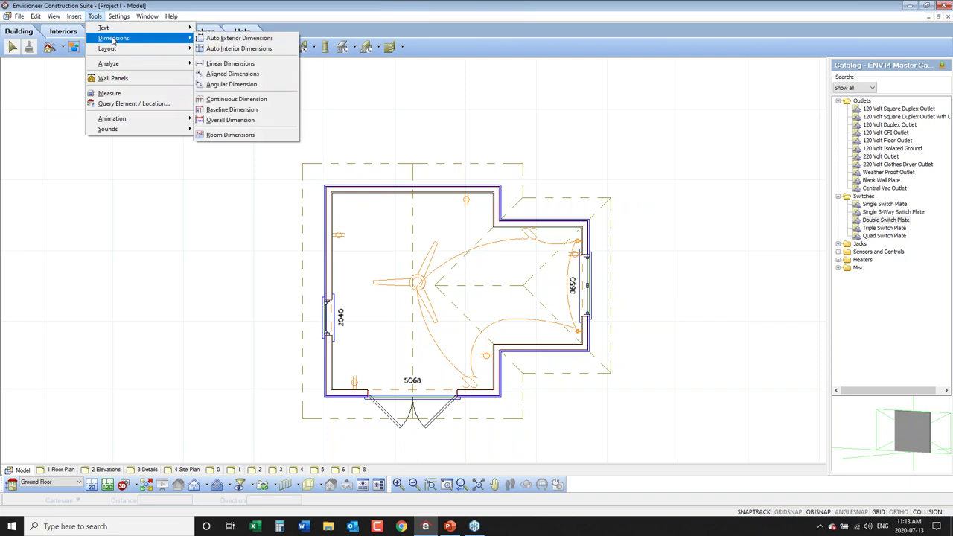
pyautogui.click(239, 39)
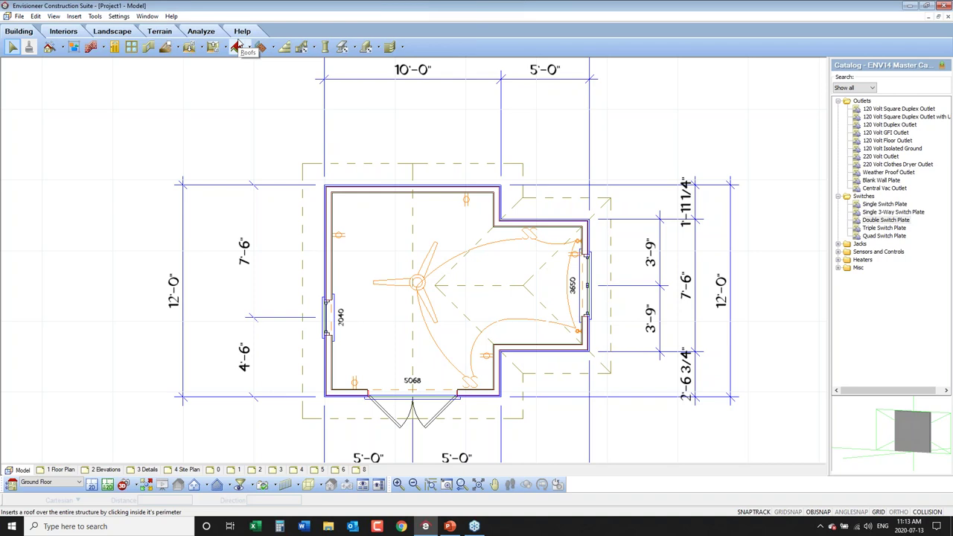
pyautogui.click(414, 485)
pyautogui.click(414, 484)
pyautogui.click(414, 484)
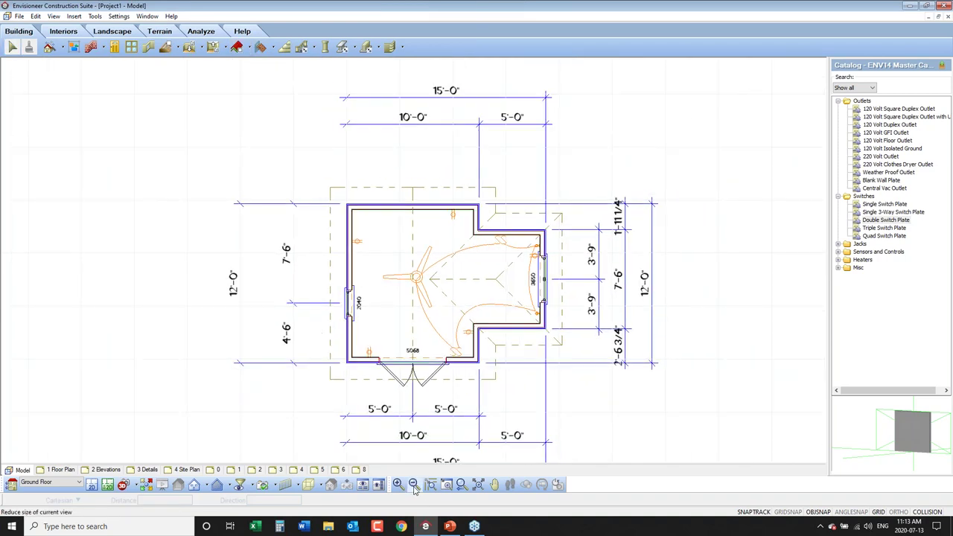
pyautogui.click(414, 484)
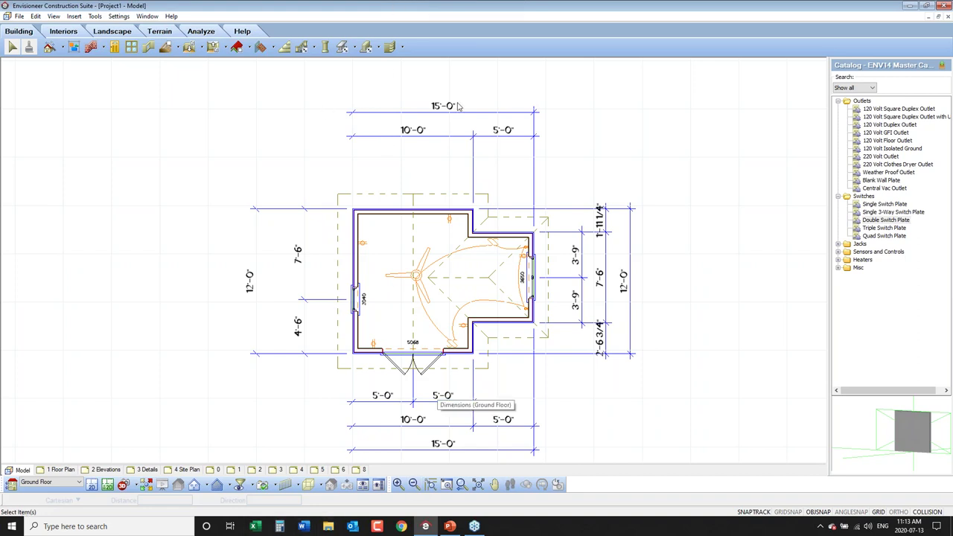
# Step: Delete the two outer rows of dimensions below the plan and the overall dimension beside the 2040 window wall
pyautogui.click(419, 452)
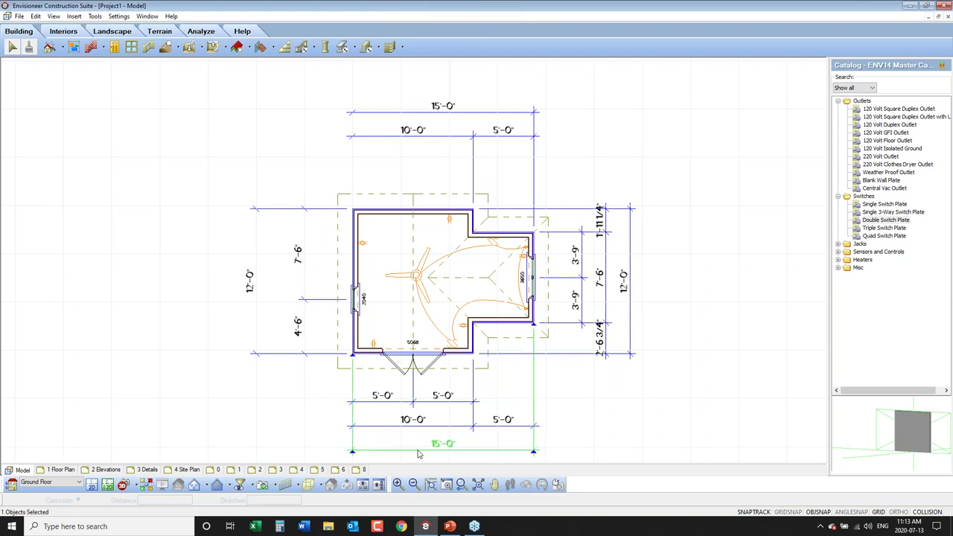
pyautogui.press('Delete')
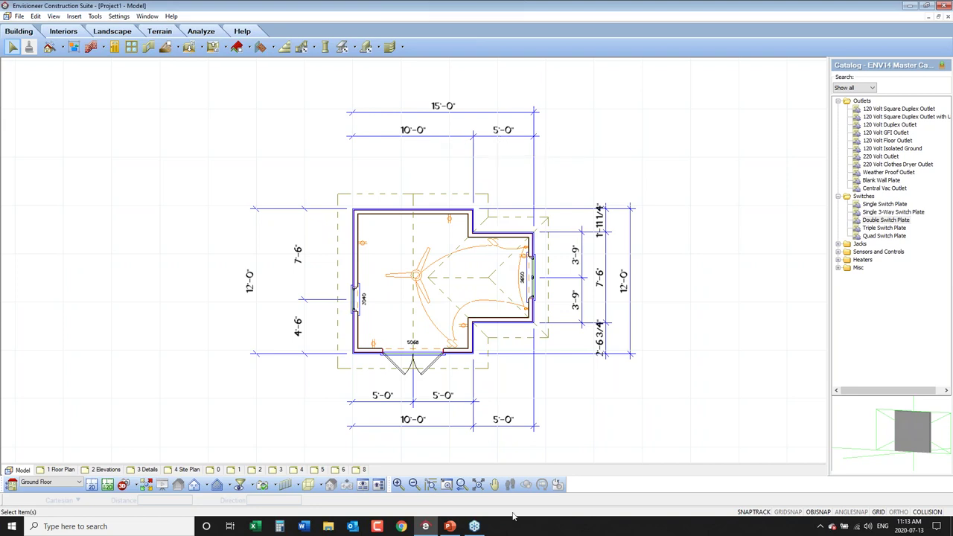
pyautogui.click(508, 430)
pyautogui.press('Delete')
pyautogui.click(446, 430)
pyautogui.press('Delete')
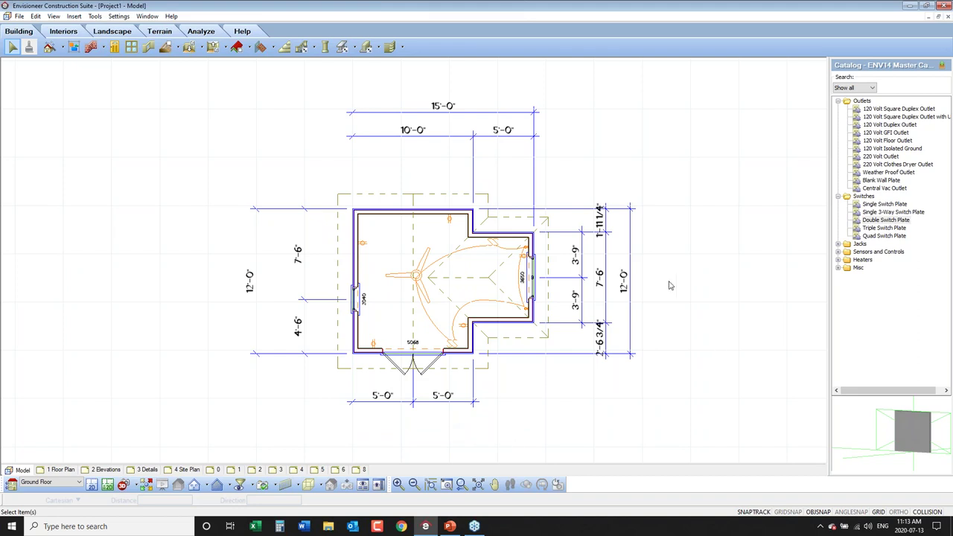
pyautogui.click(257, 253)
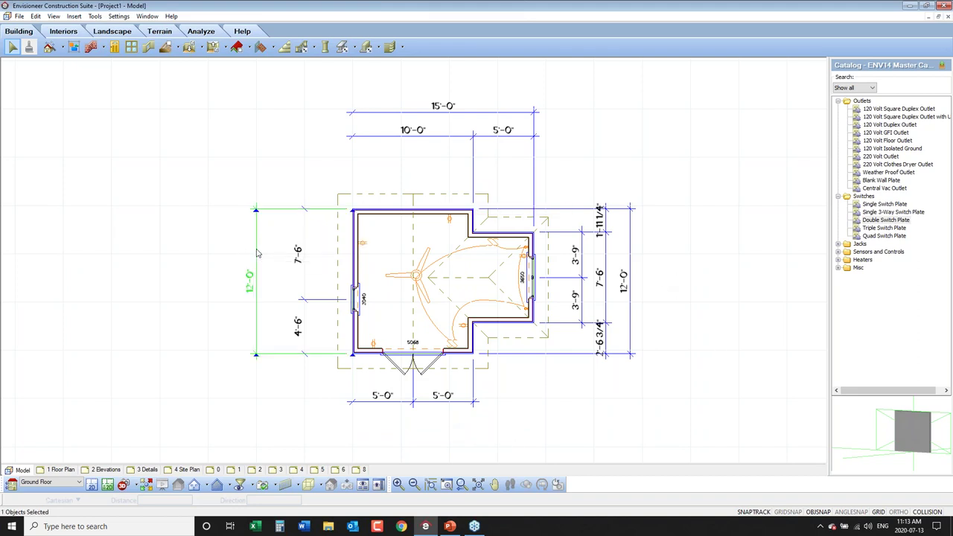
pyautogui.press('Delete')
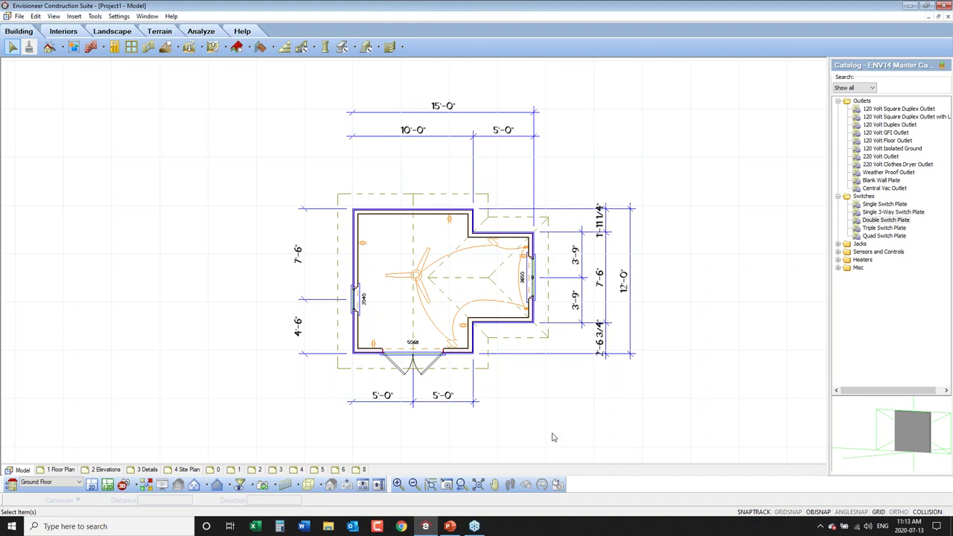
# Step: View the building's exterior in 3D from the corner between the double doors and the 2040 window, and return to the 2D plan
pyautogui.click(144, 485)
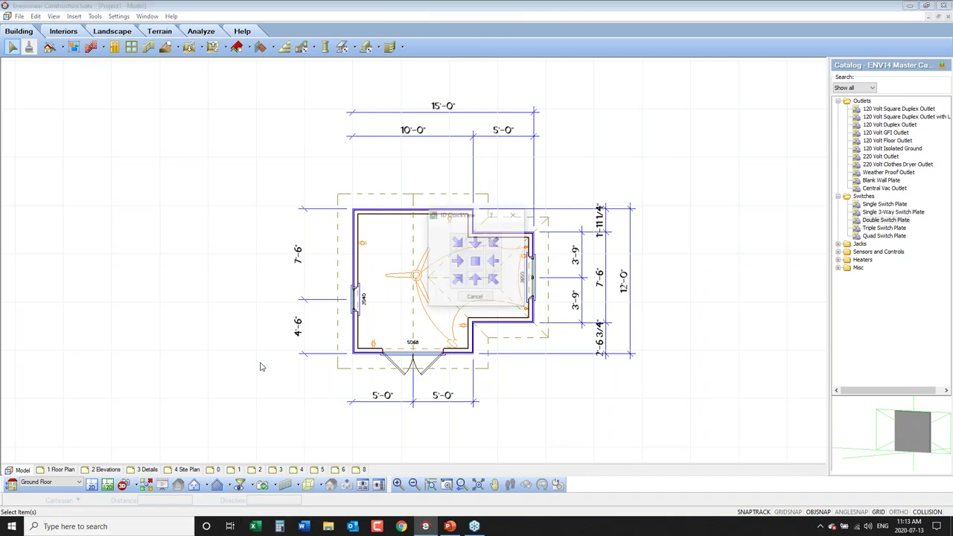
pyautogui.click(457, 279)
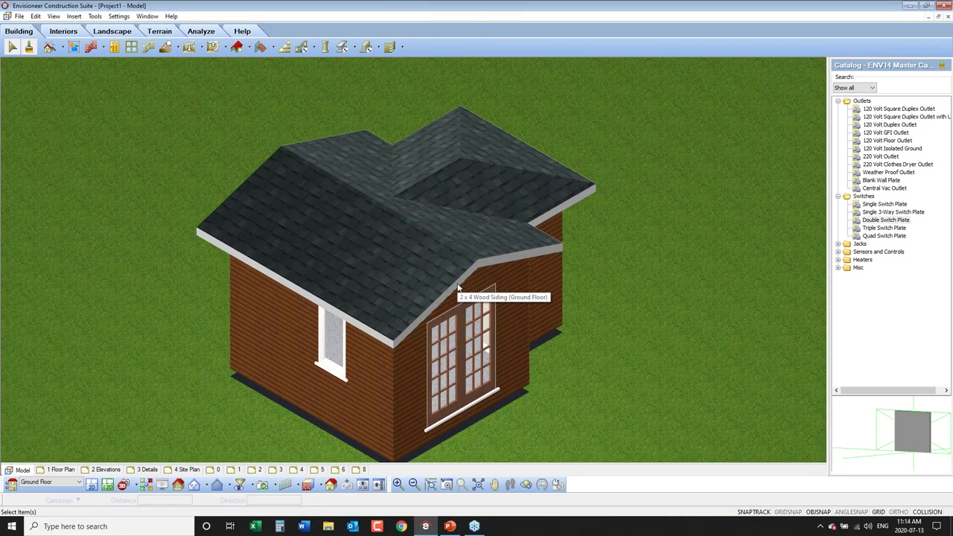
pyautogui.click(92, 485)
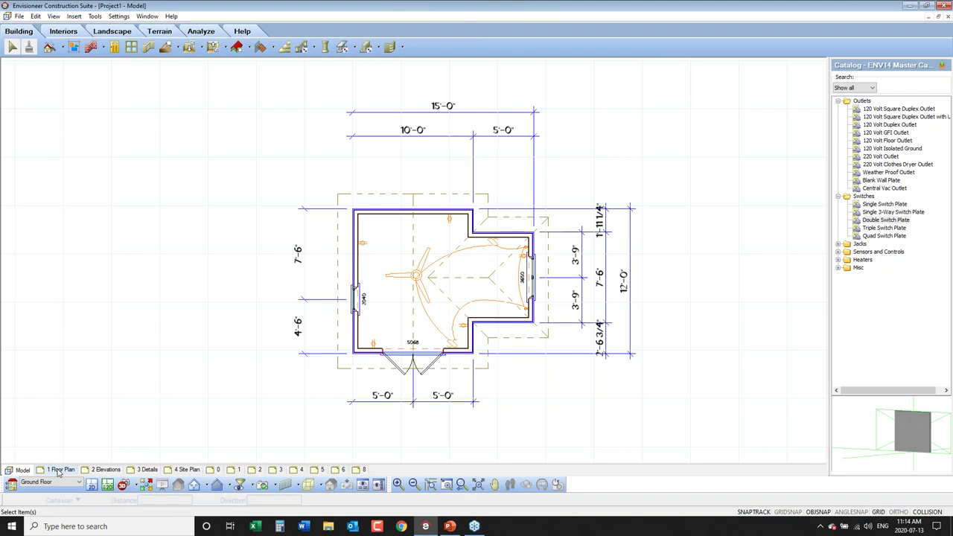
# Step: Open the Floor Plan sheet and open its Title Block 24x36 definition for editing
pyautogui.click(61, 470)
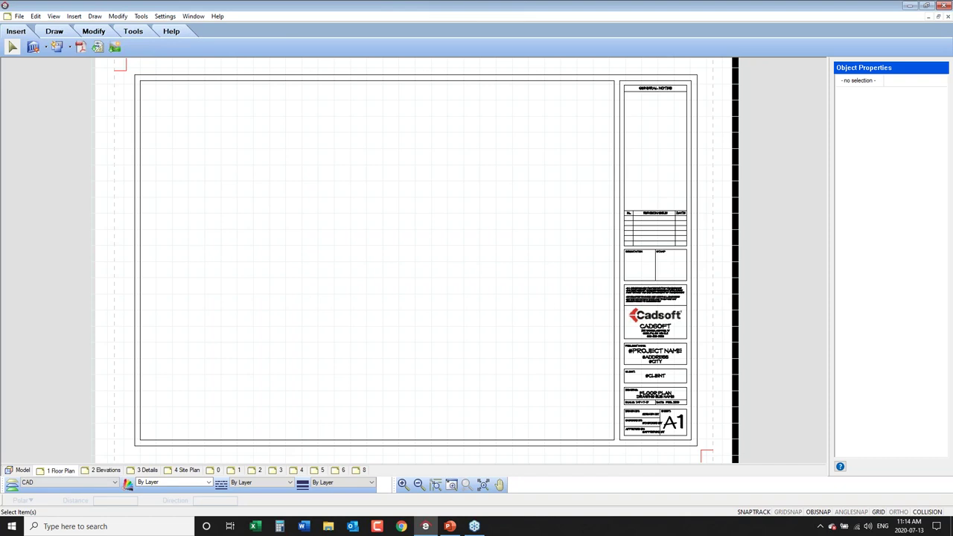
pyautogui.click(648, 316)
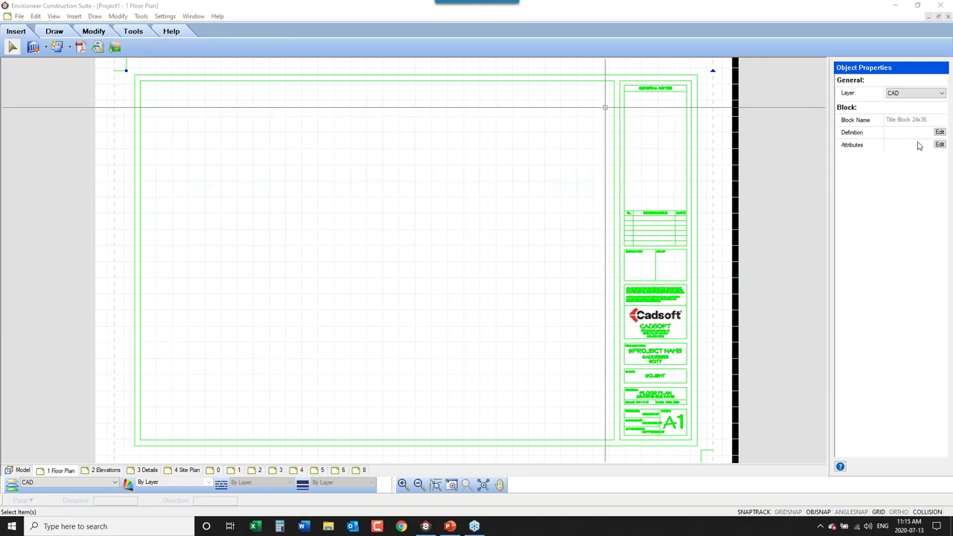
pyautogui.click(940, 133)
pyautogui.click(939, 132)
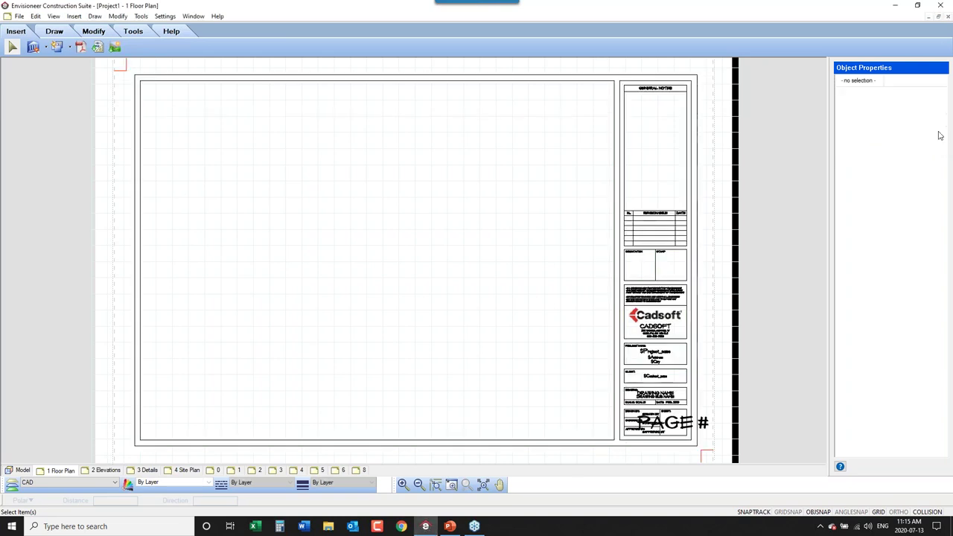
# Step: Change the company name text under the title block's logo to "My School" and finish editing the block
pyautogui.click(655, 325)
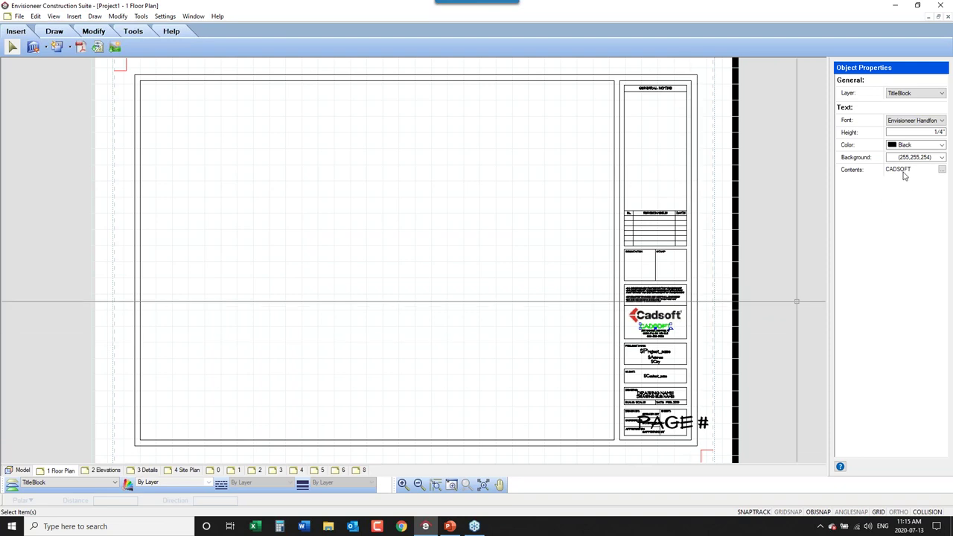
pyautogui.click(941, 170)
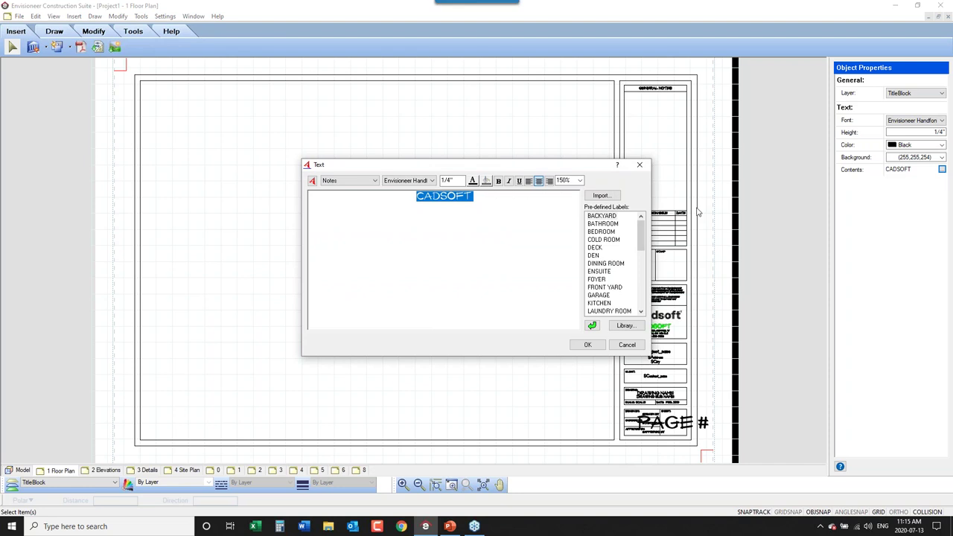
pyautogui.write('My')
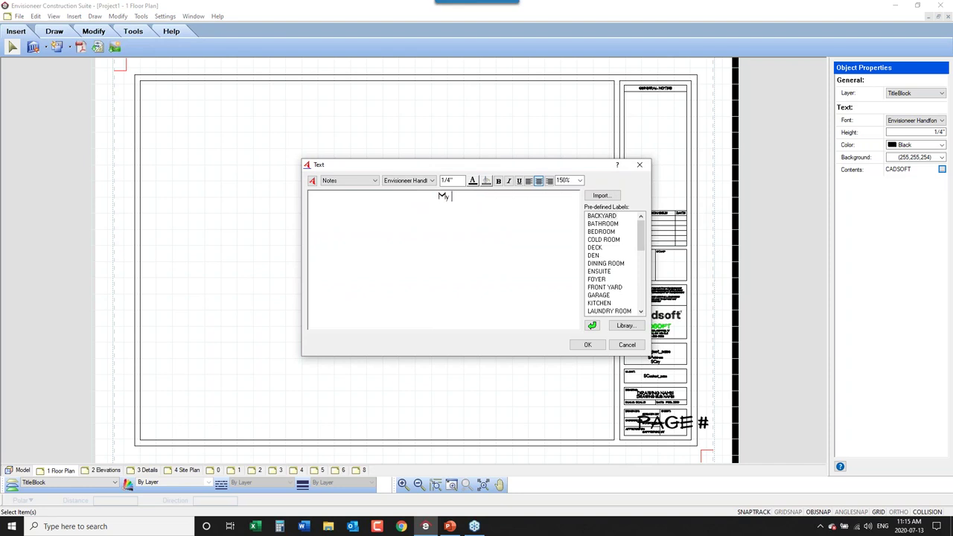
pyautogui.write(' Schoo')
pyautogui.press('BackSpace')
pyautogui.press('BackSpace')
pyautogui.press('BackSpace')
pyautogui.press('BackSpace')
pyautogui.press('BackSpace')
pyautogui.press('BackSpace')
pyautogui.press('BackSpace')
pyautogui.write('y School')
pyautogui.click(587, 344)
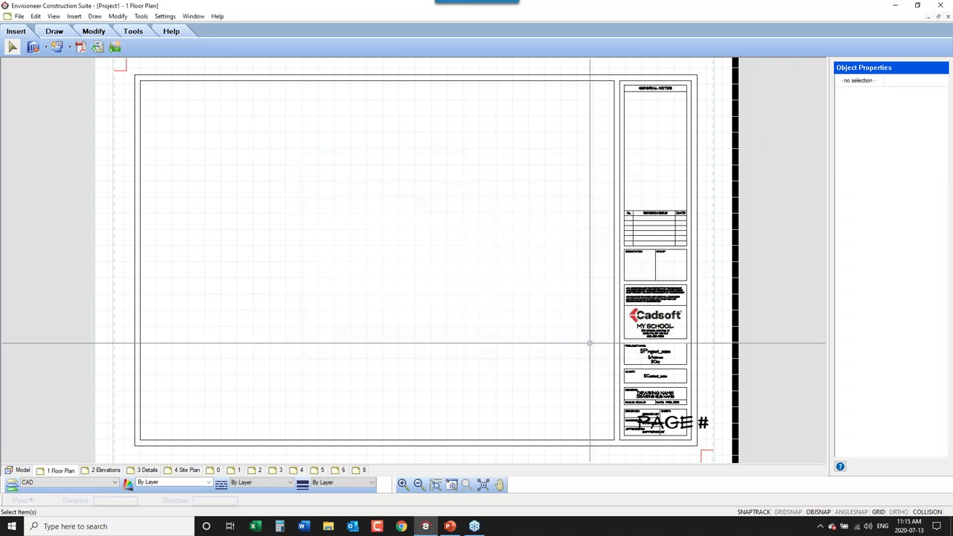
pyautogui.click(658, 336)
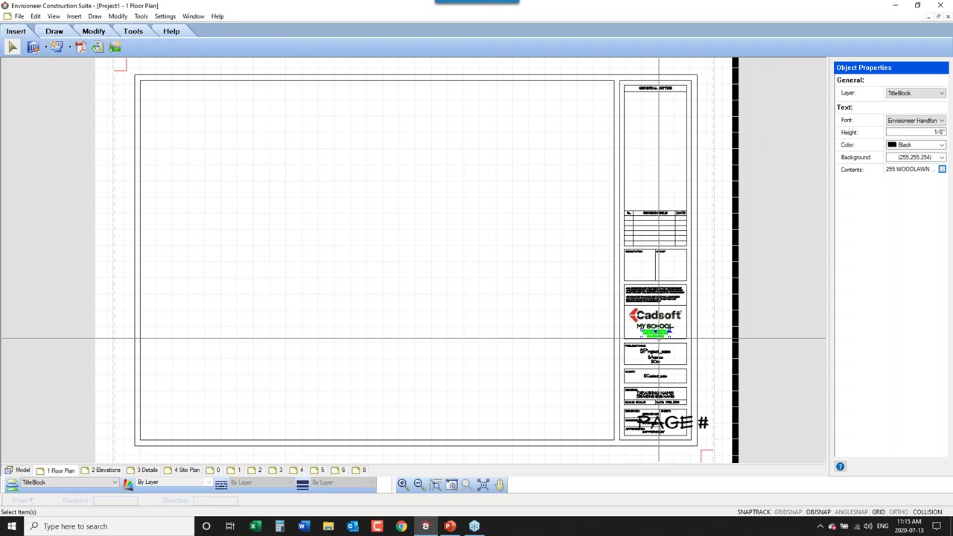
pyautogui.press('Escape')
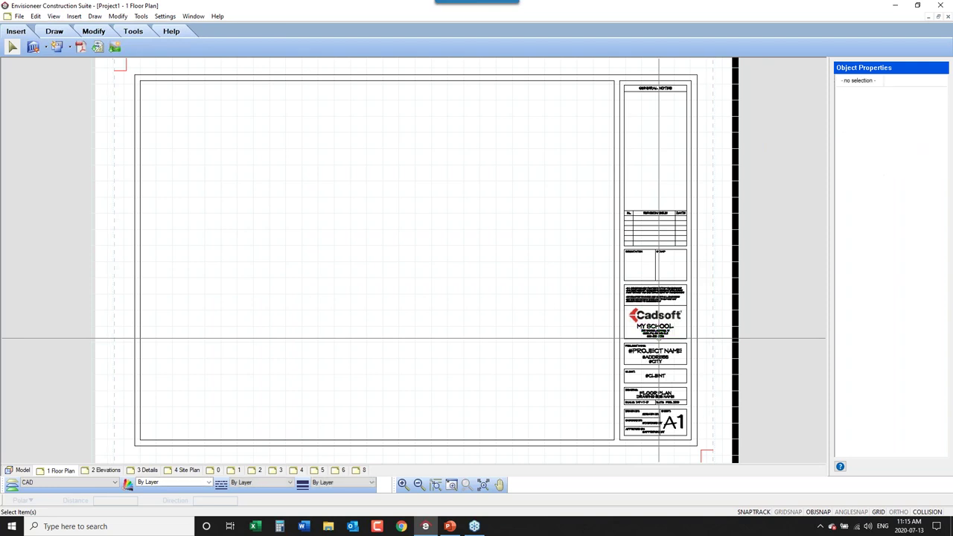
# Step: Examine the edited title block on the Floor Plan sheet and on the Elevations sheet
pyautogui.click(660, 302)
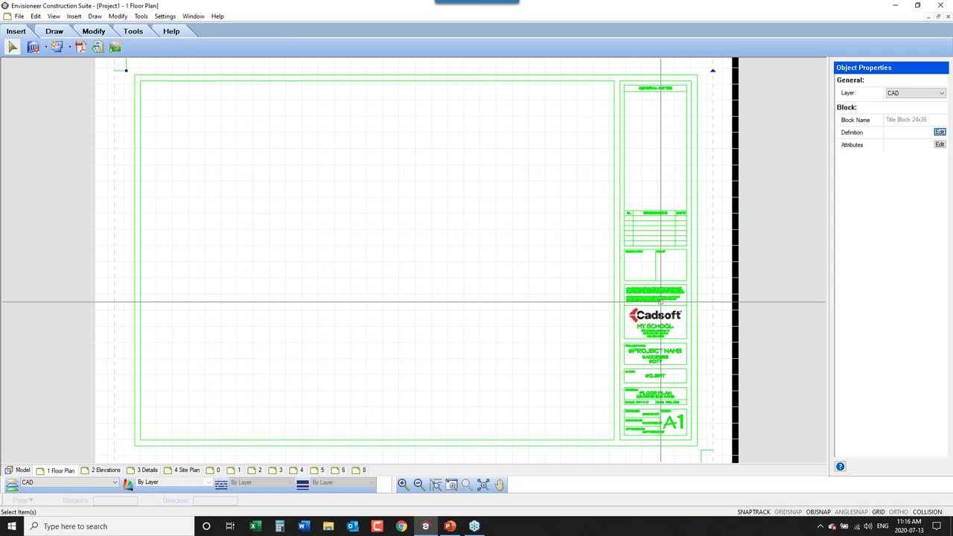
pyautogui.press('Escape')
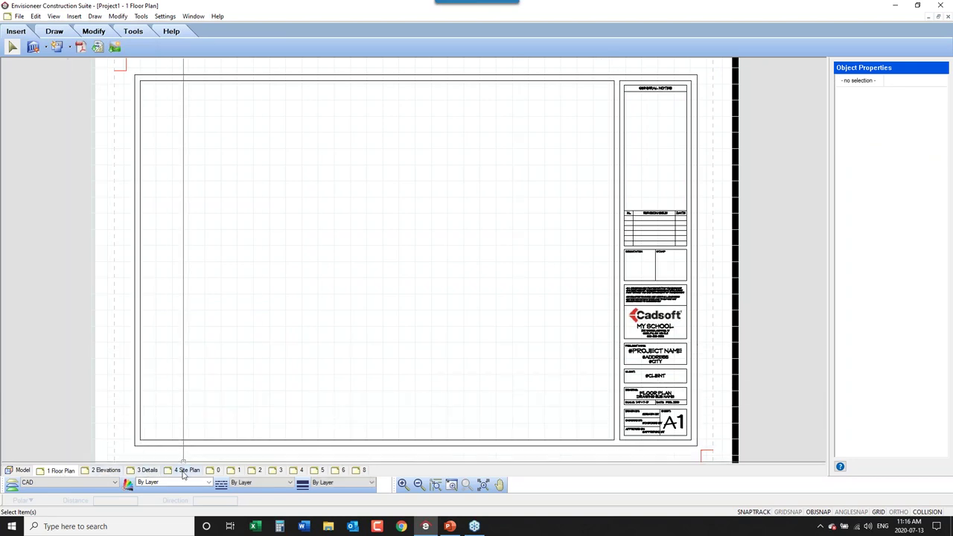
pyautogui.click(106, 470)
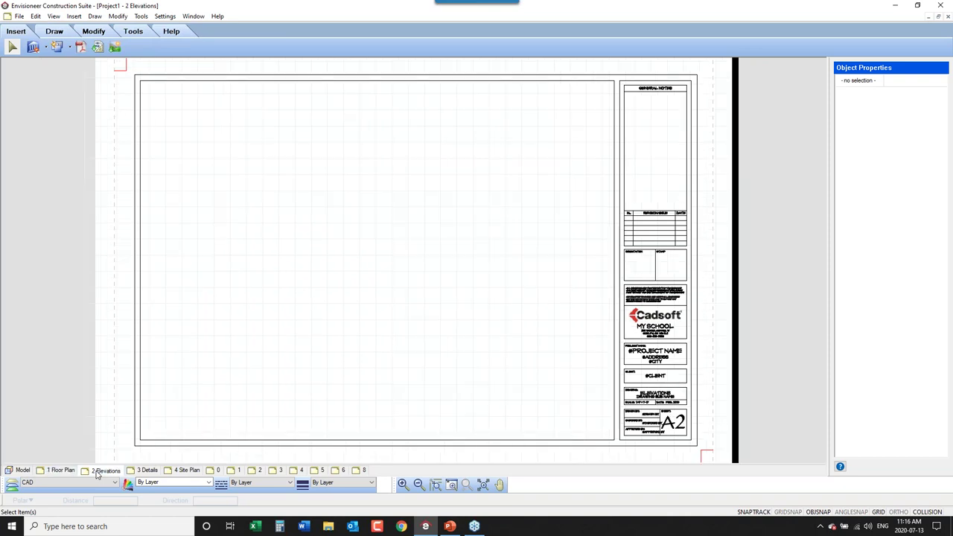
# Step: Return to the Floor Plan sheet and start defining a SmartView of the 2D Plan for the Ground Floor
pyautogui.click(65, 471)
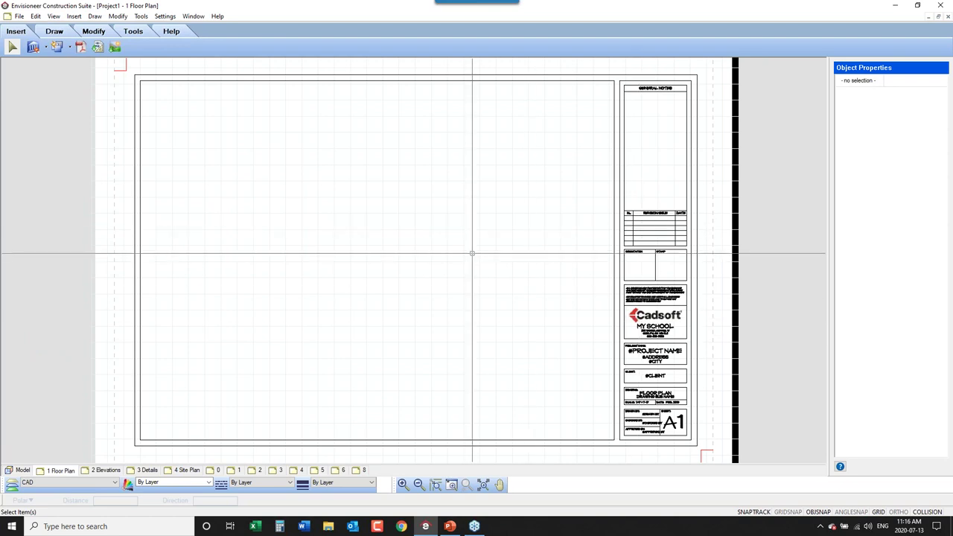
pyautogui.click(34, 47)
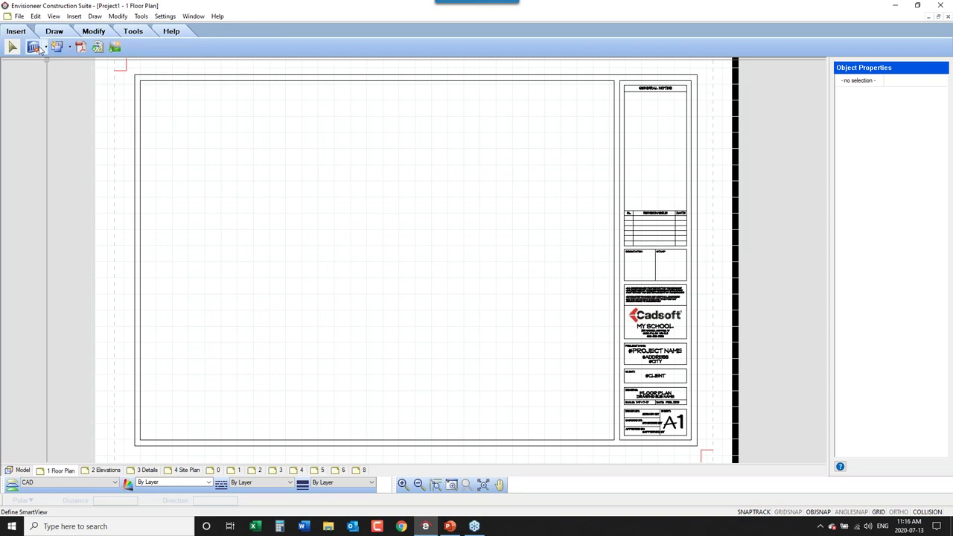
pyautogui.click(45, 47)
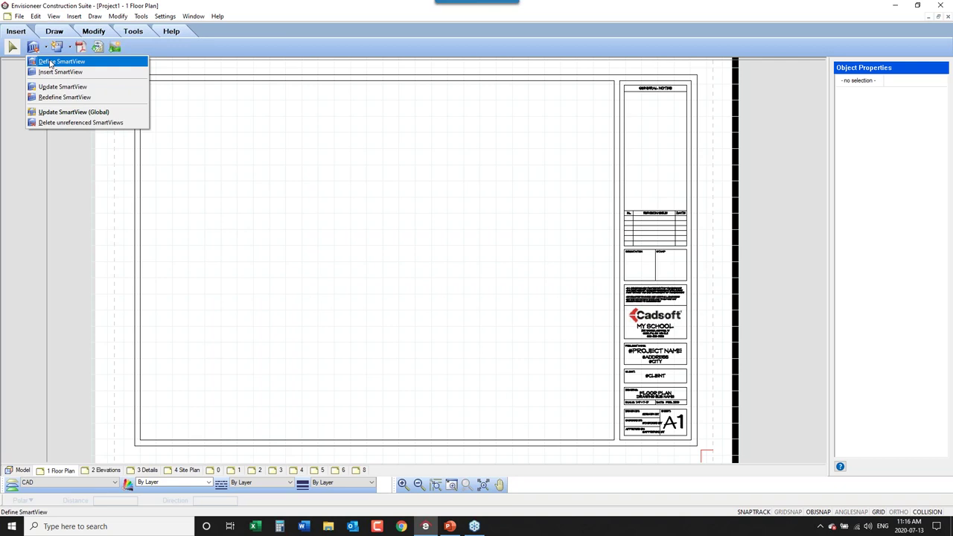
pyautogui.click(50, 62)
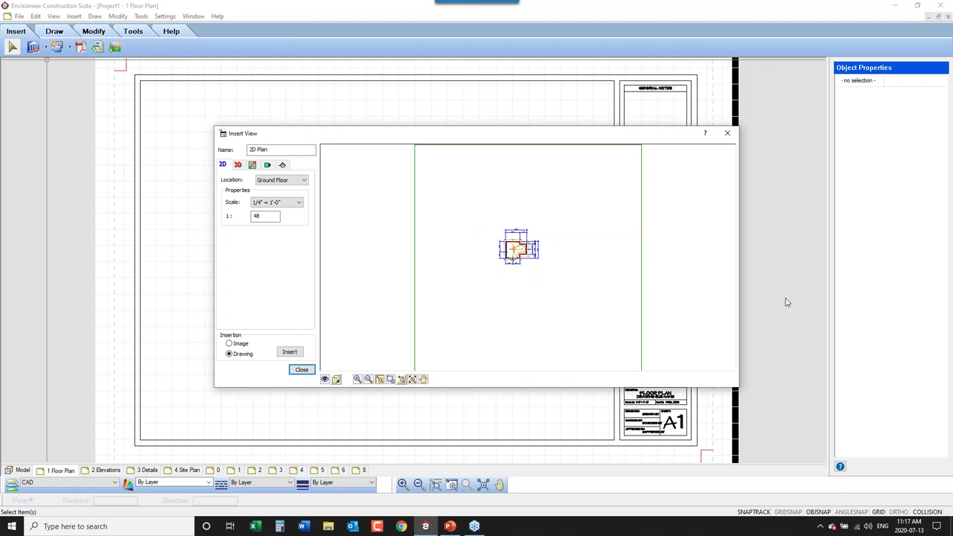
pyautogui.click(946, 378)
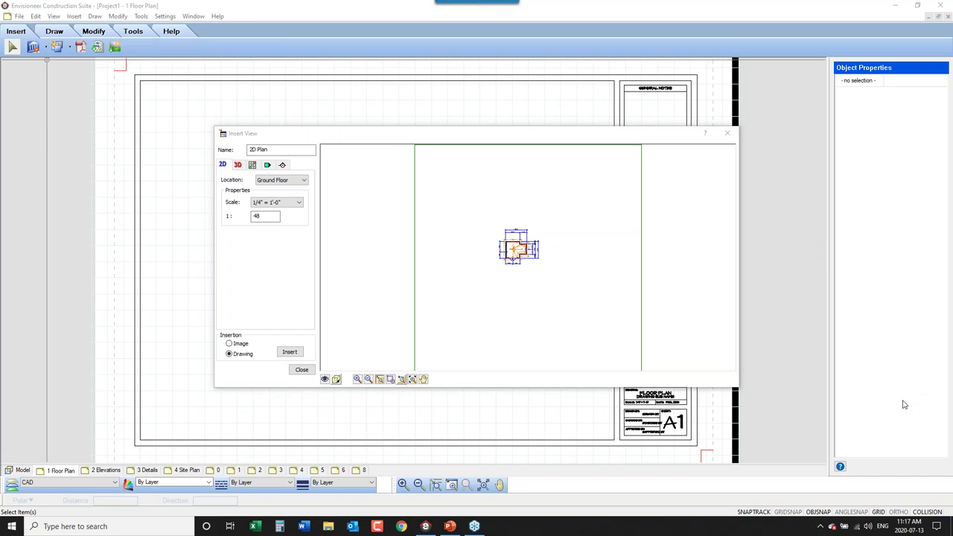
pyautogui.moveTo(643, 236); pyautogui.dragTo(656, 232)
pyautogui.moveTo(402, 217); pyautogui.dragTo(409, 221)
pyautogui.moveTo(478, 141); pyautogui.dragTo(473, 146)
# Step: Hide the ceilings, floors, roofs and terrain in the 2D Plan view's filter
pyautogui.click(324, 380)
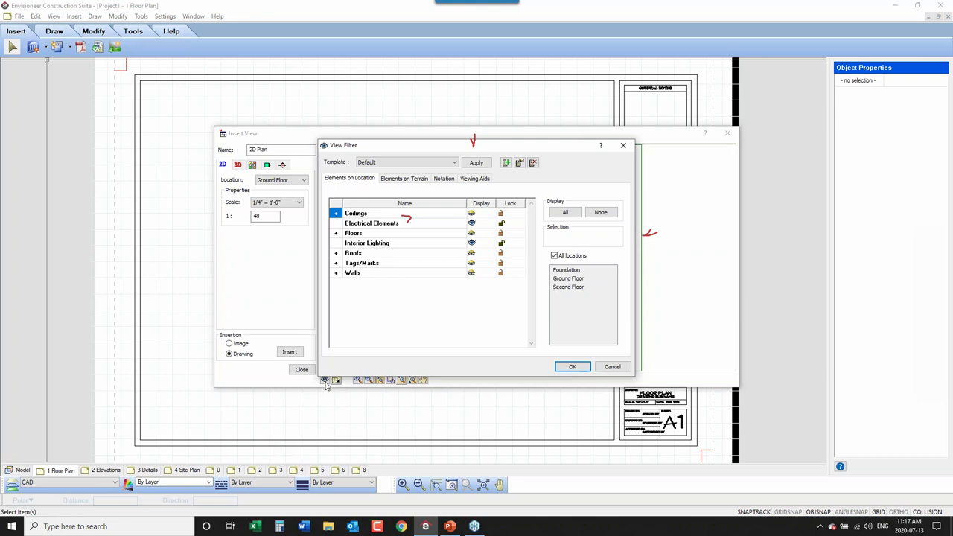
pyautogui.click(472, 215)
pyautogui.click(473, 233)
pyautogui.click(475, 253)
pyautogui.click(413, 180)
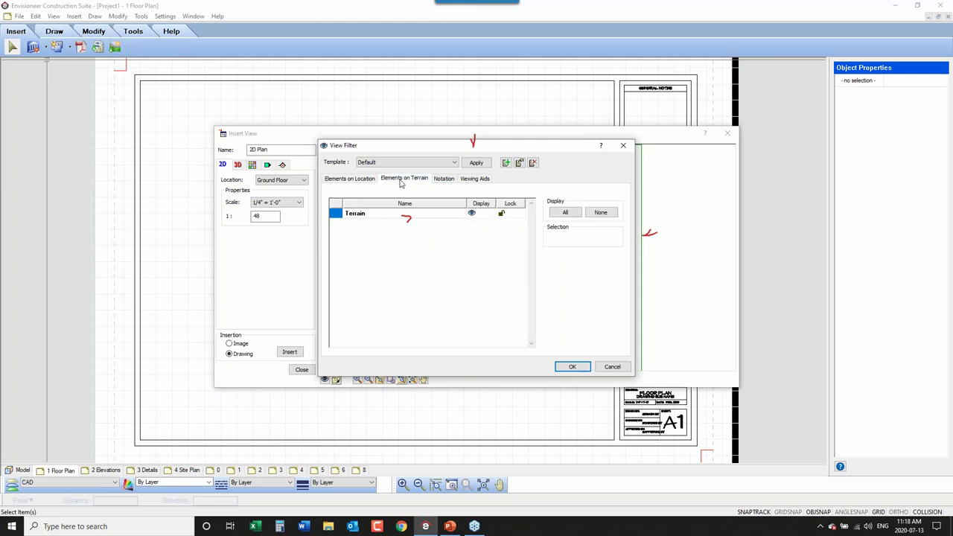
pyautogui.click(471, 213)
pyautogui.click(444, 178)
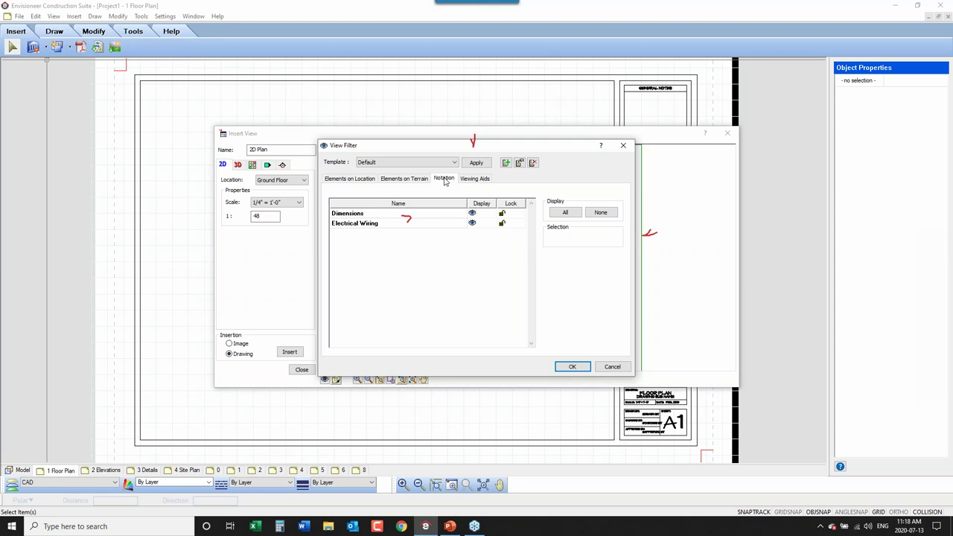
pyautogui.click(564, 366)
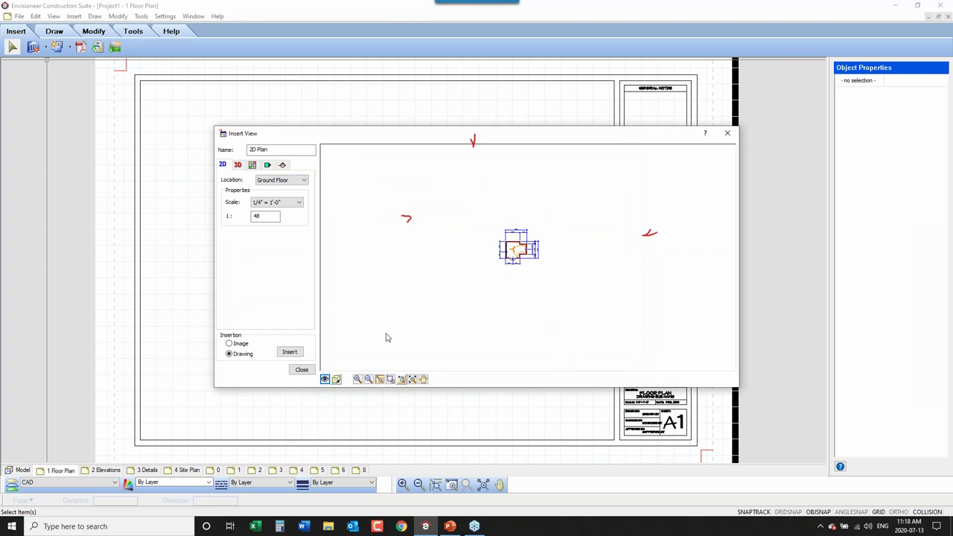
# Step: Frame the dimensioned plan in the view preview and insert it as a drawing in the upper-left area of the Floor Plan sheet
pyautogui.click(390, 378)
pyautogui.moveTo(547, 222); pyautogui.dragTo(485, 275)
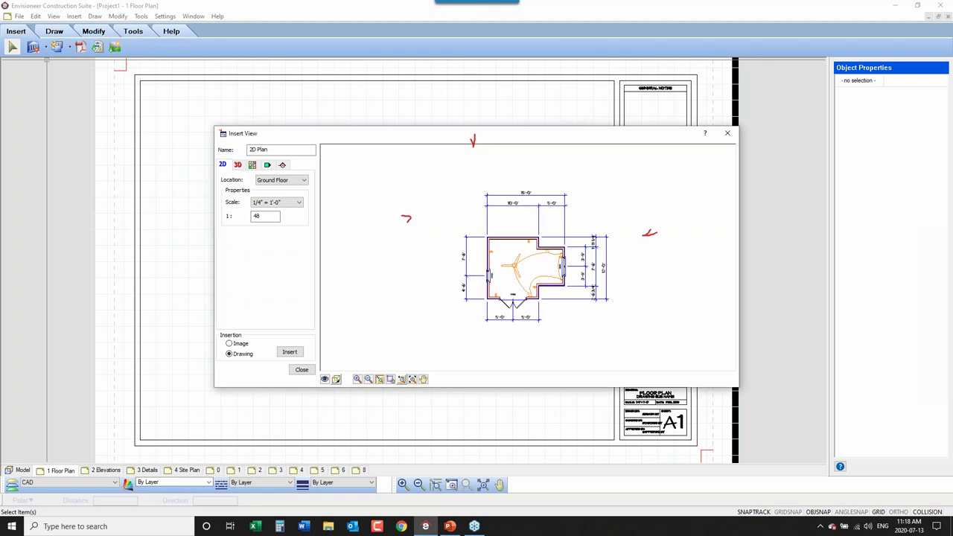
pyautogui.click(390, 378)
pyautogui.moveTo(630, 187); pyautogui.dragTo(438, 329)
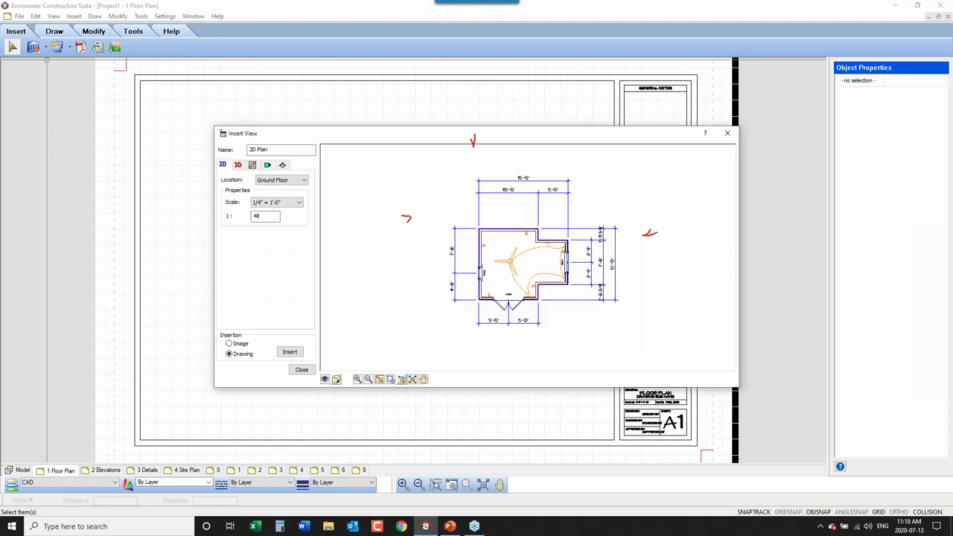
pyautogui.click(423, 379)
pyautogui.moveTo(492, 317); pyautogui.dragTo(472, 208)
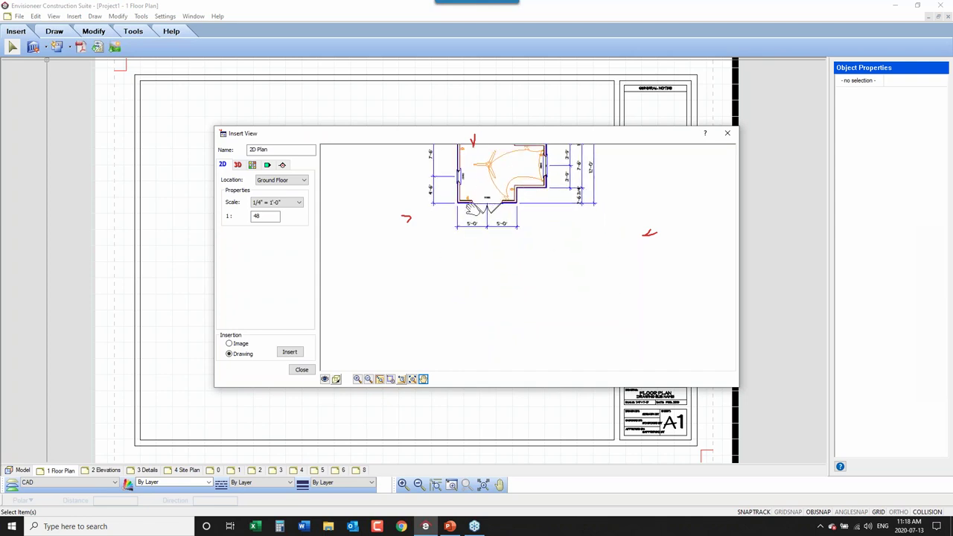
pyautogui.moveTo(473, 209); pyautogui.dragTo(480, 285)
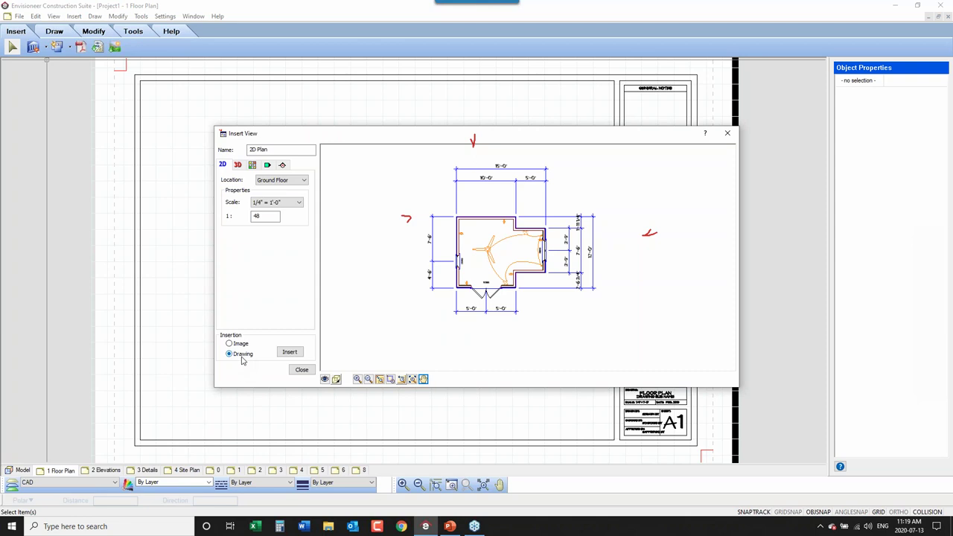
pyautogui.click(289, 352)
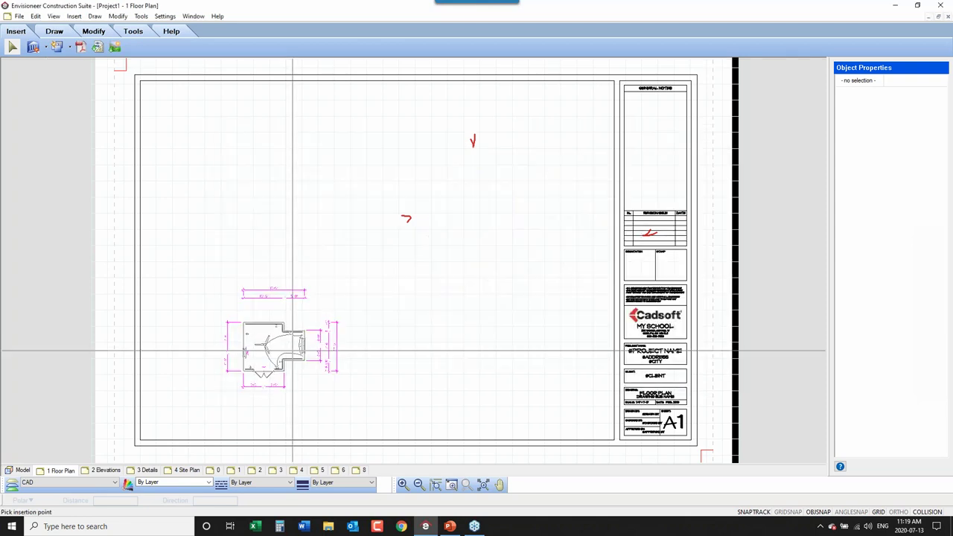
pyautogui.click(246, 170)
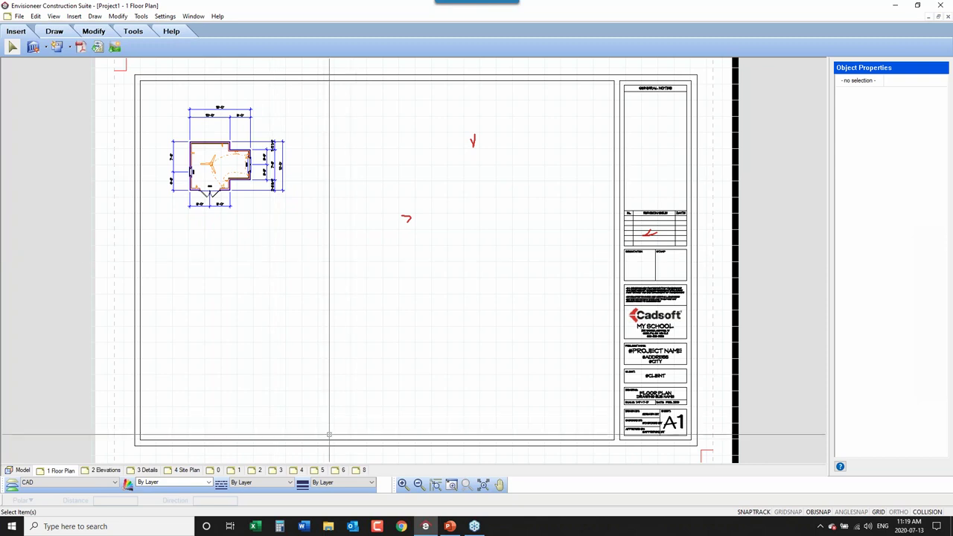
pyautogui.moveTo(317, 97); pyautogui.dragTo(155, 229)
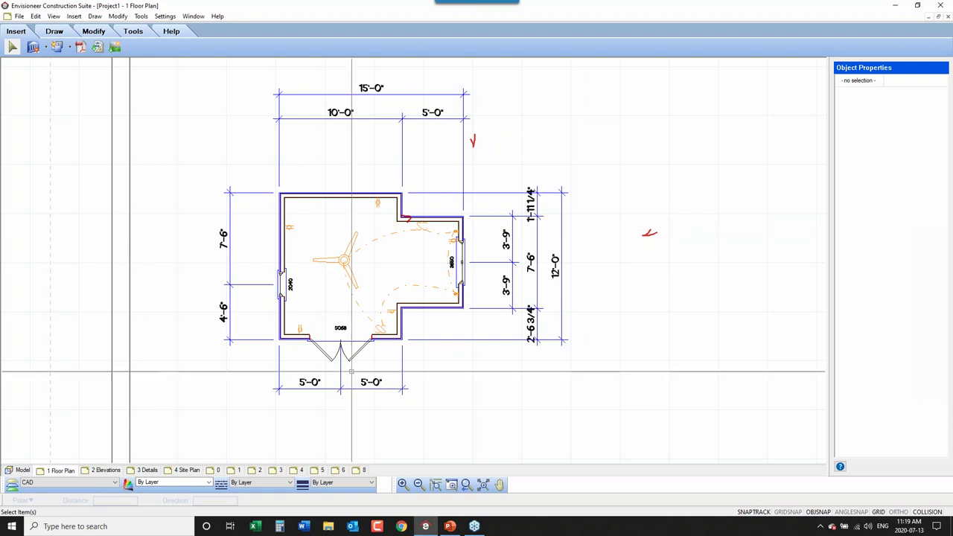
pyautogui.click(466, 484)
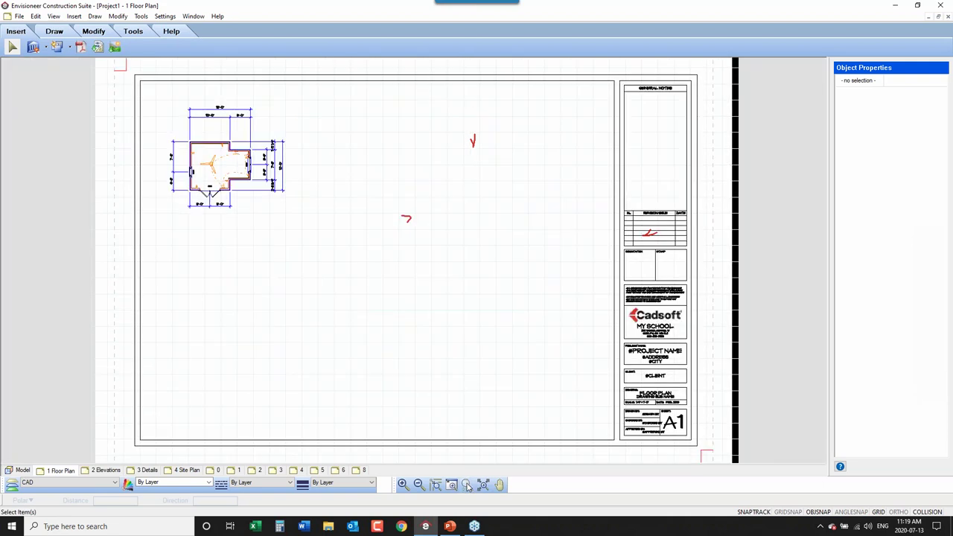
# Step: Start defining a new SmartView of the building's Front Elevation, with the whole front shown in the preview
pyautogui.click(37, 48)
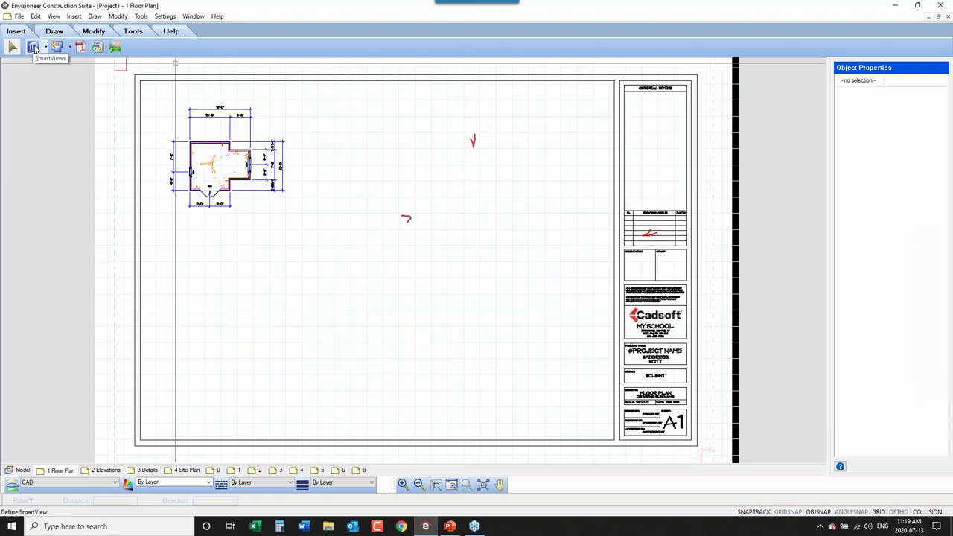
pyautogui.click(43, 48)
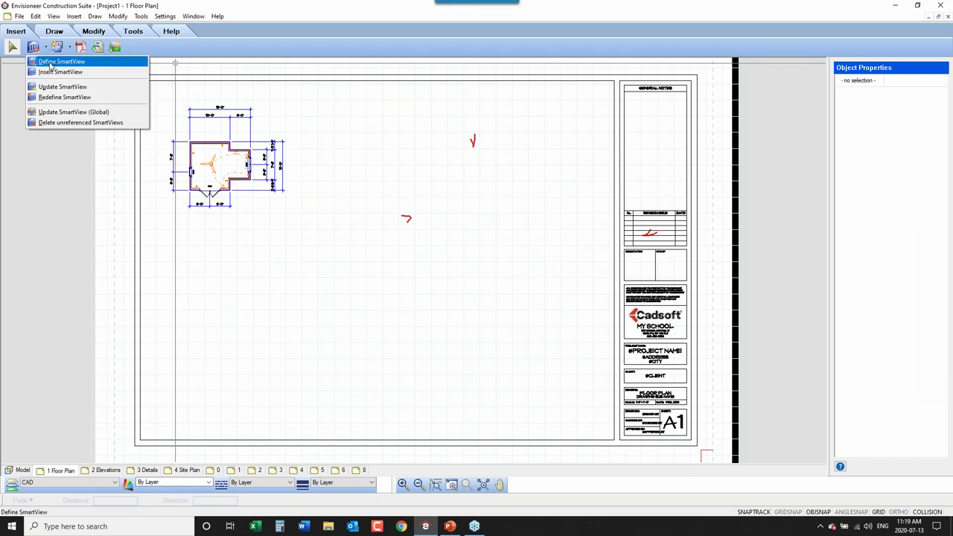
pyautogui.press('Escape')
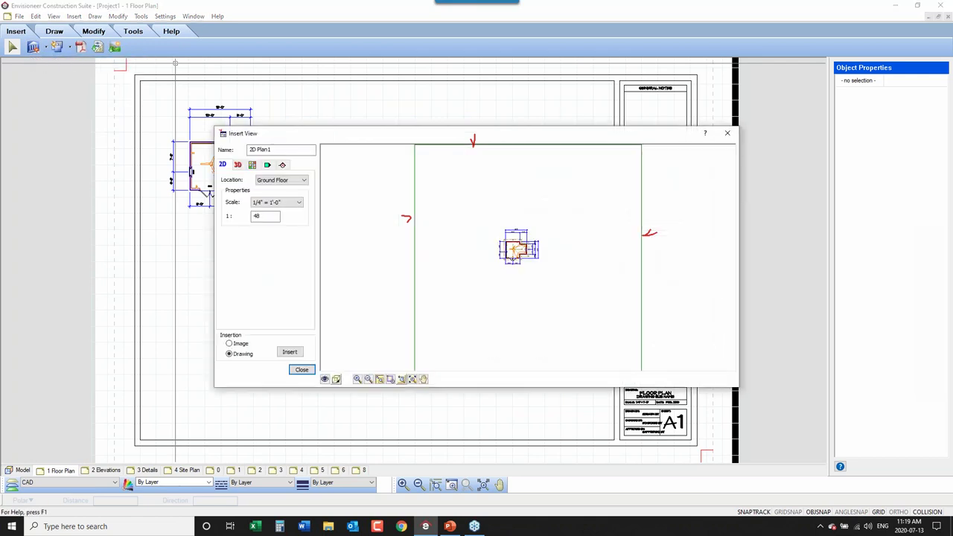
pyautogui.click(269, 168)
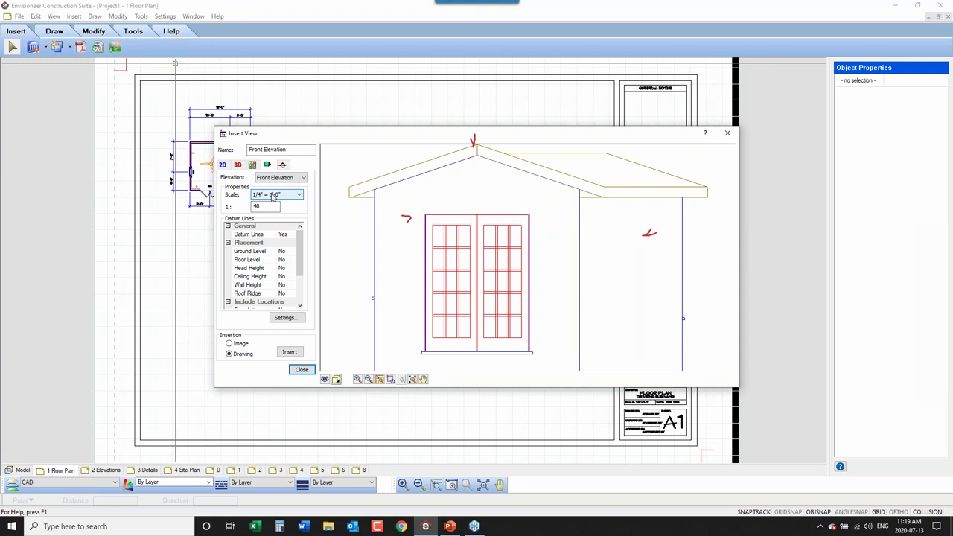
pyautogui.click(368, 379)
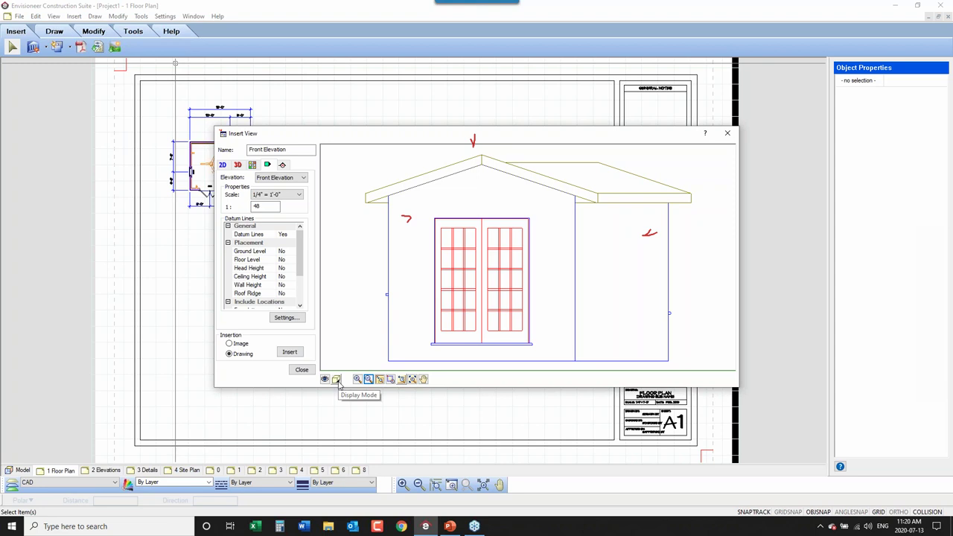
# Step: Preview the Front Elevation in the Realistic, Patterned and Rendered Outline display modes, and return it to Hidden Line
pyautogui.click(335, 380)
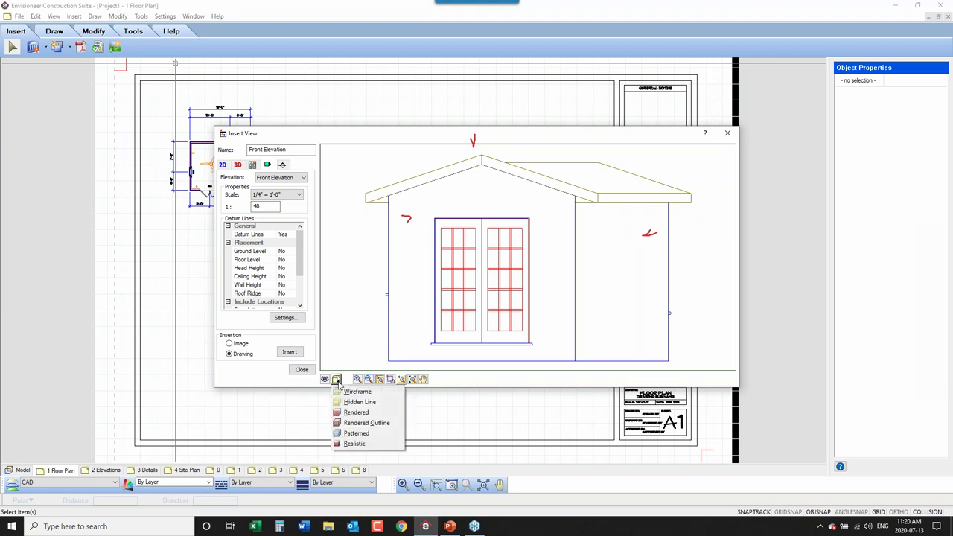
pyautogui.click(373, 444)
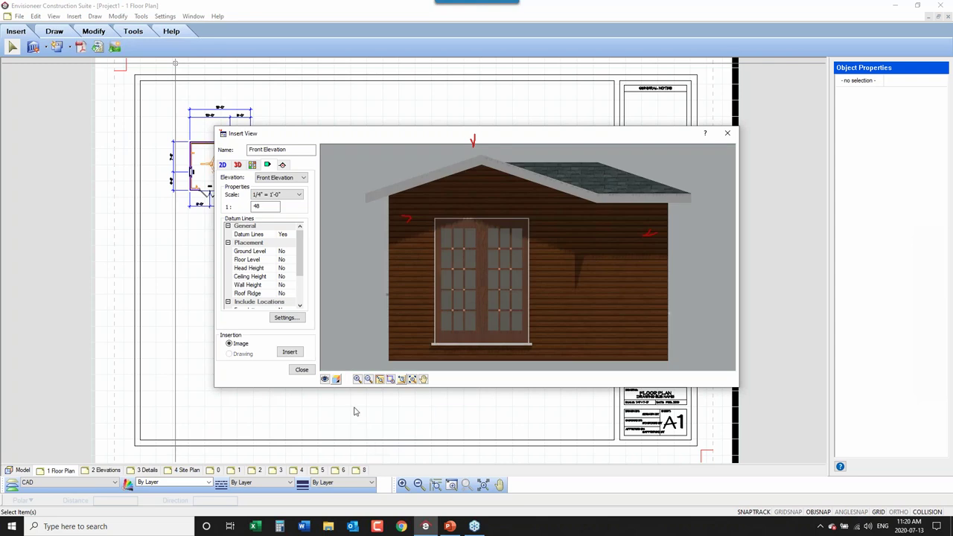
pyautogui.click(336, 380)
pyautogui.click(360, 434)
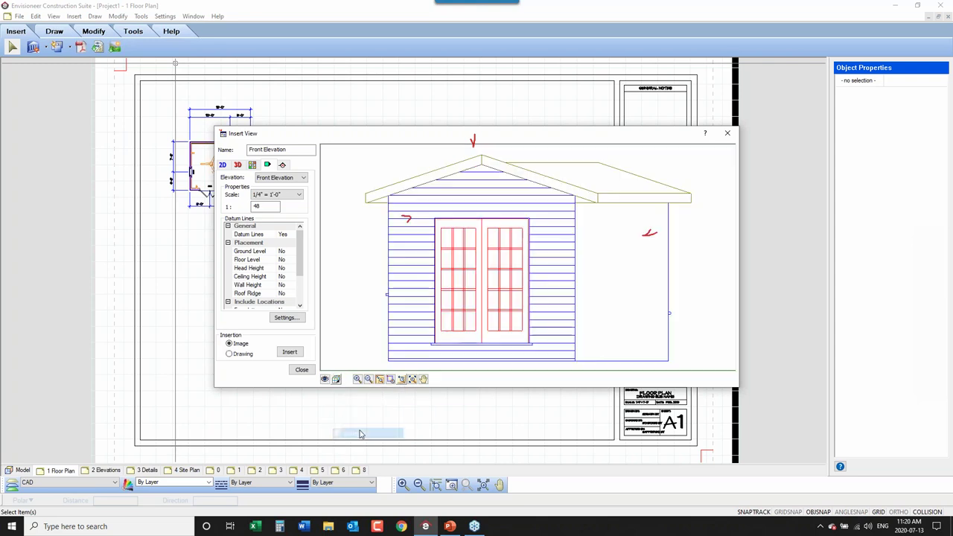
pyautogui.click(336, 380)
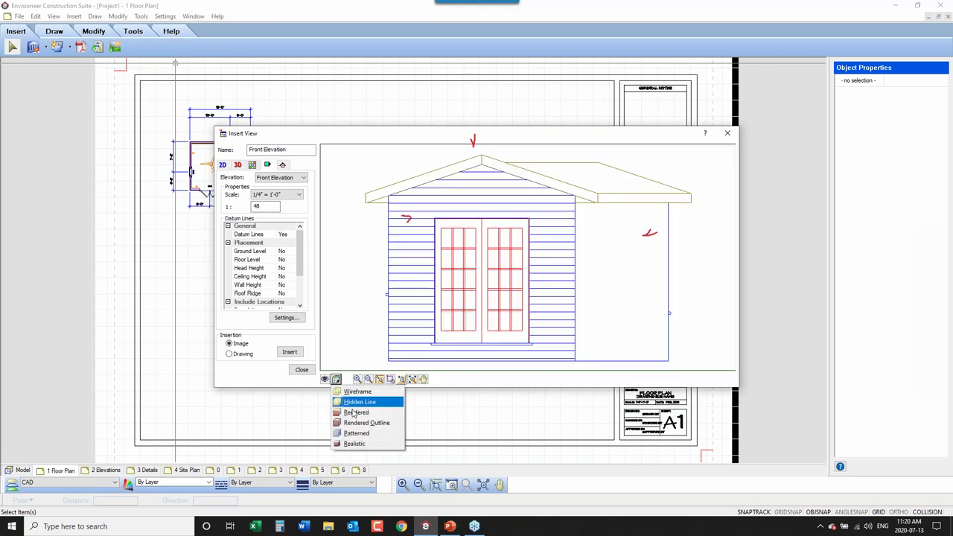
pyautogui.click(358, 422)
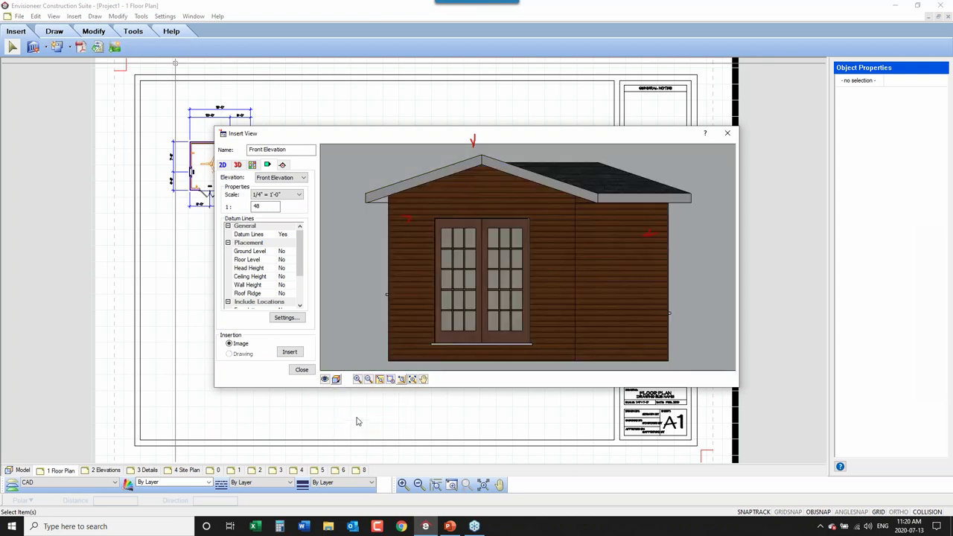
pyautogui.click(336, 380)
pyautogui.click(350, 402)
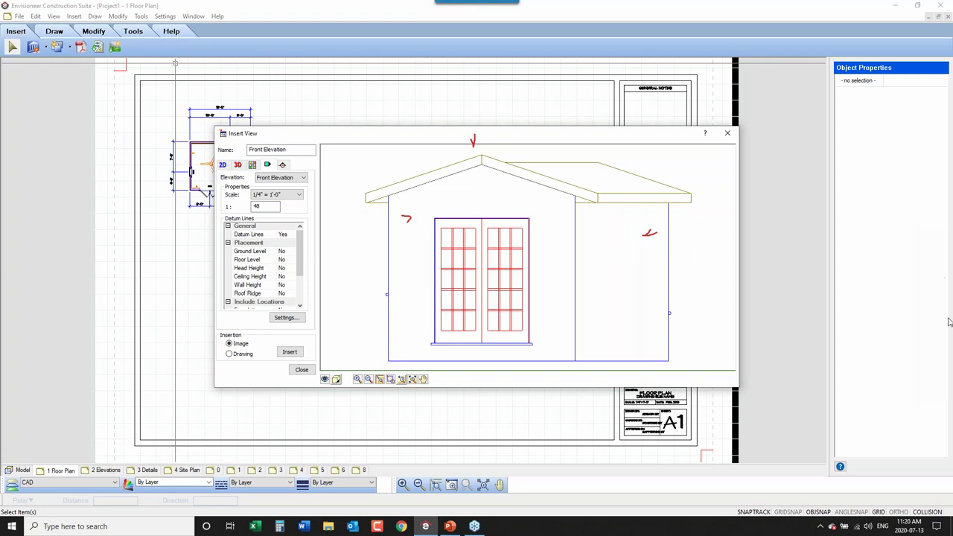
pyautogui.click(945, 372)
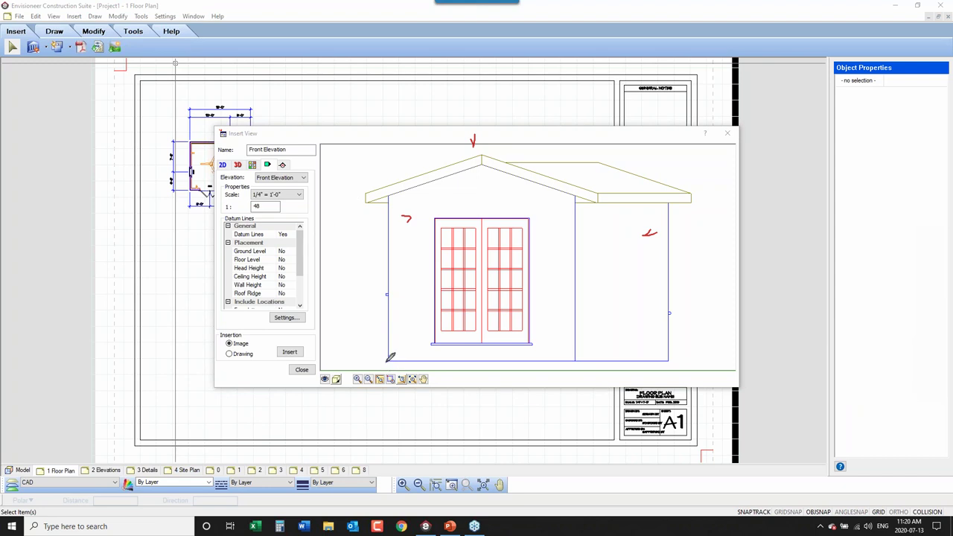
pyautogui.moveTo(385, 362); pyautogui.dragTo(316, 358)
pyautogui.moveTo(365, 202); pyautogui.dragTo(319, 208)
pyautogui.moveTo(482, 155); pyautogui.dragTo(316, 147)
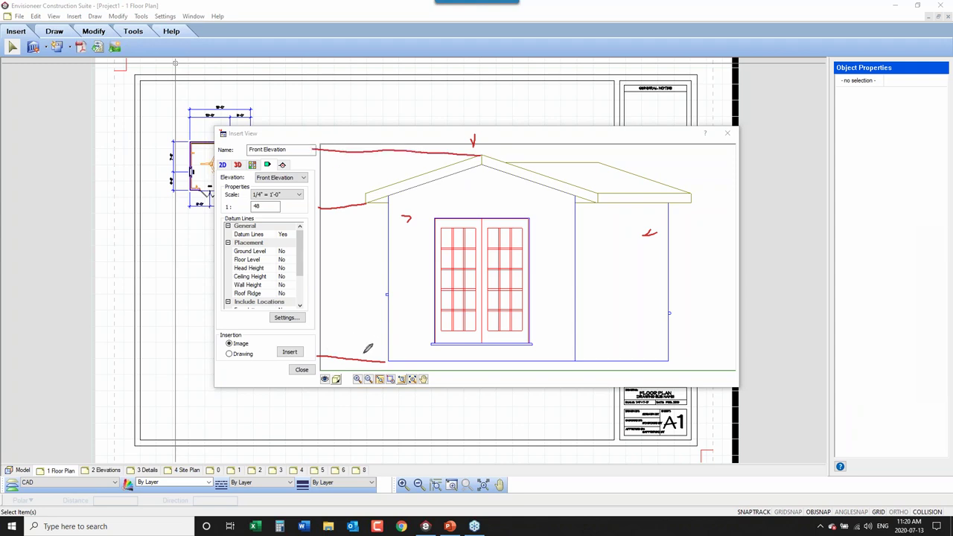
pyautogui.moveTo(354, 355); pyautogui.dragTo(363, 355)
pyautogui.moveTo(349, 197)
pyautogui.mouseDown()
pyautogui.moveTo(343, 207)
pyautogui.moveTo(367, 204)
pyautogui.moveTo(378, 213)
pyautogui.mouseUp()
pyautogui.moveTo(368, 148)
pyautogui.mouseDown()
pyautogui.moveTo(386, 146)
pyautogui.moveTo(335, 147)
pyautogui.moveTo(306, 370)
pyautogui.moveTo(319, 348)
pyautogui.mouseUp()
pyautogui.moveTo(312, 209); pyautogui.dragTo(331, 202)
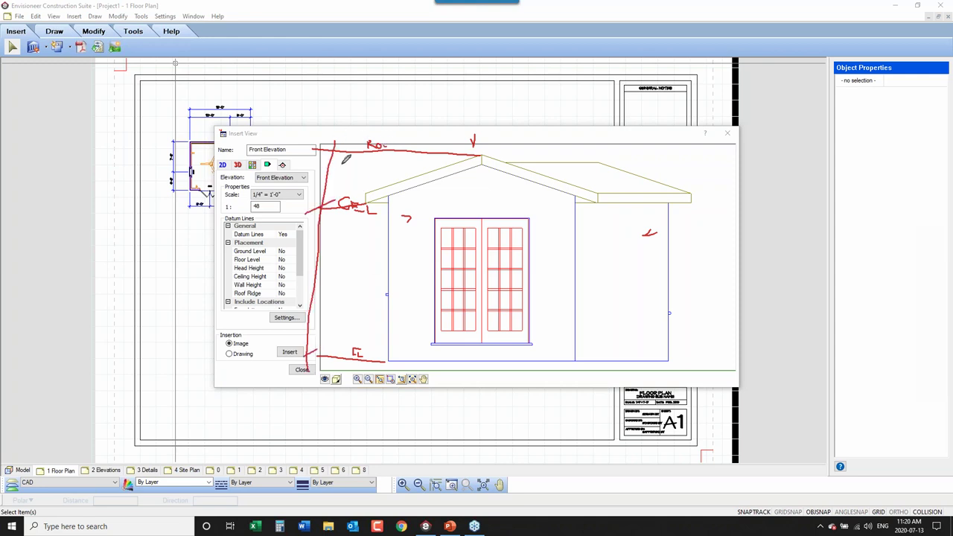
pyautogui.moveTo(345, 145); pyautogui.dragTo(332, 161)
pyautogui.moveTo(279, 226)
pyautogui.mouseDown()
pyautogui.moveTo(290, 239)
pyautogui.moveTo(289, 225)
pyautogui.mouseUp()
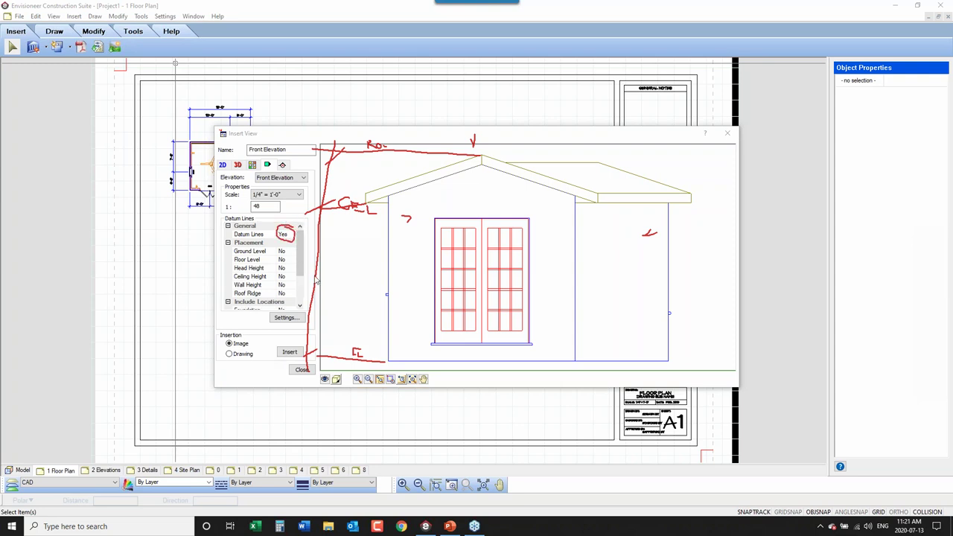
# Step: Turn on the Ground Level, Roof Ridge and Ceiling Height datum lines for the Front Elevation view
pyautogui.click(288, 251)
pyautogui.click(292, 252)
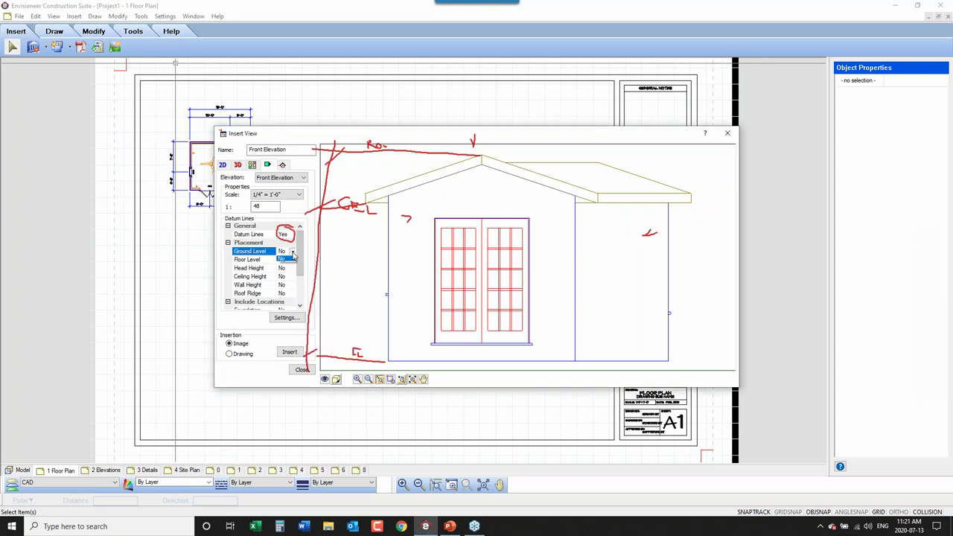
pyautogui.click(289, 262)
pyautogui.click(282, 294)
pyautogui.click(292, 295)
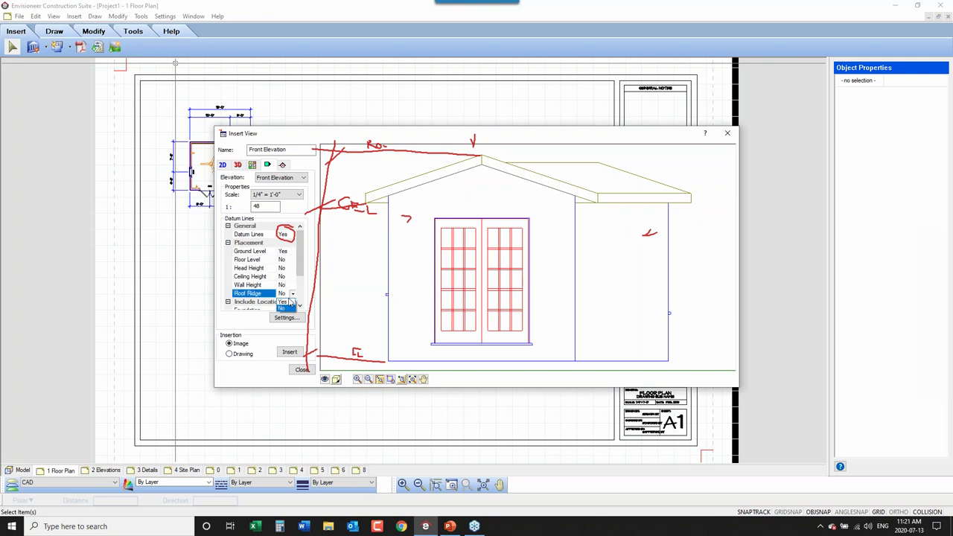
pyautogui.click(288, 304)
pyautogui.click(290, 277)
pyautogui.click(289, 287)
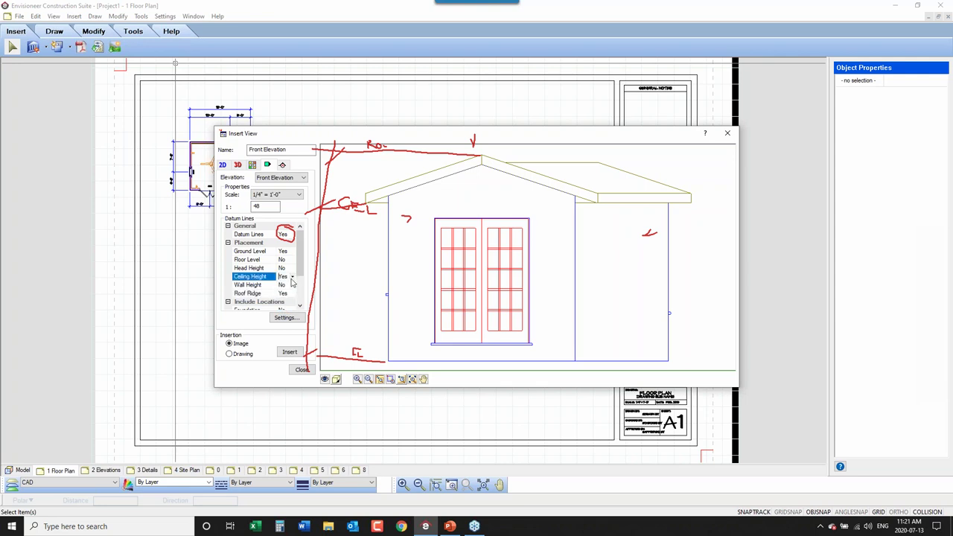
# Step: Include the Ground Floor location in the Front Elevation's datum lines
pyautogui.scroll(-2, 290, 268)
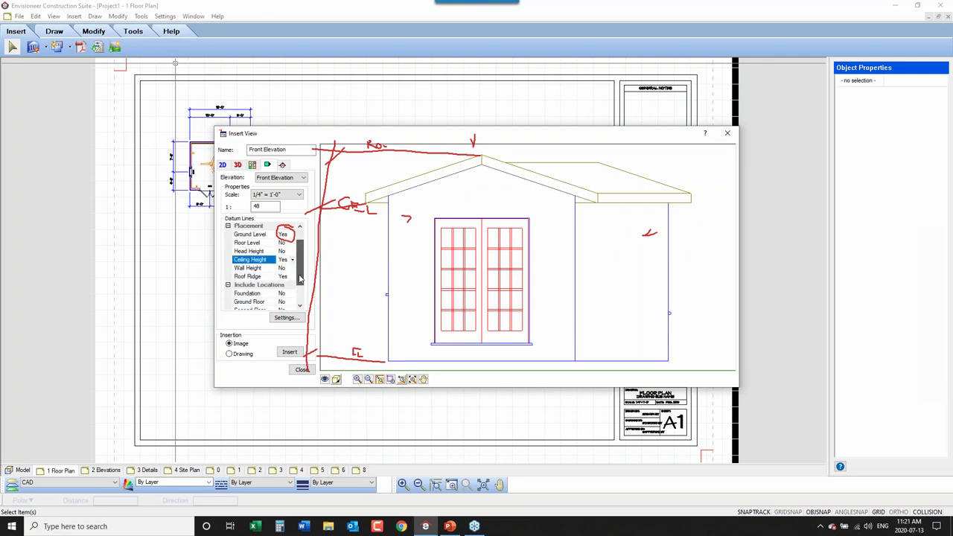
pyautogui.click(284, 280)
pyautogui.click(290, 278)
pyautogui.click(285, 289)
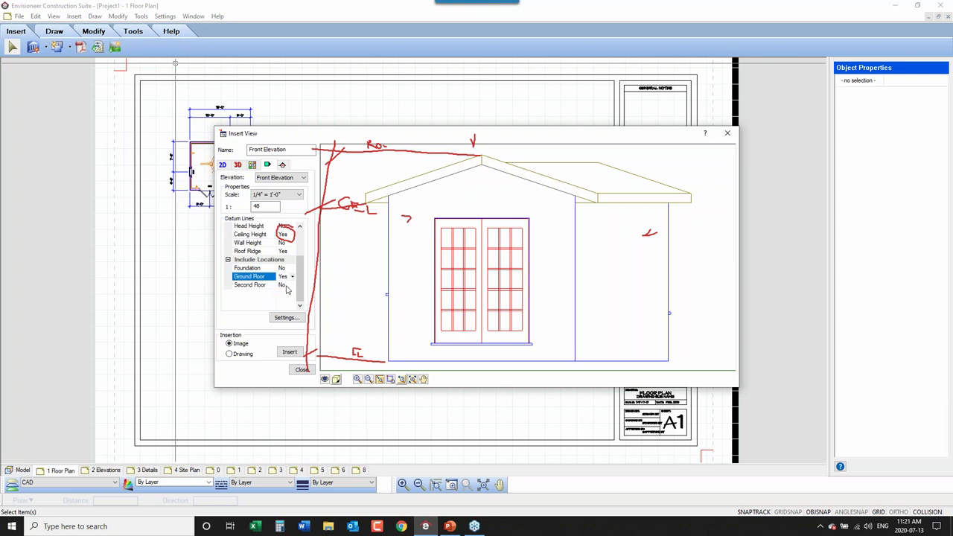
pyautogui.click(942, 374)
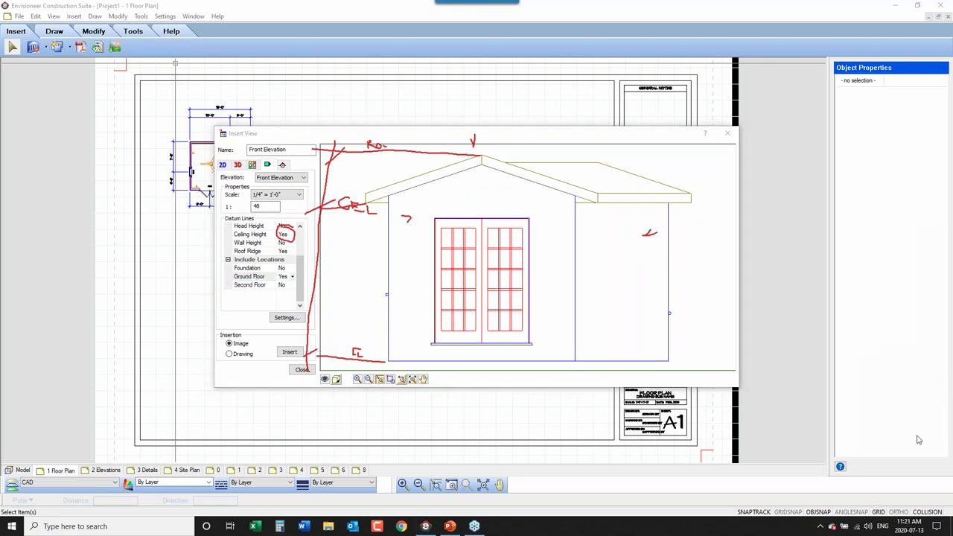
pyautogui.press('Escape')
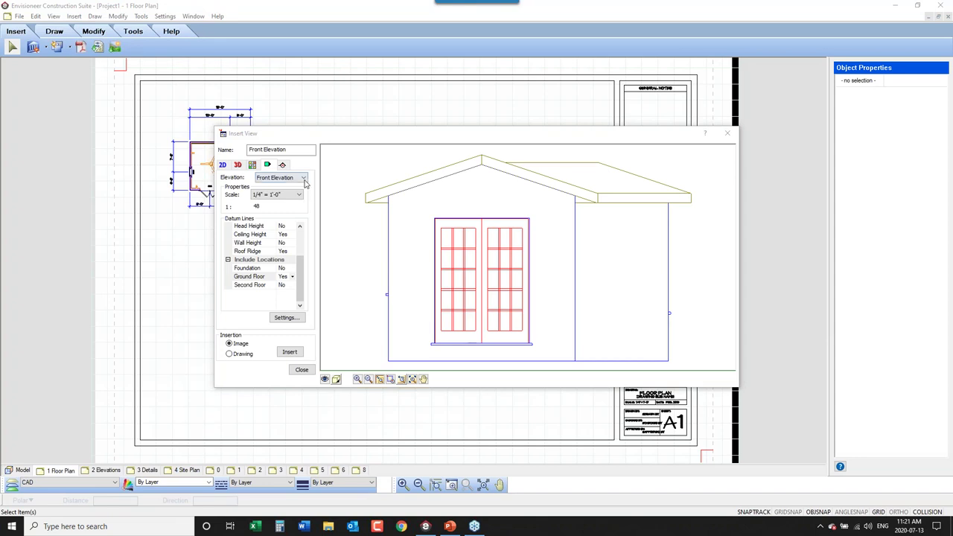
# Step: Insert the Front Elevation as a drawing on the sheet, to the right of the floor plan
pyautogui.click(230, 357)
pyautogui.click(289, 352)
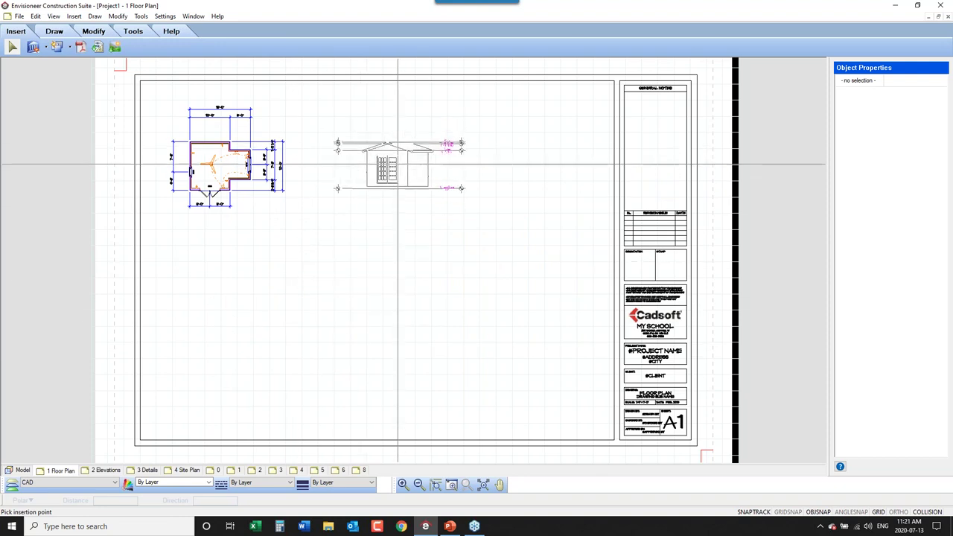
pyautogui.click(399, 165)
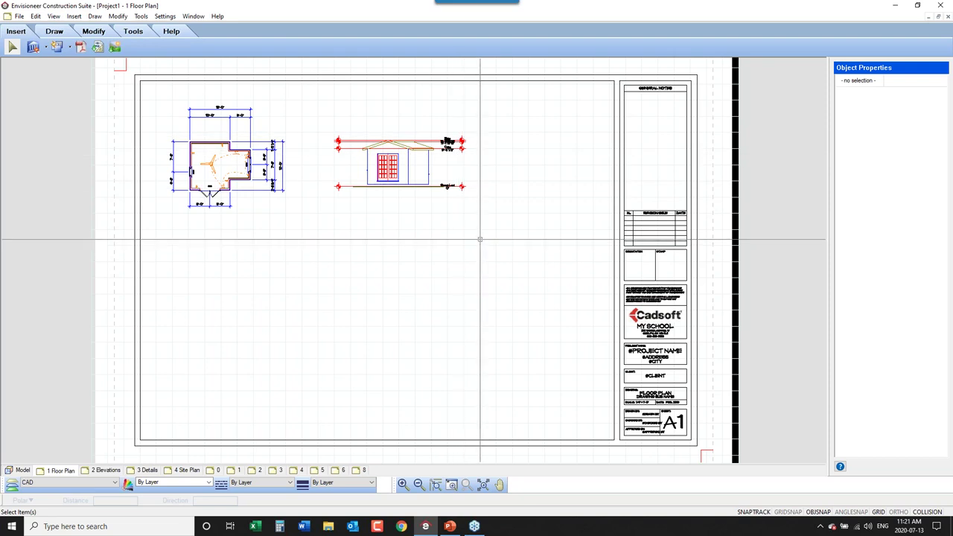
# Step: Define a new SmartView of the building's Right Elevation, with the whole side shown in the preview
pyautogui.click(44, 48)
pyautogui.click(60, 72)
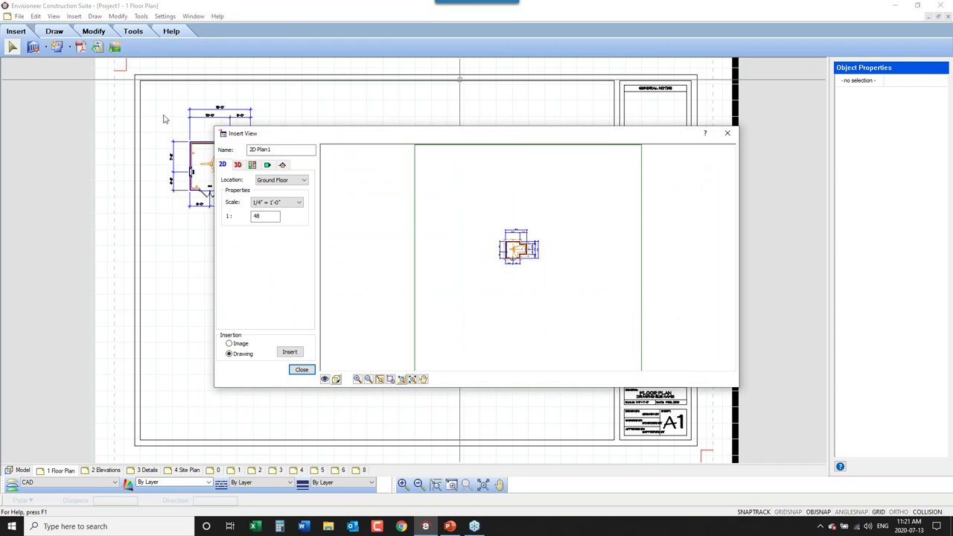
pyautogui.click(267, 164)
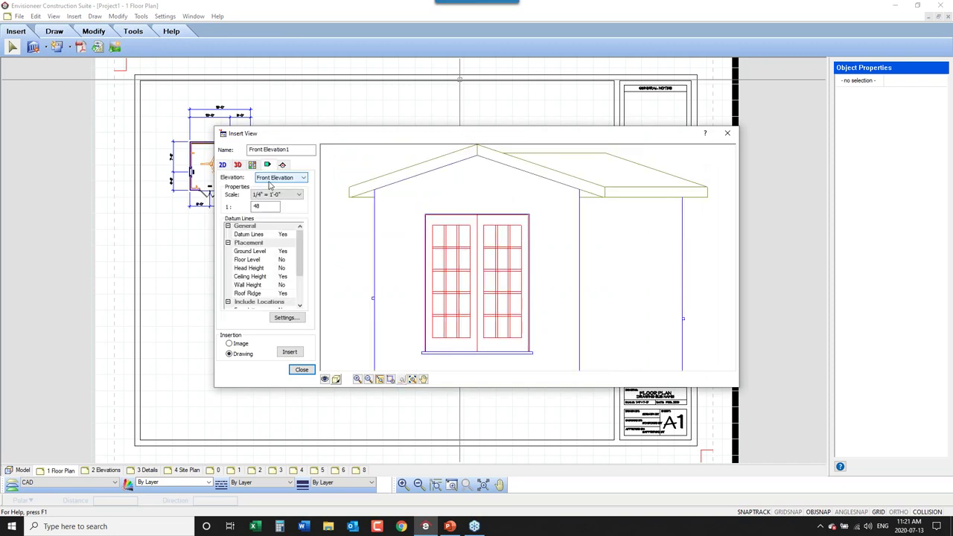
pyautogui.click(270, 179)
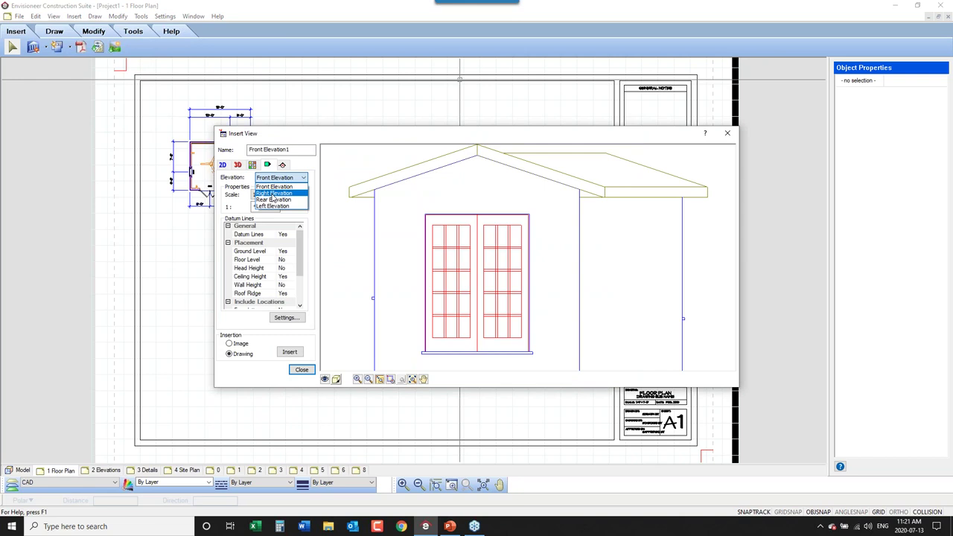
pyautogui.click(271, 189)
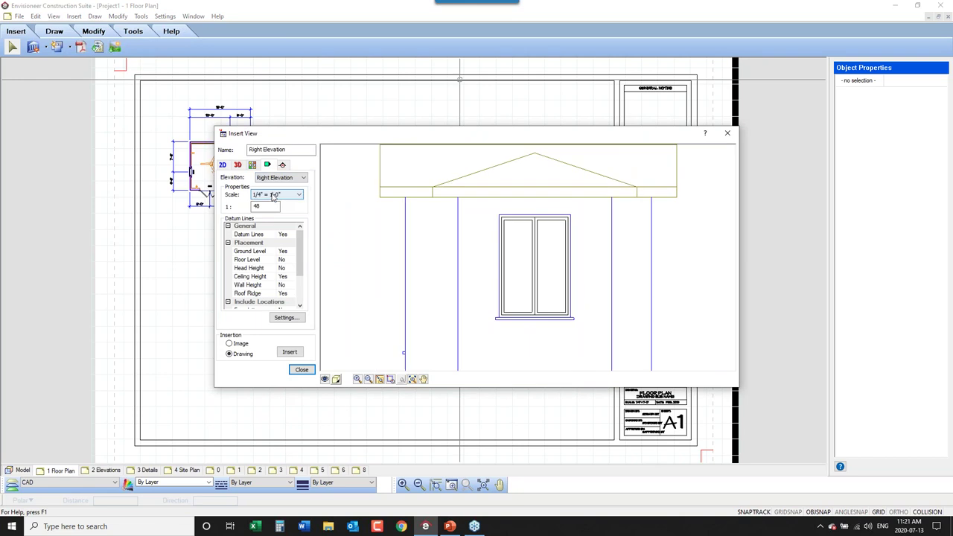
pyautogui.click(368, 378)
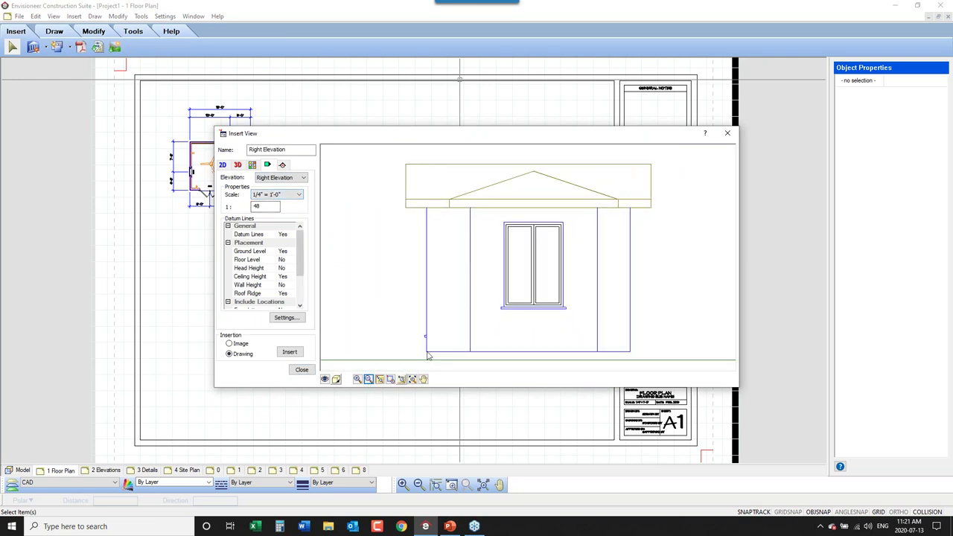
# Step: Hide the green ground line in the Right Elevation view
pyautogui.click(325, 380)
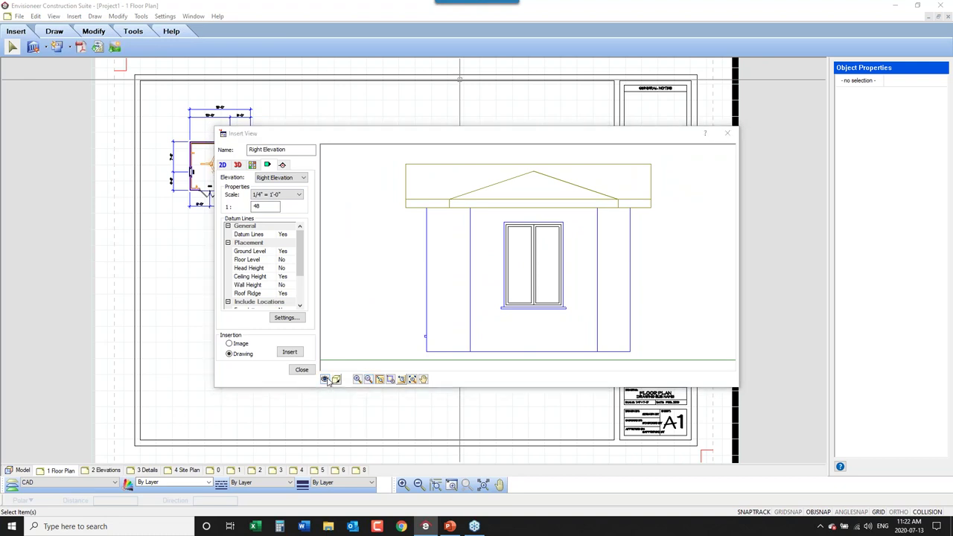
pyautogui.click(414, 179)
pyautogui.click(470, 214)
pyautogui.click(569, 368)
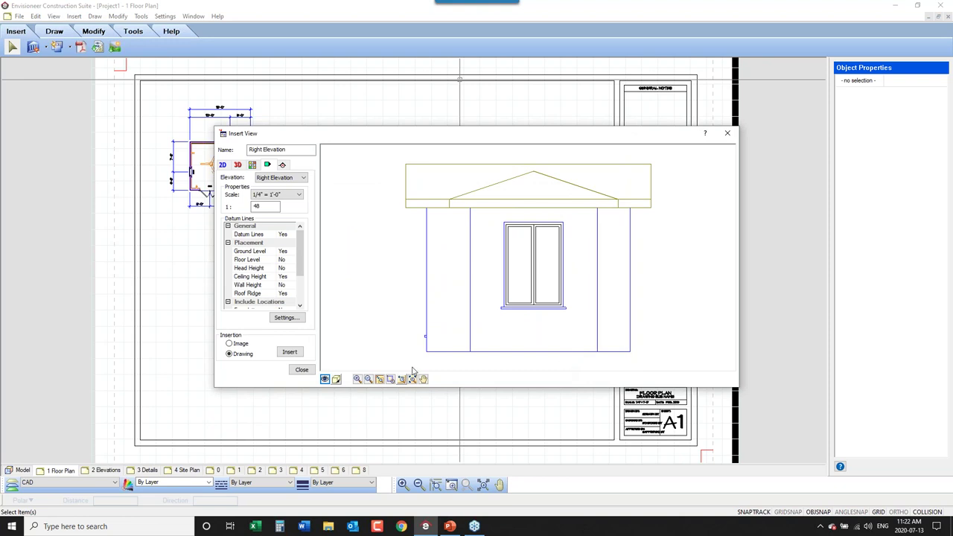
# Step: Preview the Right Elevation in Rendered Outline display, and set its display mode to Patterned
pyautogui.click(337, 379)
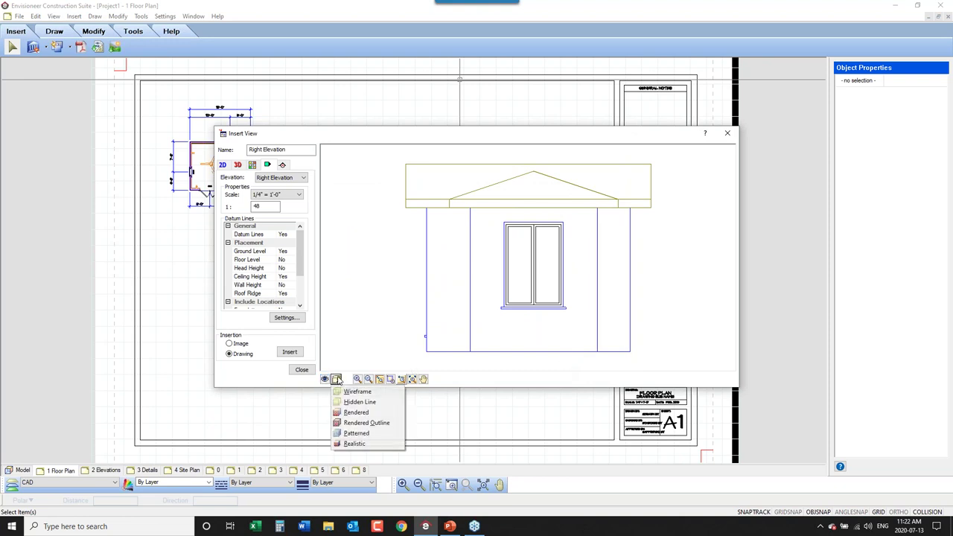
pyautogui.click(354, 431)
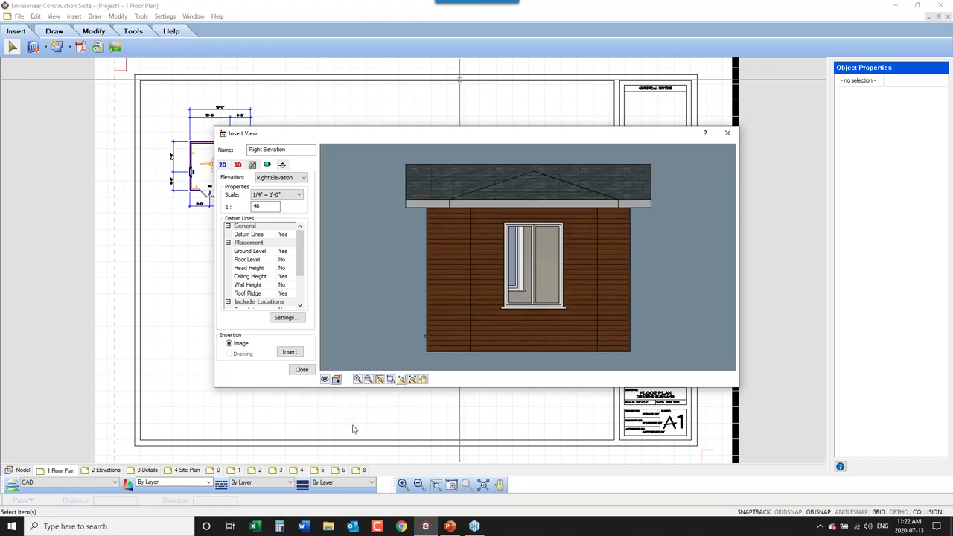
pyautogui.click(336, 379)
pyautogui.click(356, 434)
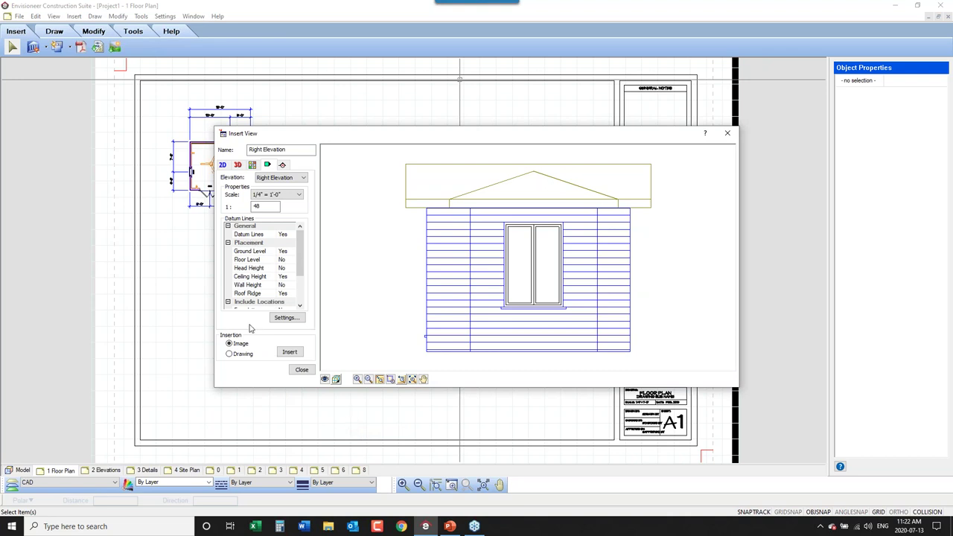
# Step: Insert the patterned Right Elevation as a drawing to the right of the Front Elevation, level with it
pyautogui.click(229, 353)
pyautogui.click(289, 352)
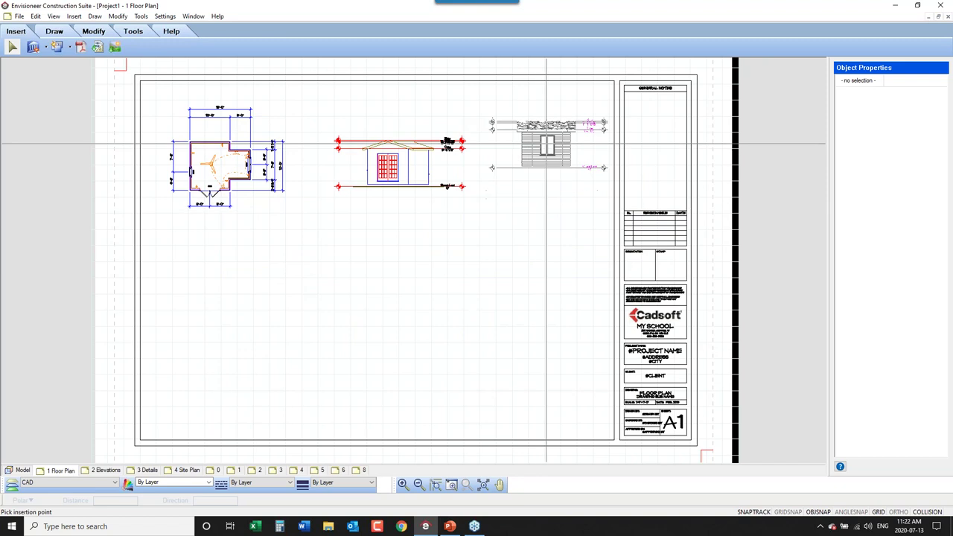
pyautogui.click(551, 162)
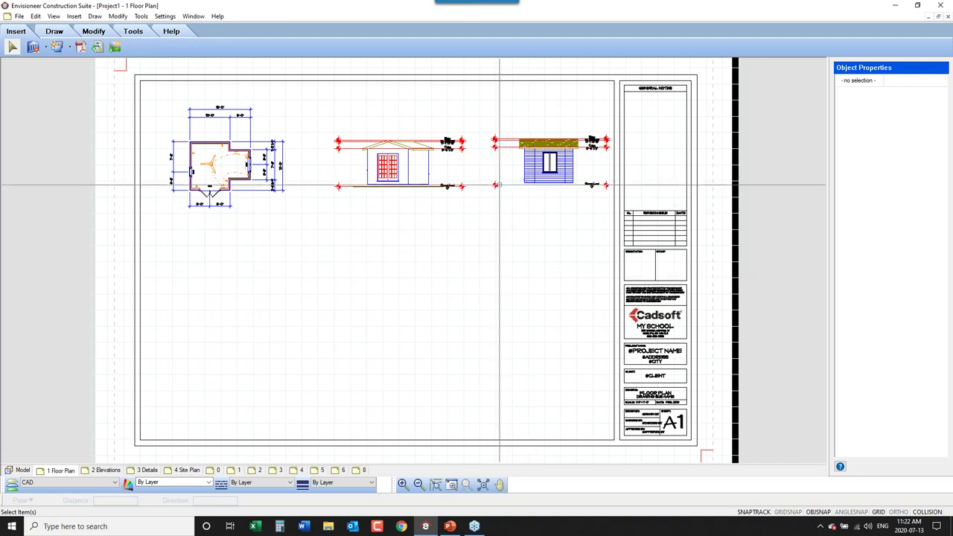
# Step: Start a new text entry in the Headings style with left alignment
pyautogui.click(140, 16)
pyautogui.moveTo(145, 28)
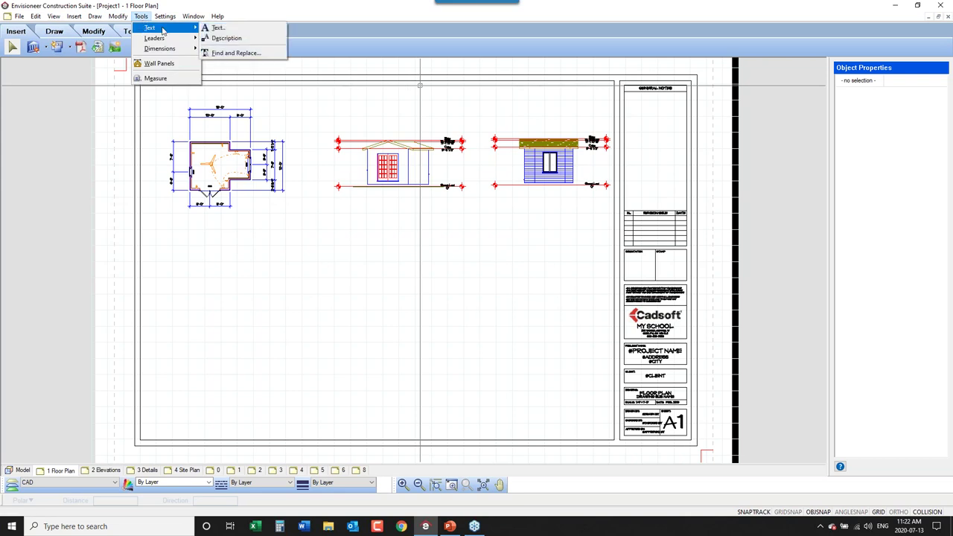
pyautogui.click(224, 30)
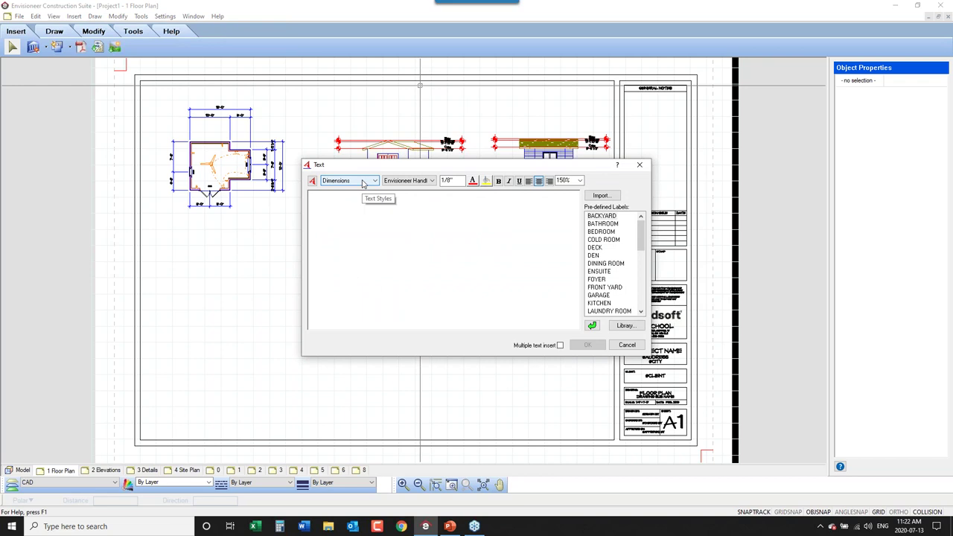
pyautogui.click(362, 183)
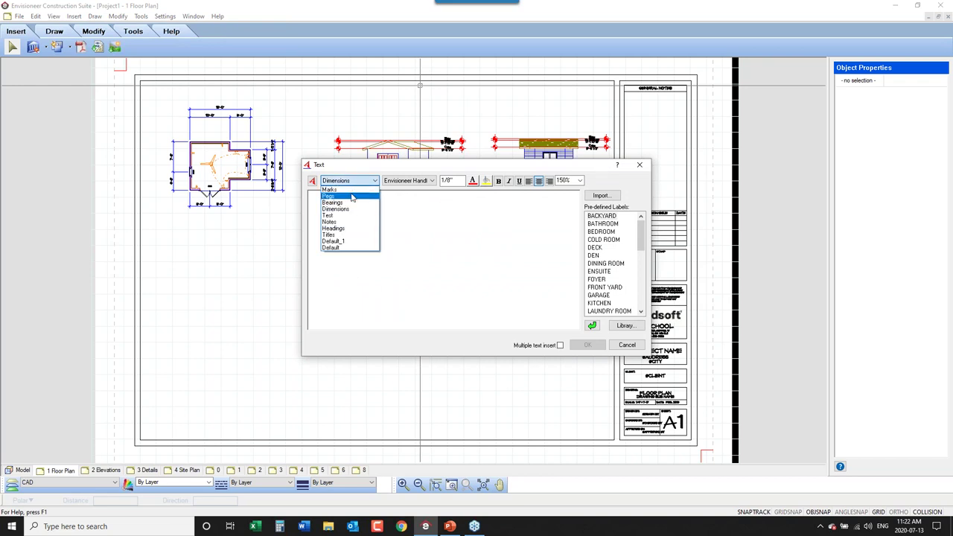
pyautogui.click(354, 227)
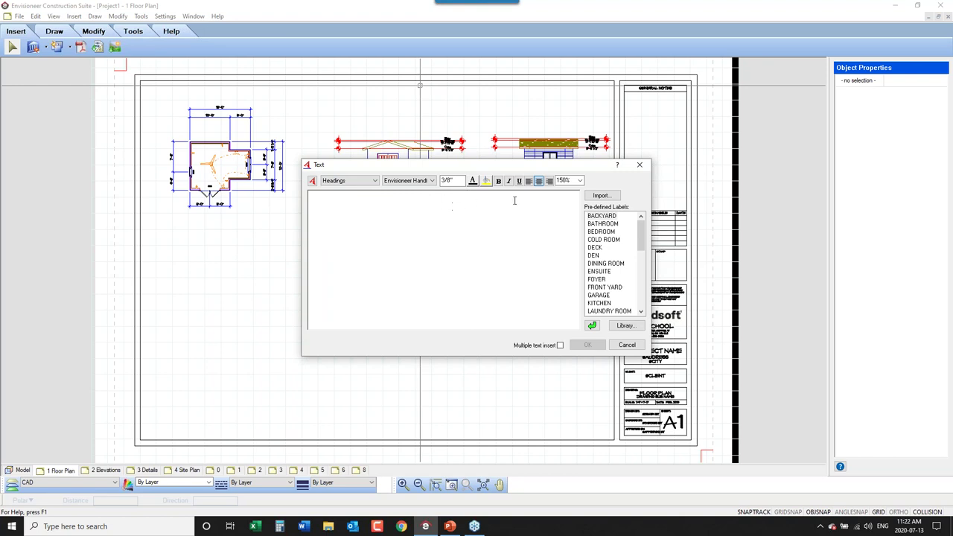
pyautogui.click(529, 181)
# Step: Write the underlined heading FLOOR PLAN with multiple text insert enabled, and place it below the floor plan drawing
pyautogui.write('FLOOR PLAN')
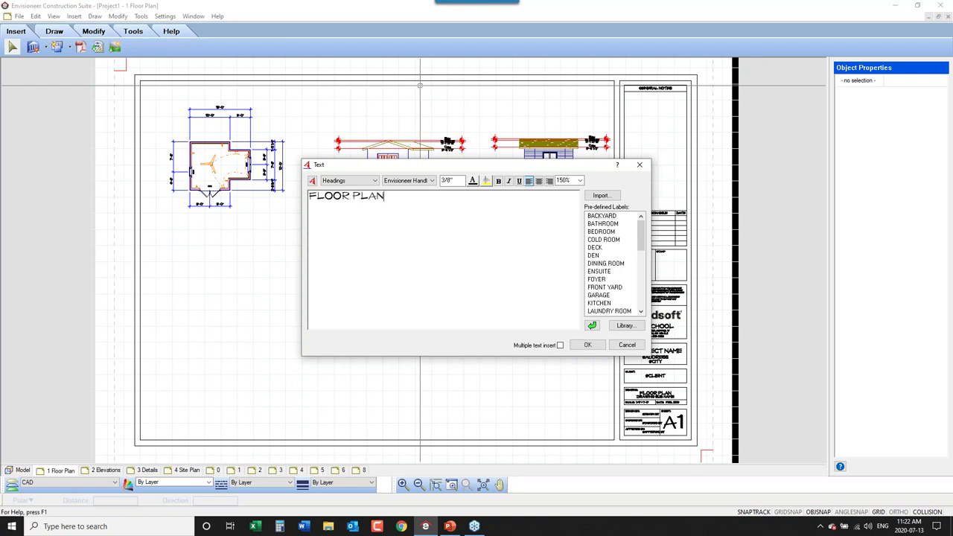
pyautogui.moveTo(387, 198); pyautogui.dragTo(302, 197)
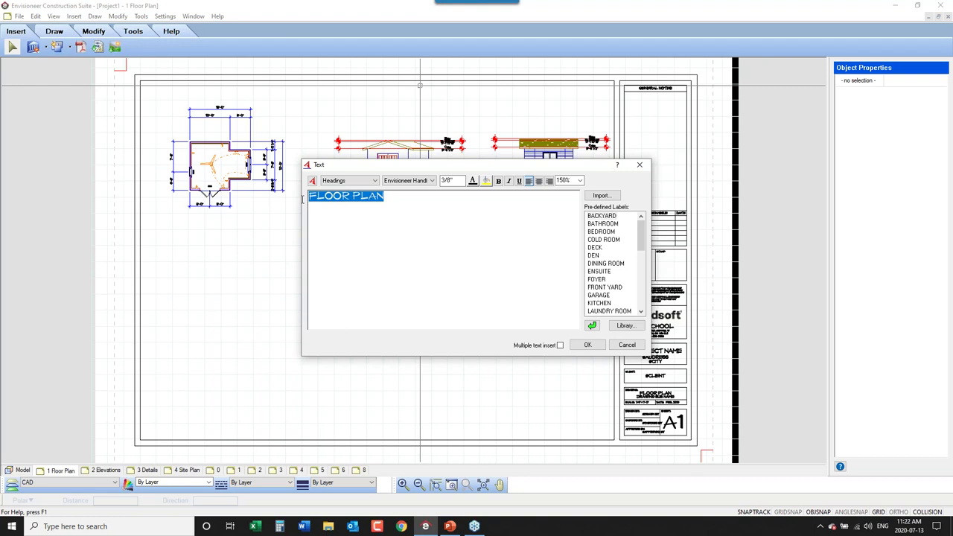
pyautogui.click(520, 183)
pyautogui.click(560, 345)
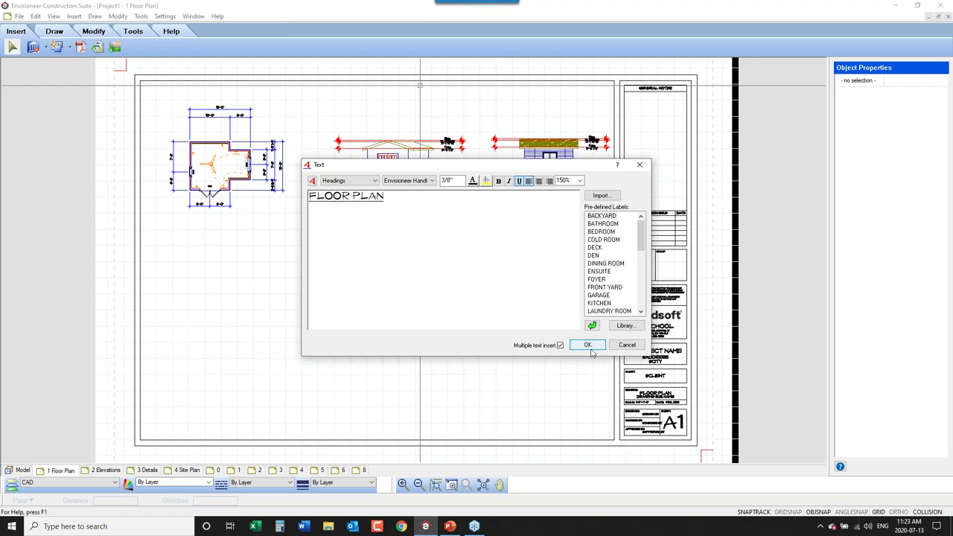
pyautogui.click(587, 344)
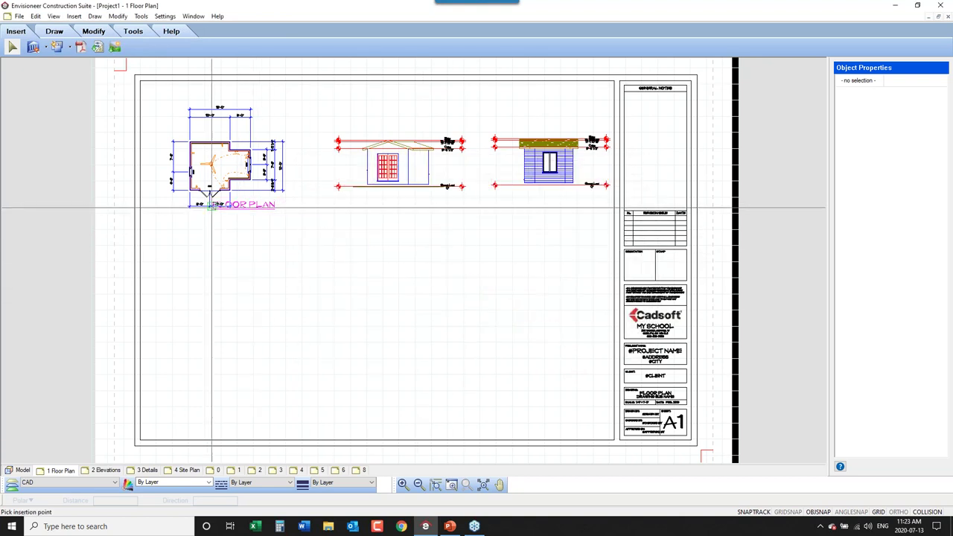
pyautogui.click(189, 219)
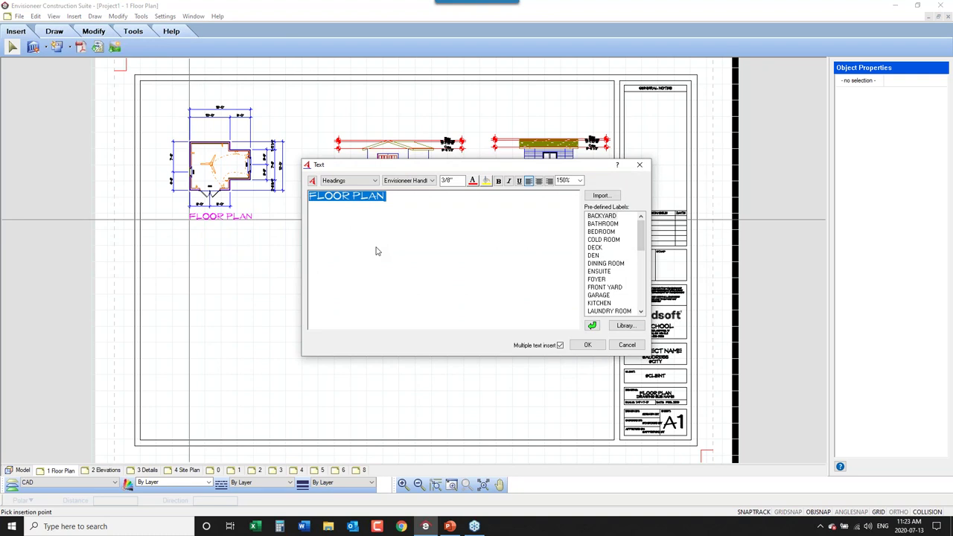
# Step: Write the heading FRONT ELEVATION and place it below the Front Elevation drawing
pyautogui.write('FRONT ELE')
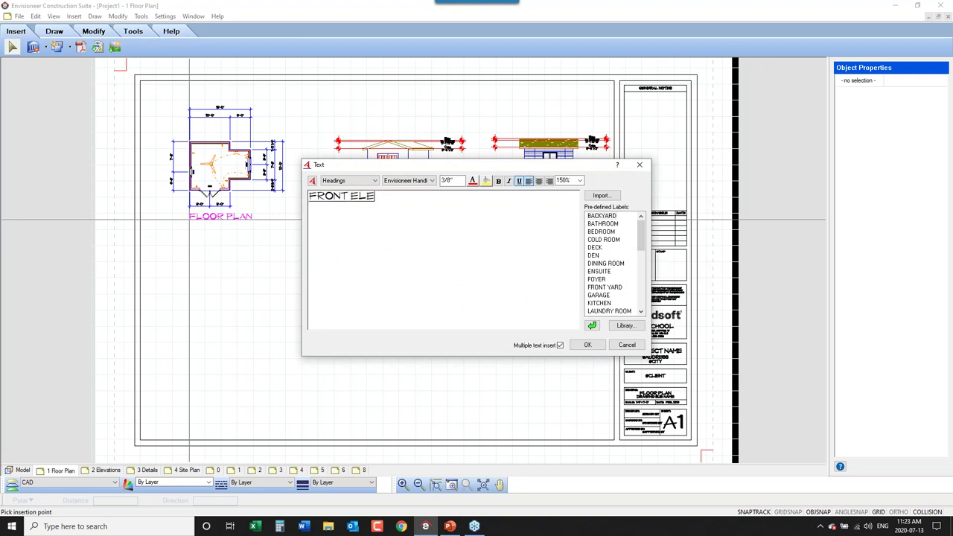
pyautogui.write('VATION')
pyautogui.click(588, 345)
pyautogui.click(367, 208)
# Step: Write the heading RIGHT ELEVATION and place it below the Right Elevation drawing
pyautogui.write('R')
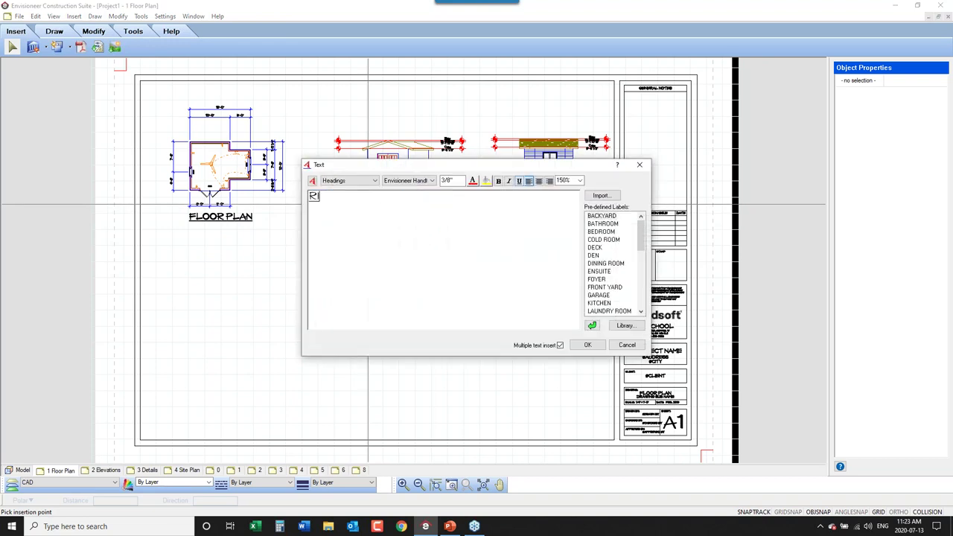
pyautogui.write('IGHT ELEVATION')
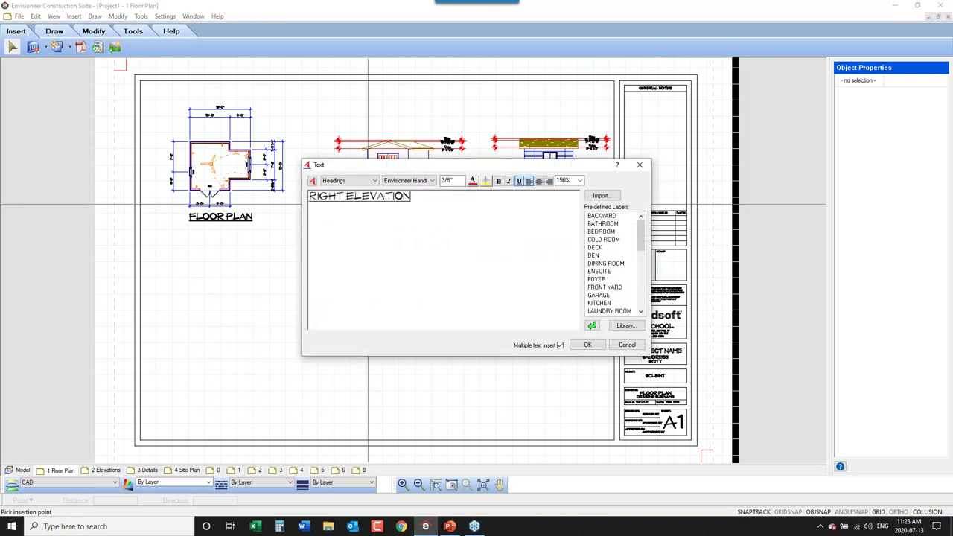
pyautogui.click(587, 345)
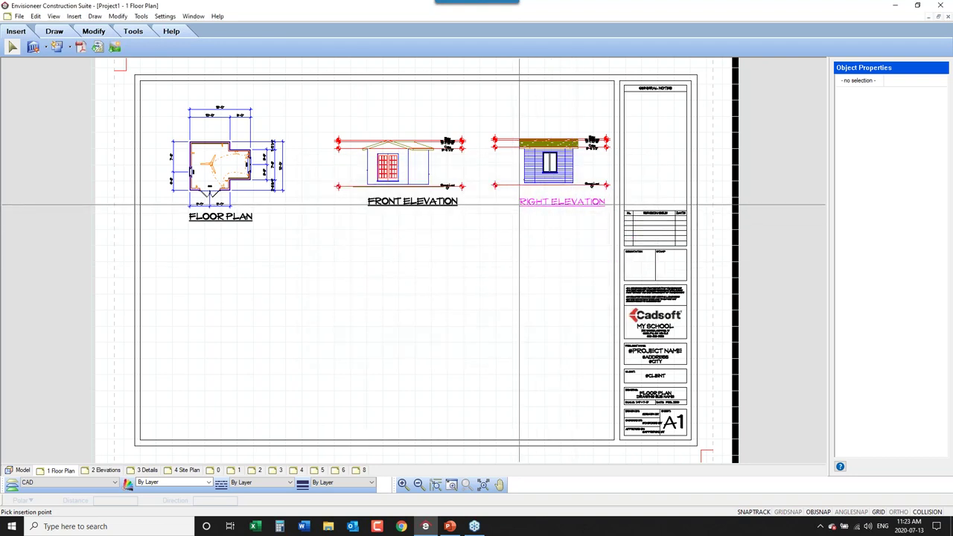
pyautogui.click(518, 206)
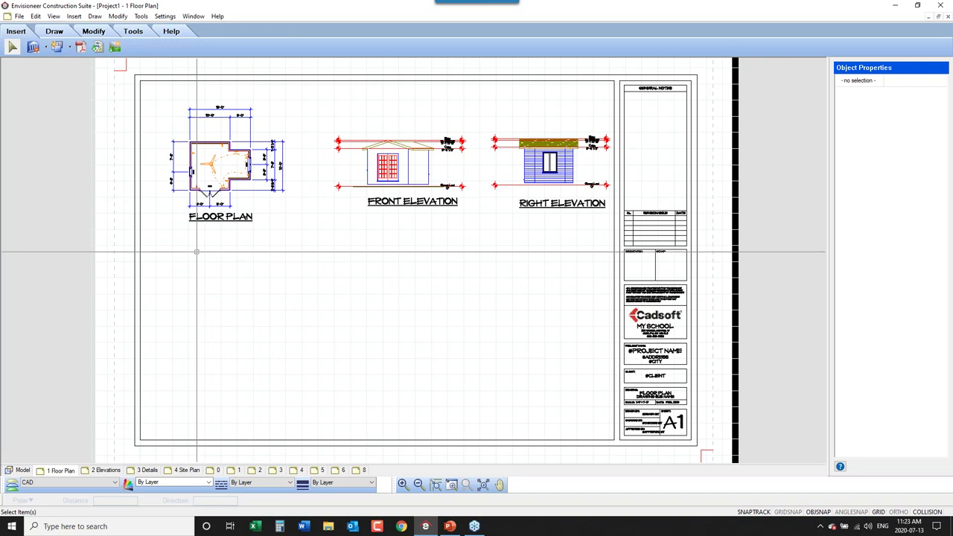
# Step: Define a SmartView from the 3D Perspective camera and move the camera closer so the building's front double doors fill more of the view
pyautogui.click(35, 47)
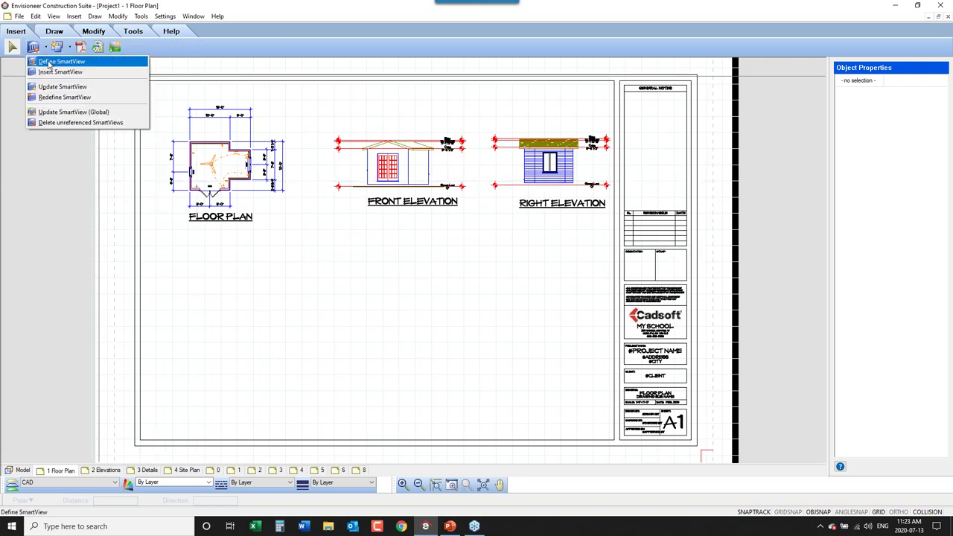
pyautogui.click(49, 64)
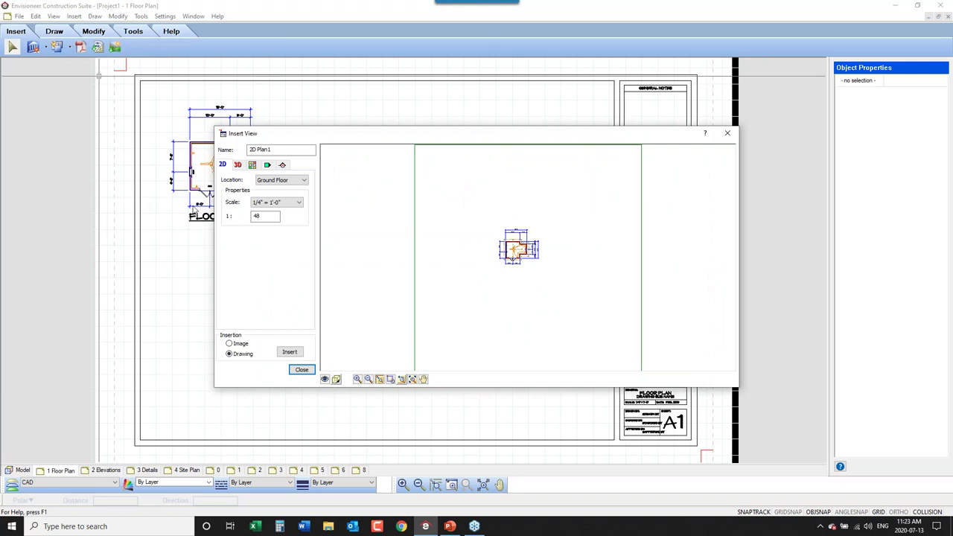
pyautogui.click(237, 165)
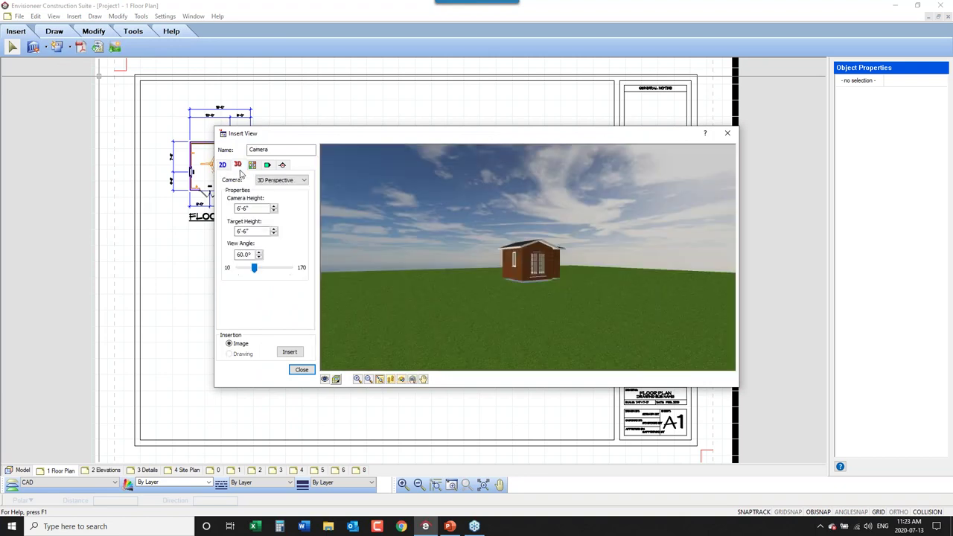
pyautogui.click(390, 379)
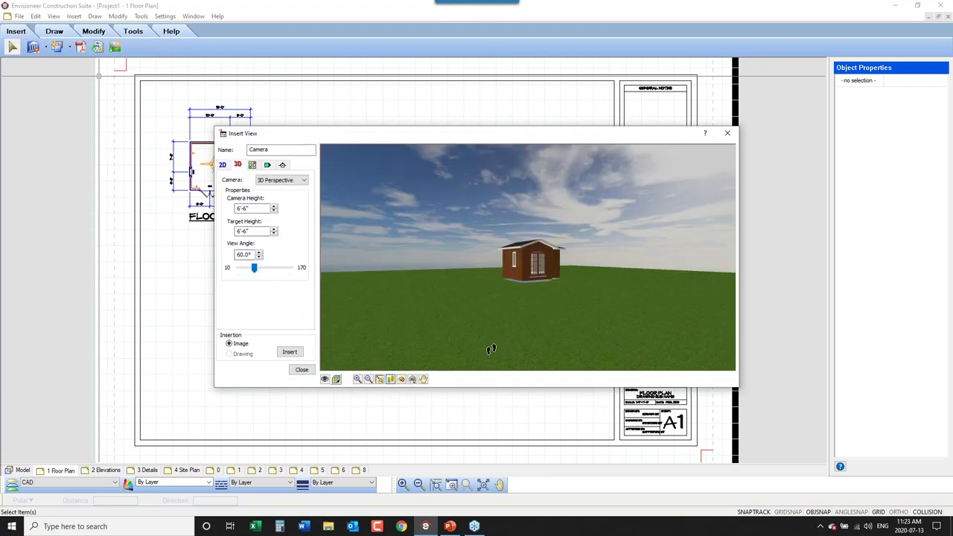
pyautogui.moveTo(559, 334); pyautogui.dragTo(557, 214)
pyautogui.moveTo(409, 359)
pyautogui.mouseDown()
pyautogui.moveTo(446, 335)
pyautogui.moveTo(408, 355)
pyautogui.mouseUp()
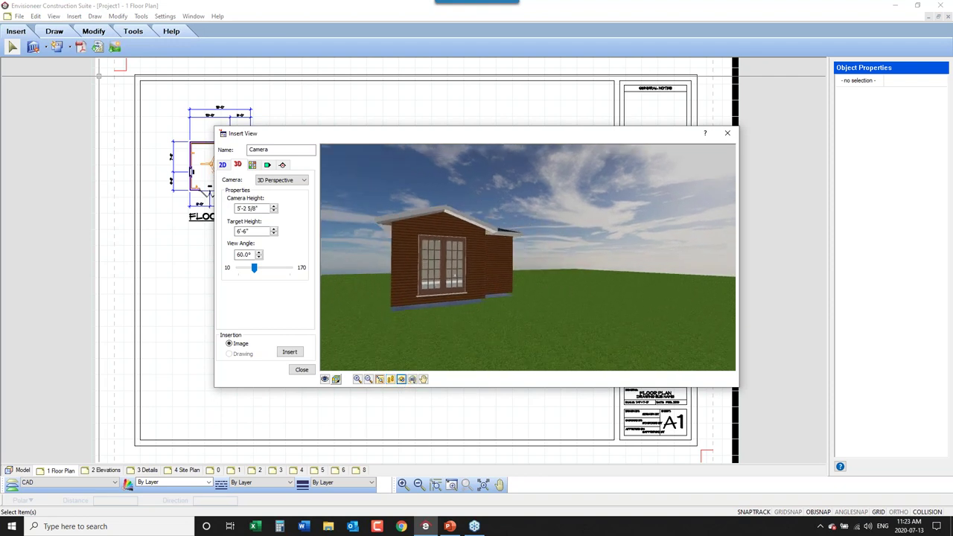
# Step: Change the 3D view to a display mode with shadows and insert it as an image on the sheet below the front elevation
pyautogui.click(336, 381)
pyautogui.click(358, 446)
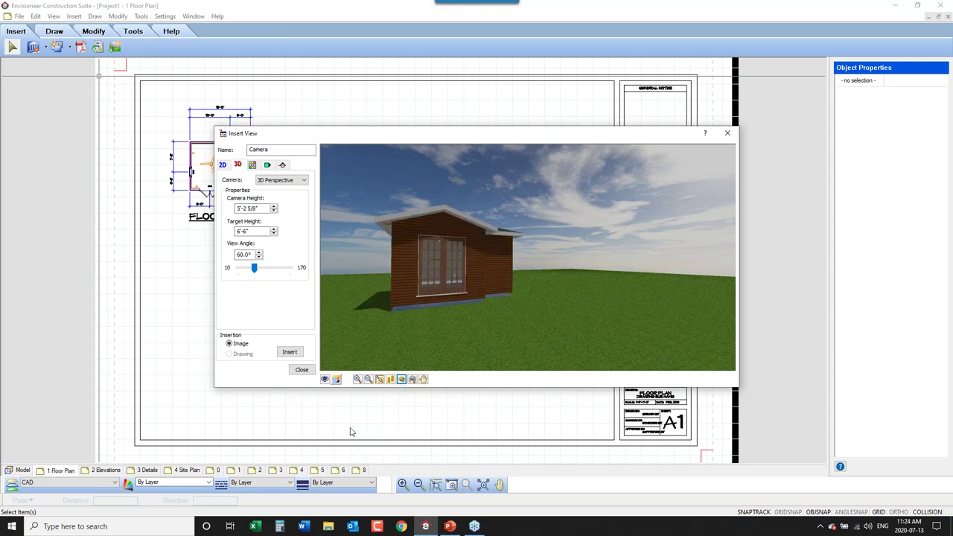
pyautogui.click(289, 351)
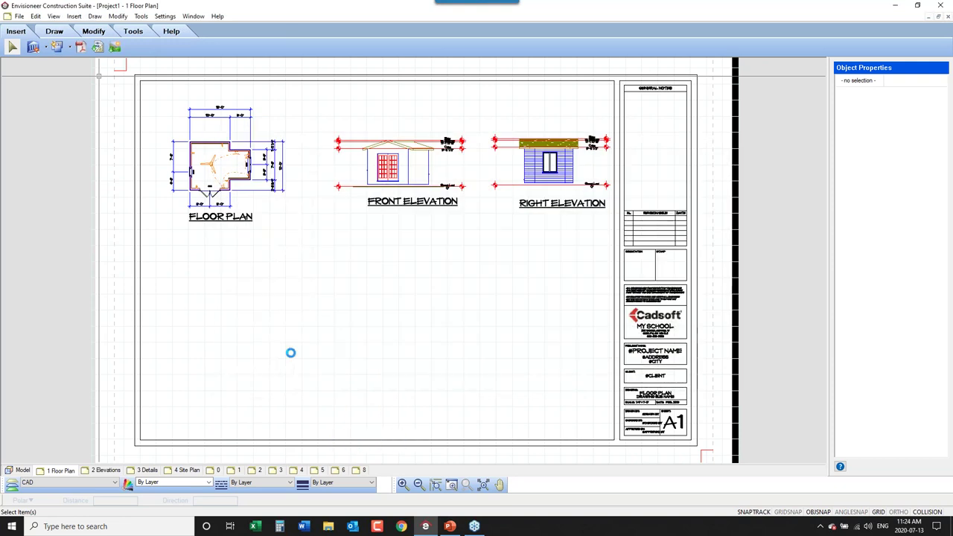
pyautogui.click(380, 300)
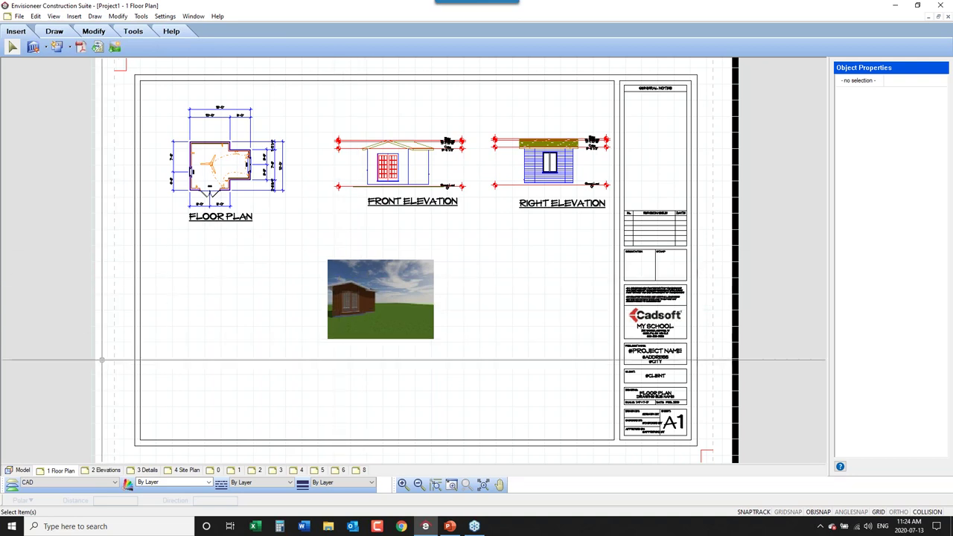
# Step: Return to the model, open the Camera1 view, and turn it inside the room to show the ceiling fan and window
pyautogui.click(21, 471)
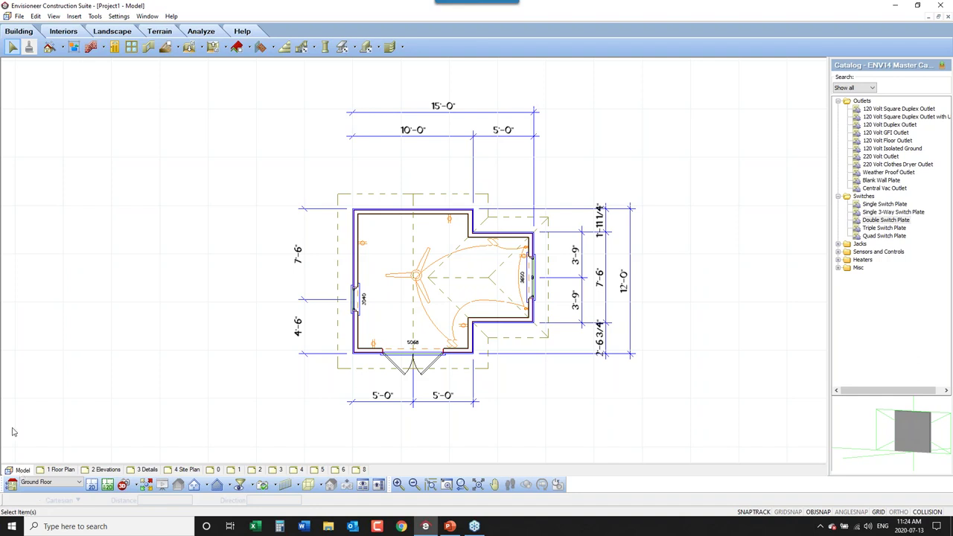
pyautogui.click(123, 484)
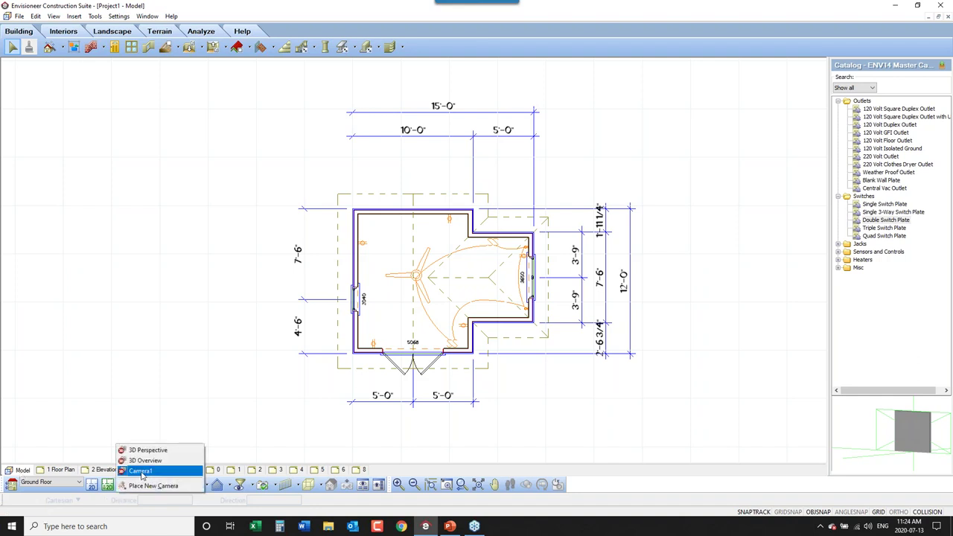
pyautogui.click(140, 470)
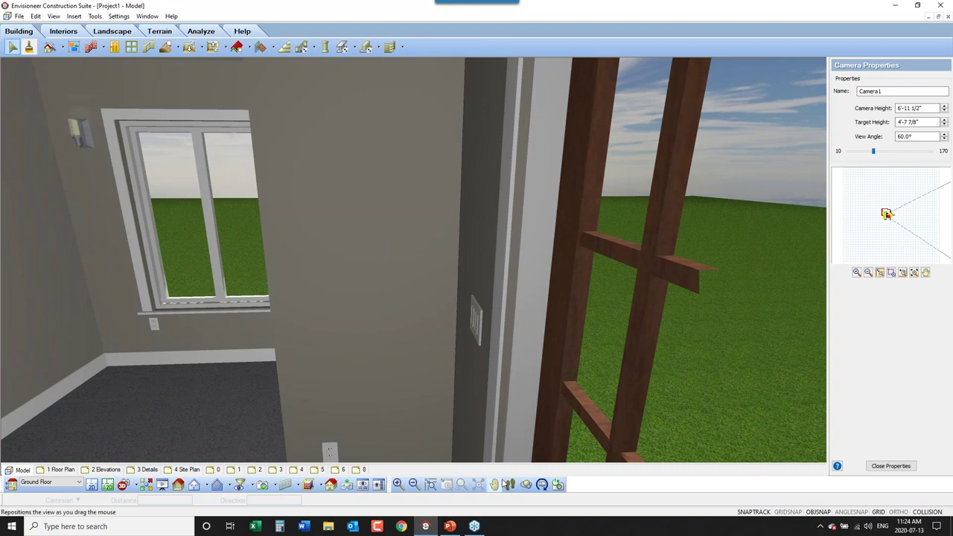
pyautogui.moveTo(127, 294); pyautogui.dragTo(295, 323)
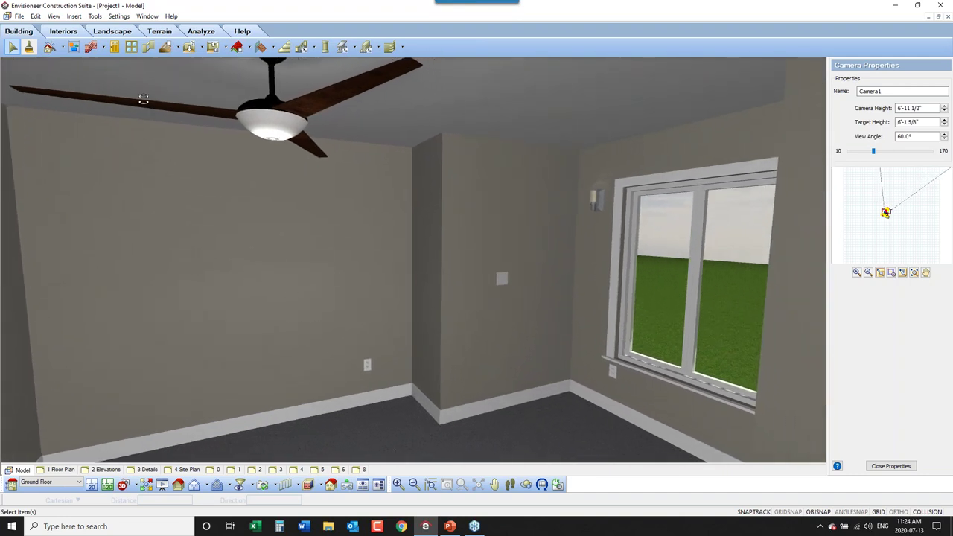
# Step: Render the Camera1 interior view as a 3D RealView at 800 x 600
pyautogui.click(56, 16)
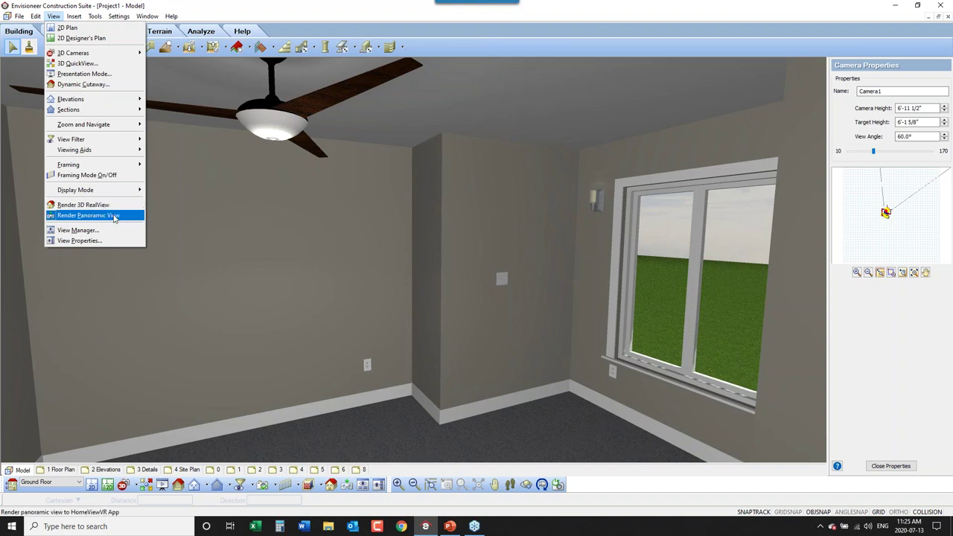
pyautogui.click(86, 205)
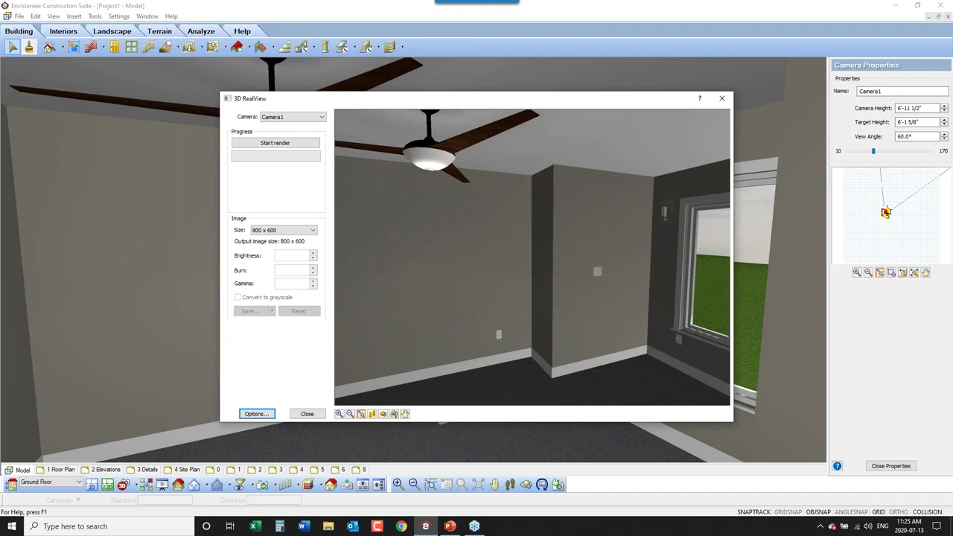
pyautogui.click(297, 147)
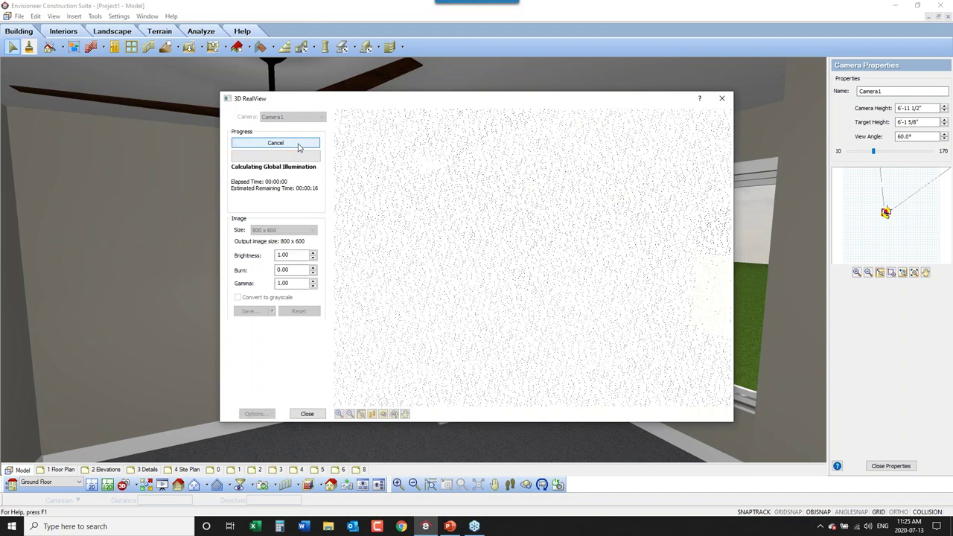
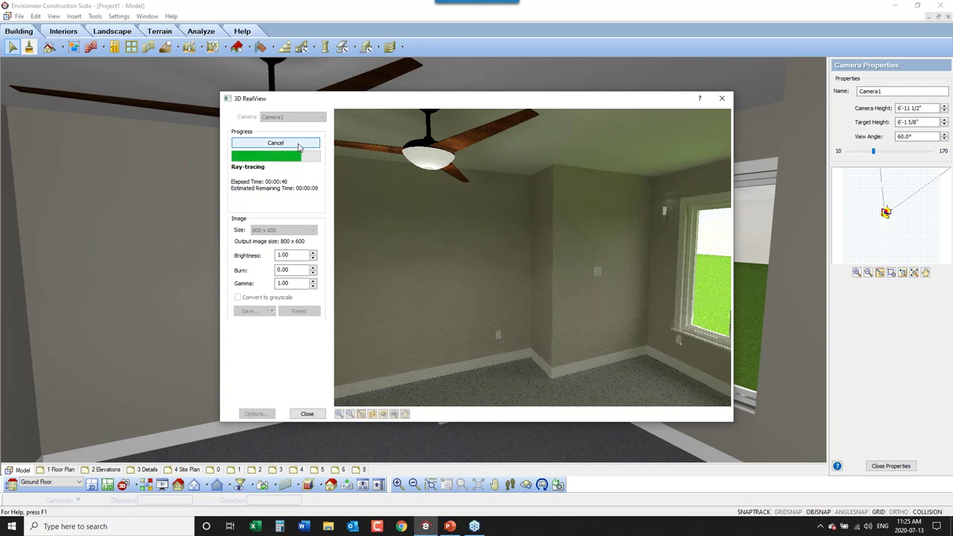
# Step: Adjust the rendered image to a brightness of 0.90 and a gamma of 1.45
pyautogui.click(312, 253)
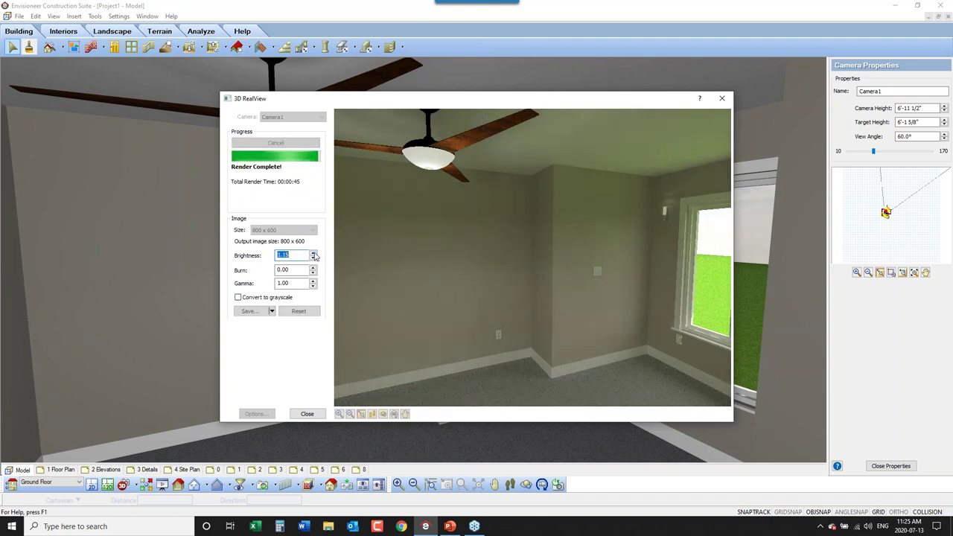
pyautogui.click(314, 253)
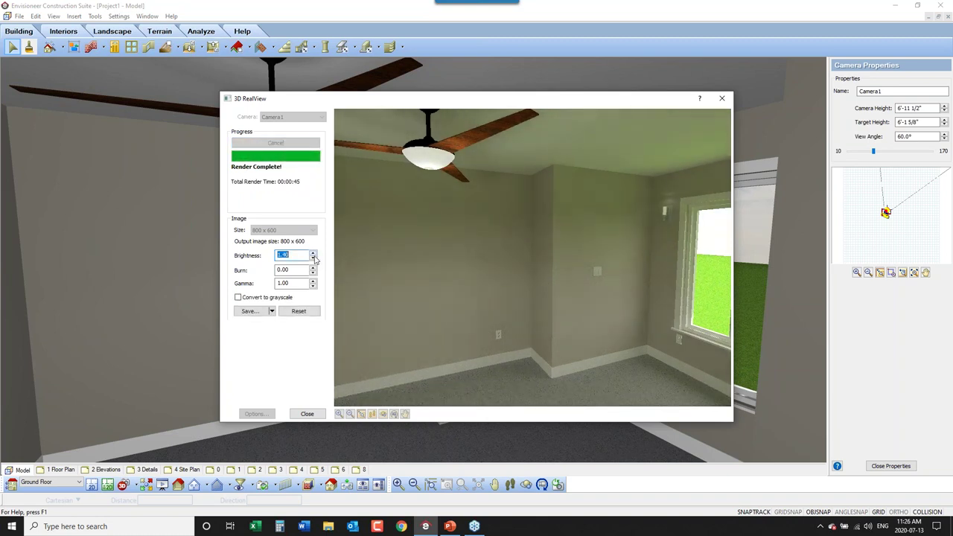
pyautogui.click(314, 282)
pyautogui.click(313, 281)
pyautogui.click(313, 282)
pyautogui.click(313, 281)
pyautogui.click(313, 258)
pyautogui.click(313, 257)
pyautogui.click(313, 257)
pyautogui.click(314, 253)
pyautogui.click(313, 254)
pyautogui.click(313, 253)
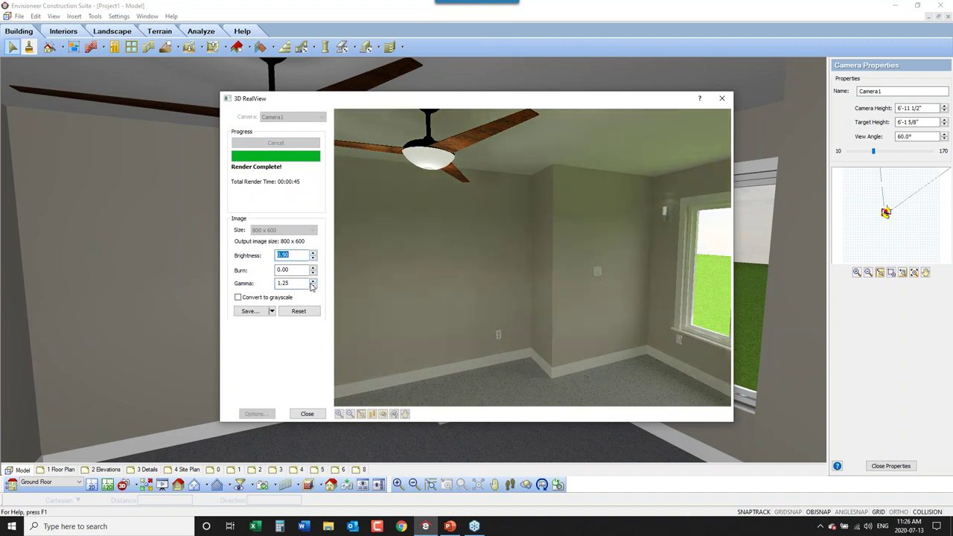
pyautogui.click(313, 282)
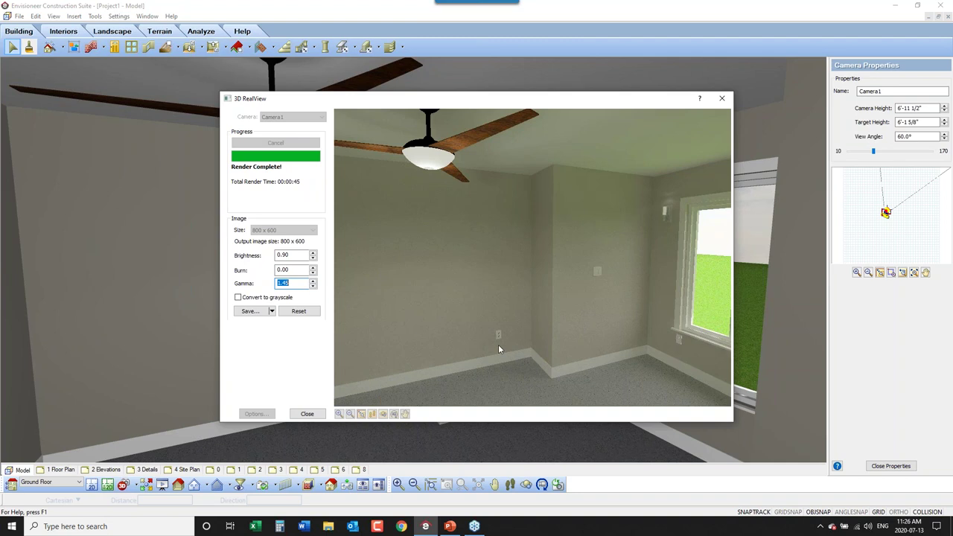
pyautogui.click(271, 311)
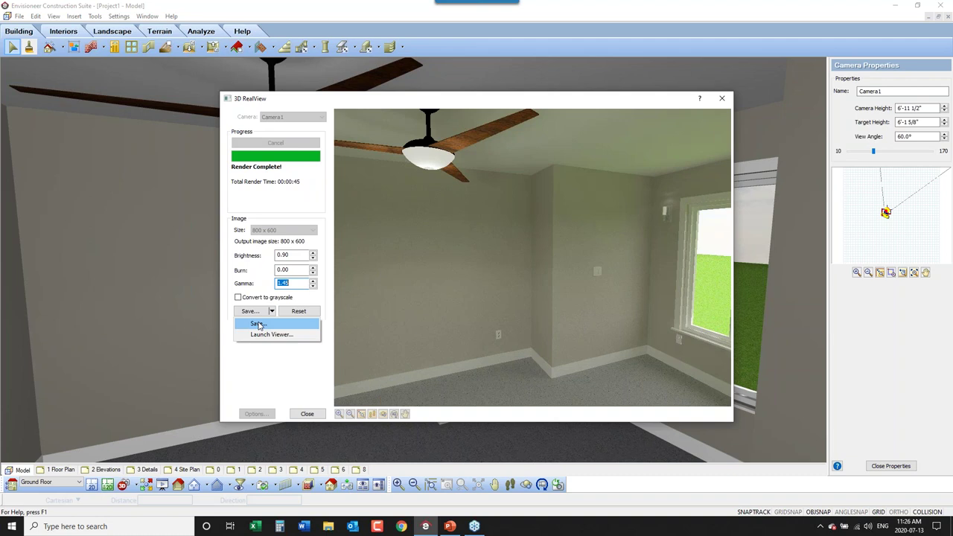
pyautogui.click(300, 312)
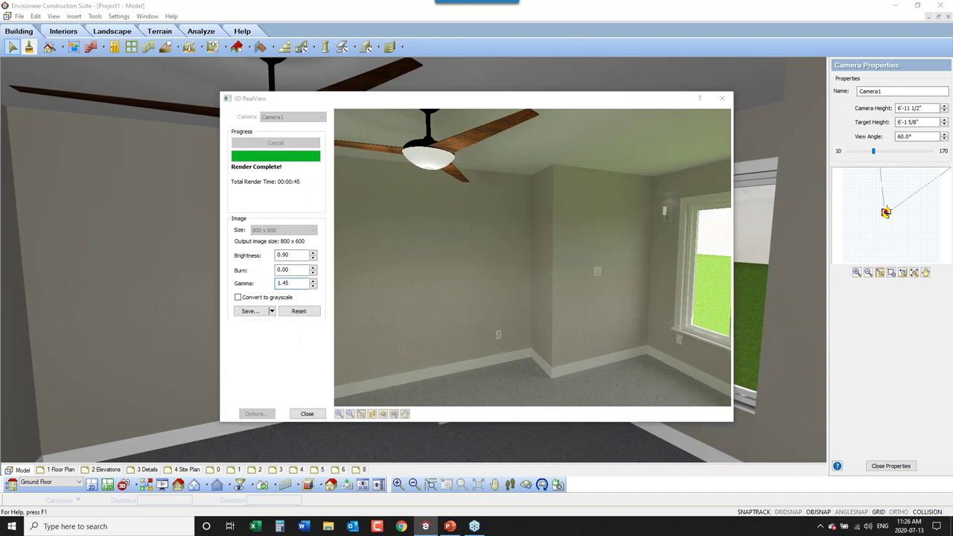
pyautogui.click(744, 385)
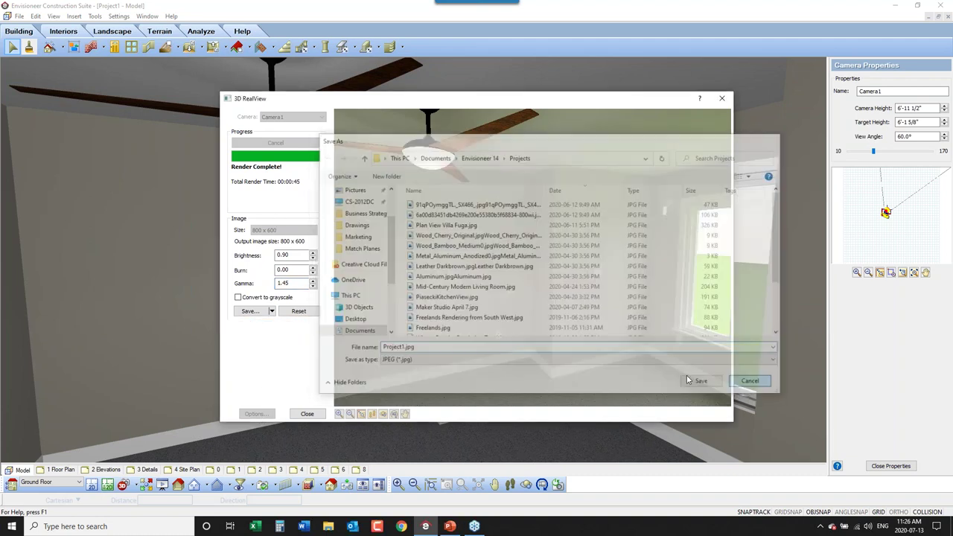
# Step: Reset the render, check the ray trace quality levels in the 3D RealView options without changing them, and close the renderer
pyautogui.click(305, 315)
pyautogui.click(256, 414)
pyautogui.click(532, 167)
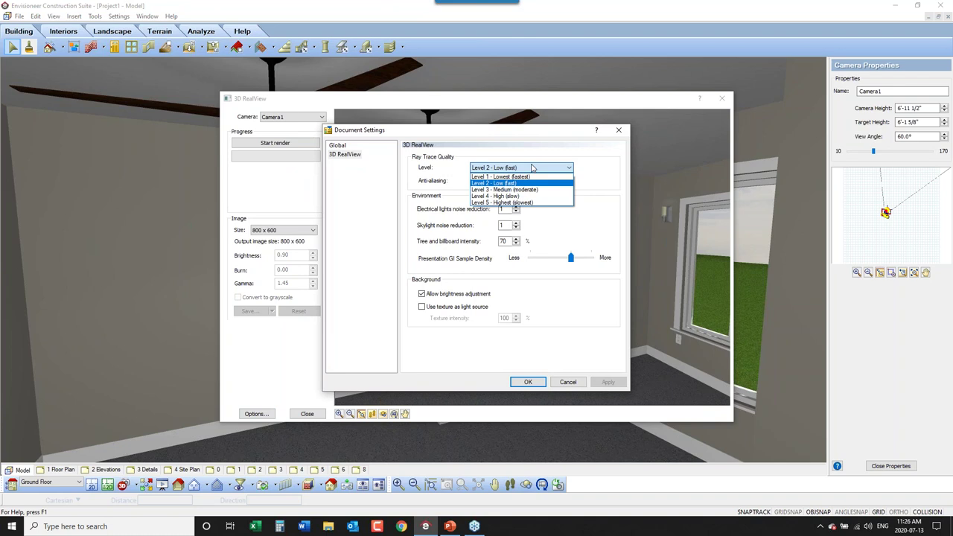
pyautogui.click(575, 383)
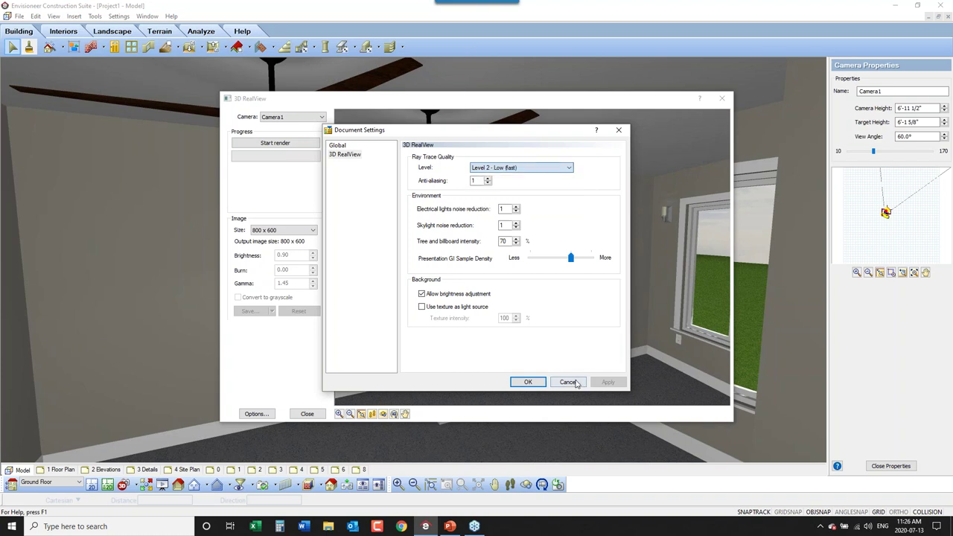
pyautogui.click(576, 382)
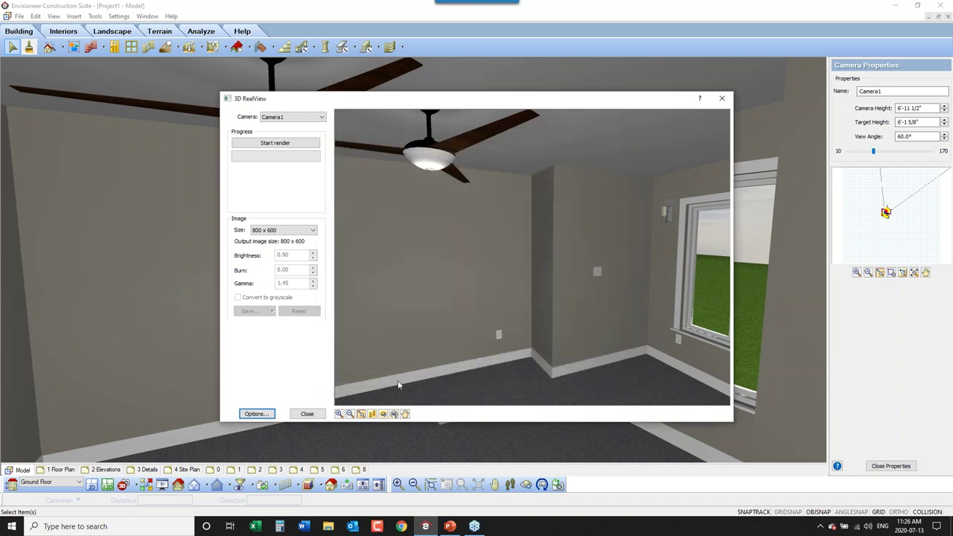
pyautogui.click(308, 414)
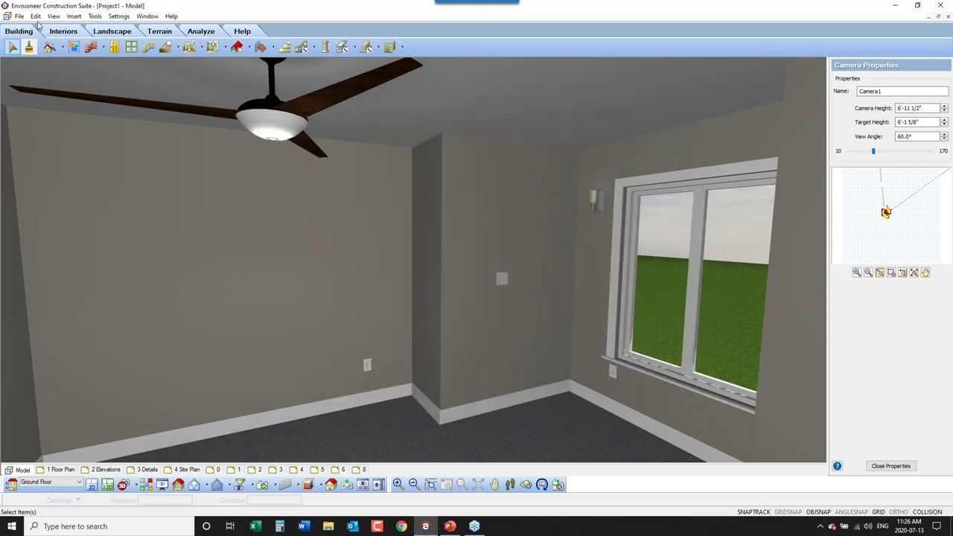
# Step: Open the panoramic view generator for Camera1
pyautogui.click(58, 20)
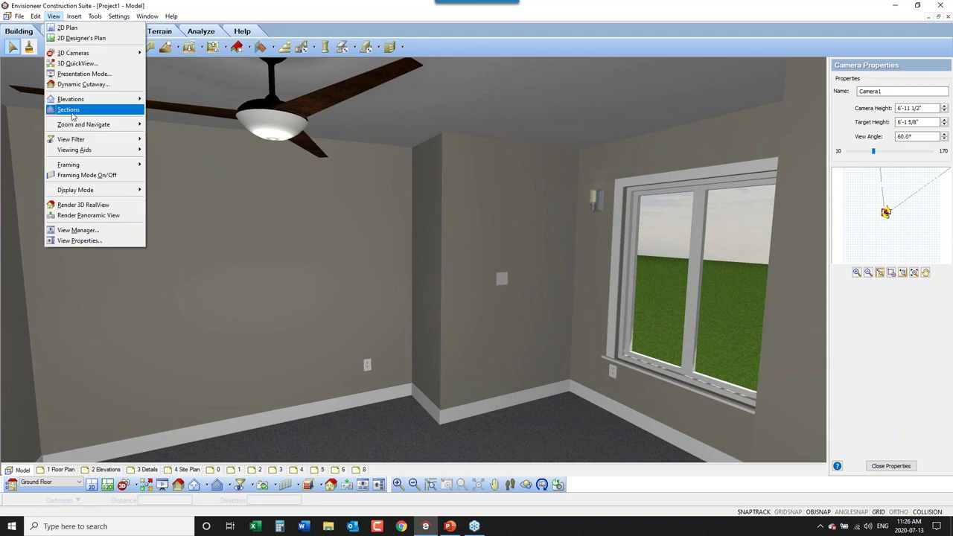
pyautogui.click(106, 215)
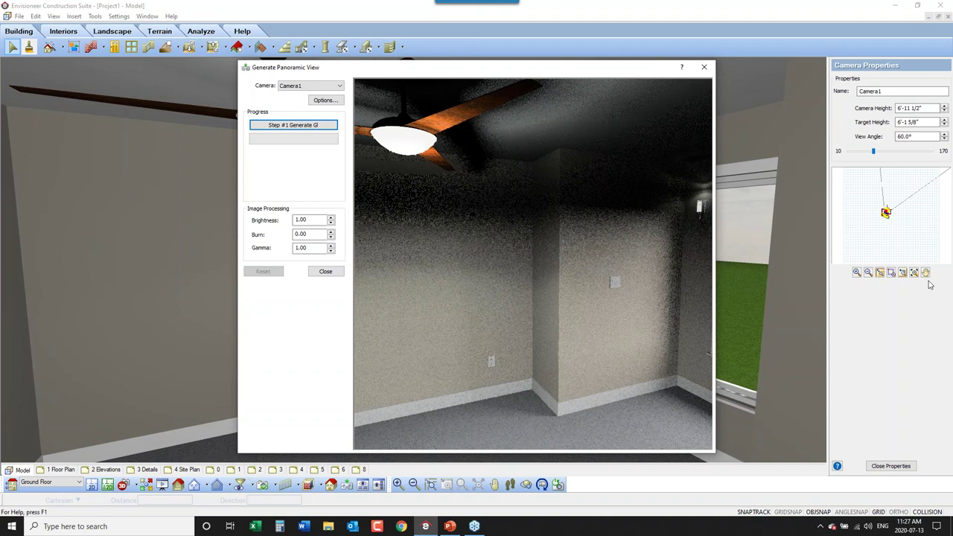
# Step: Switch to Chrome and open the Envisioneer website's image gallery at its Virtual Reality section
pyautogui.click(750, 318)
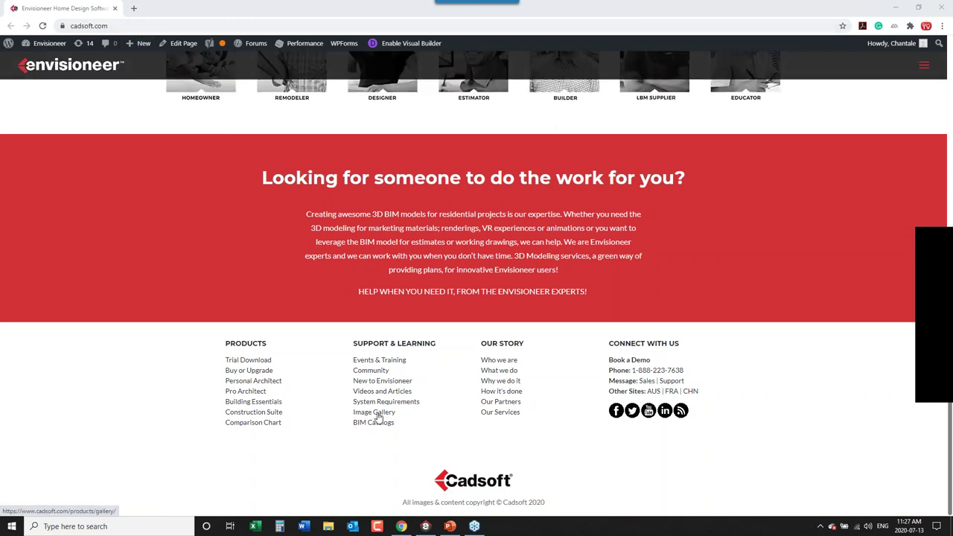
pyautogui.click(377, 414)
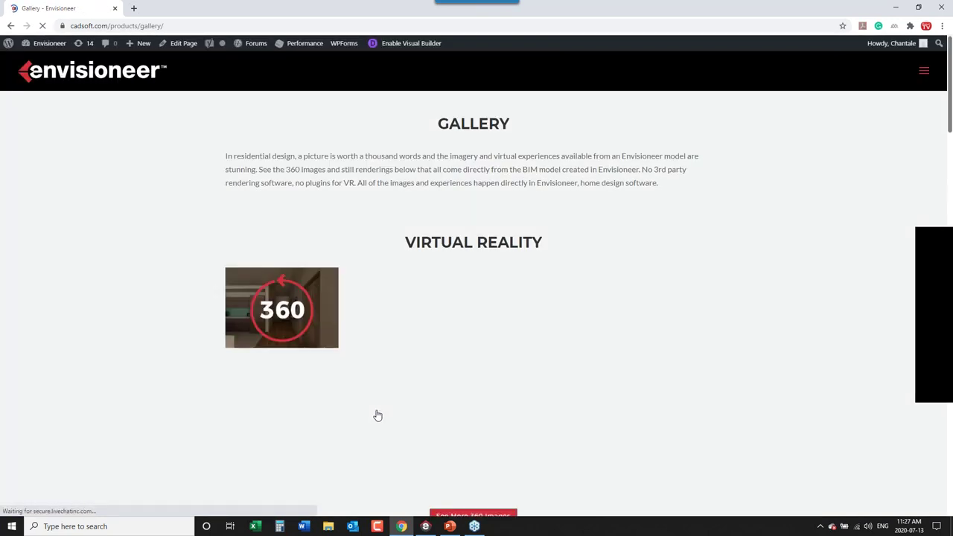
pyautogui.moveTo(949, 110); pyautogui.dragTo(949, 122)
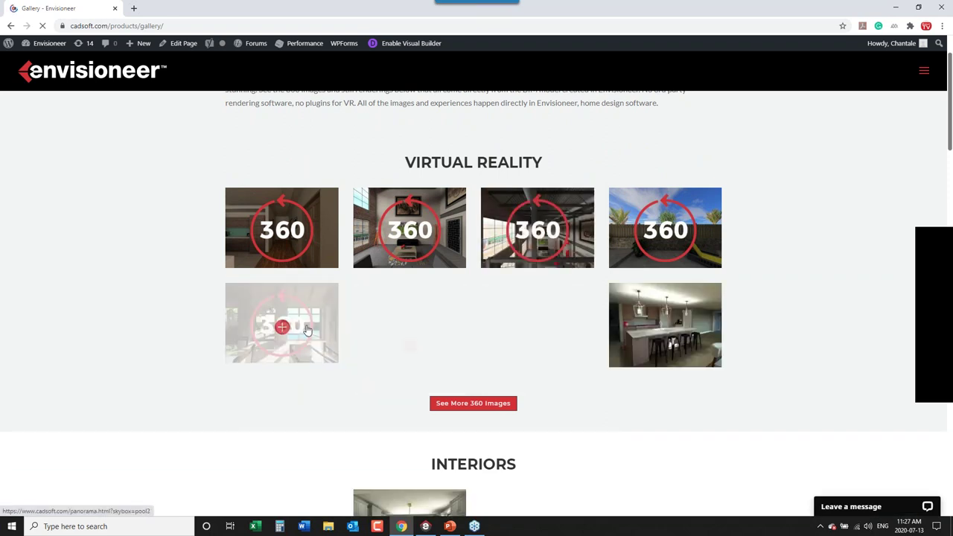
# Step: View a 360-degree image from the second row of the Virtual Reality section and close it
pyautogui.click(358, 313)
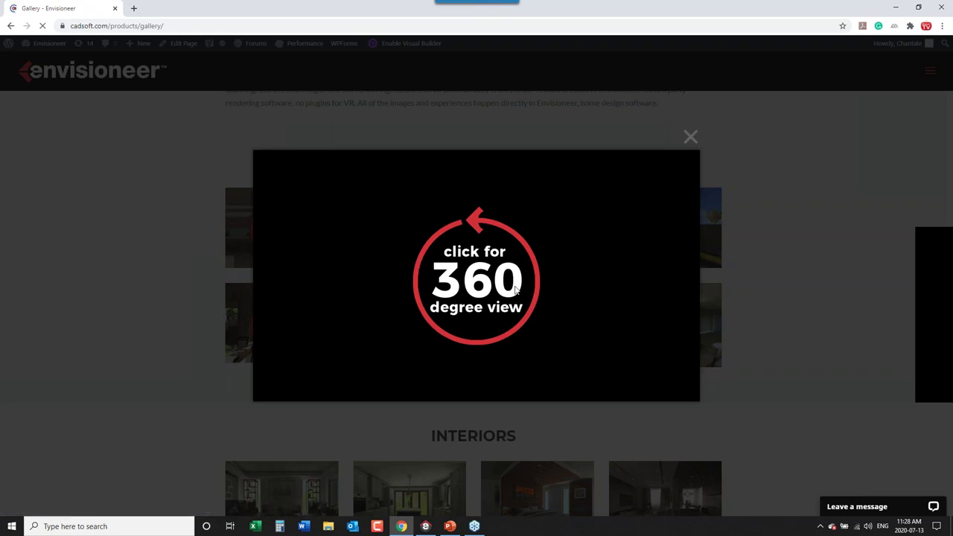
pyautogui.click(518, 290)
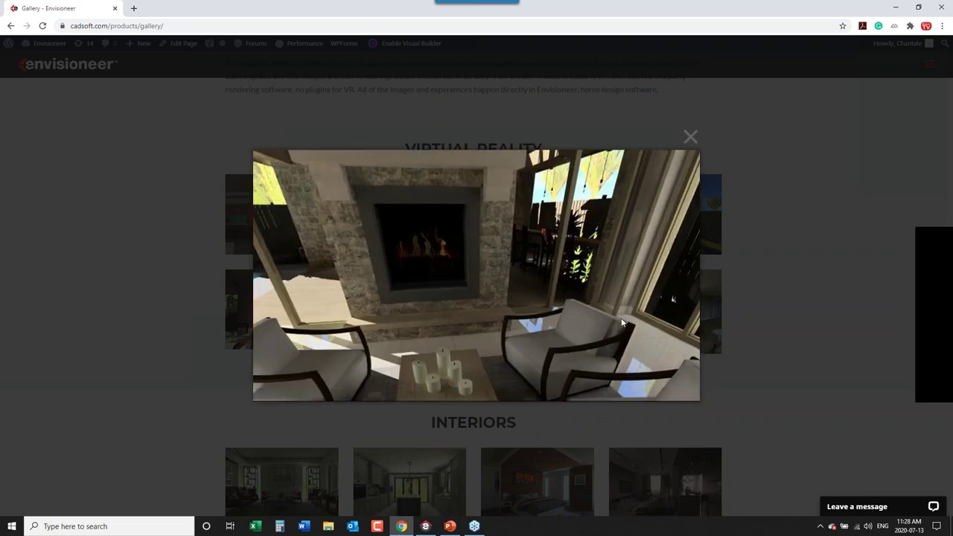
pyautogui.click(690, 137)
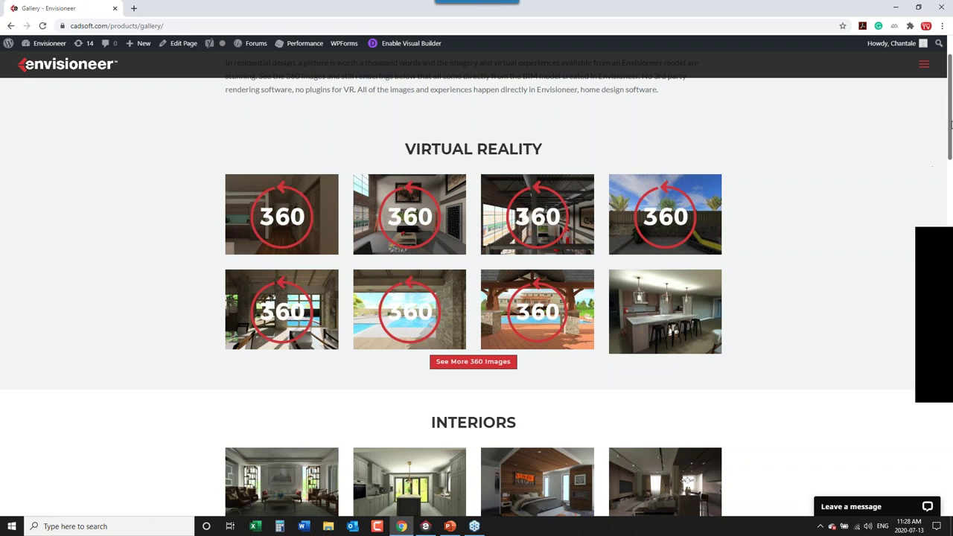
# Step: View the loft-bedroom image in the gallery's Interiors section at enlarged size and close it
pyautogui.scroll(-3, 938, 175)
pyautogui.scroll(-1, 947, 183)
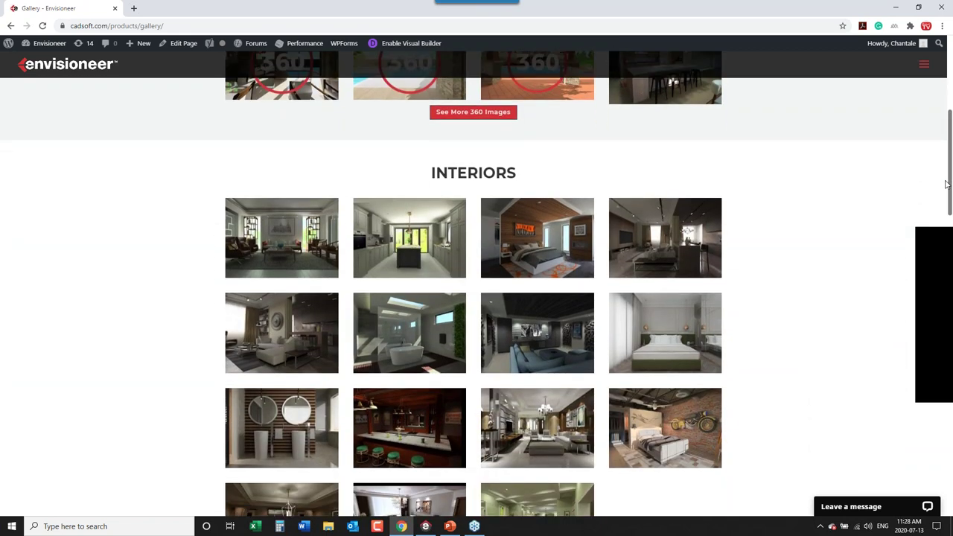
pyautogui.moveTo(947, 183); pyautogui.dragTo(944, 214)
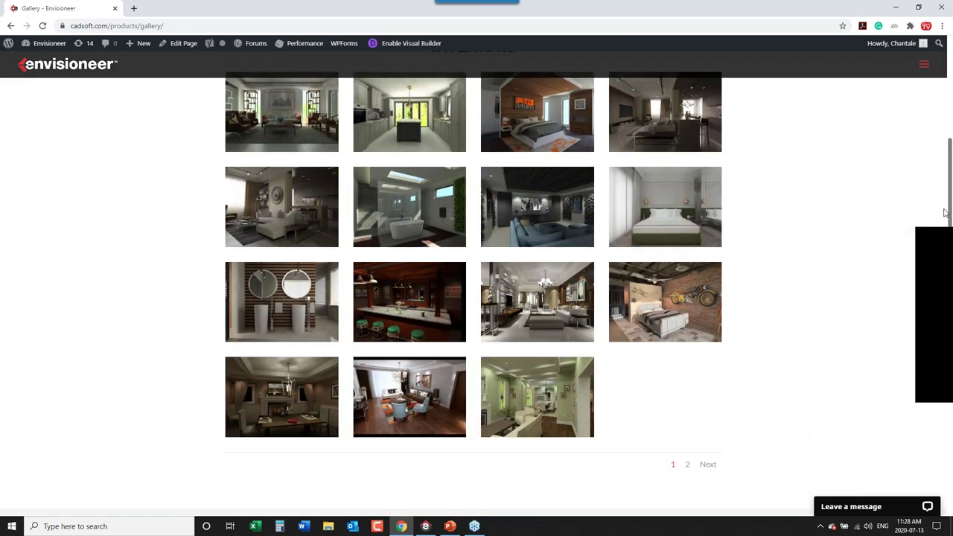
pyautogui.click(655, 300)
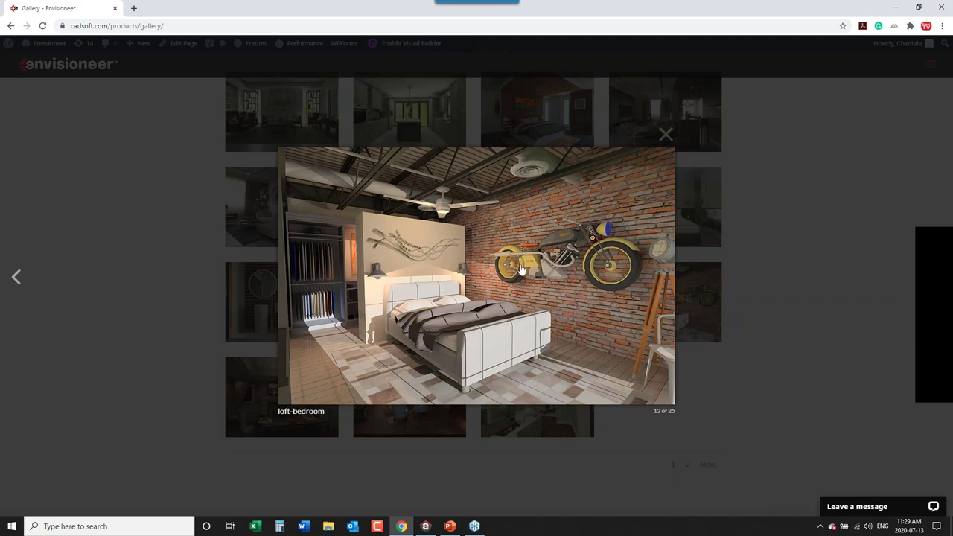
pyautogui.click(665, 134)
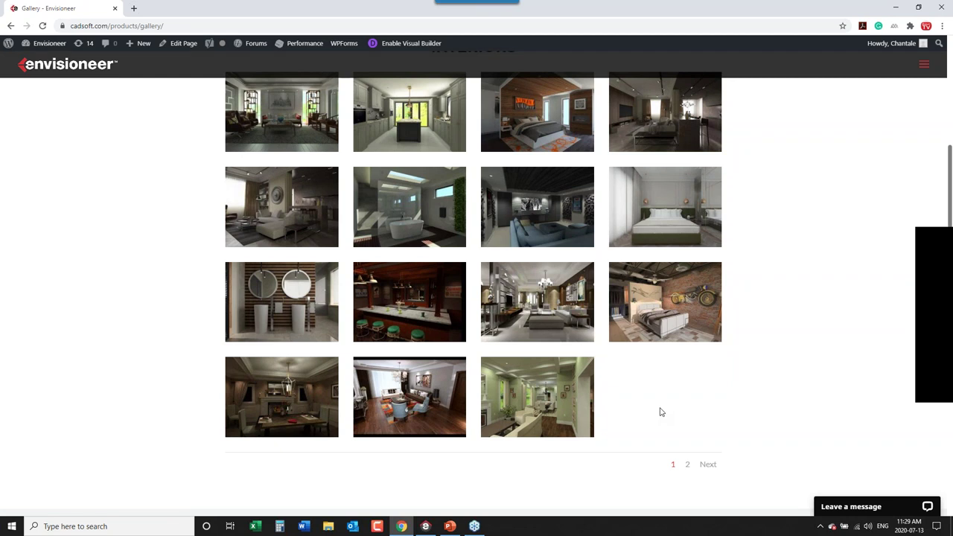
# Step: Switch back to Envisioneer, close the panoramic view generator and display the ground floor in 2D plan view
pyautogui.click(426, 526)
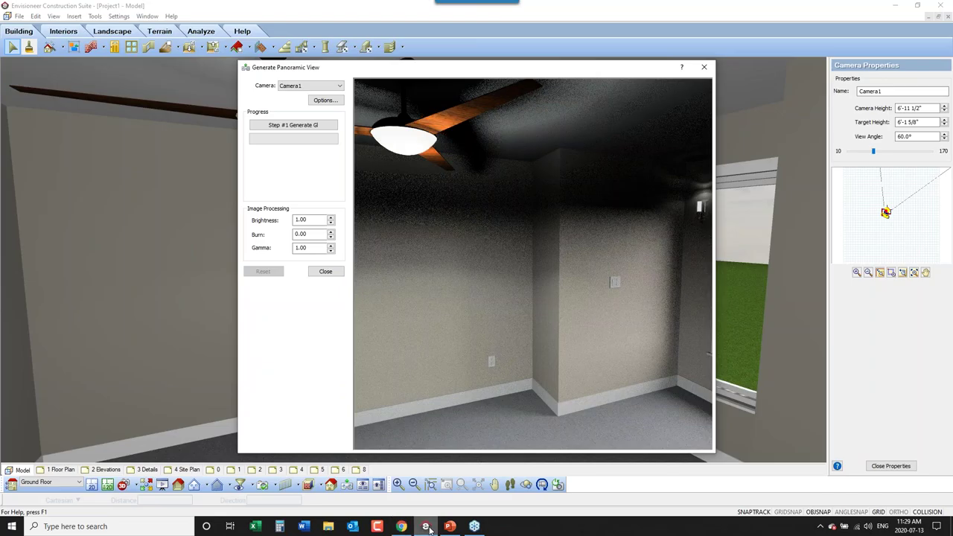
pyautogui.click(703, 67)
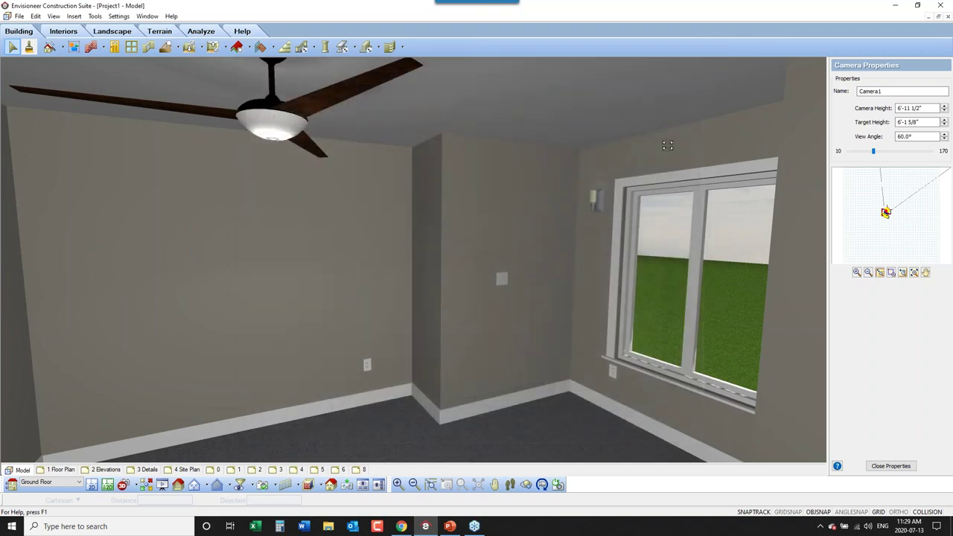
pyautogui.click(92, 484)
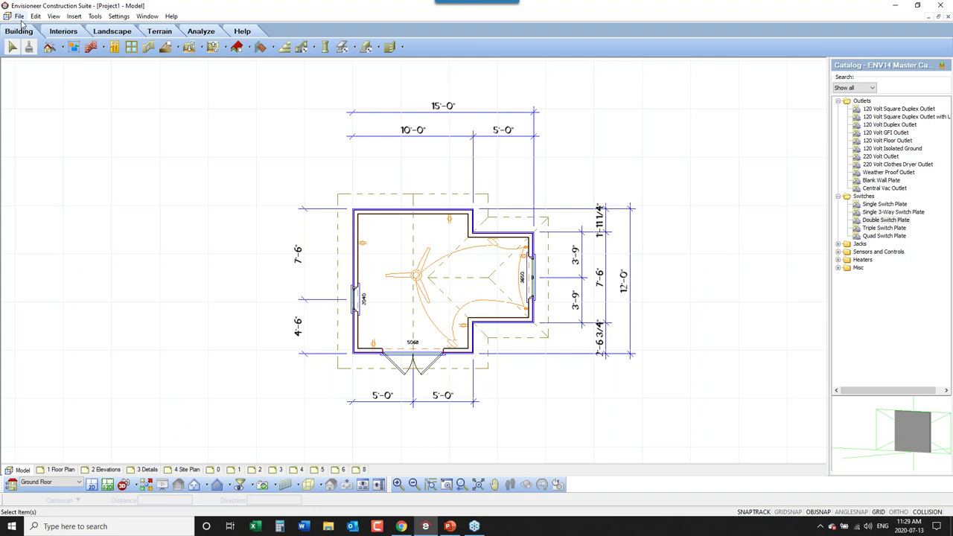
pyautogui.click(51, 48)
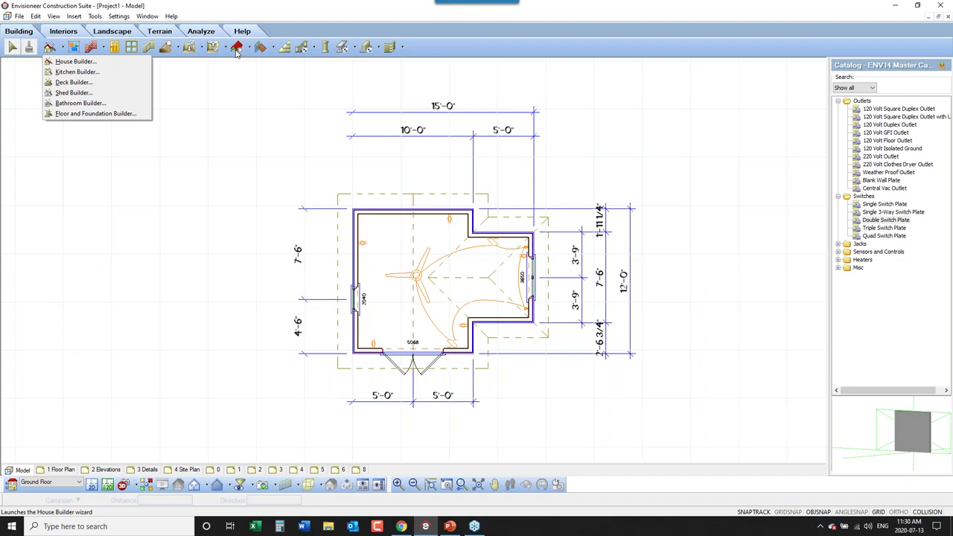
pyautogui.click(951, 262)
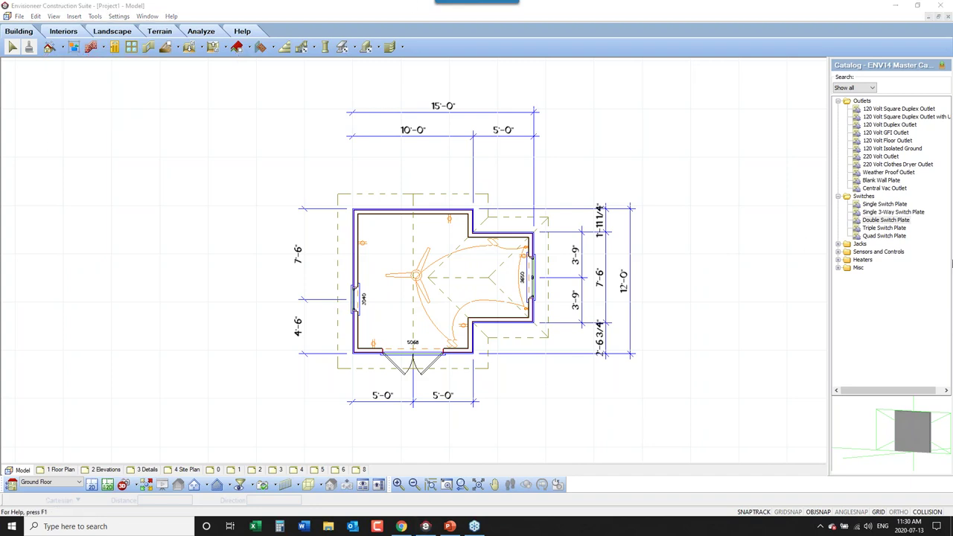